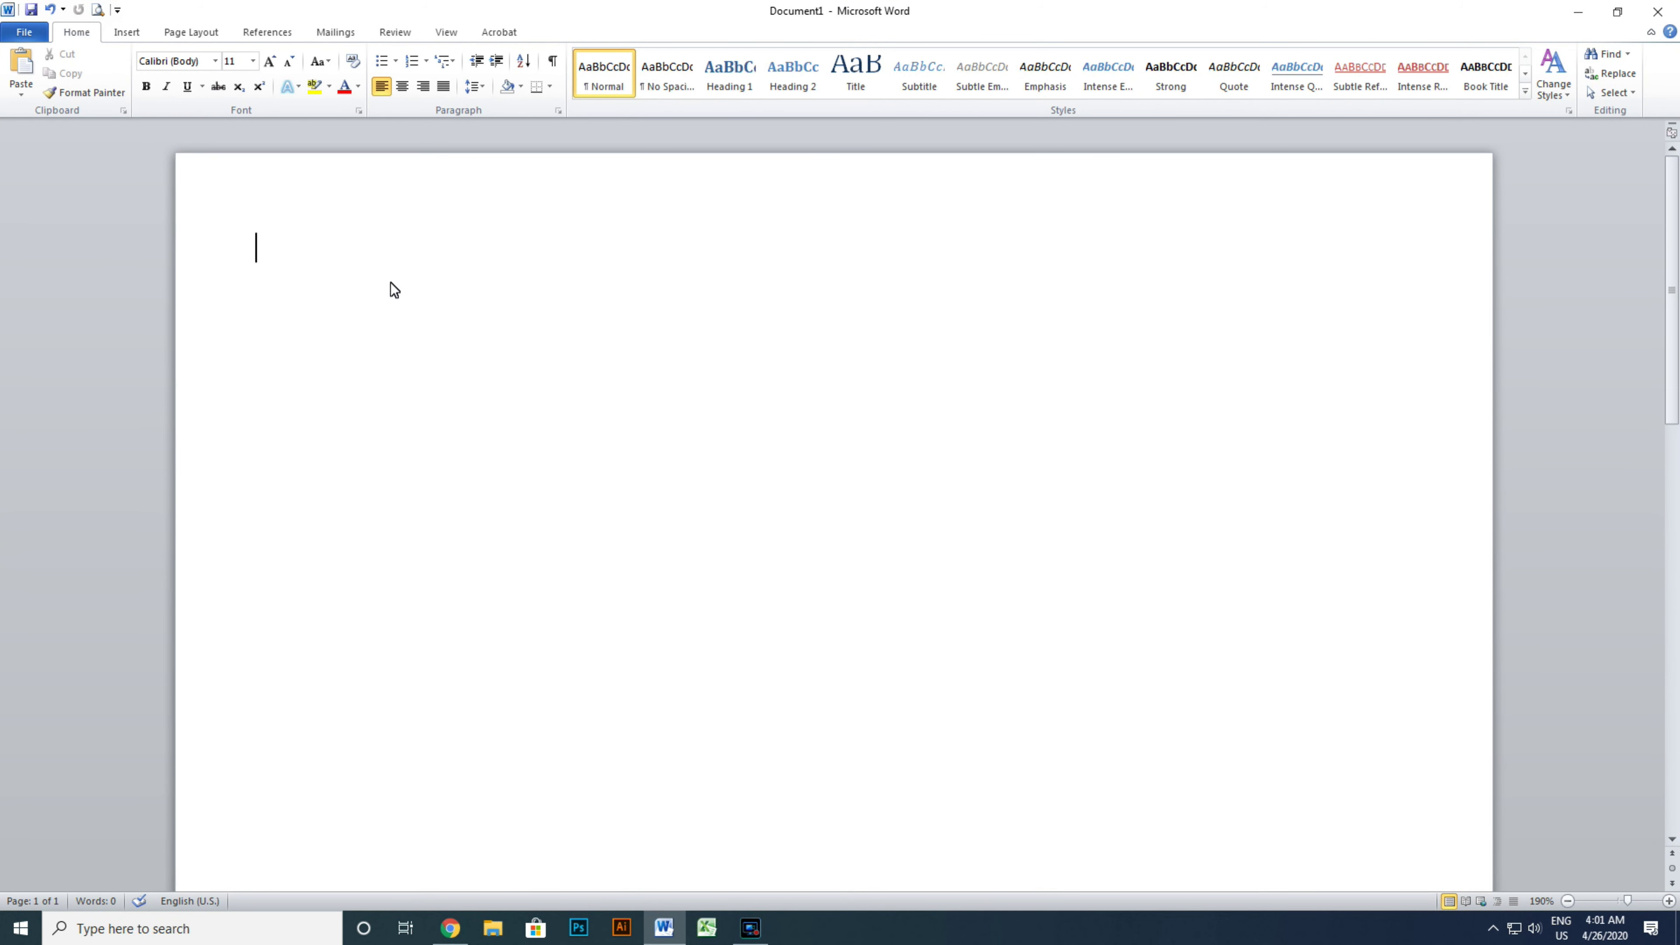
- Select the six-pointed star from Stars and Banners in the Insert Shapes gallery
left_click(127, 32)
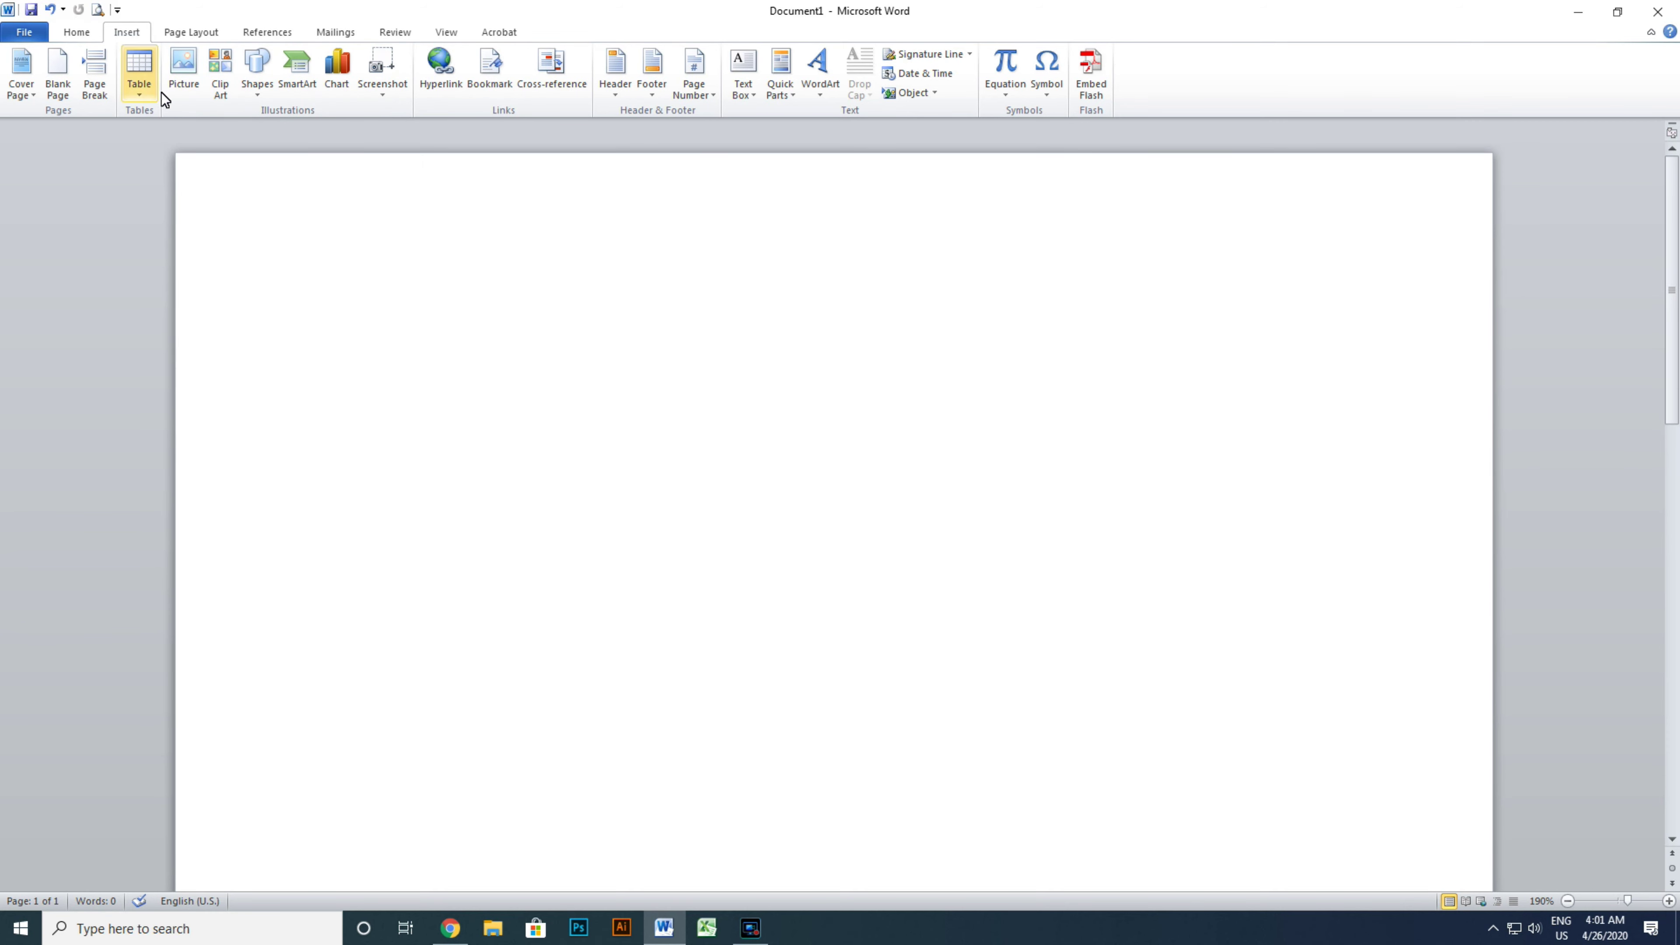
left_click(257, 99)
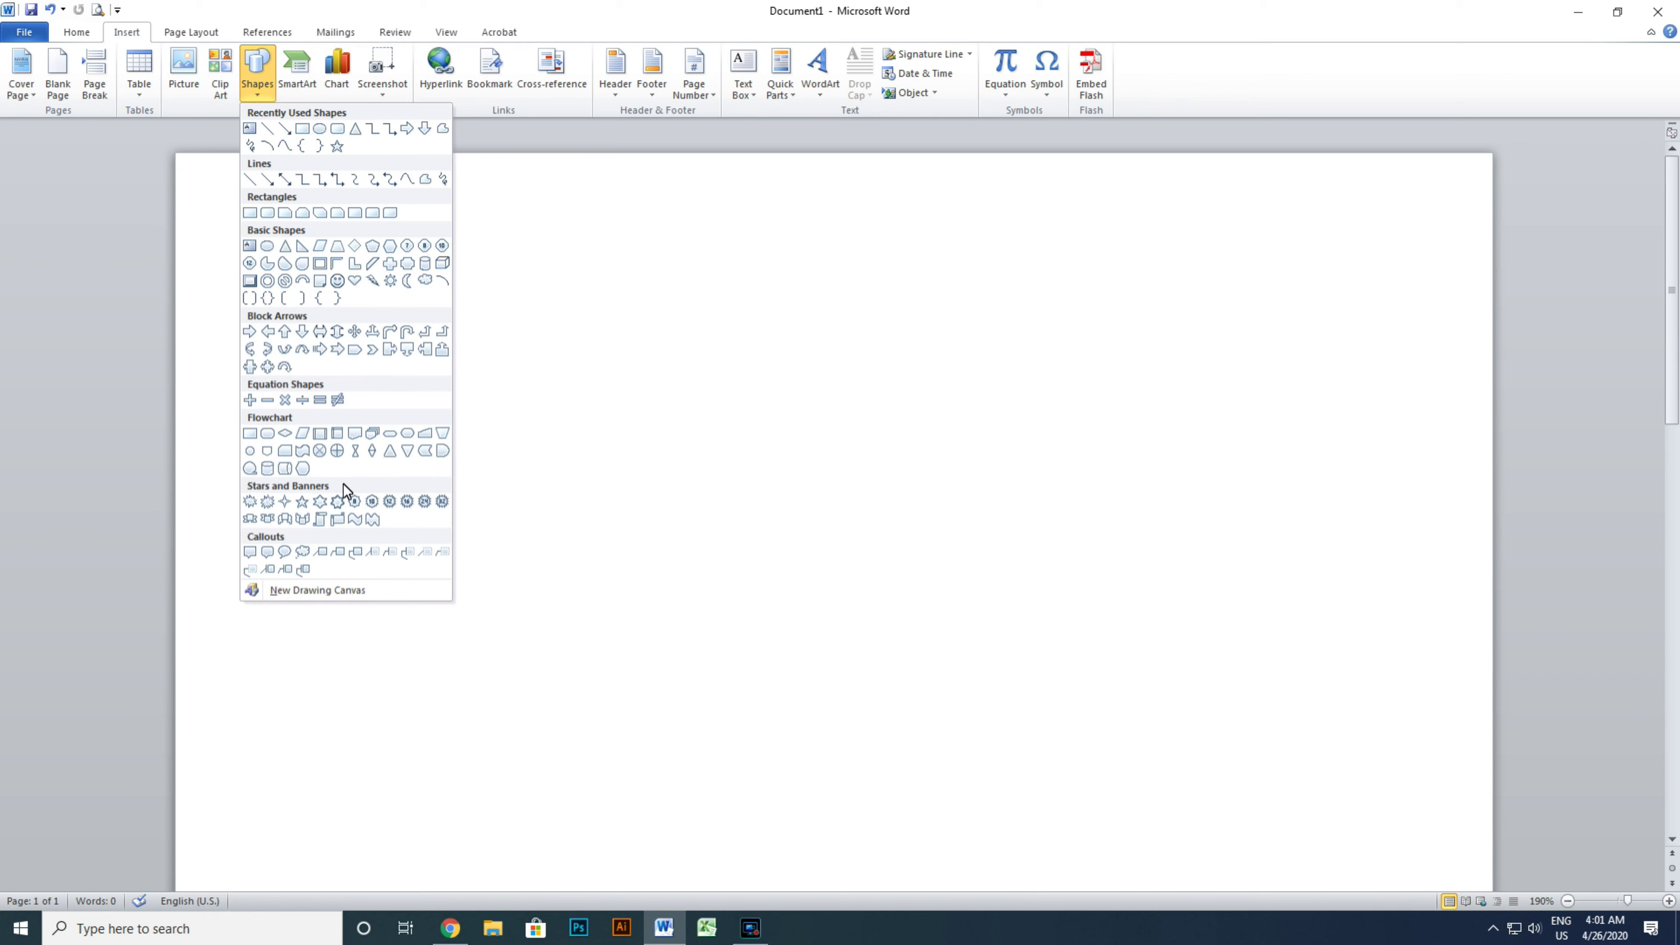
left_click(321, 502)
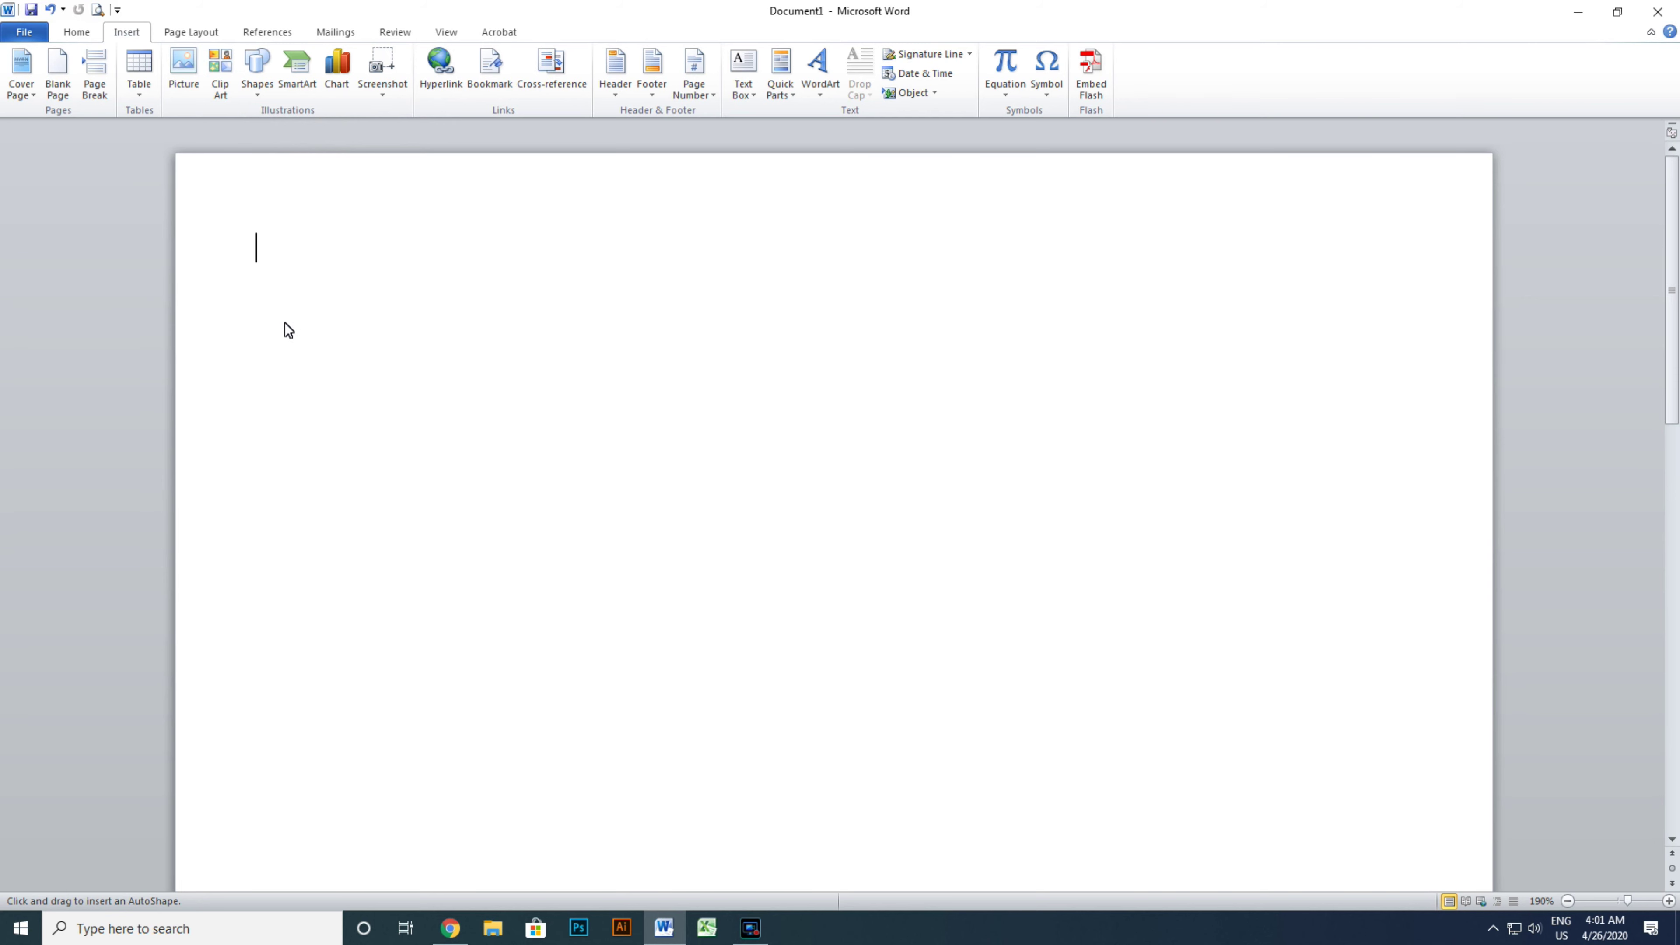
left_click(263, 98)
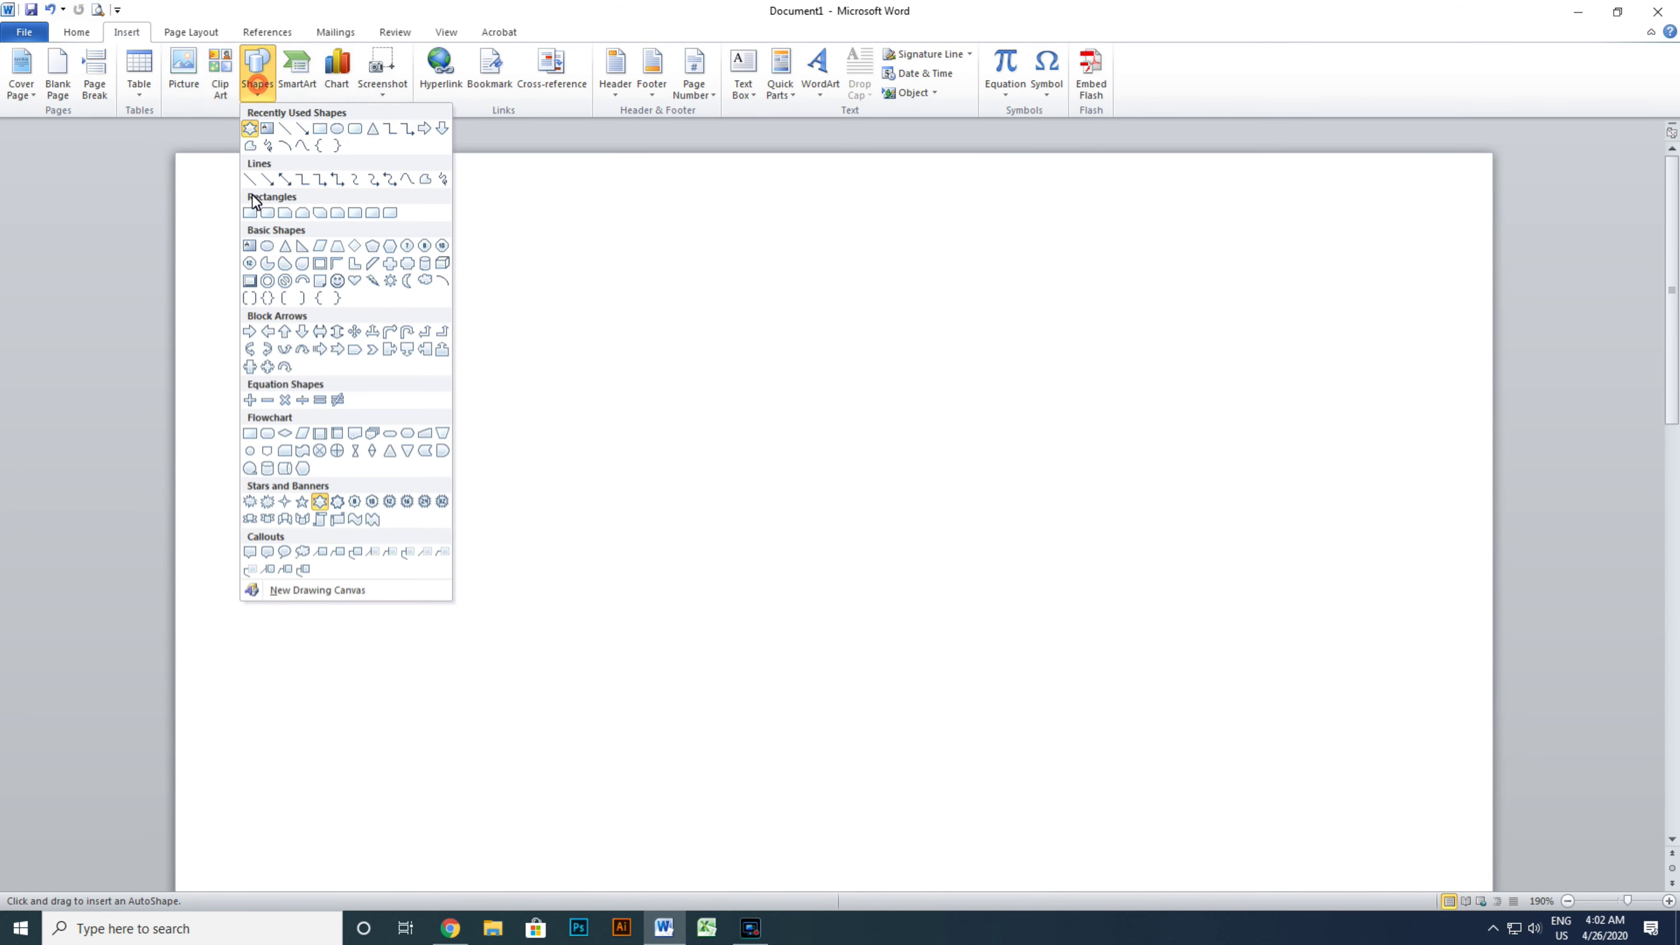
left_click(320, 502)
left_click(257, 72)
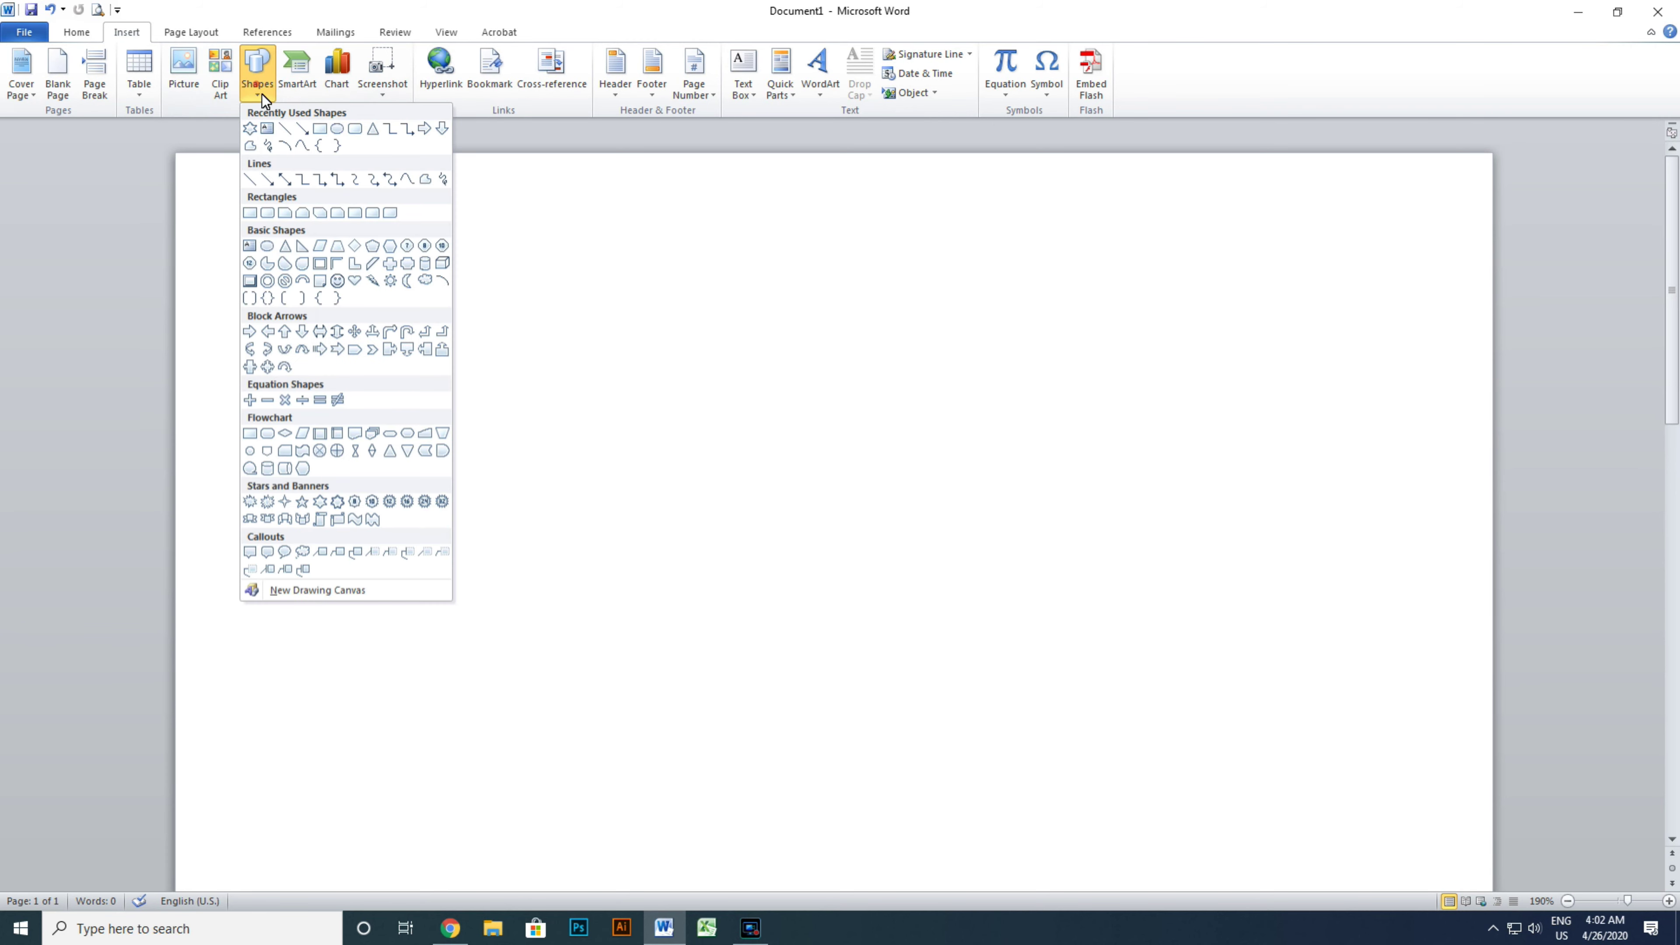
left_click(320, 505)
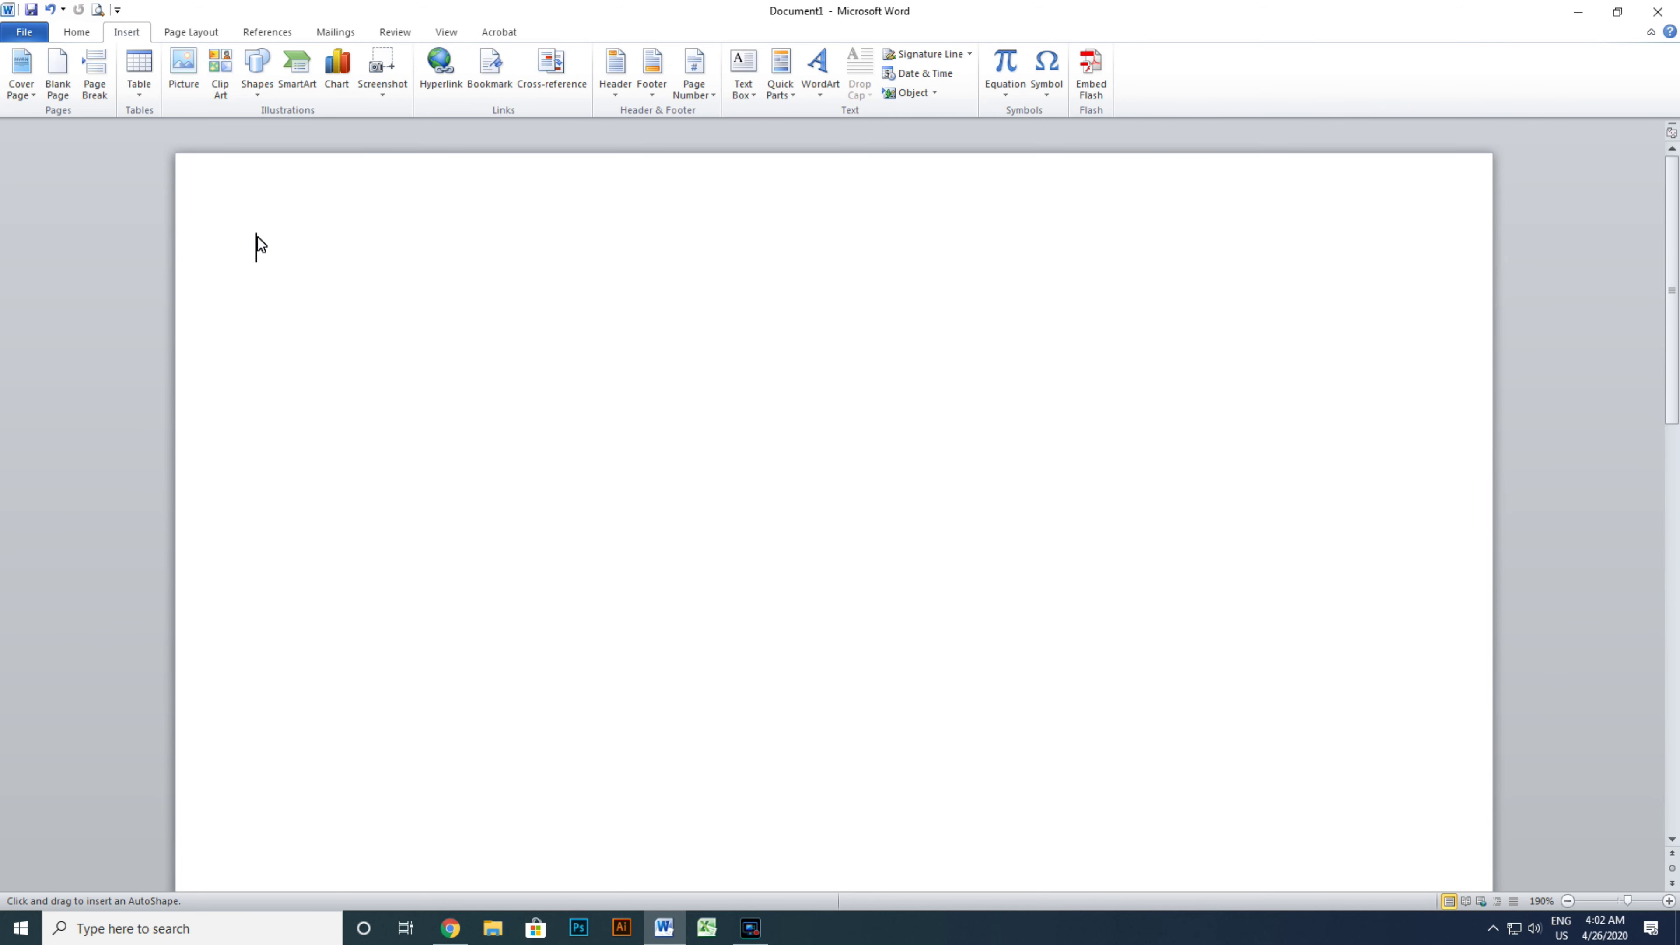
- Draw the six-pointed star near the top-left, about 1.44" by 1.43"
left_click_drag(257, 235, 466, 456)
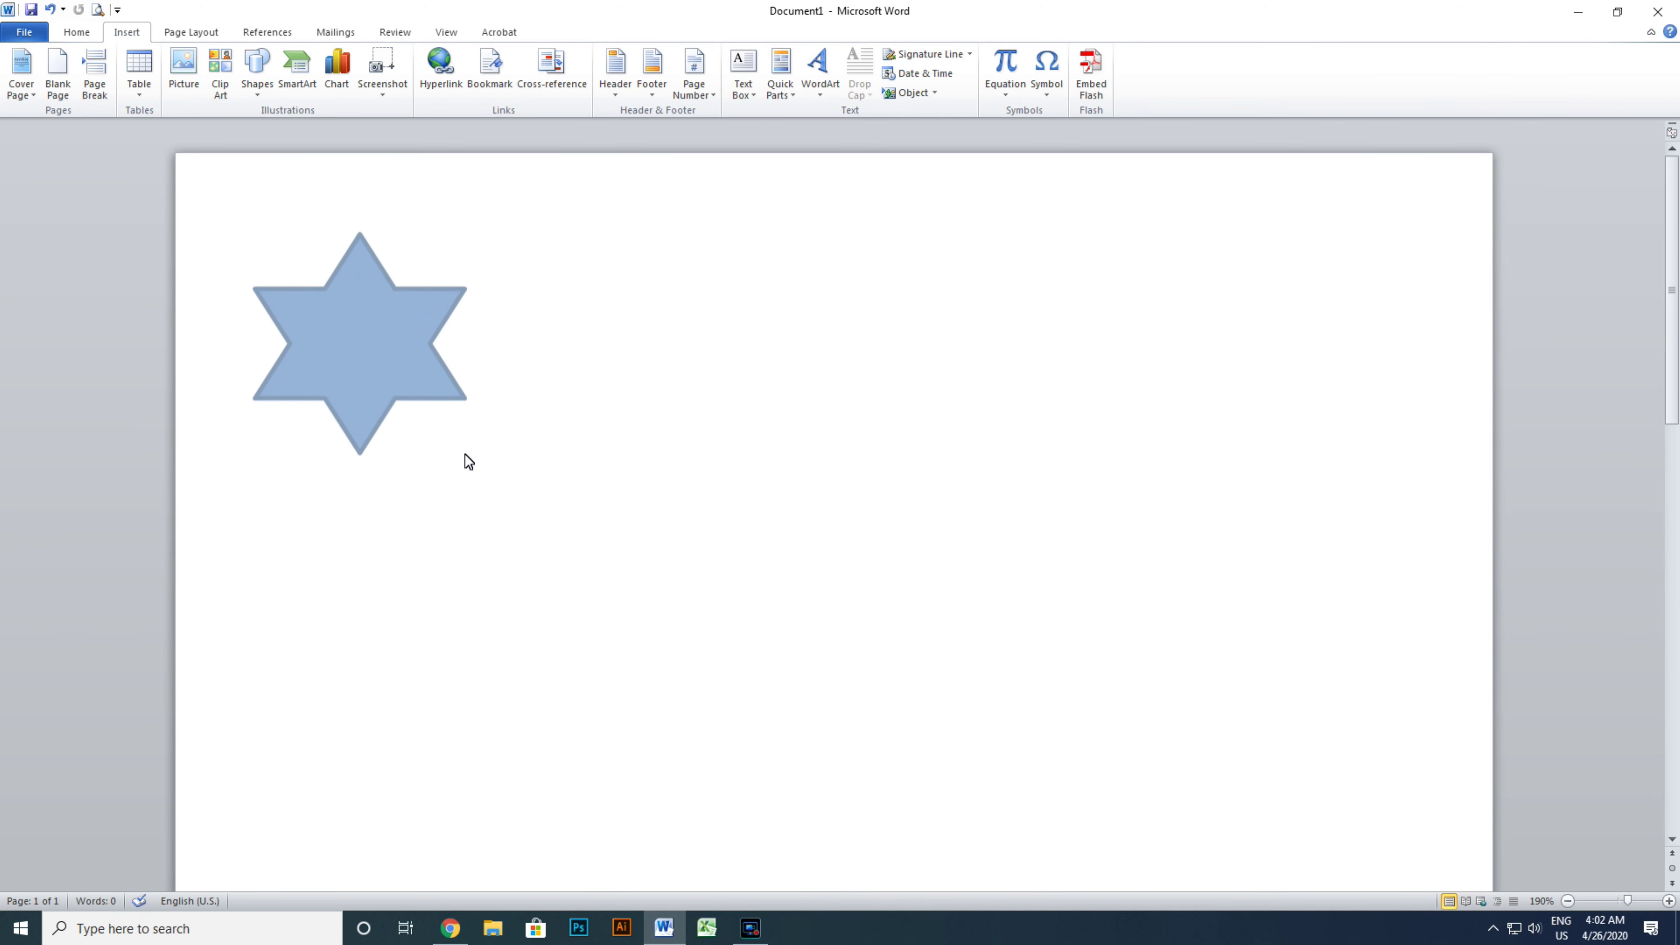
left_click_drag(465, 455, 482, 466)
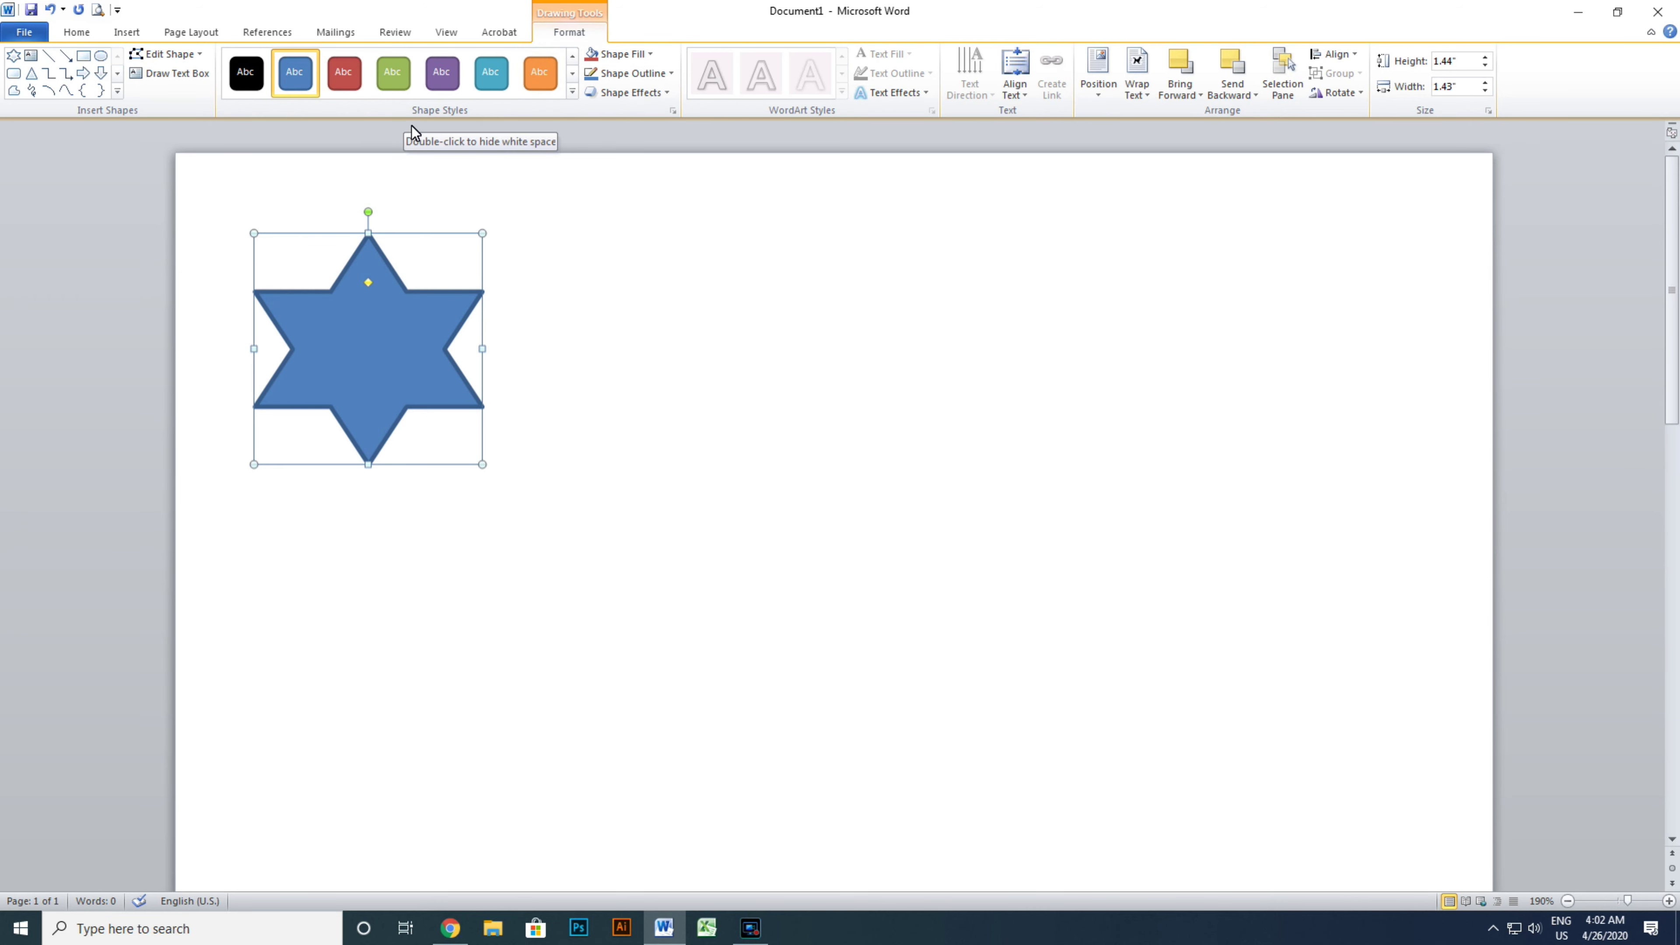
- Apply a green glossy shape style to the star, then change its fill to solid blue
left_click(573, 93)
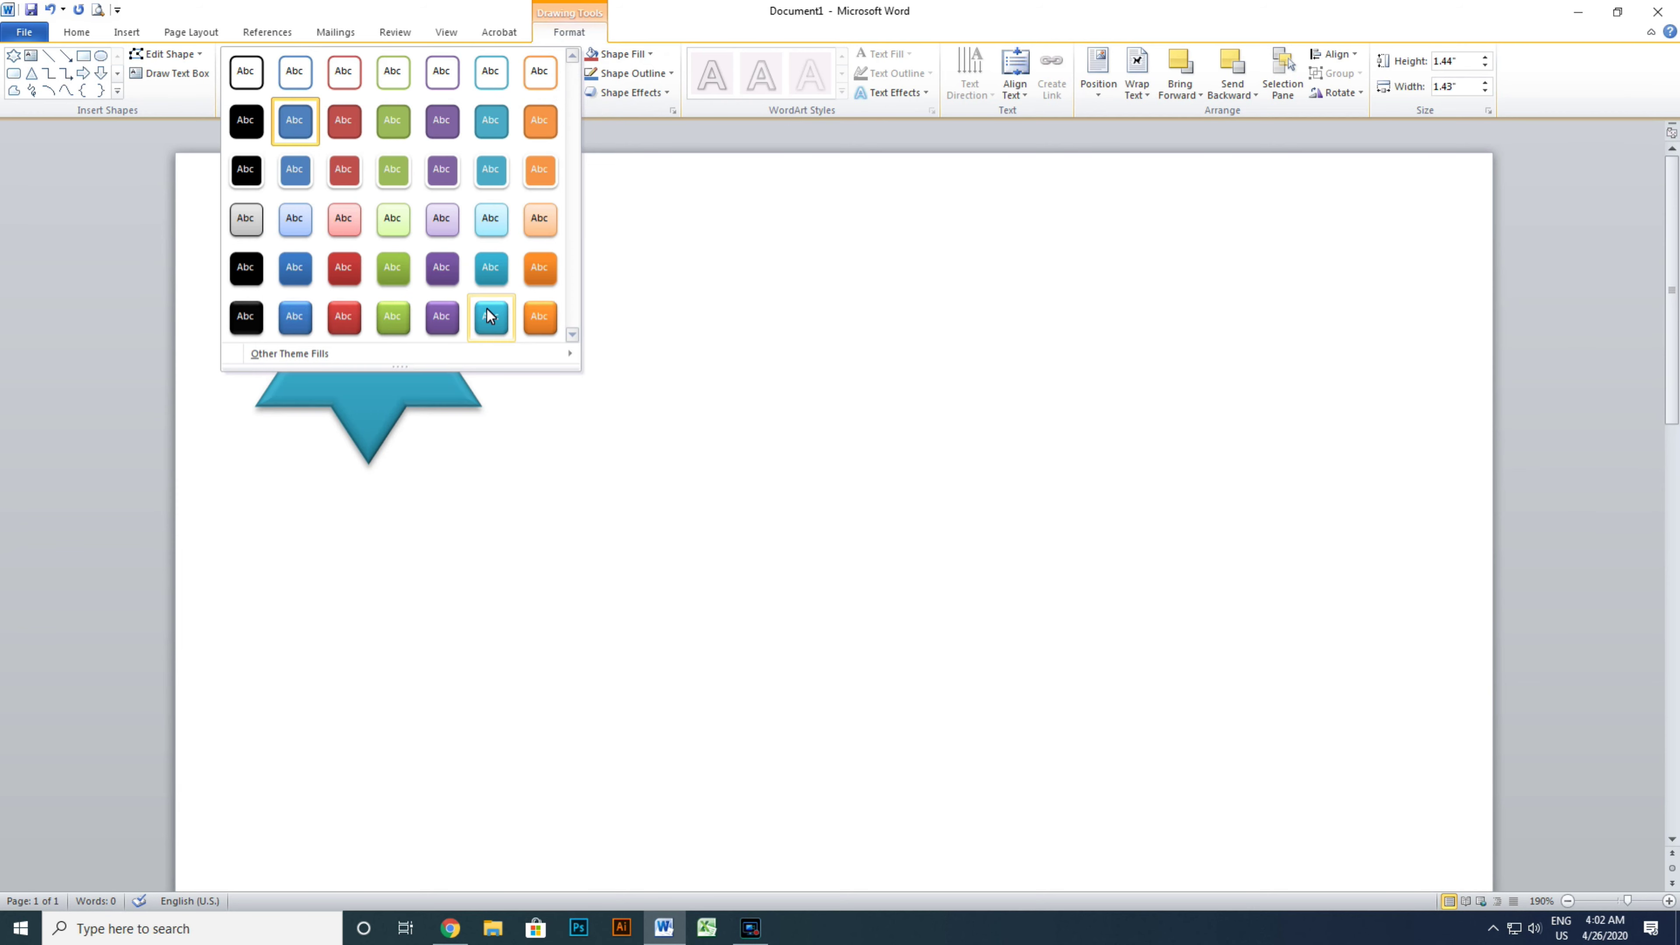
left_click(399, 319)
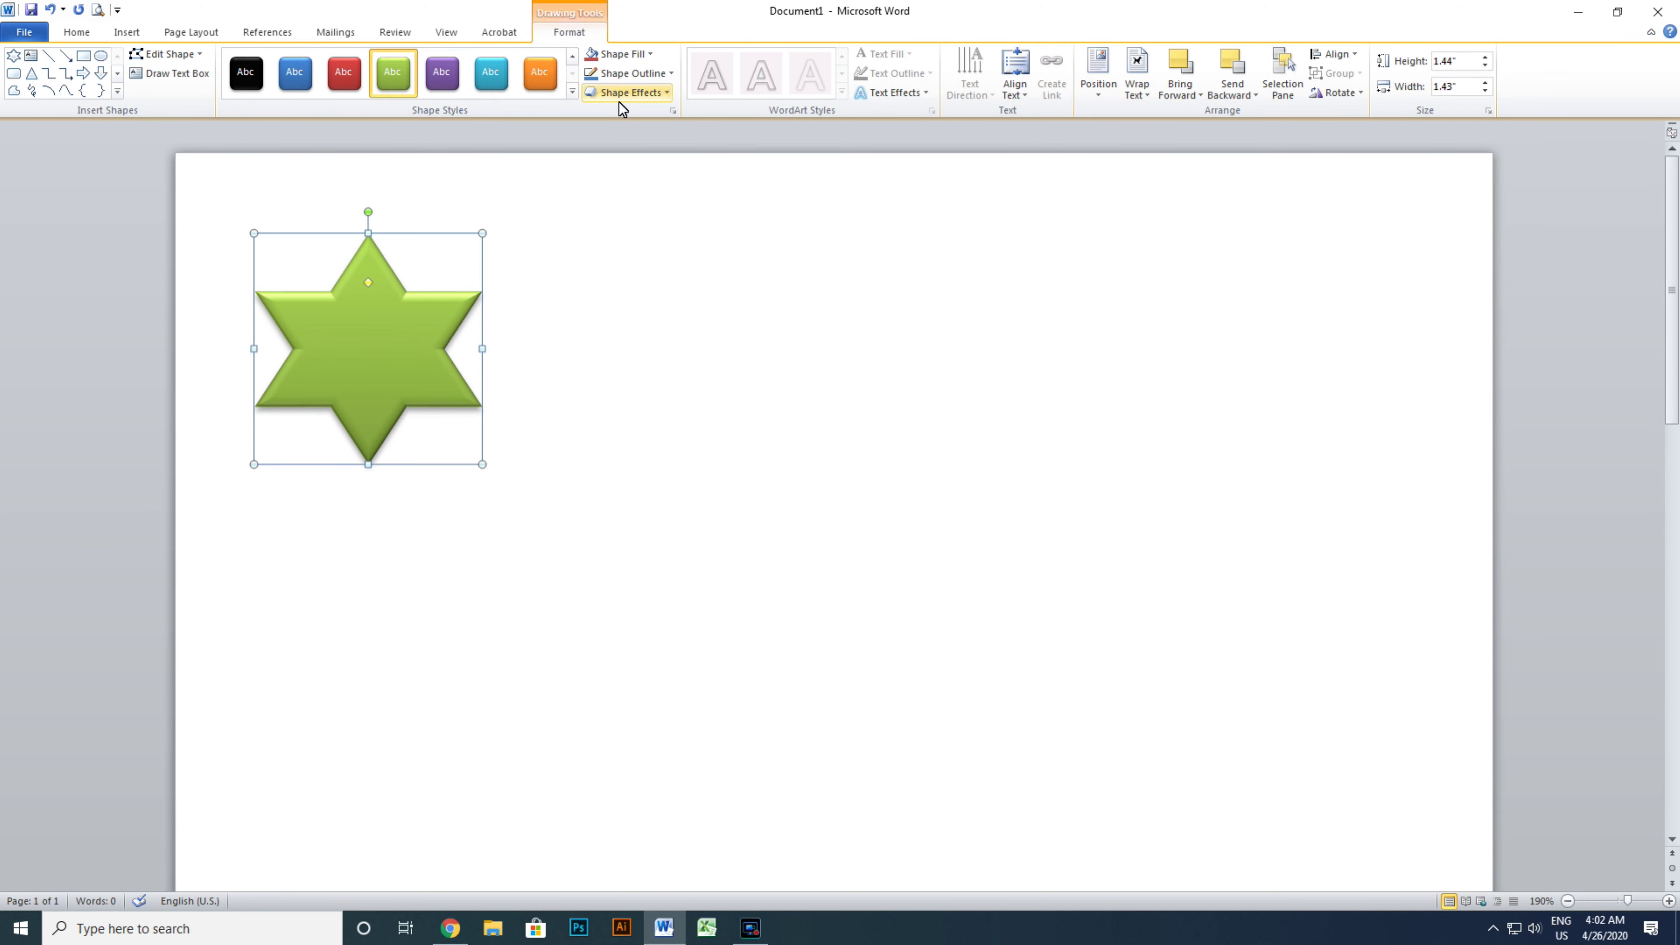
left_click(572, 92)
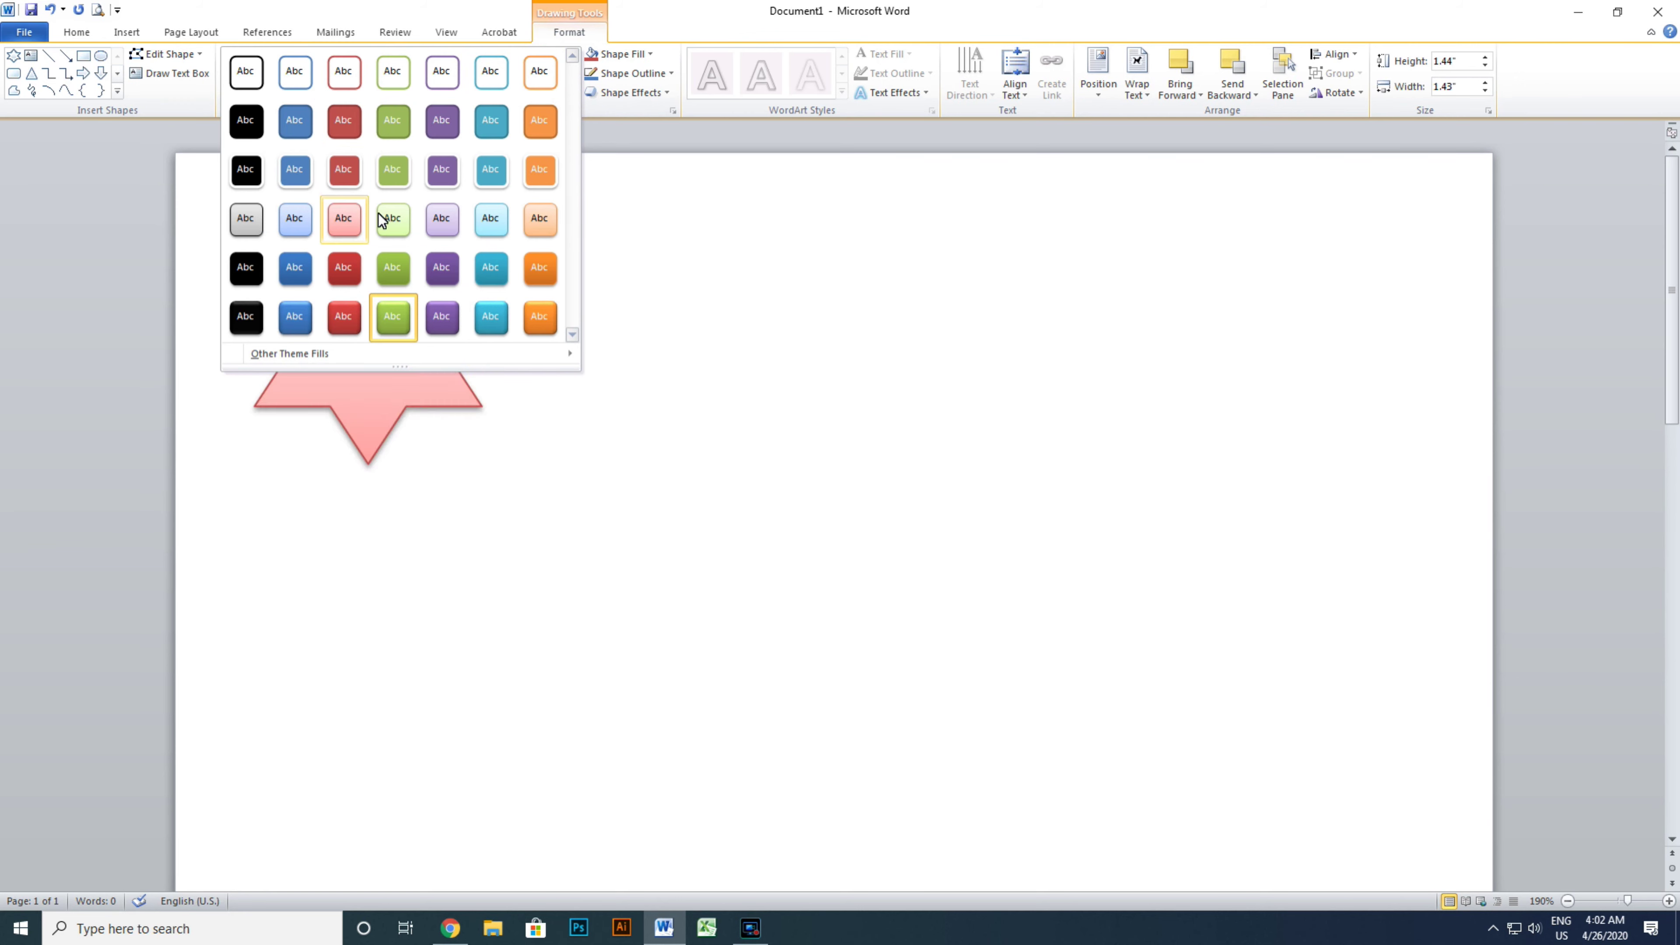
left_click(650, 19)
left_click(648, 54)
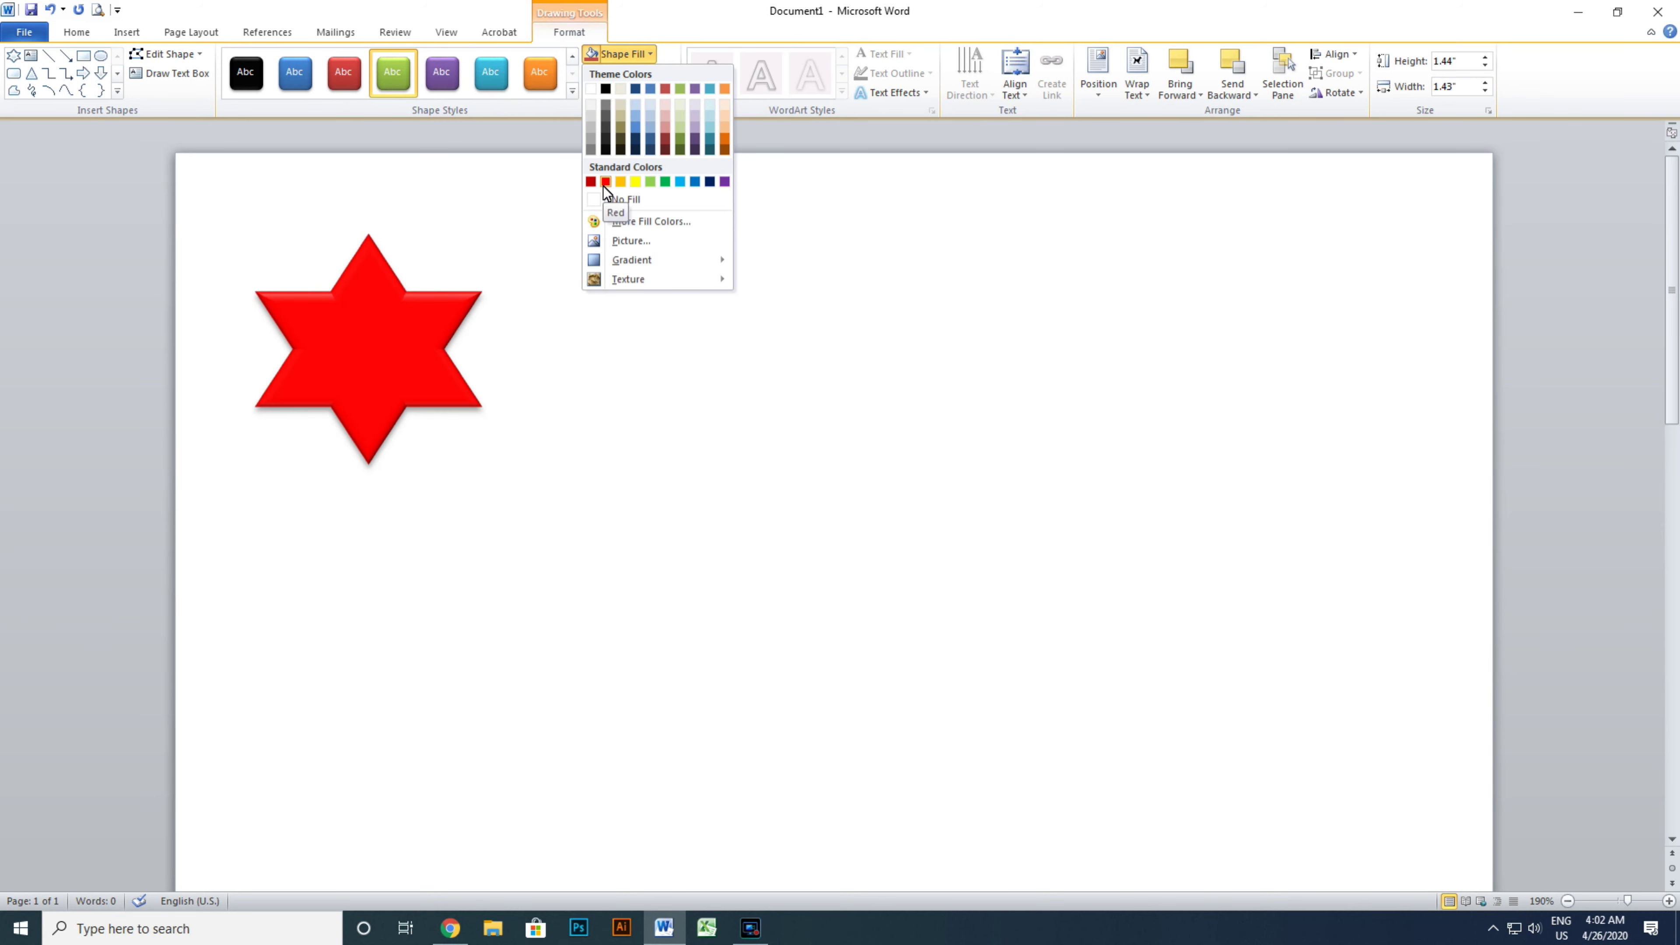
left_click(694, 182)
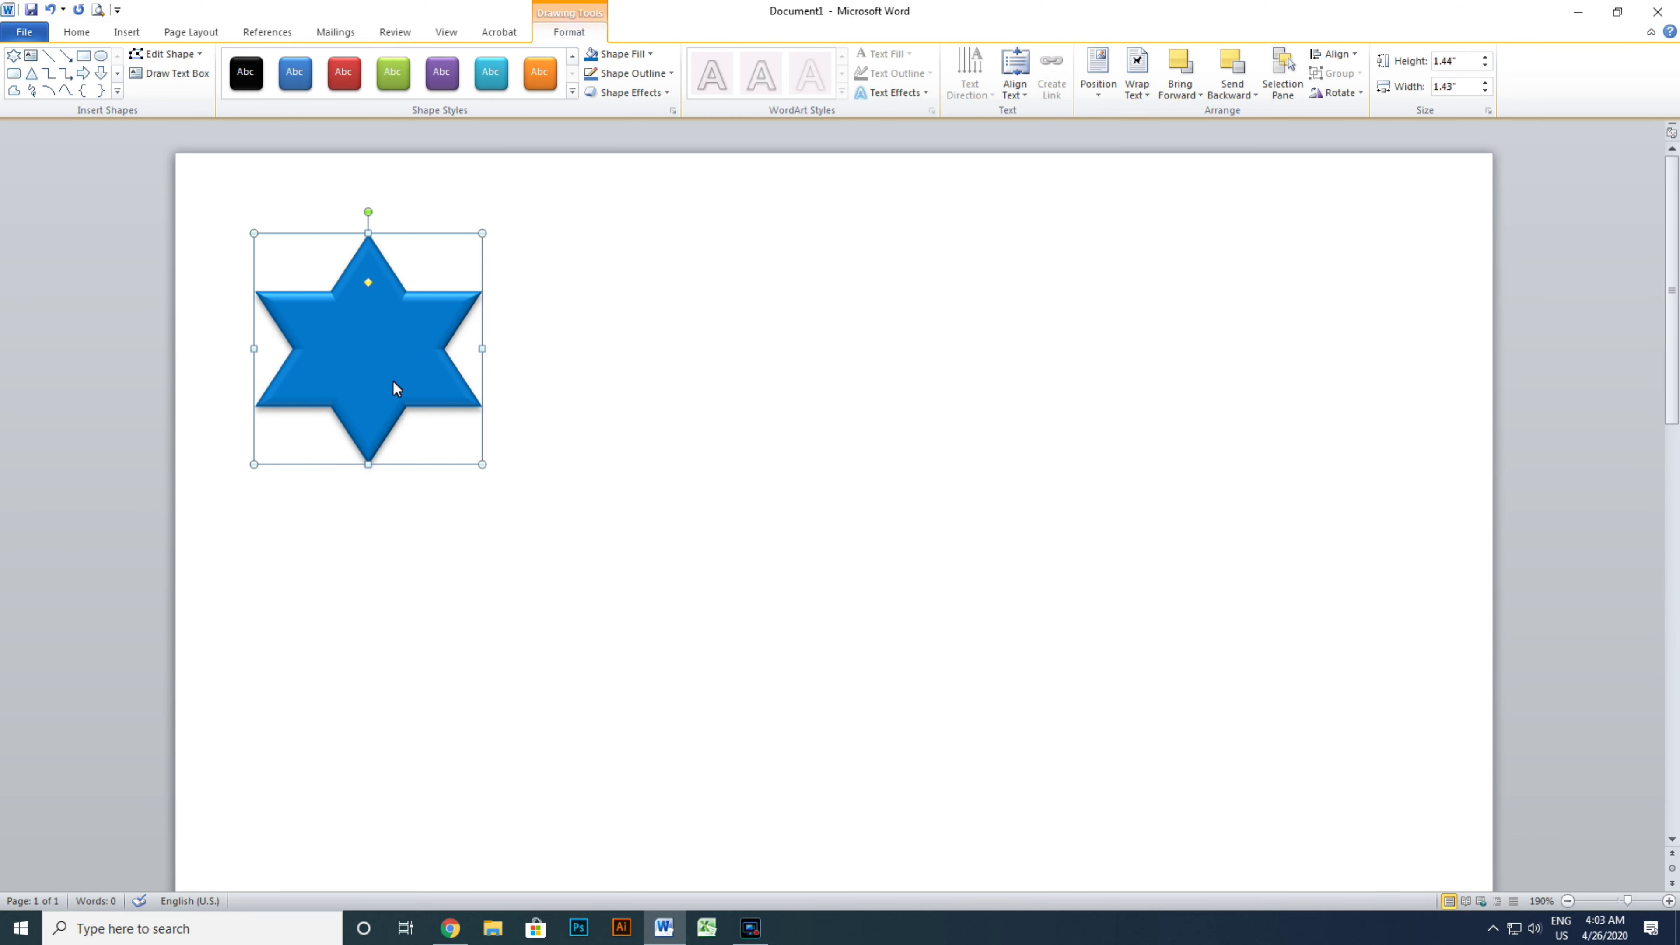
- Zoom in and drag the star's adjustment handle to make its points slightly slimmer and sharper
scroll(345, 299, "up", 5)
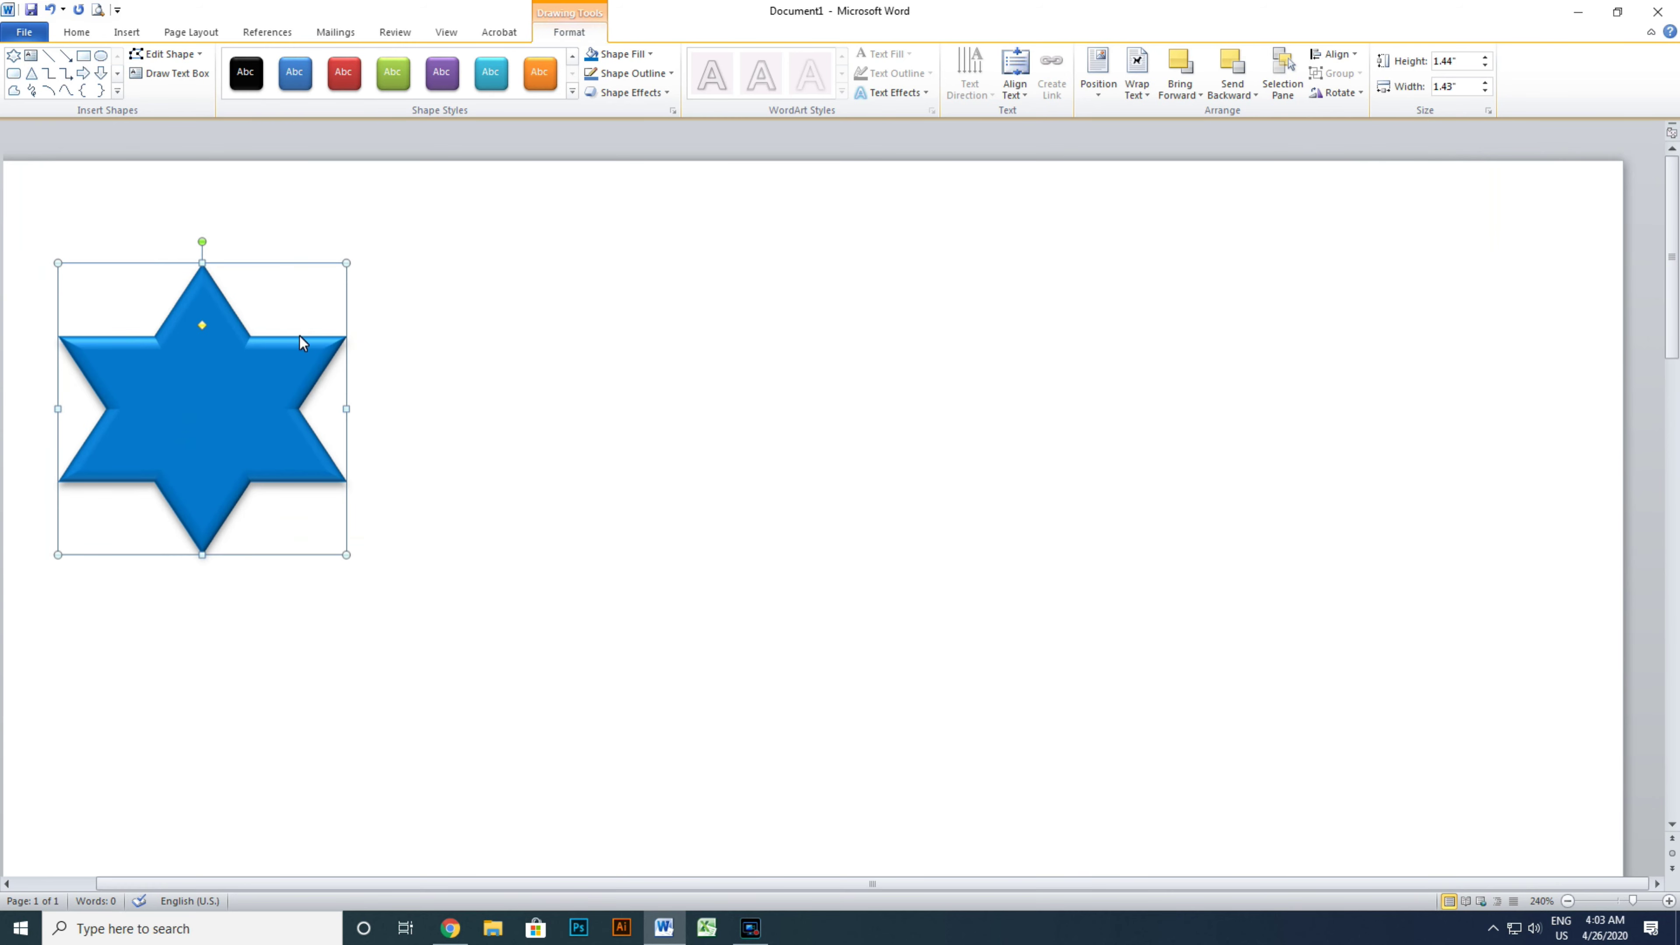
scroll(298, 336, "up", 5)
scroll(211, 360, "up", 6)
scroll(288, 524, "up", 4)
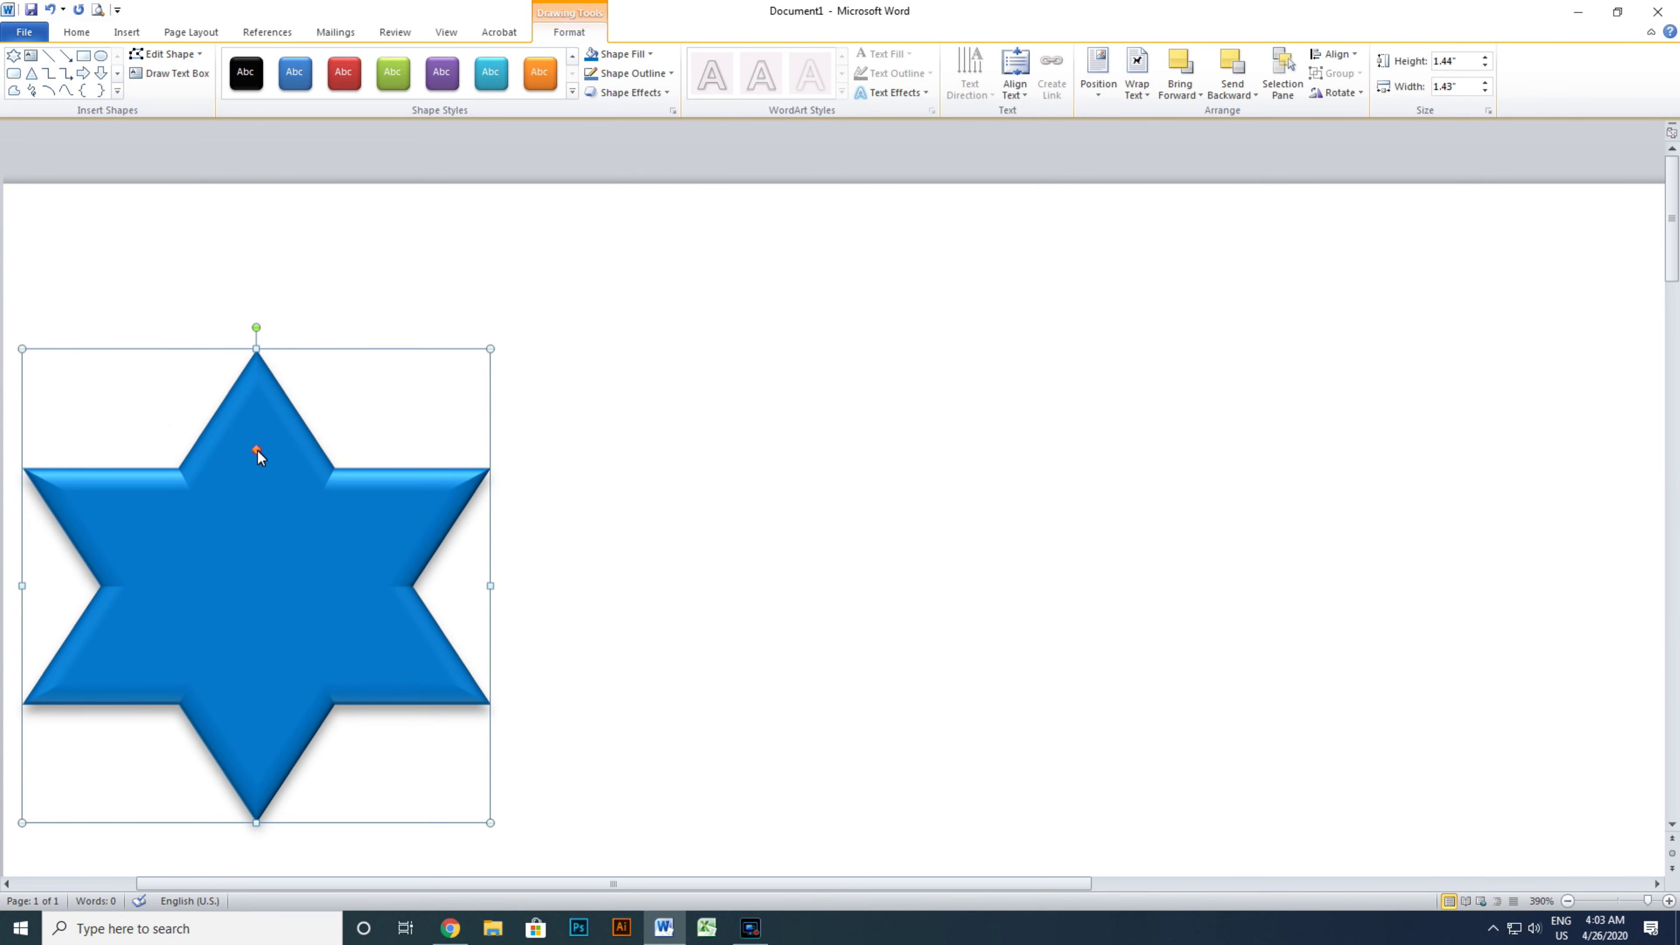
left_click(258, 450)
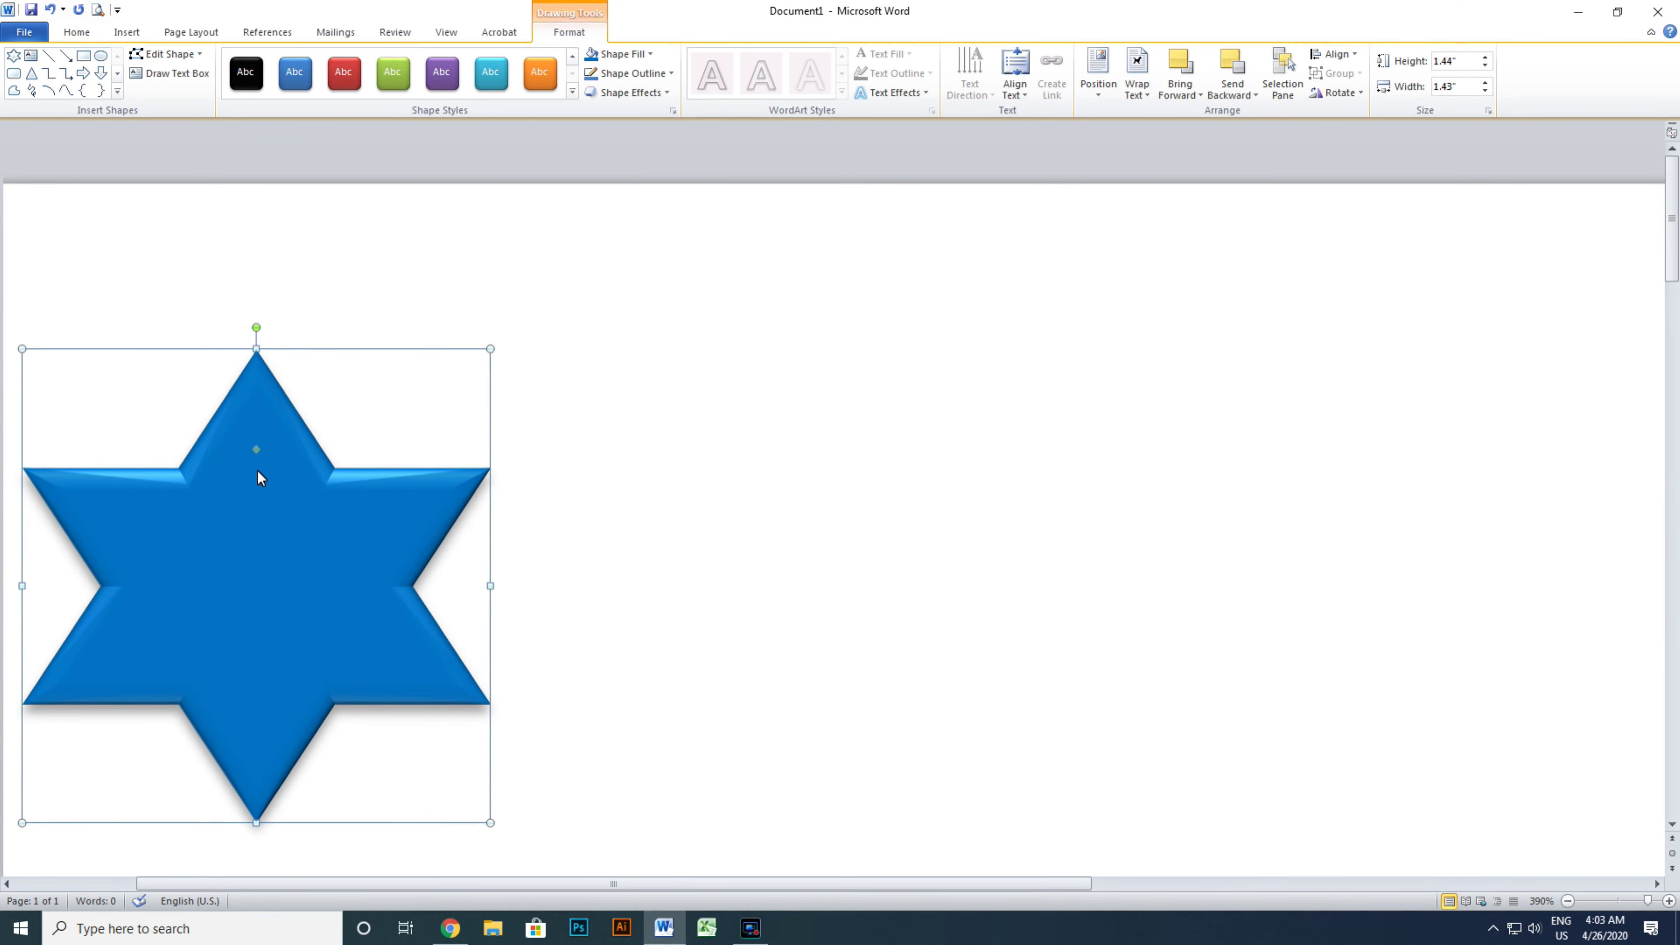
left_click_drag(260, 479, 262, 489)
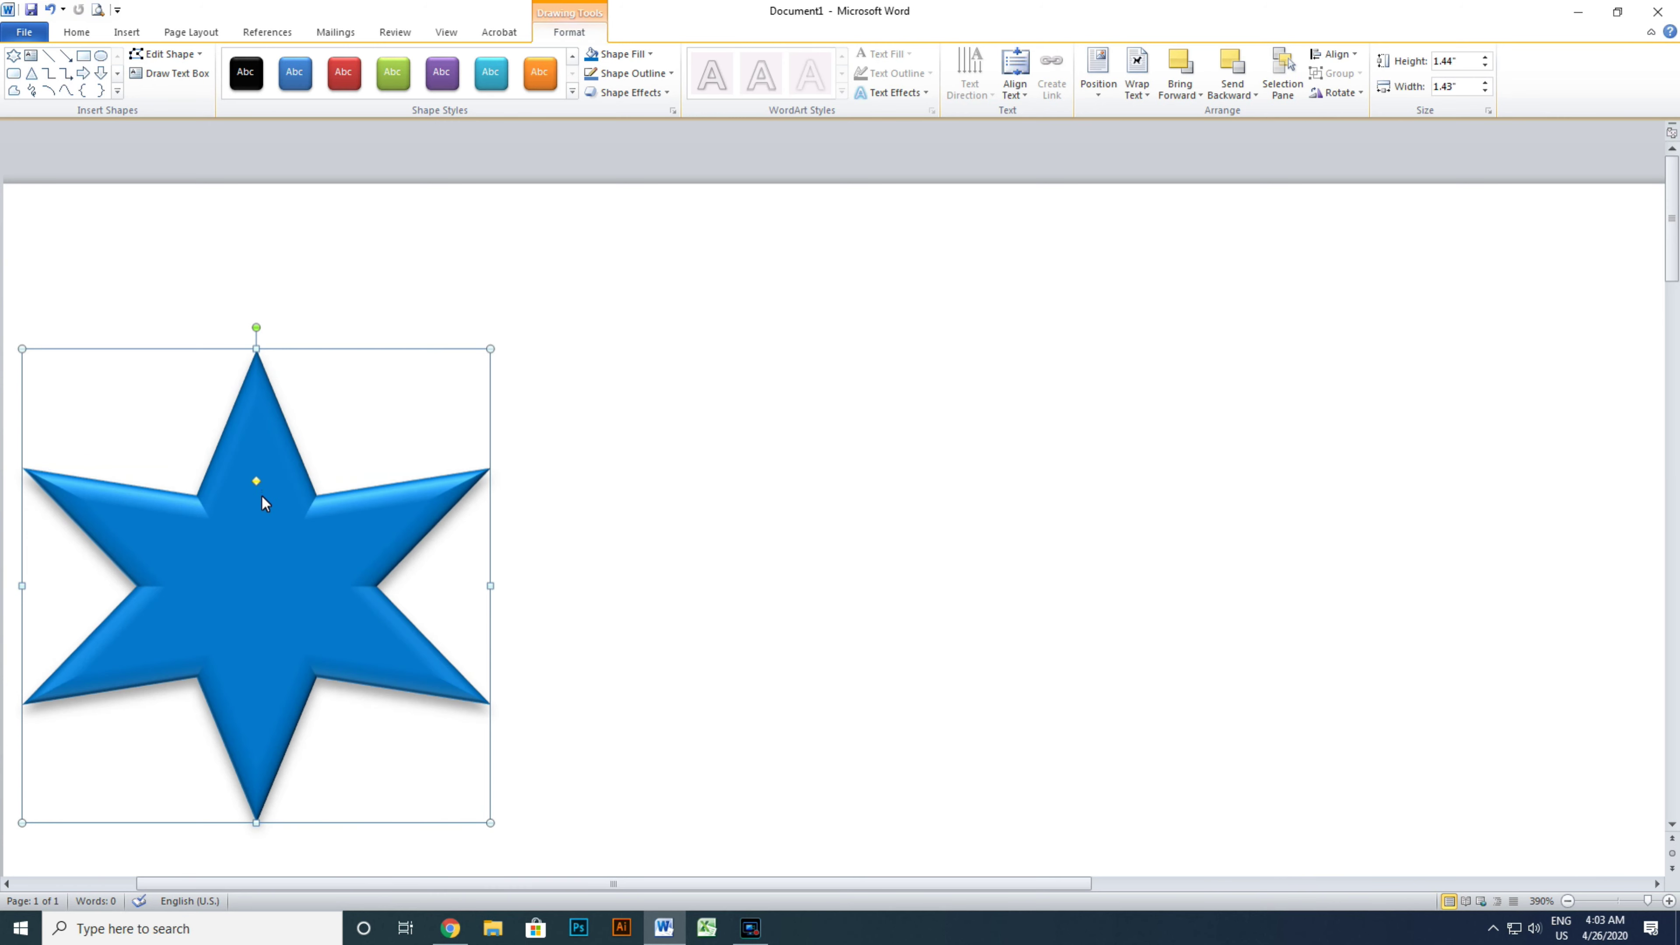
left_click_drag(256, 483, 256, 496)
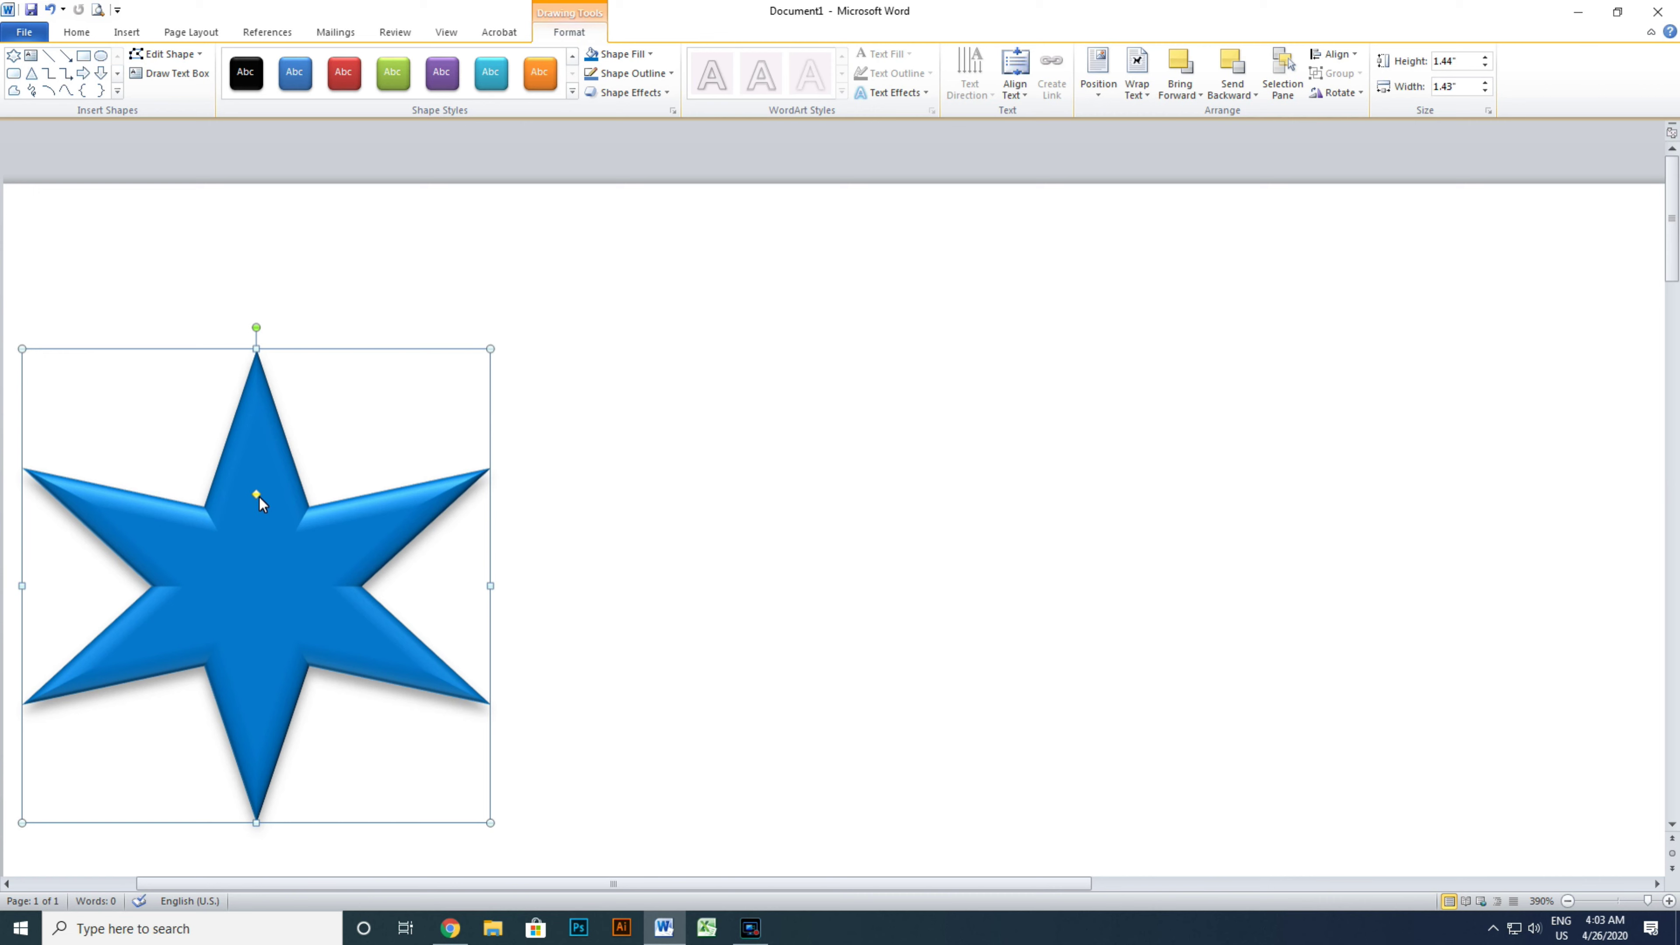
left_click_drag(256, 495, 257, 479)
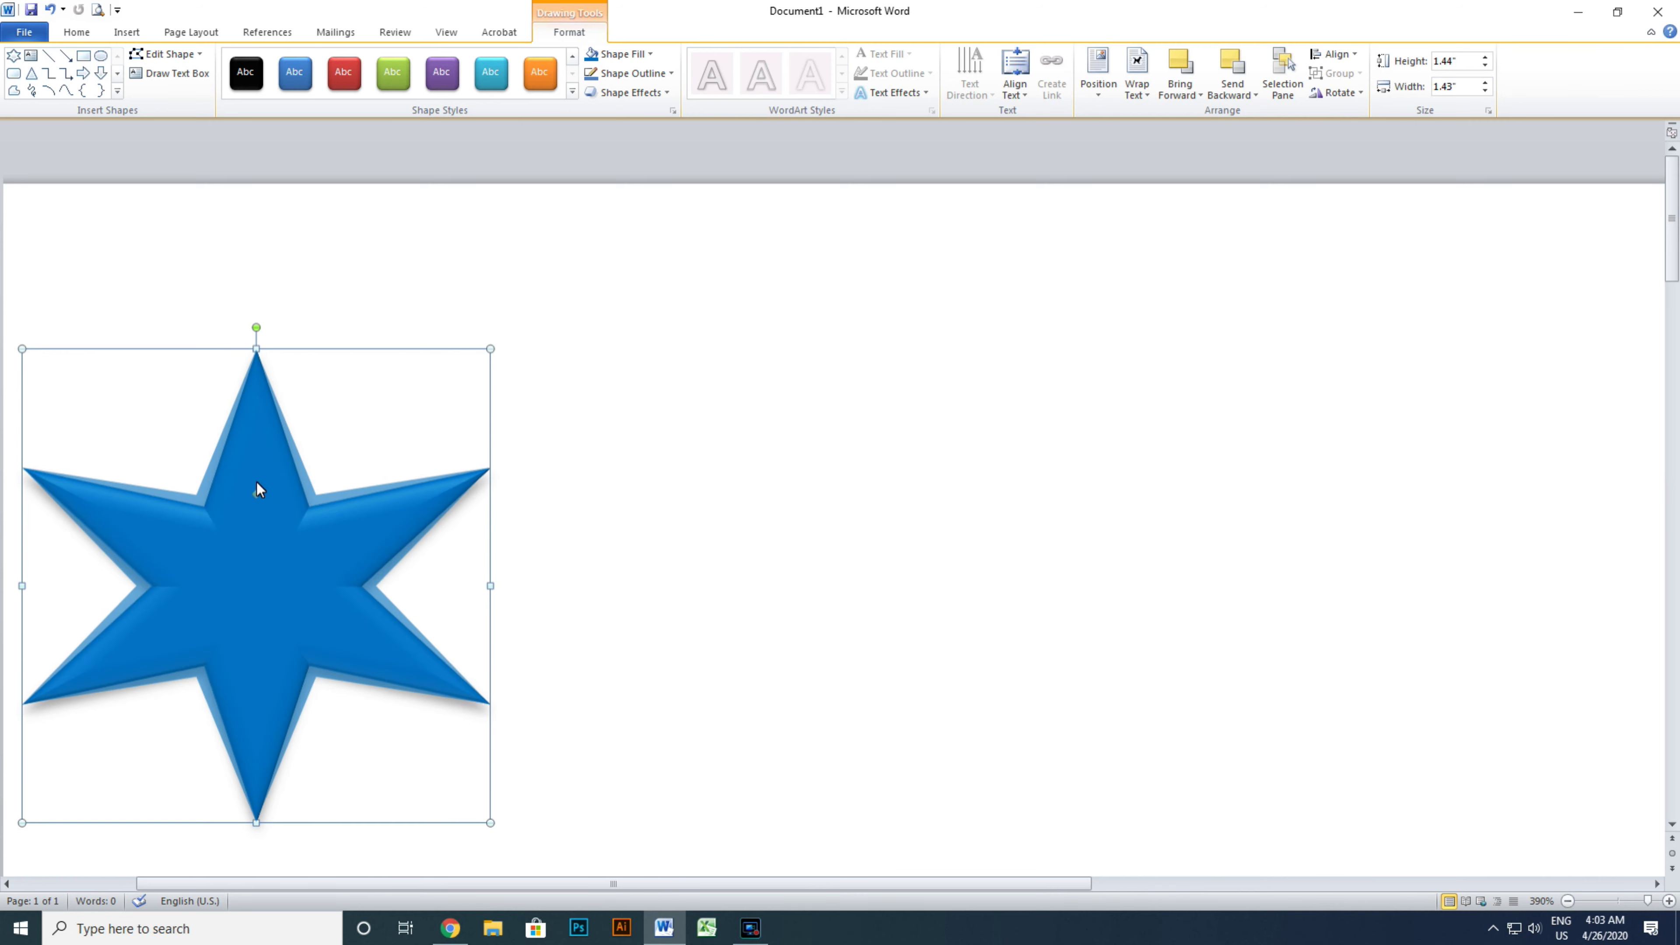
mouse_move(258, 477)
left_mouse_down()
mouse_move(268, 404)
mouse_move(256, 463)
left_mouse_up()
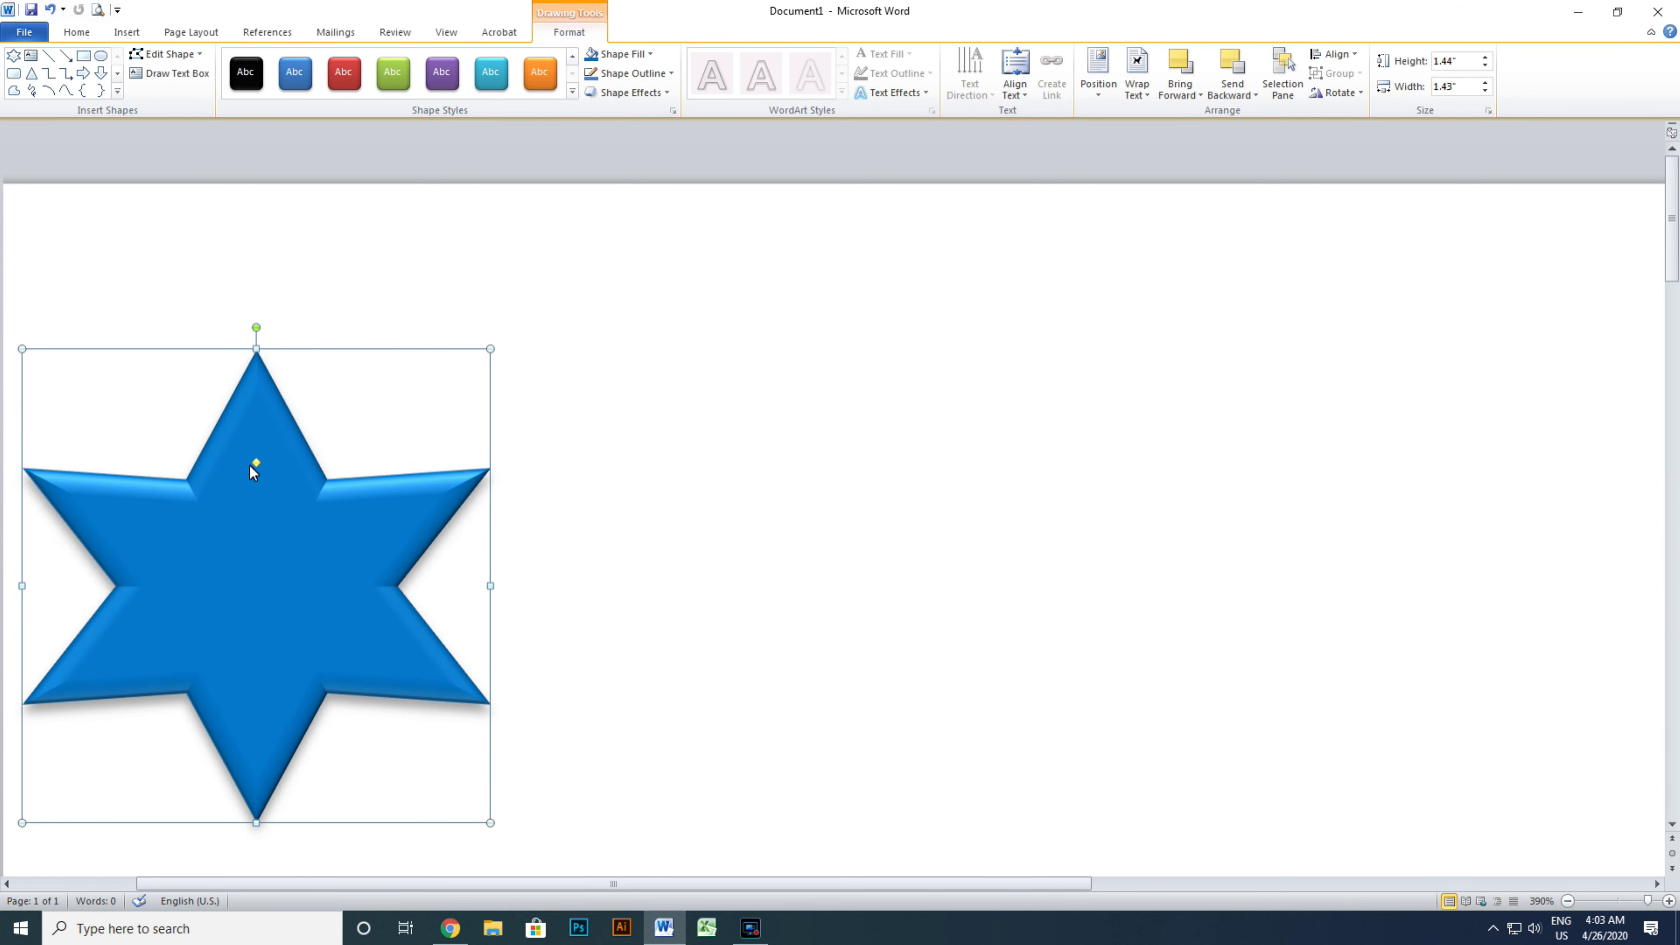
left_click_drag(257, 465, 257, 471)
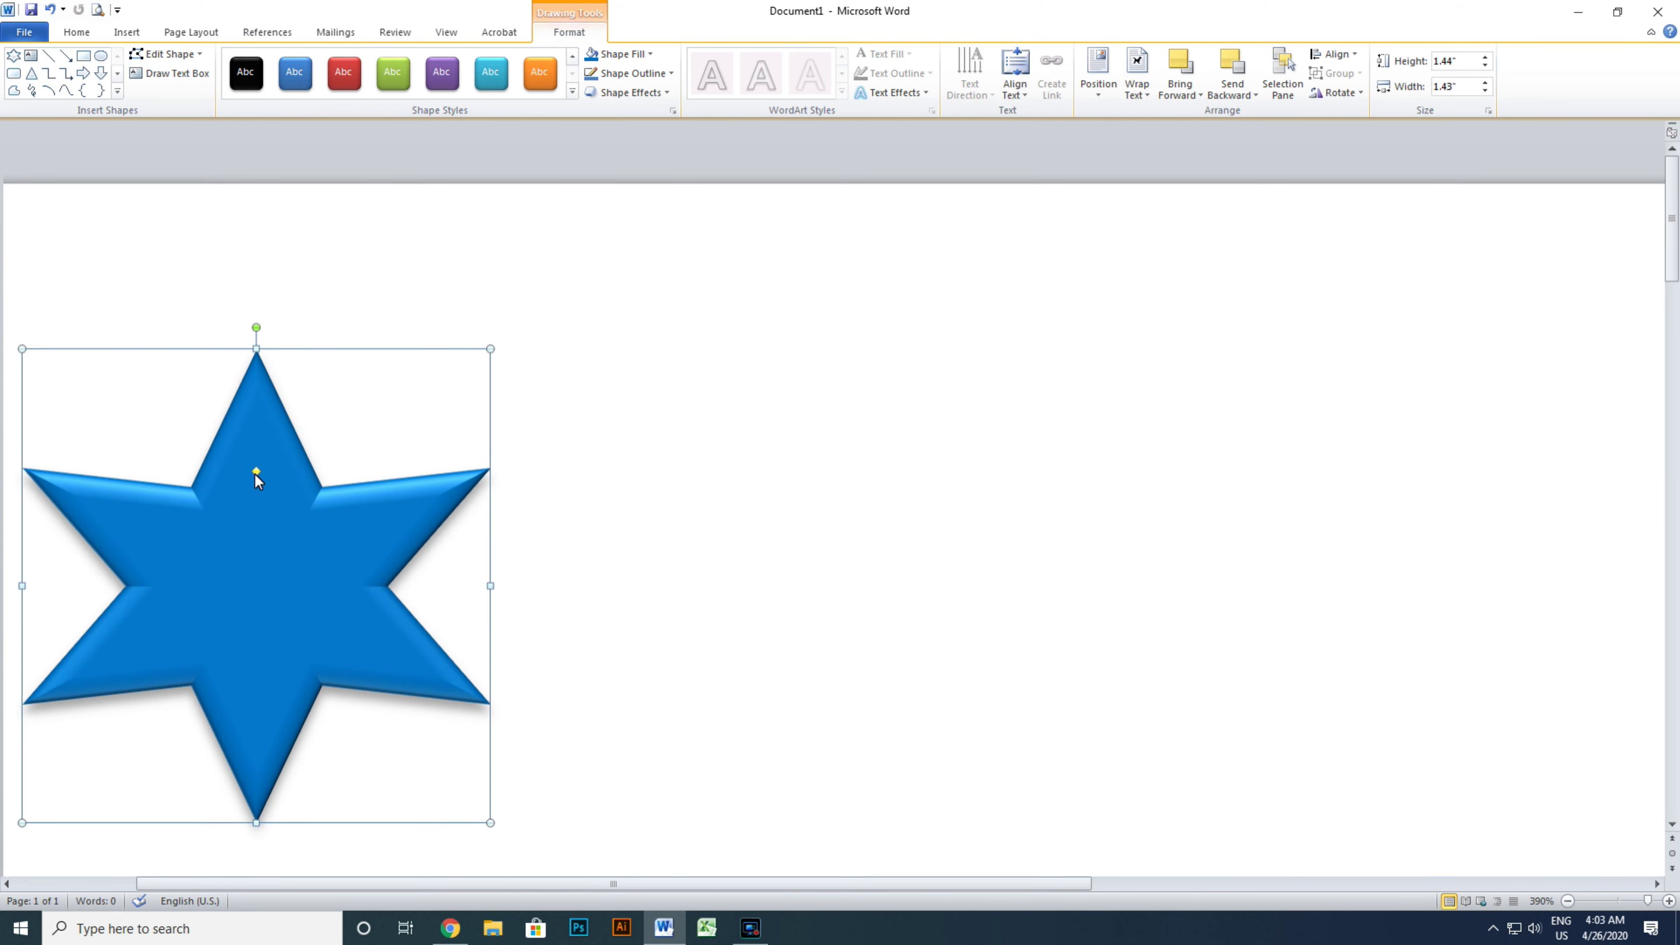
left_click_drag(256, 472, 256, 468)
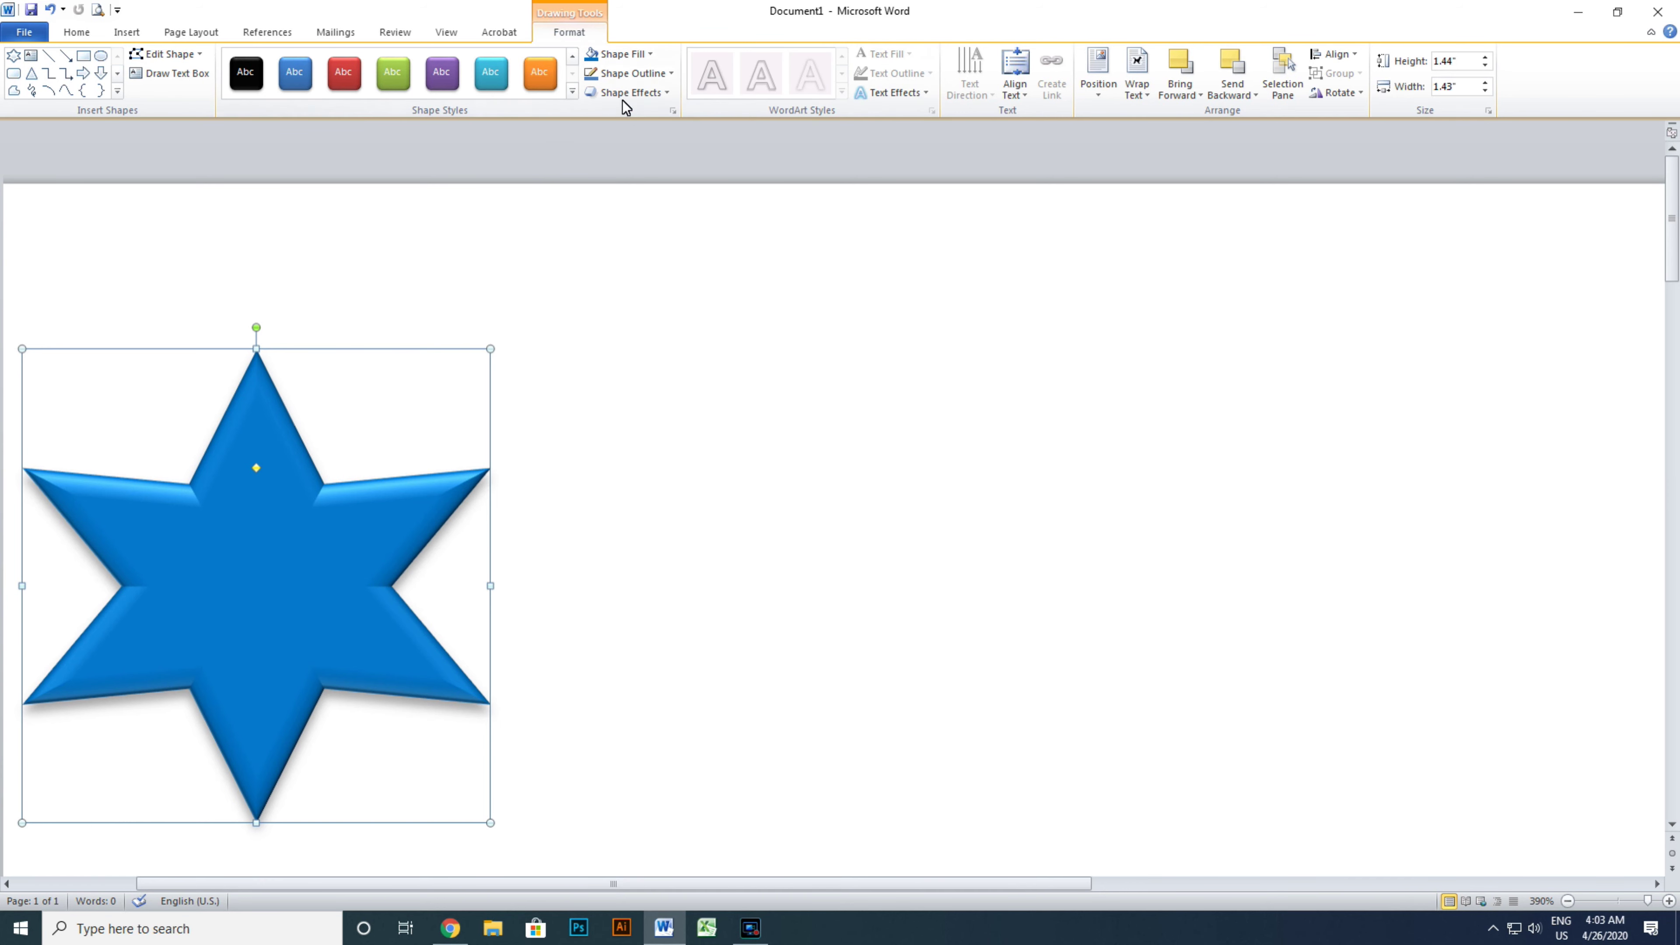
- Give the star a bevel with a raised inner rim, then bring up Shape Effects again
left_click(669, 74)
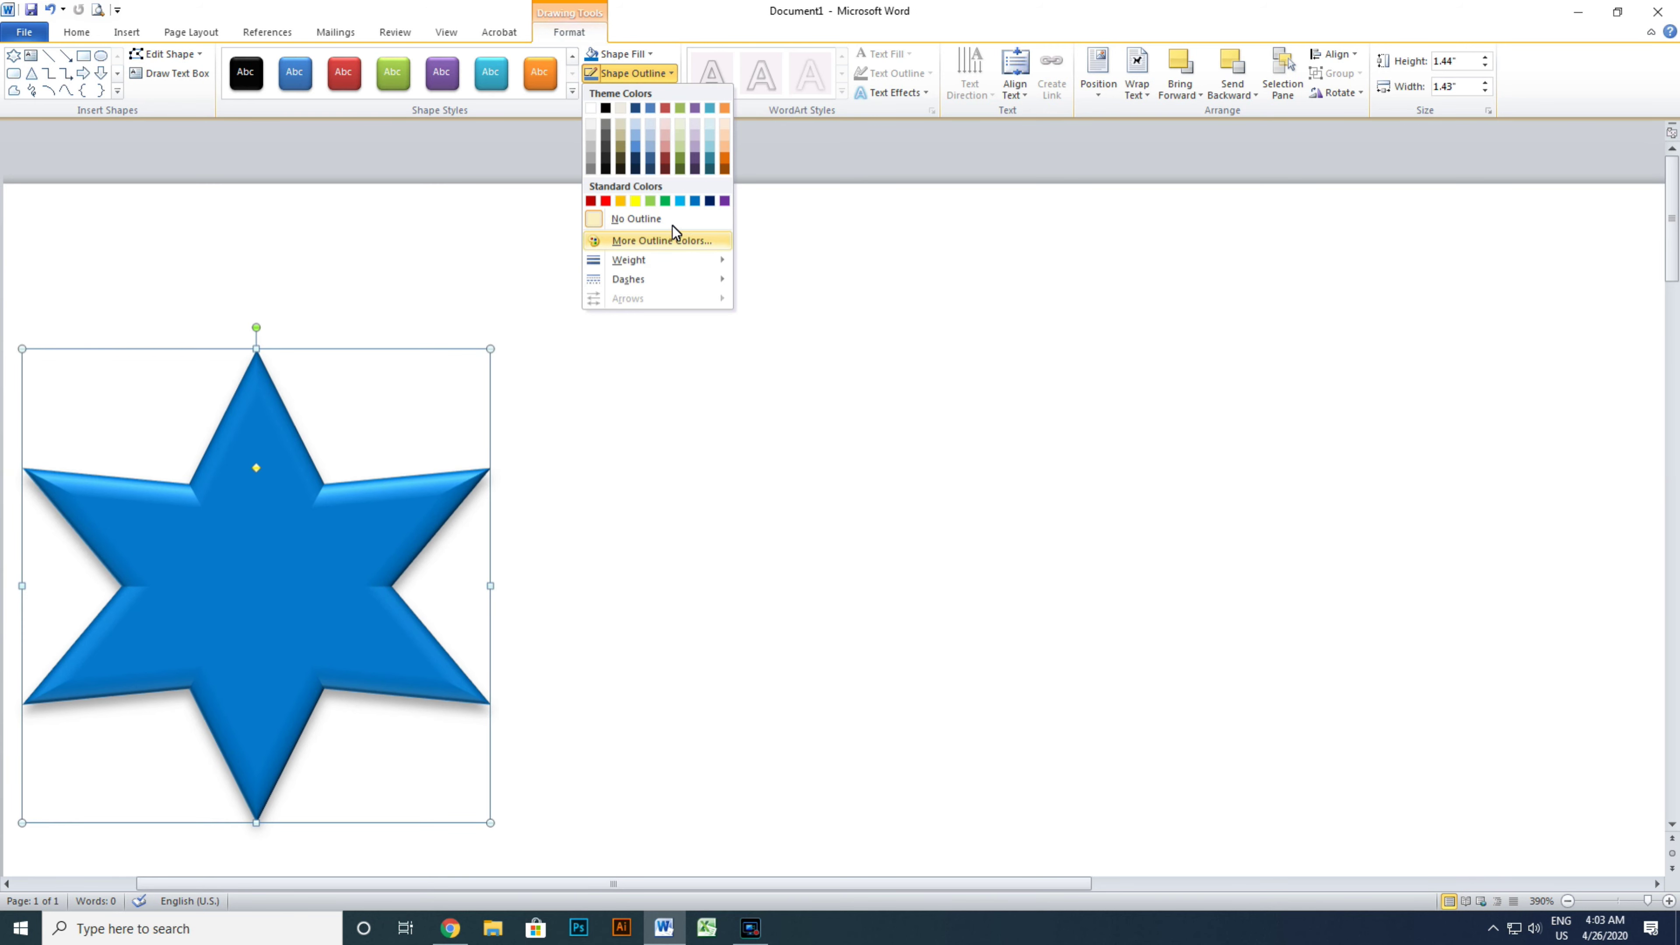
mouse_move(629, 259)
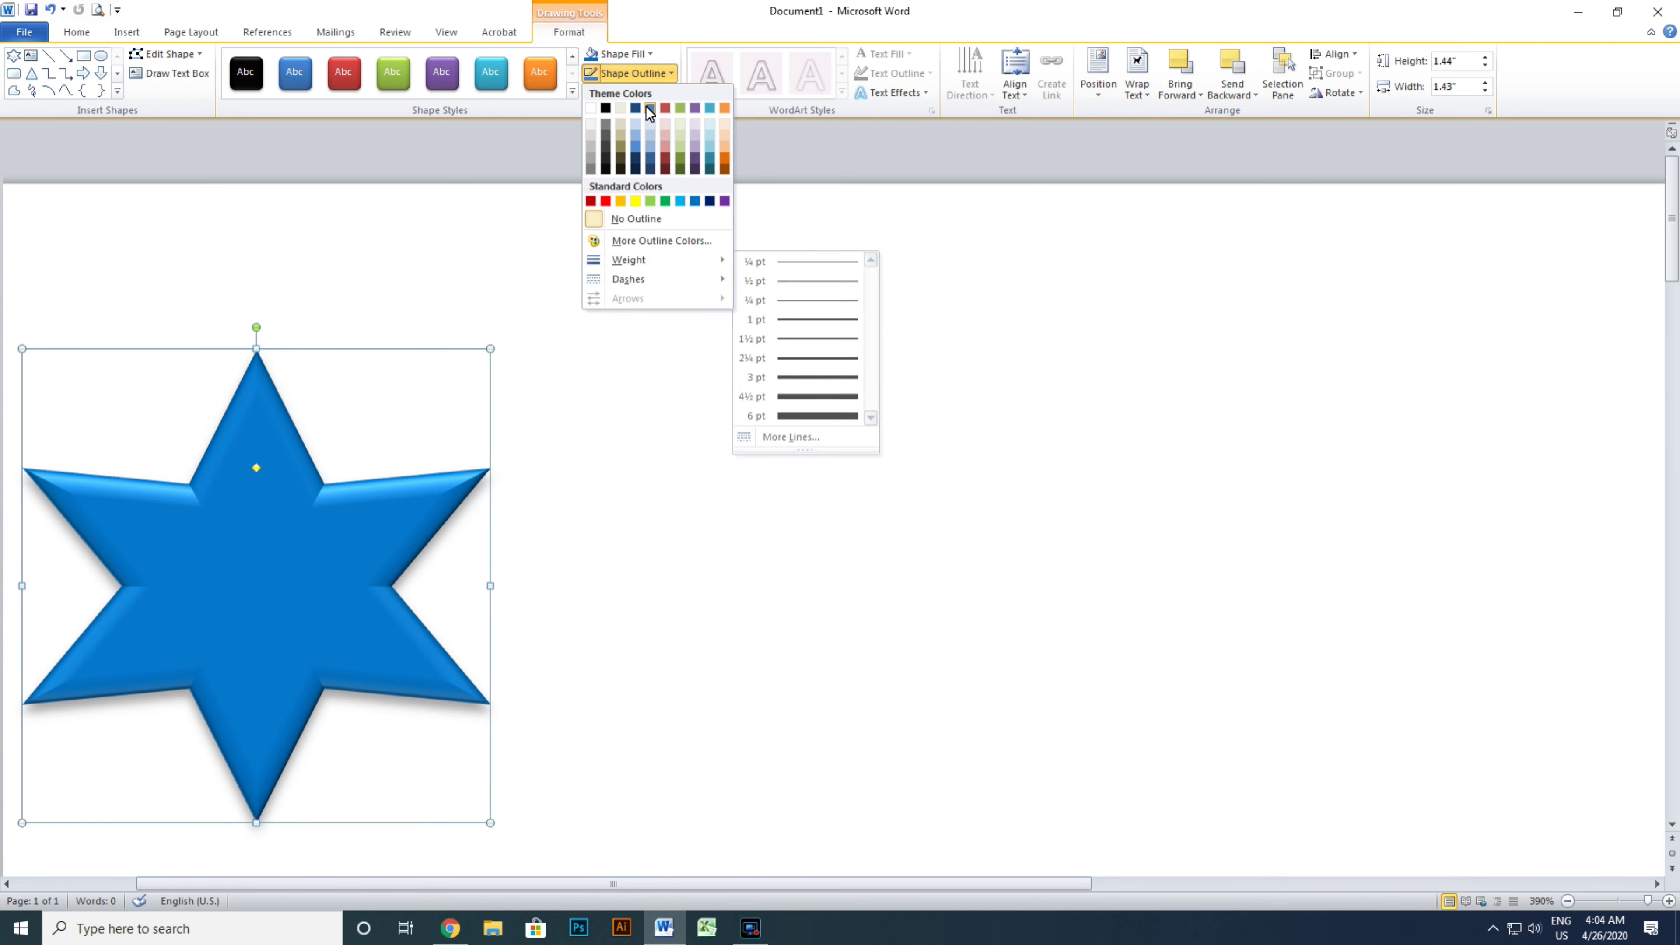
left_click(672, 73)
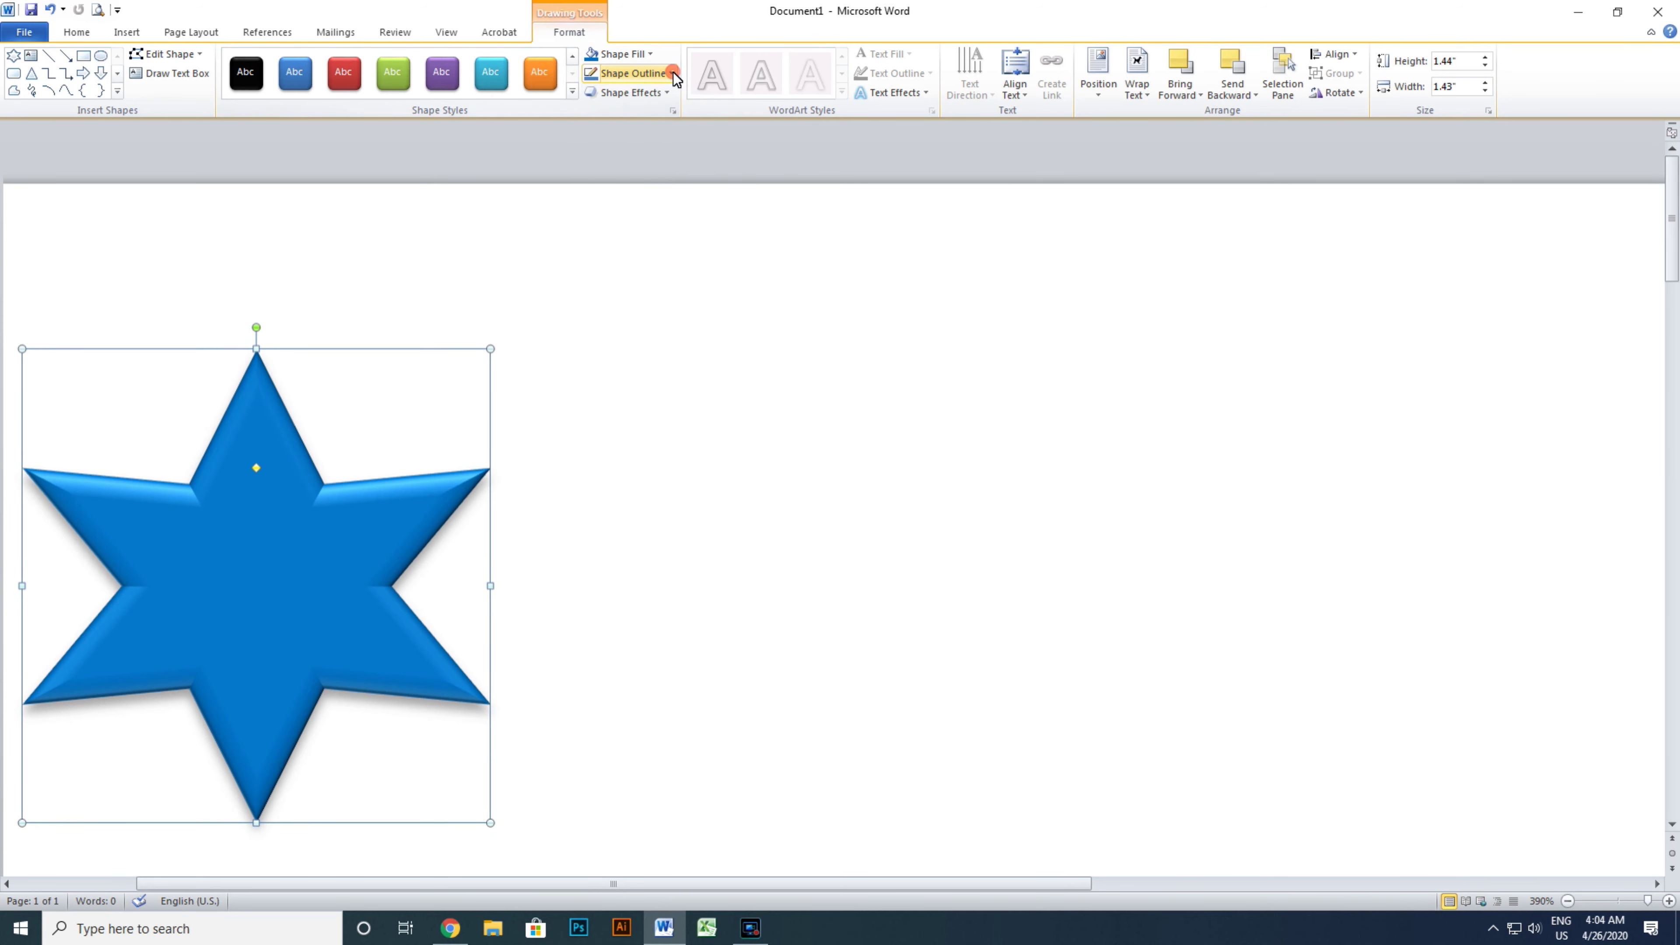
left_click(662, 92)
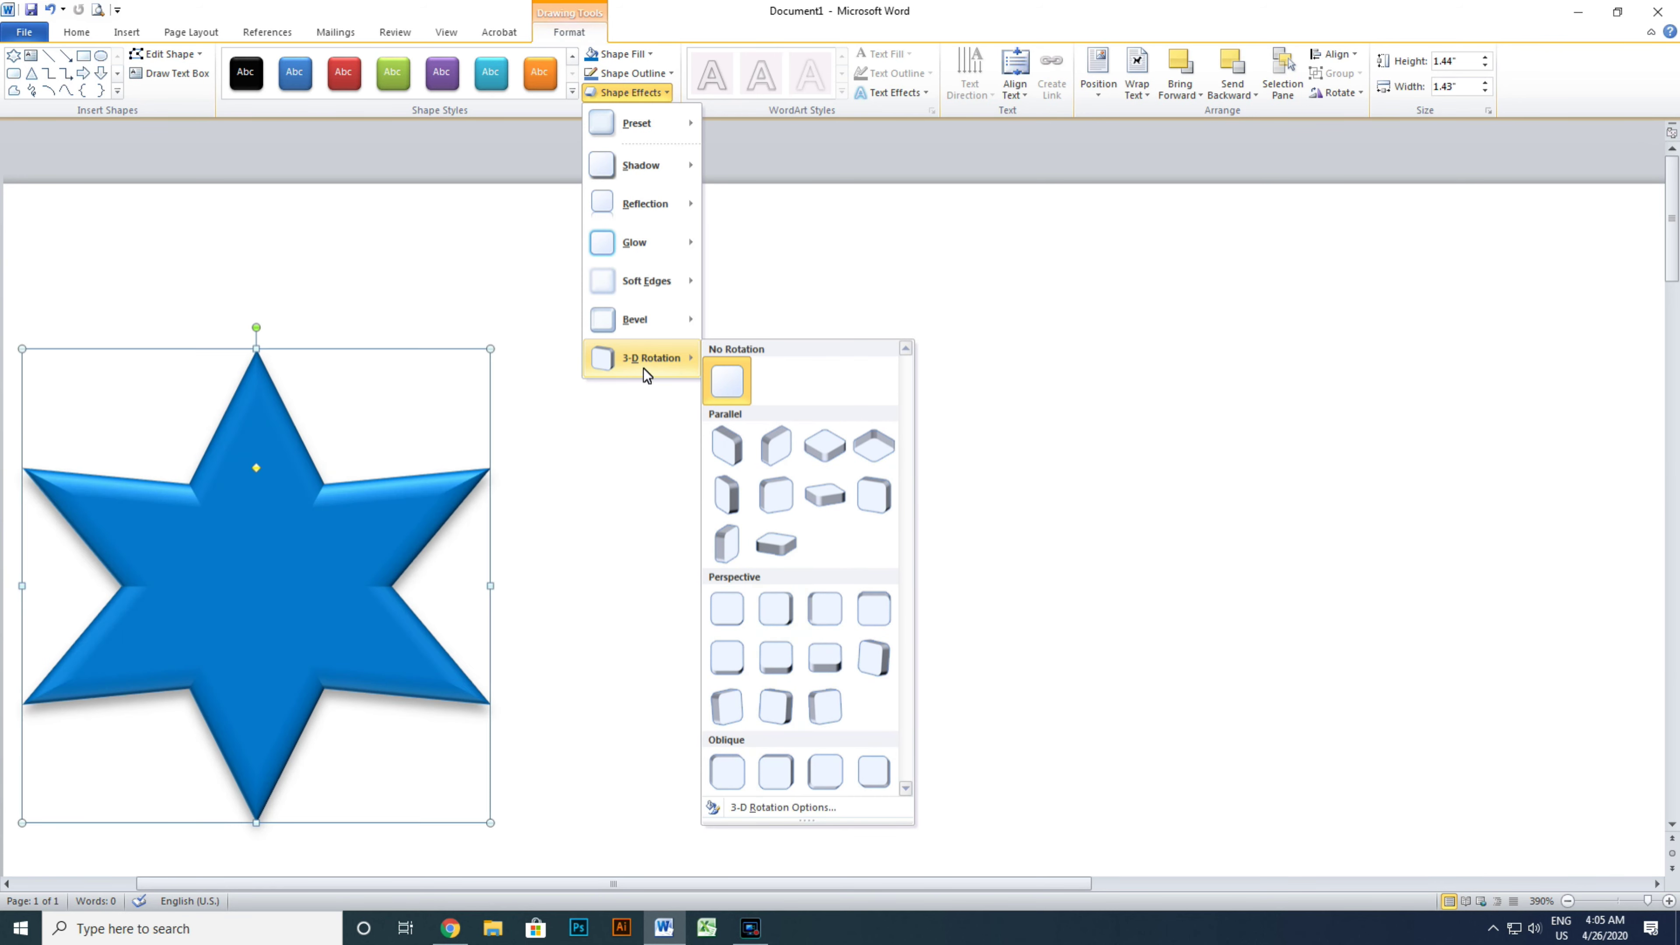
mouse_move(640, 319)
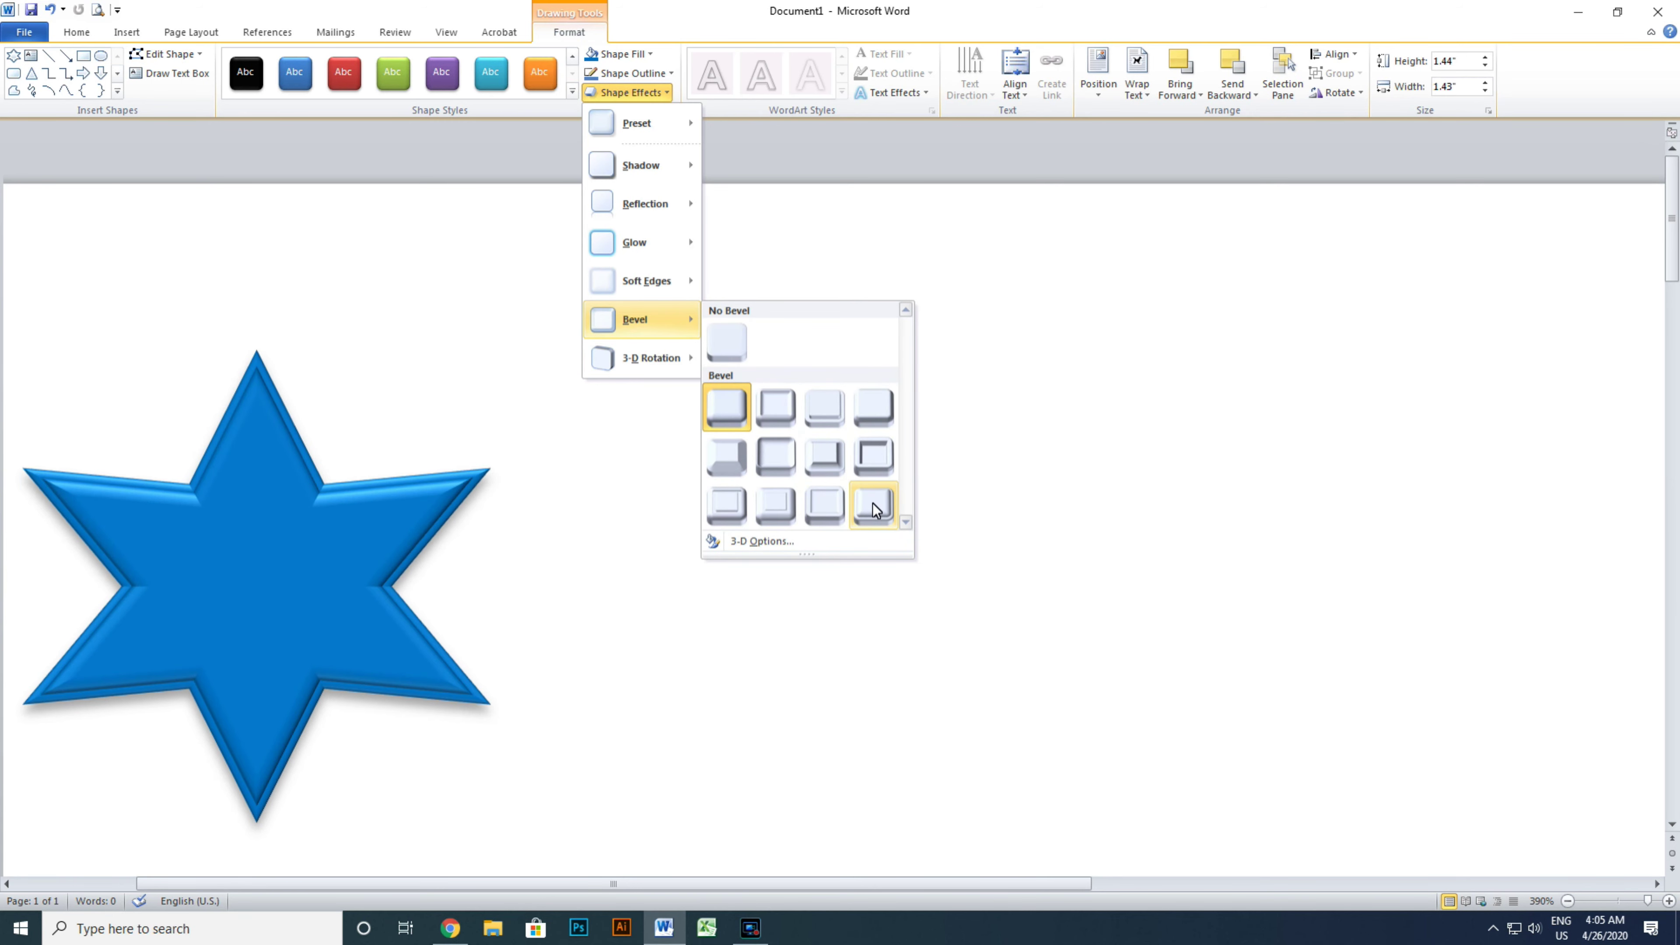
left_click(881, 505)
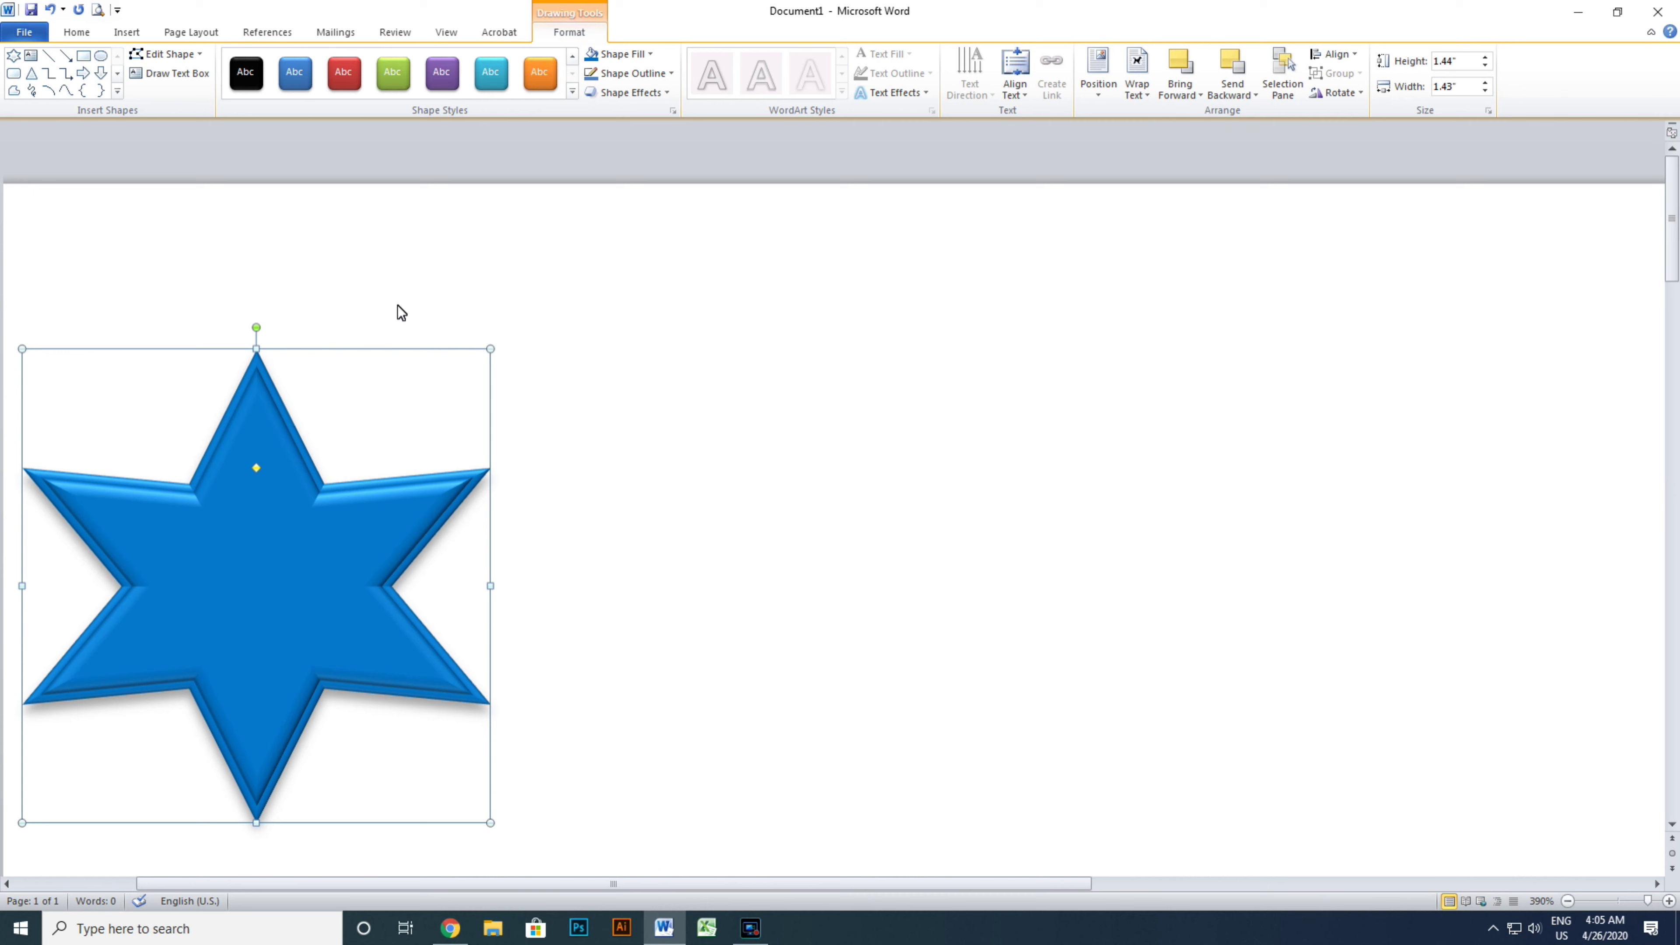
left_click(663, 95)
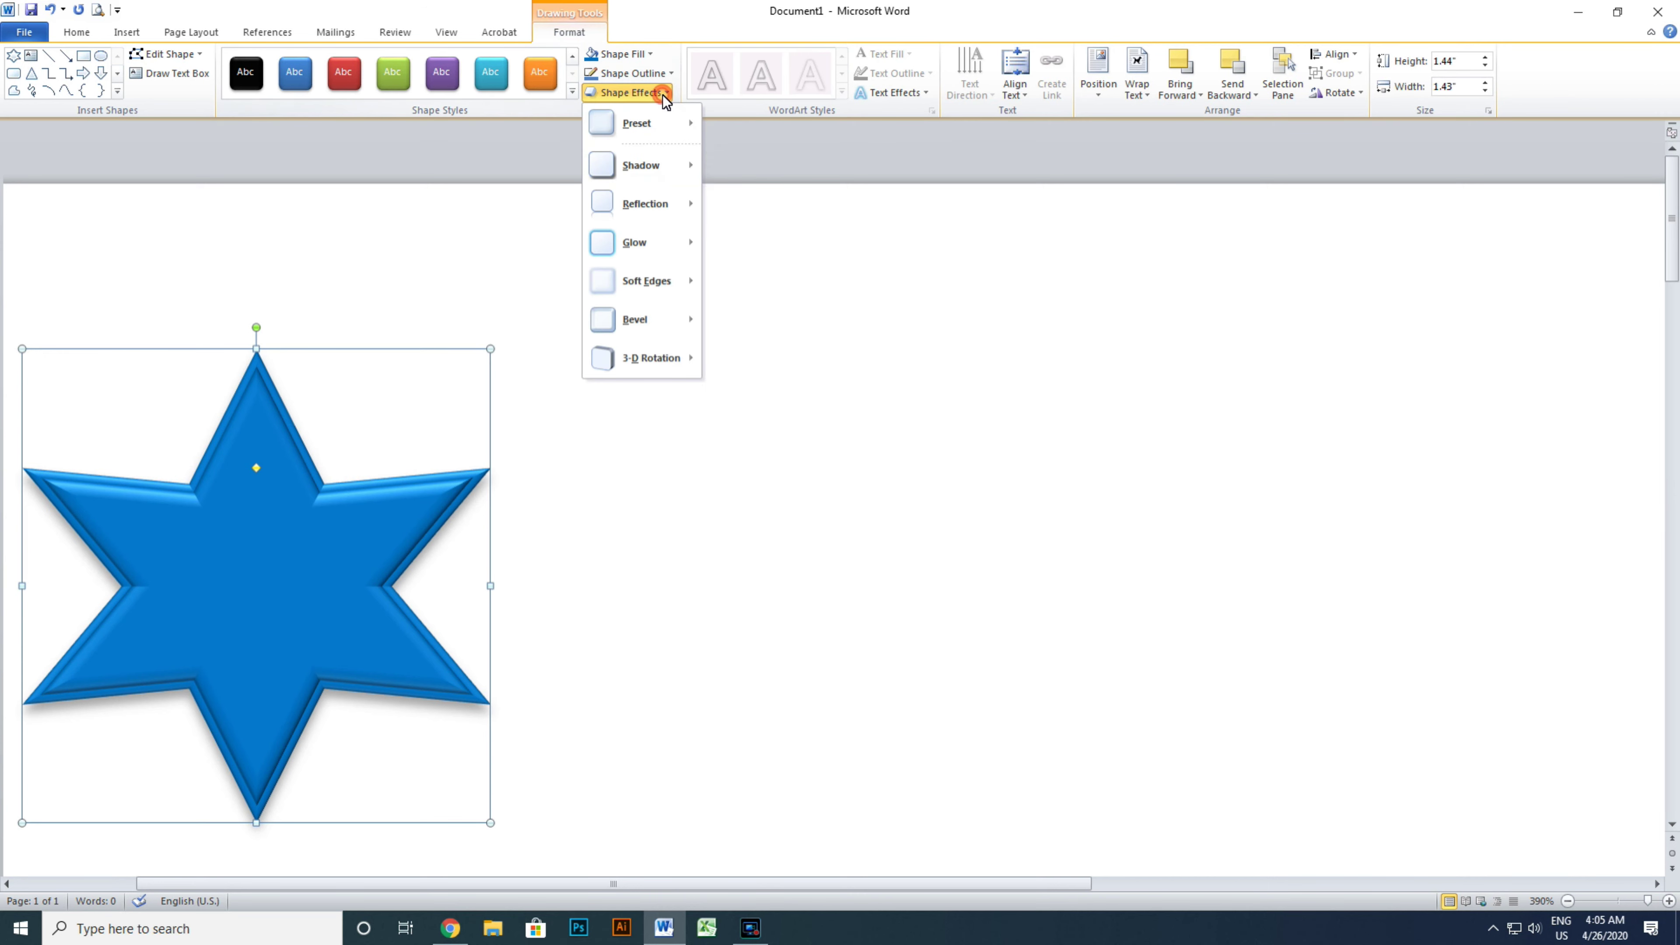
mouse_move(641, 164)
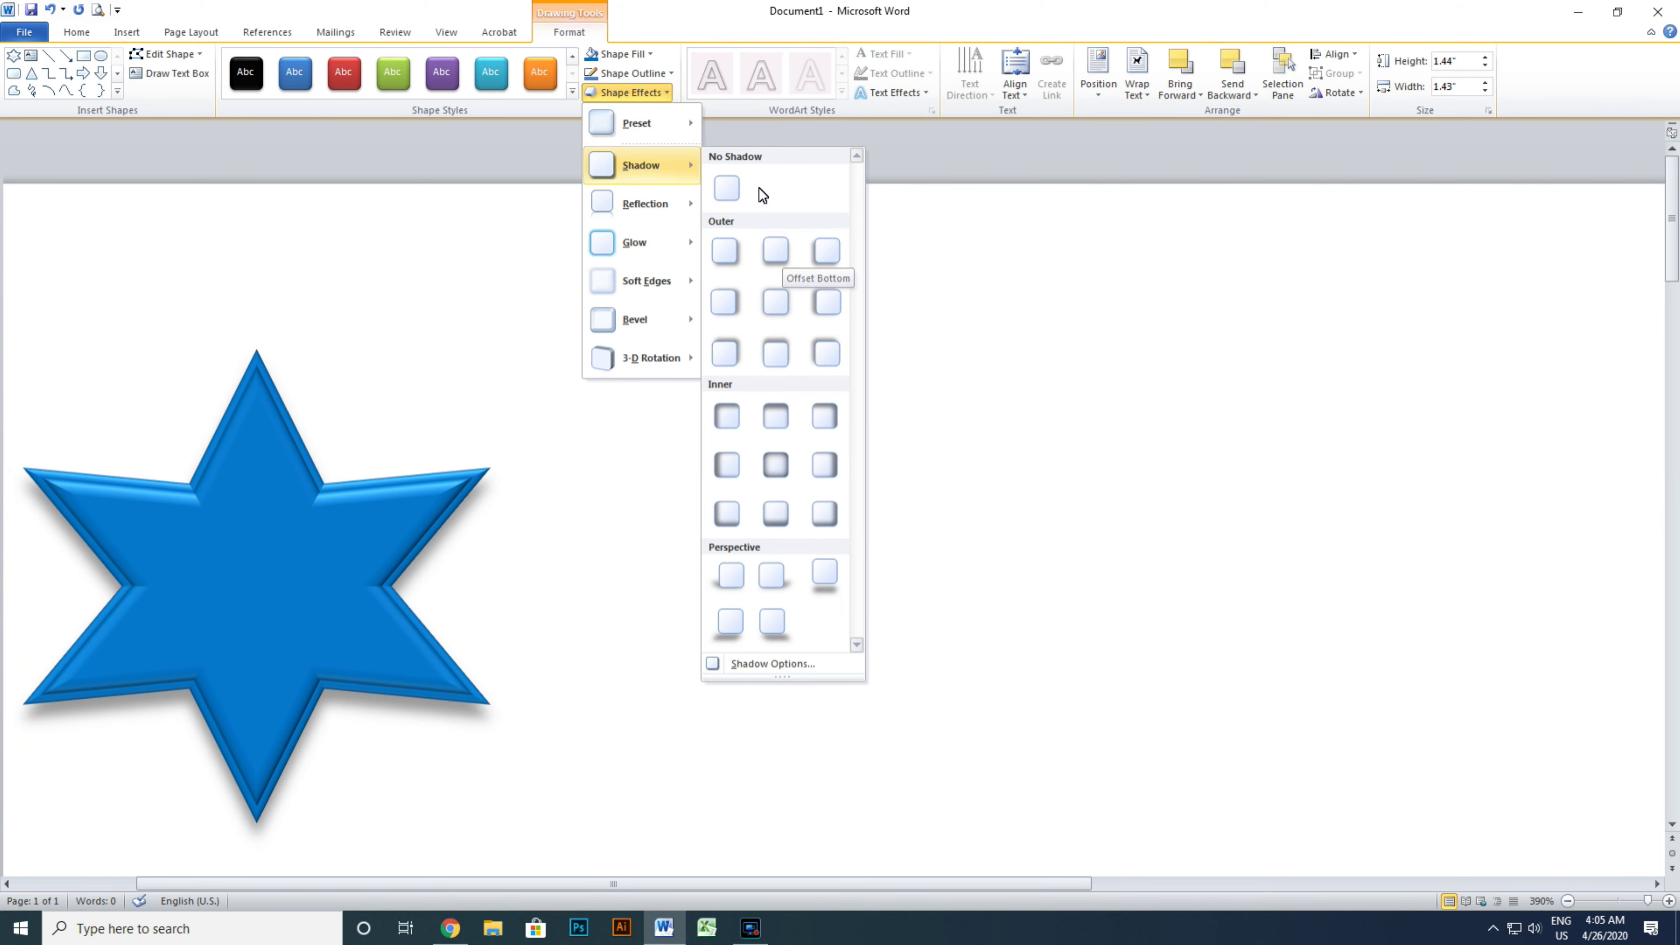
- Set the star's shadow to 106% size, 10 pt blur, 3 pt distance and a new angle
left_click(794, 663)
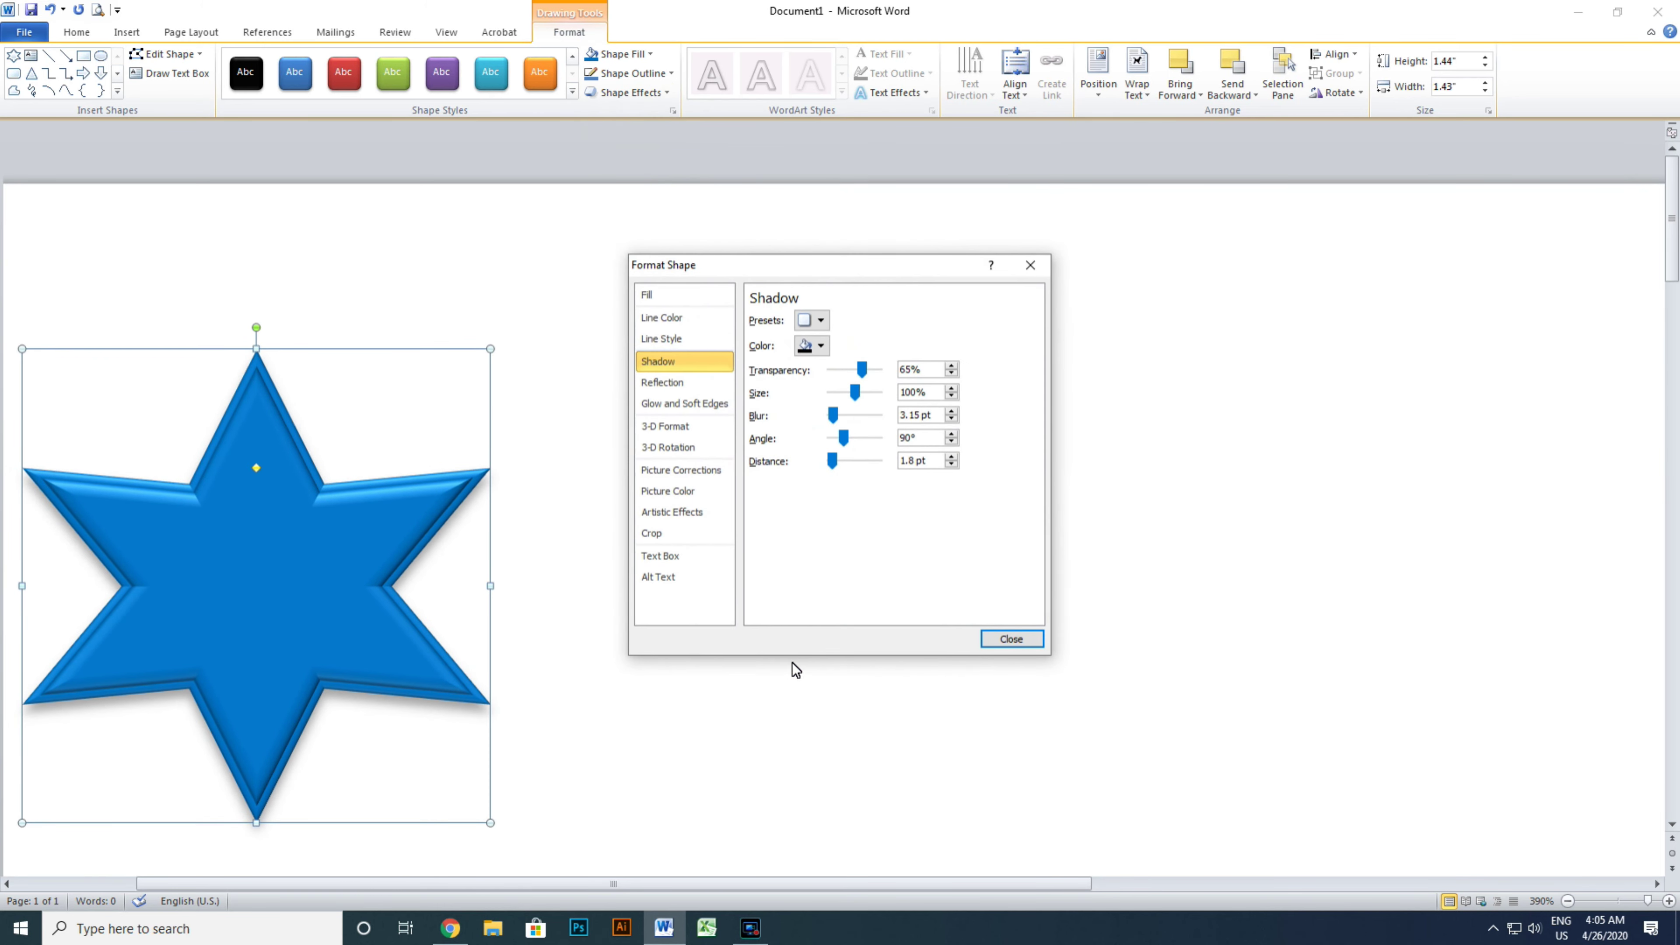
left_click_drag(847, 271, 819, 201)
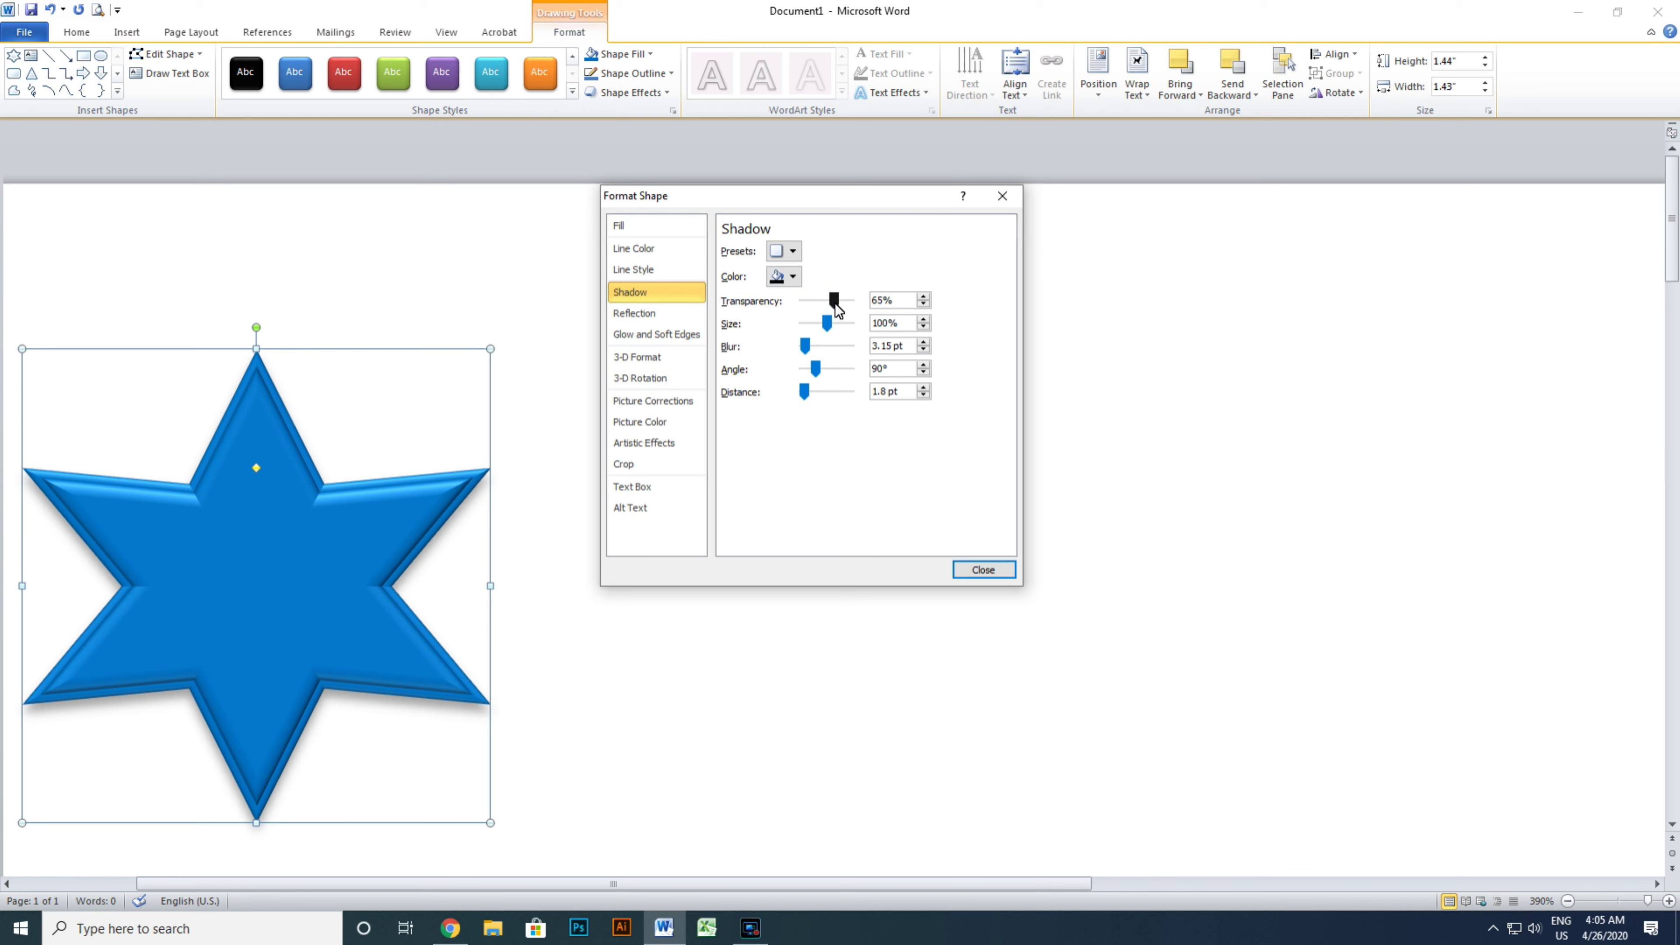
left_click_drag(833, 301, 802, 321)
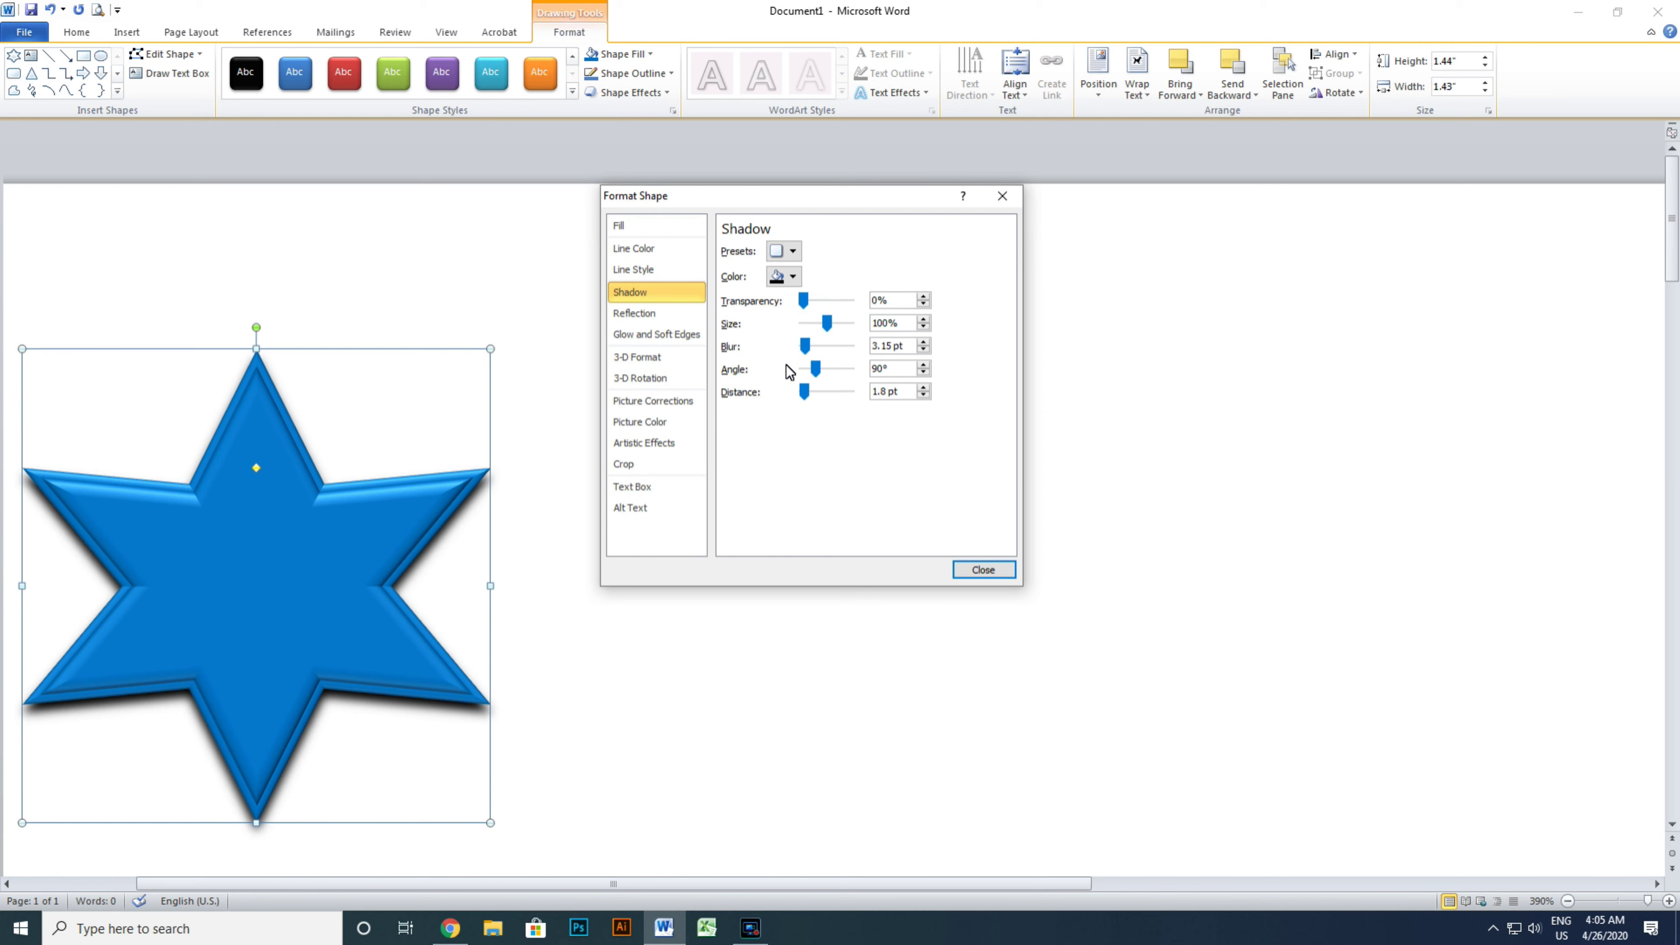
left_click_drag(827, 323, 817, 324)
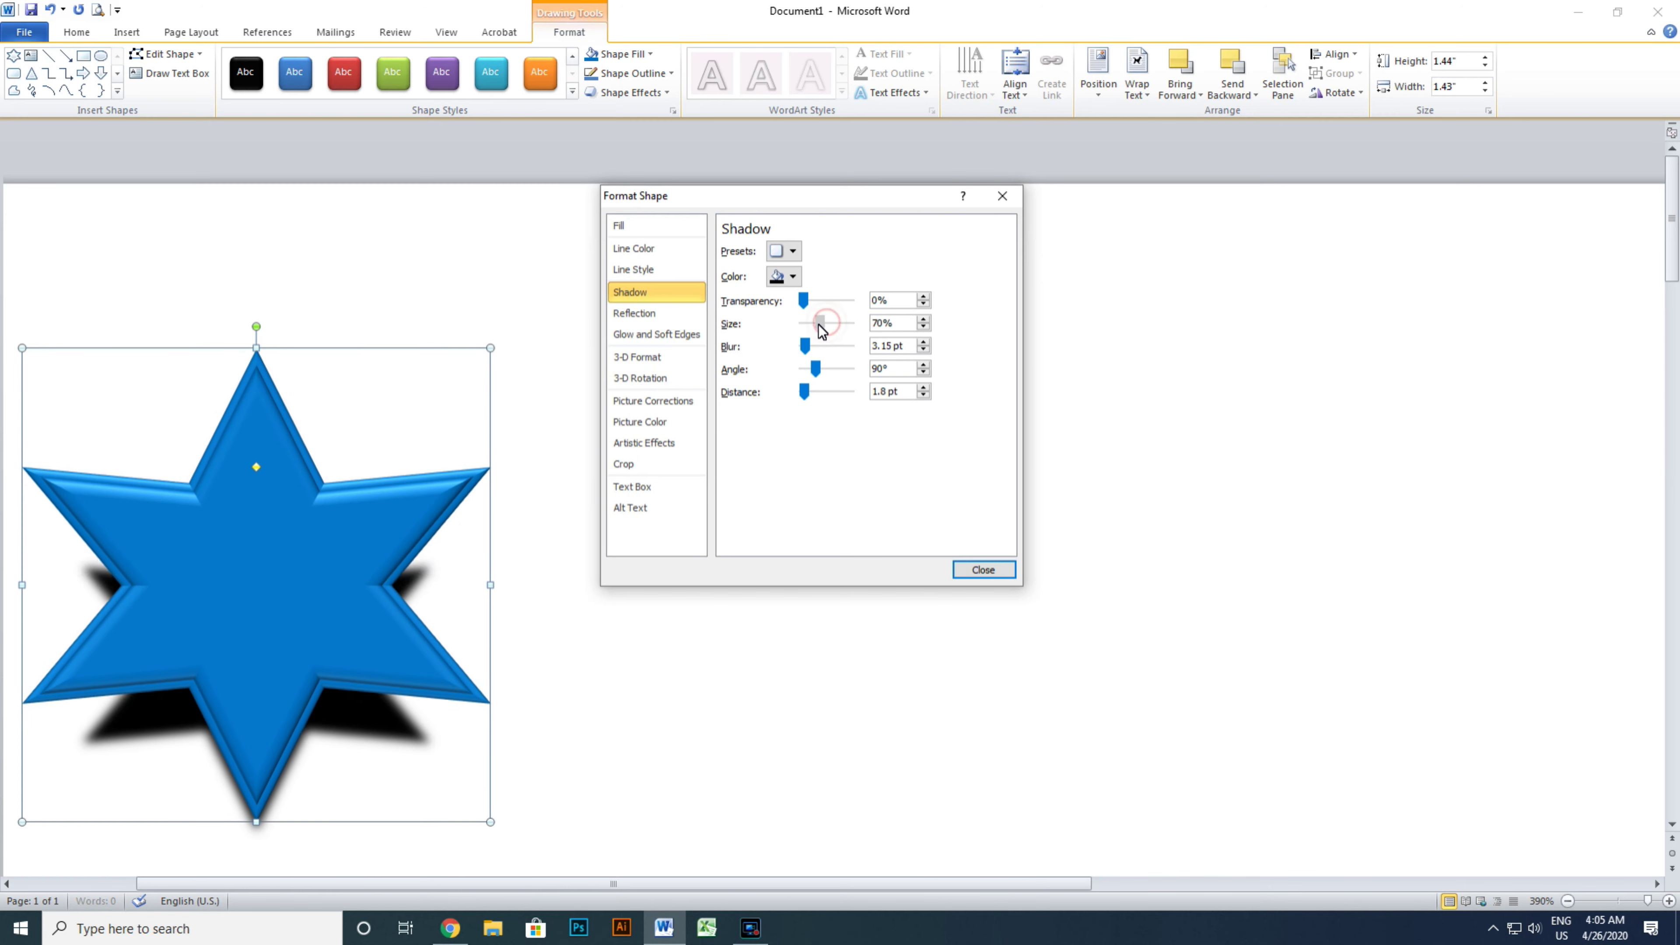
left_click_drag(819, 324, 828, 327)
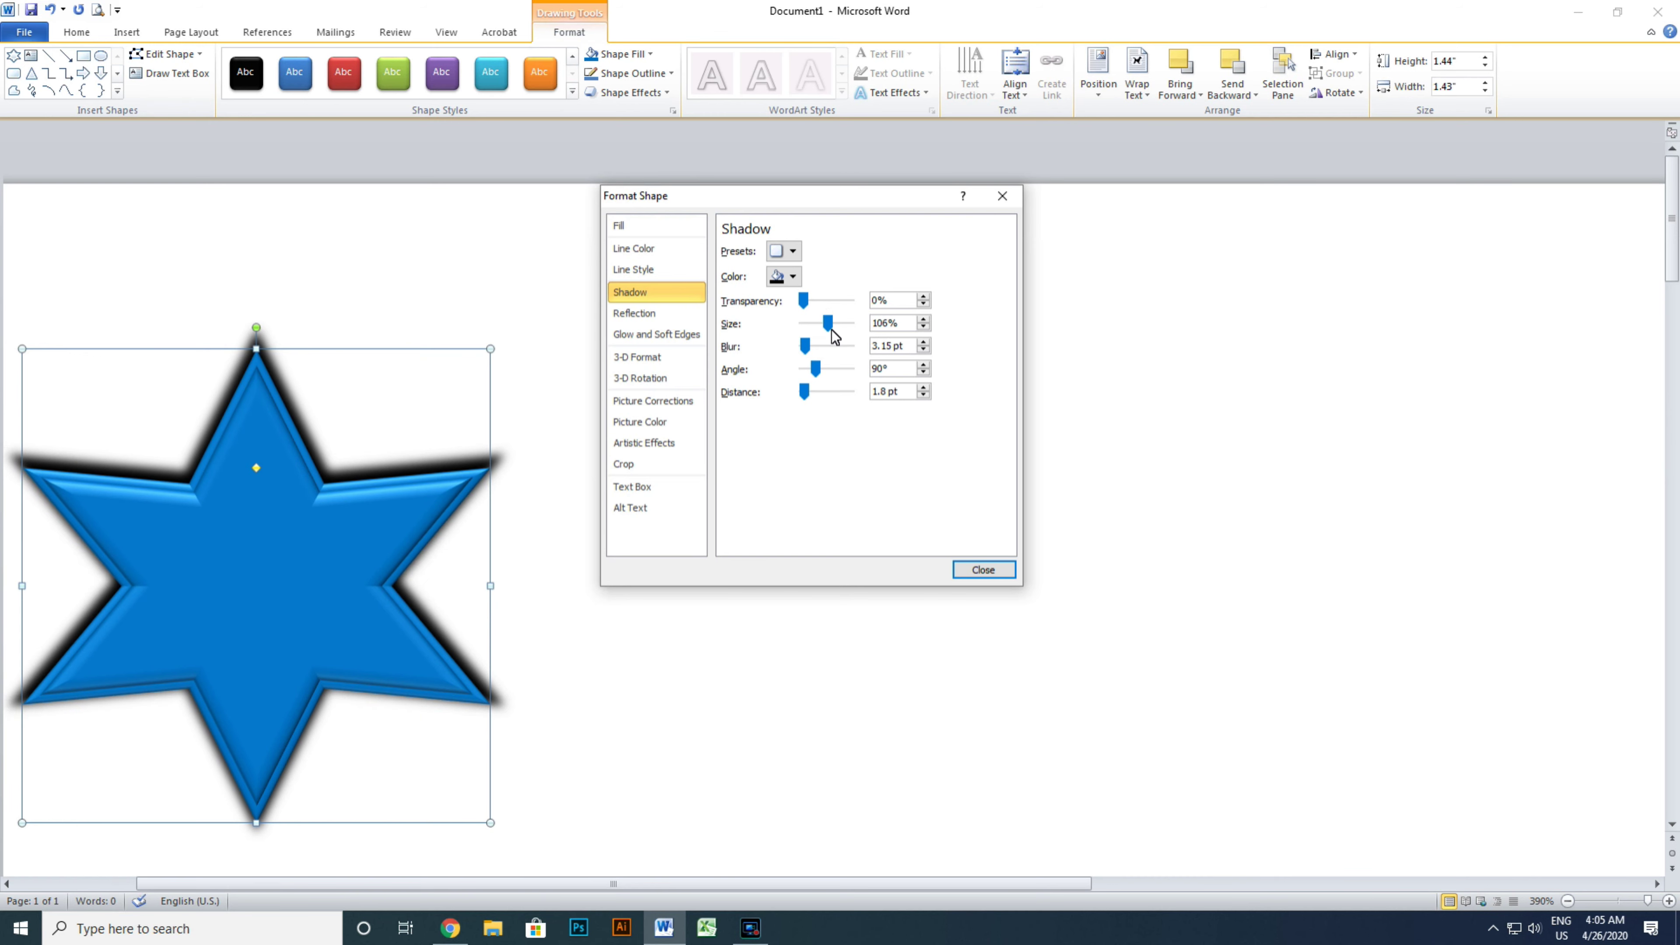
left_click_drag(809, 351, 811, 355)
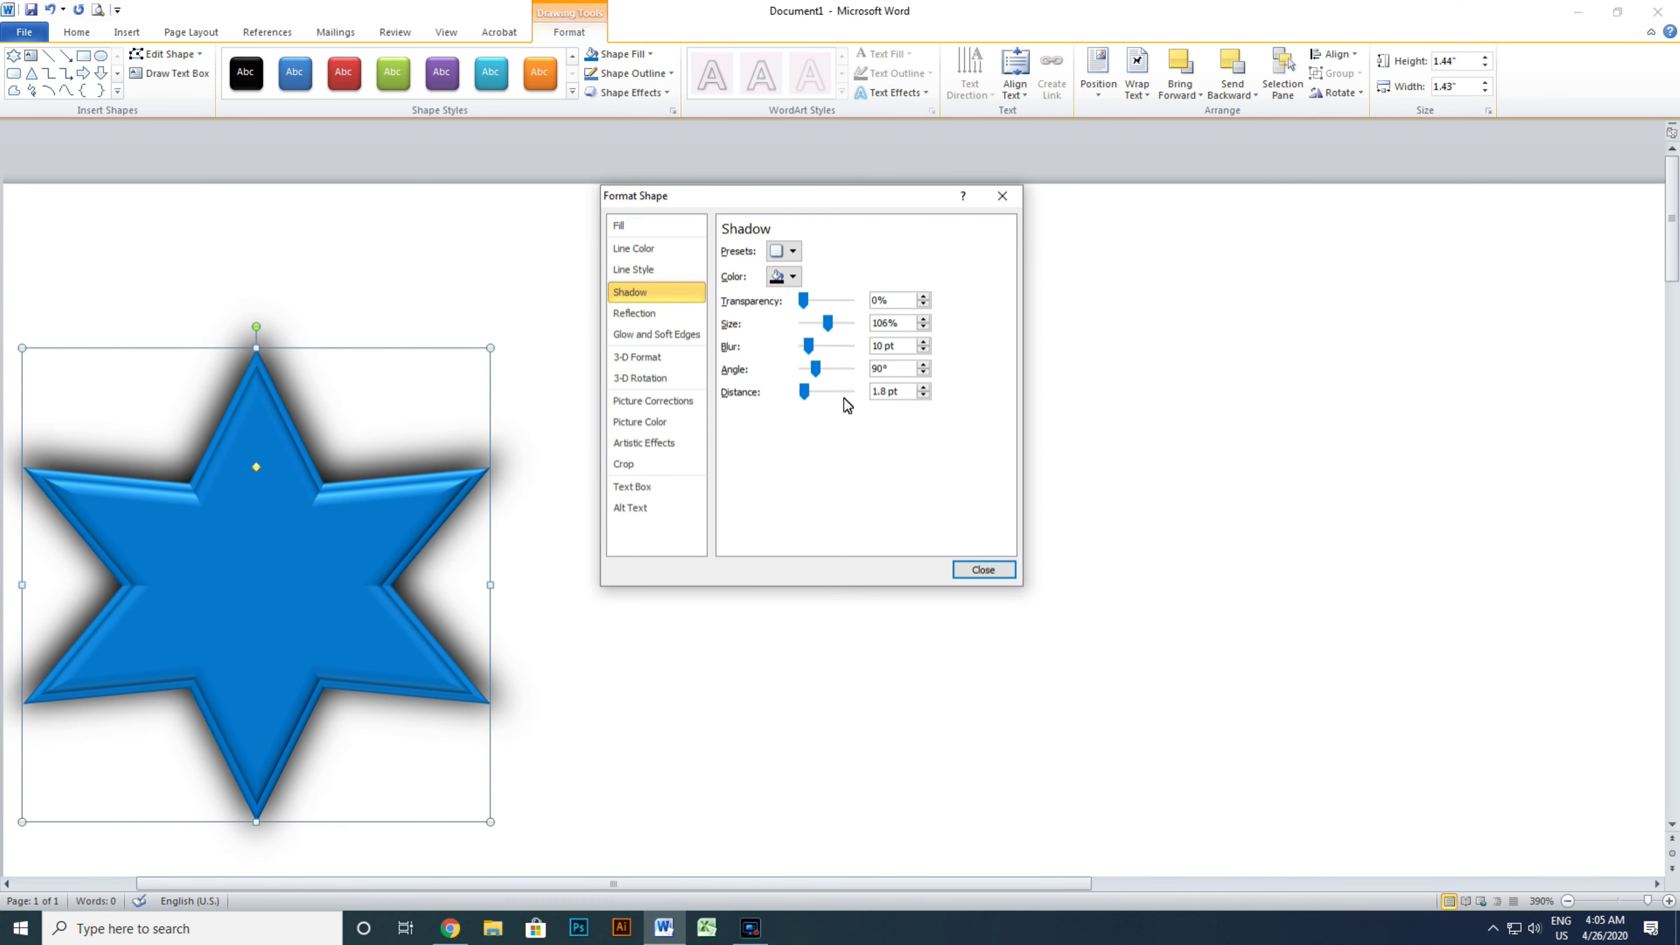
left_click_drag(817, 370, 873, 377)
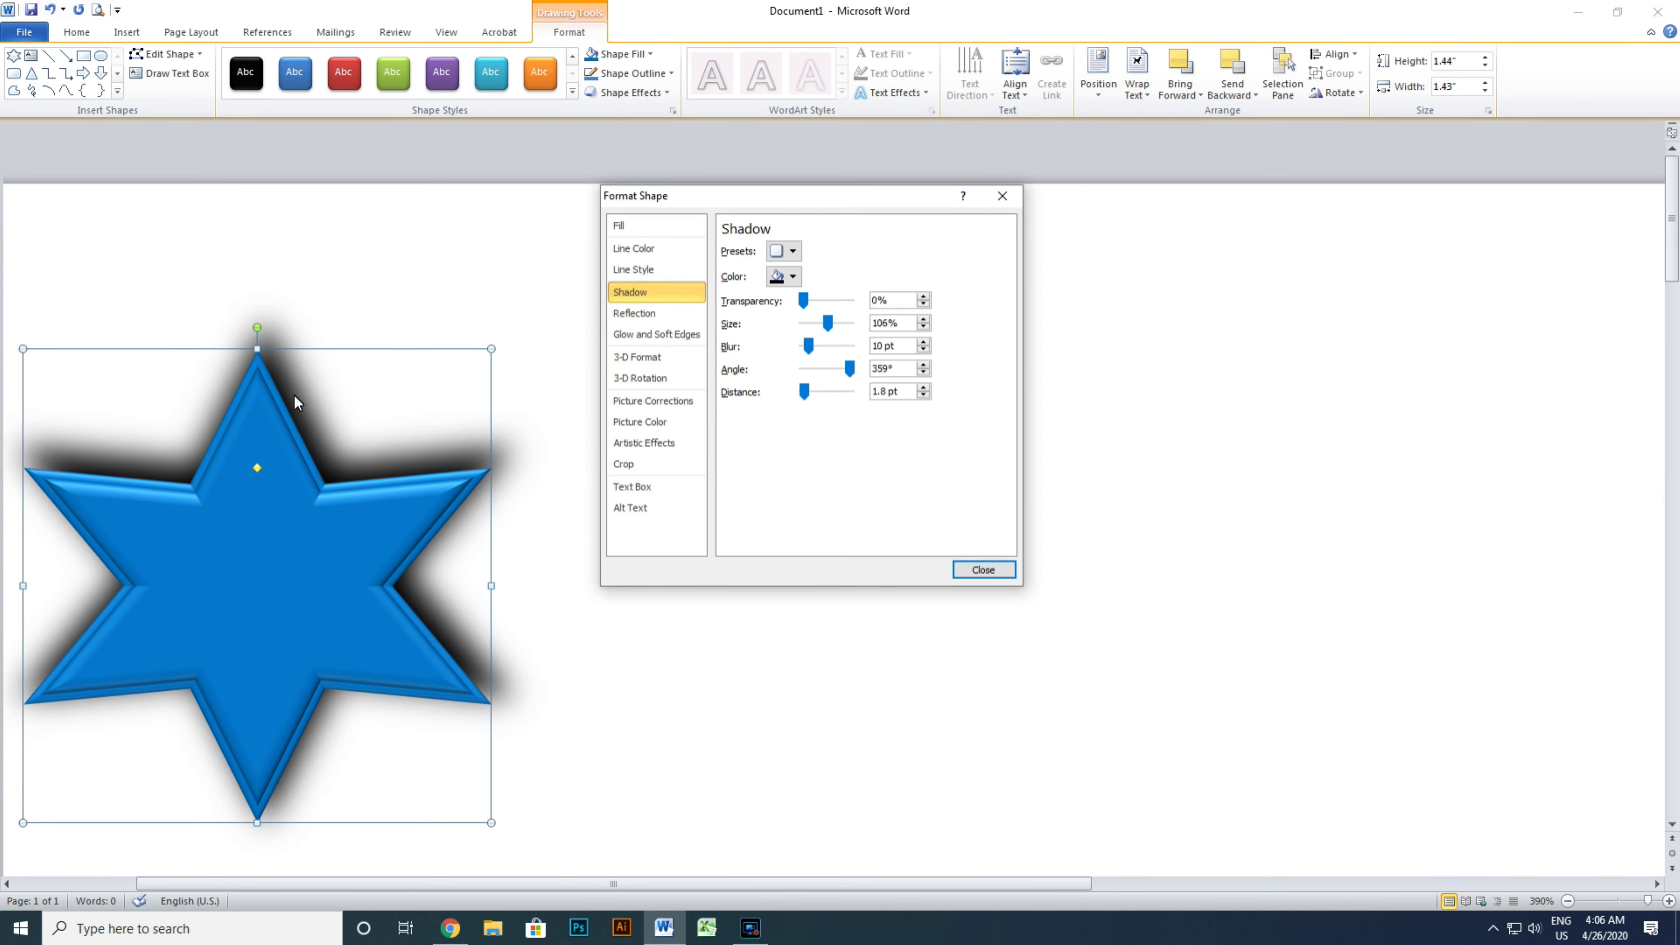
left_click_drag(805, 391, 804, 398)
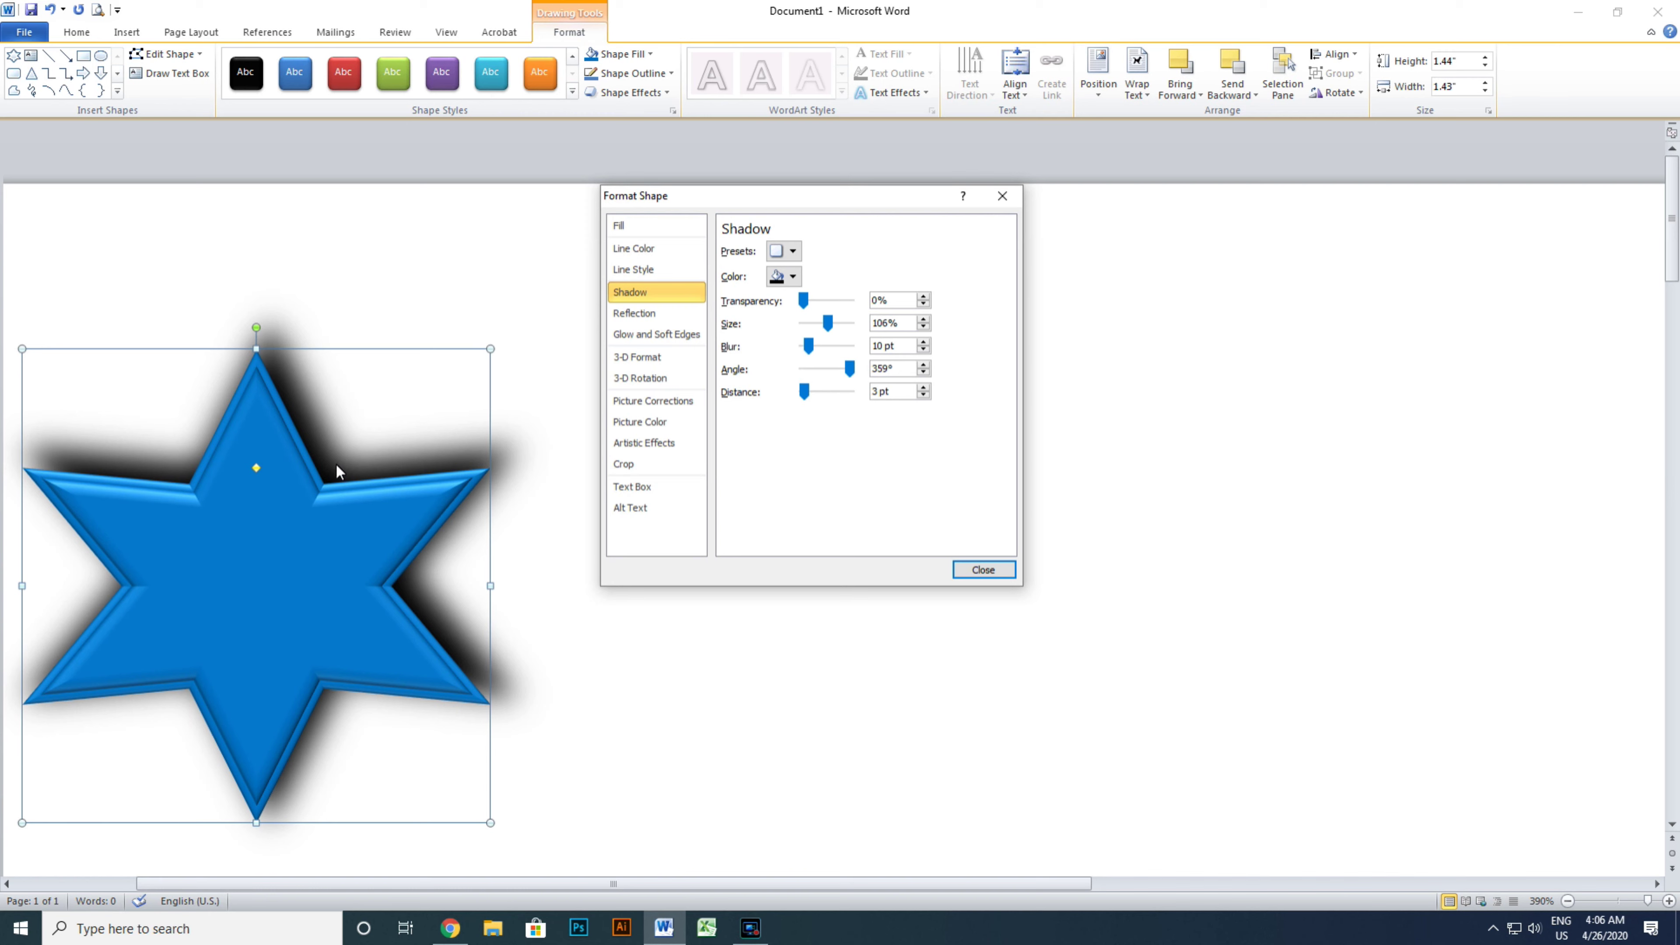
- Make the star's shadow dark navy, close Format Shape and deselect the star
left_click(792, 277)
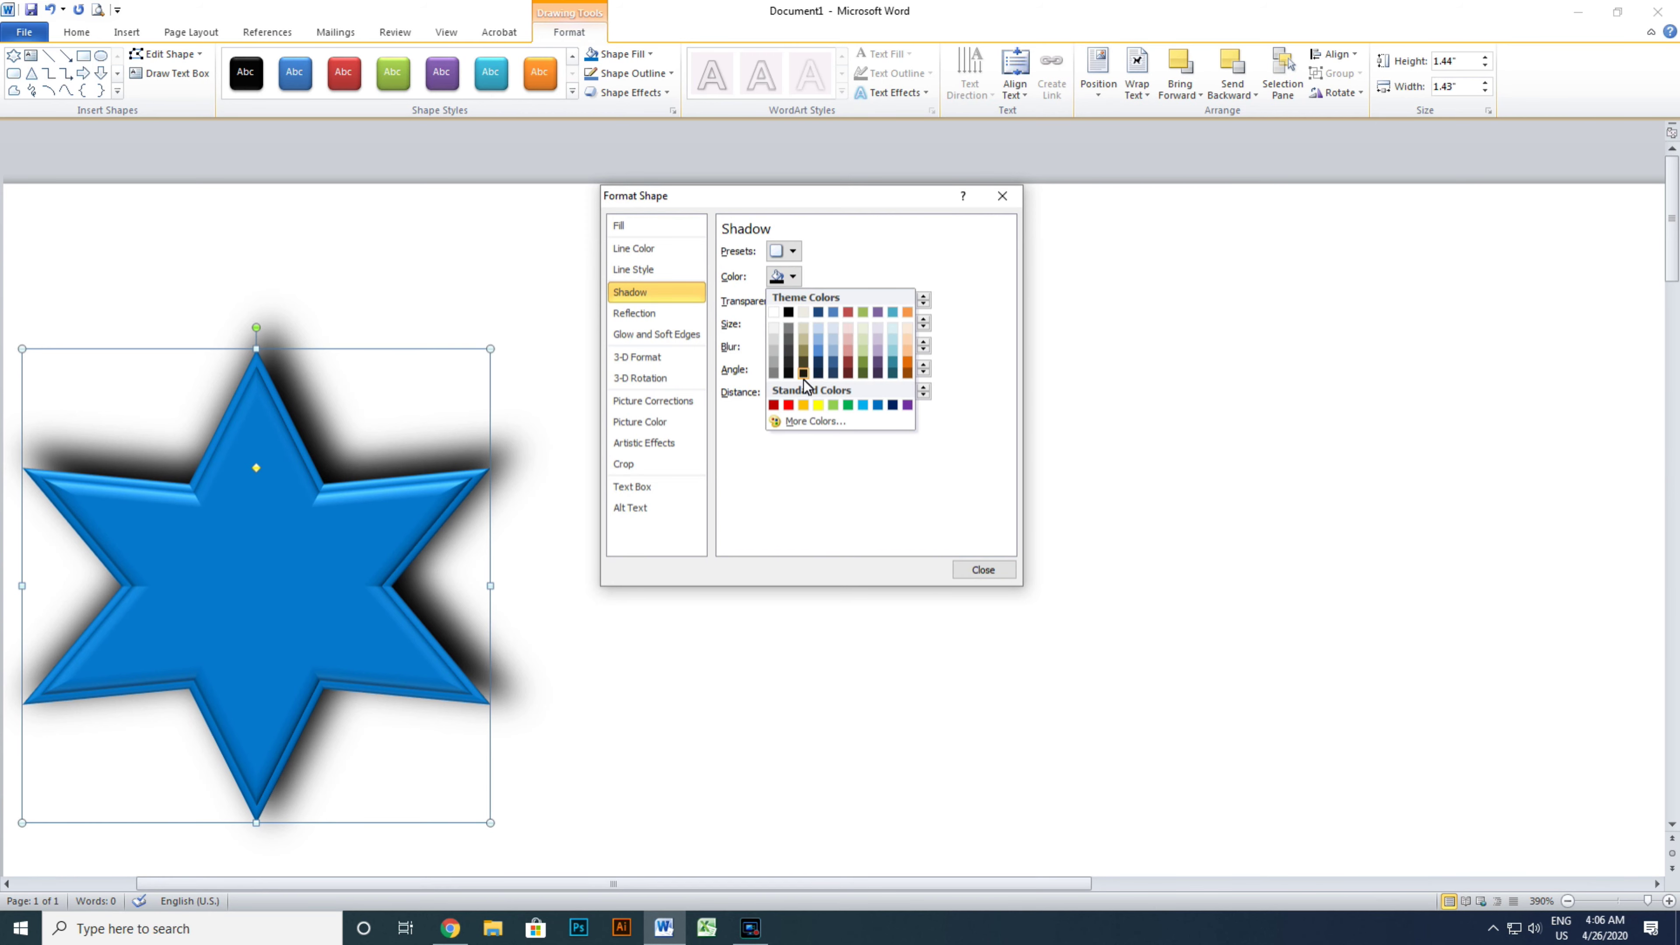
left_click(789, 405)
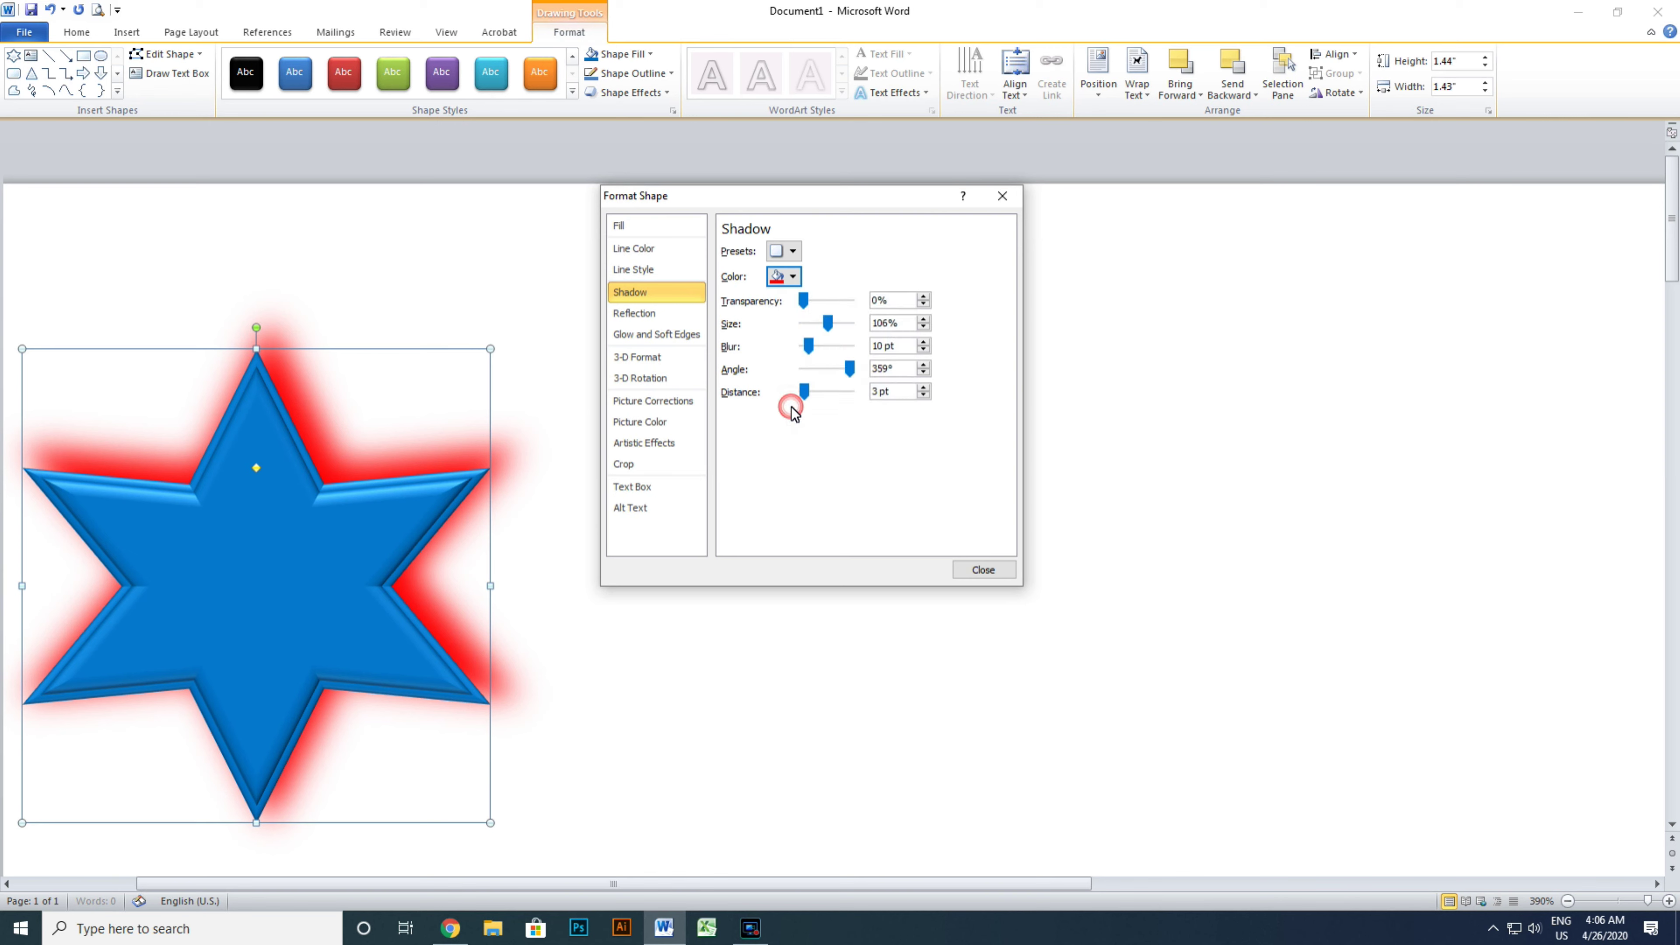
left_click(792, 276)
left_click(880, 406)
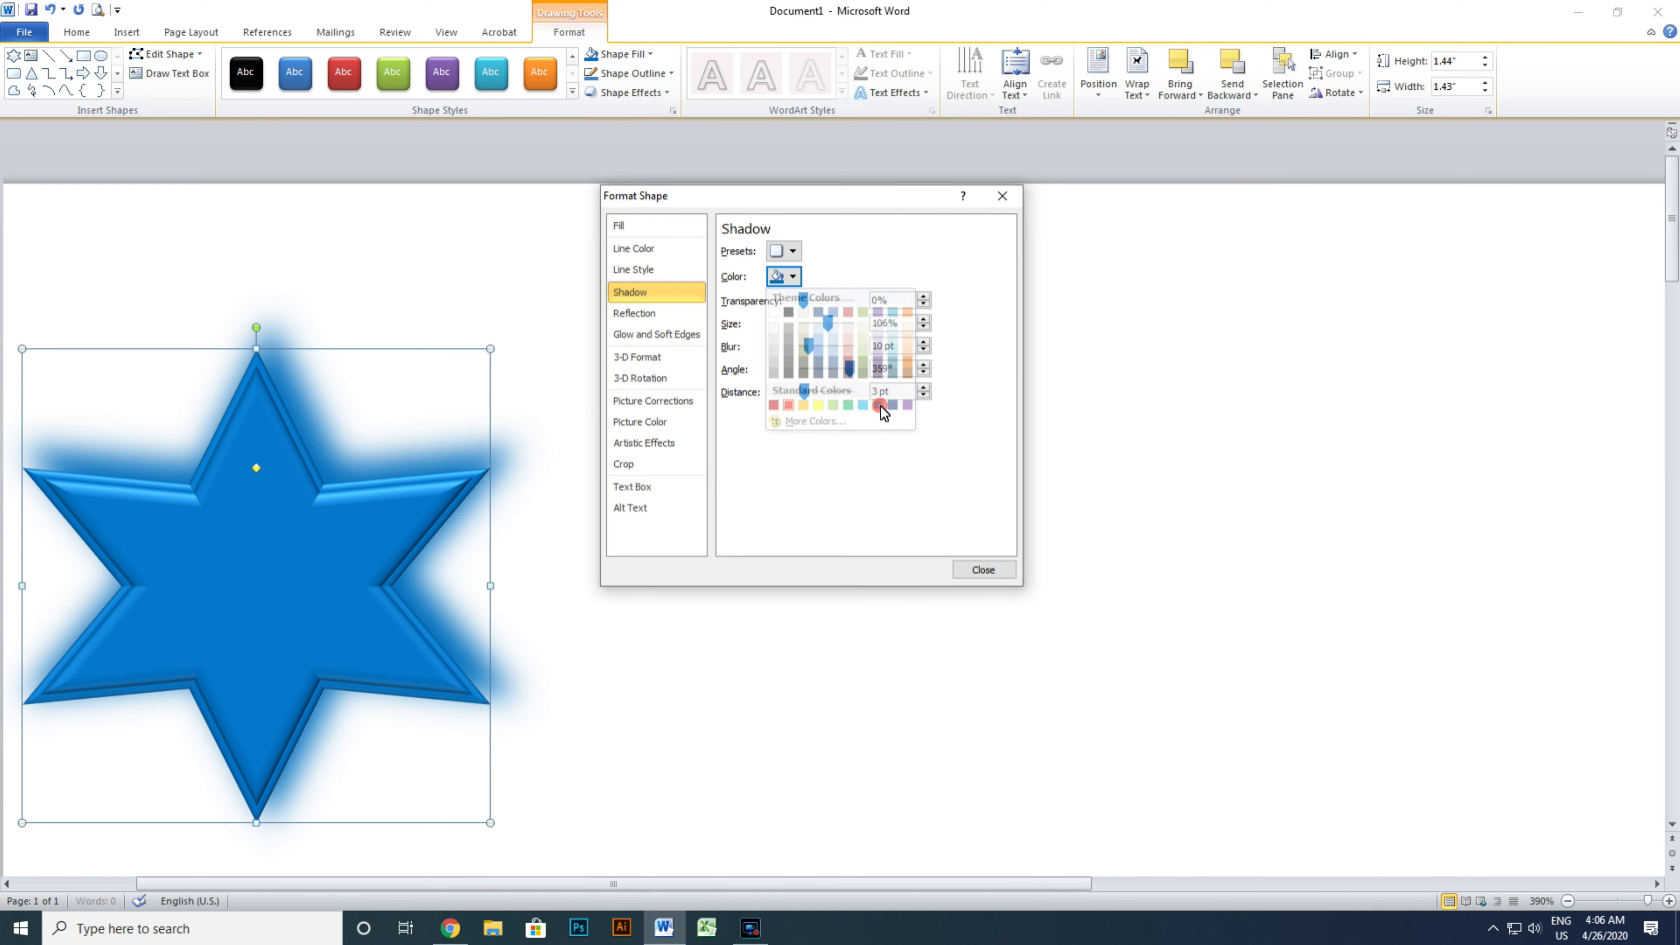
left_click(793, 276)
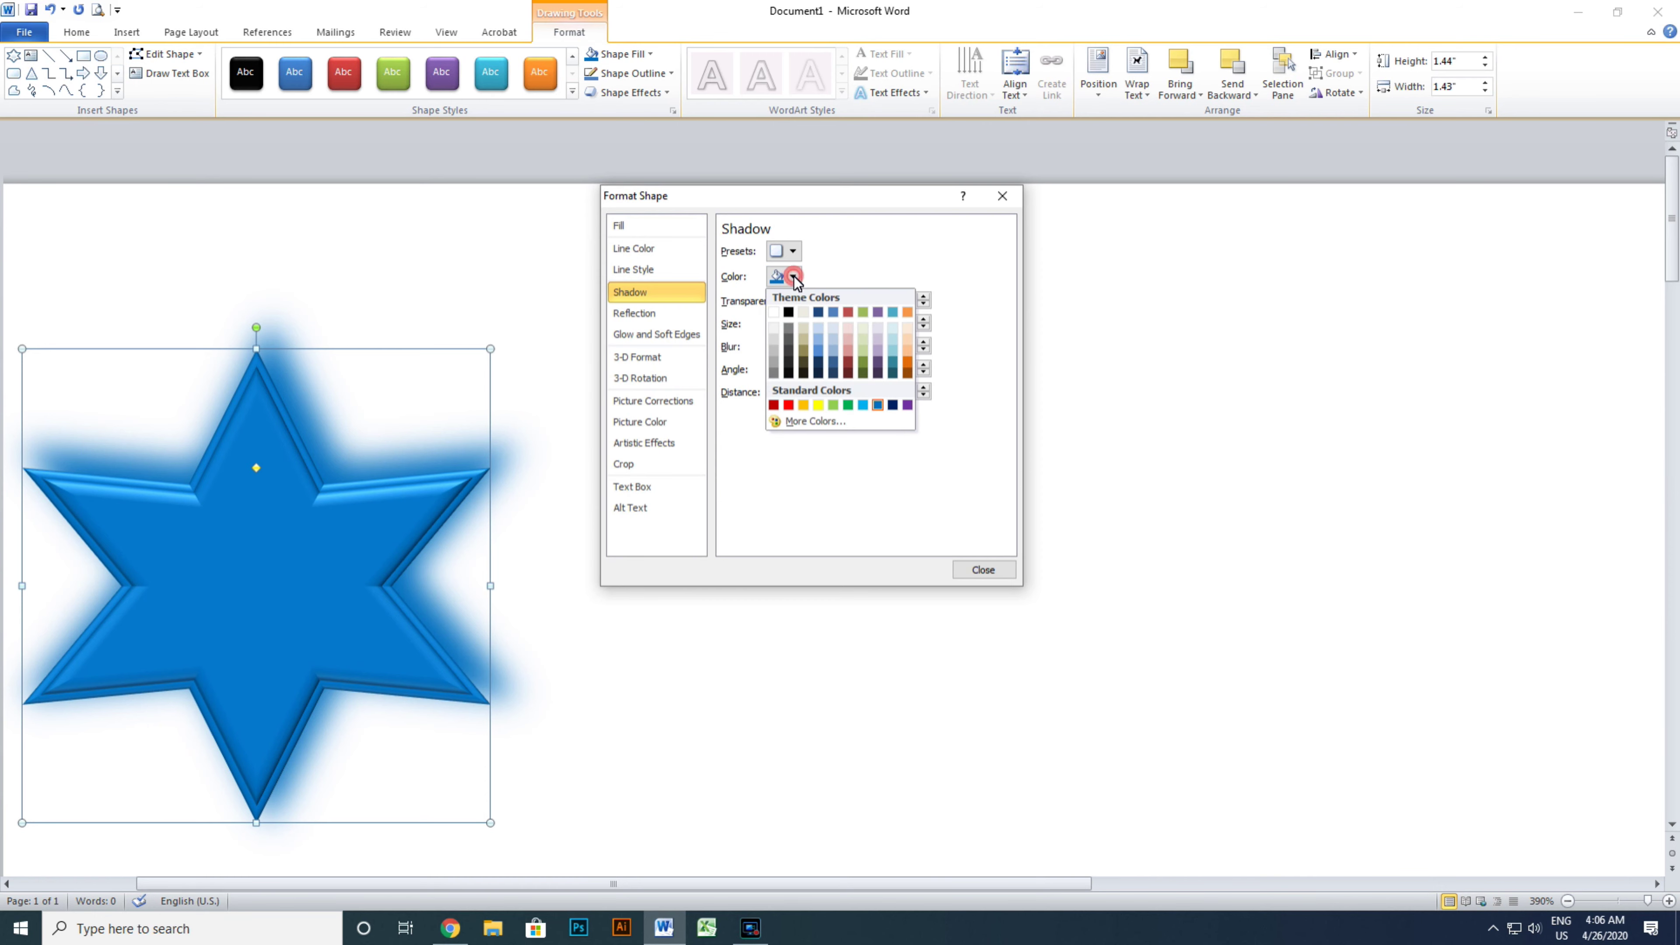
left_click(893, 405)
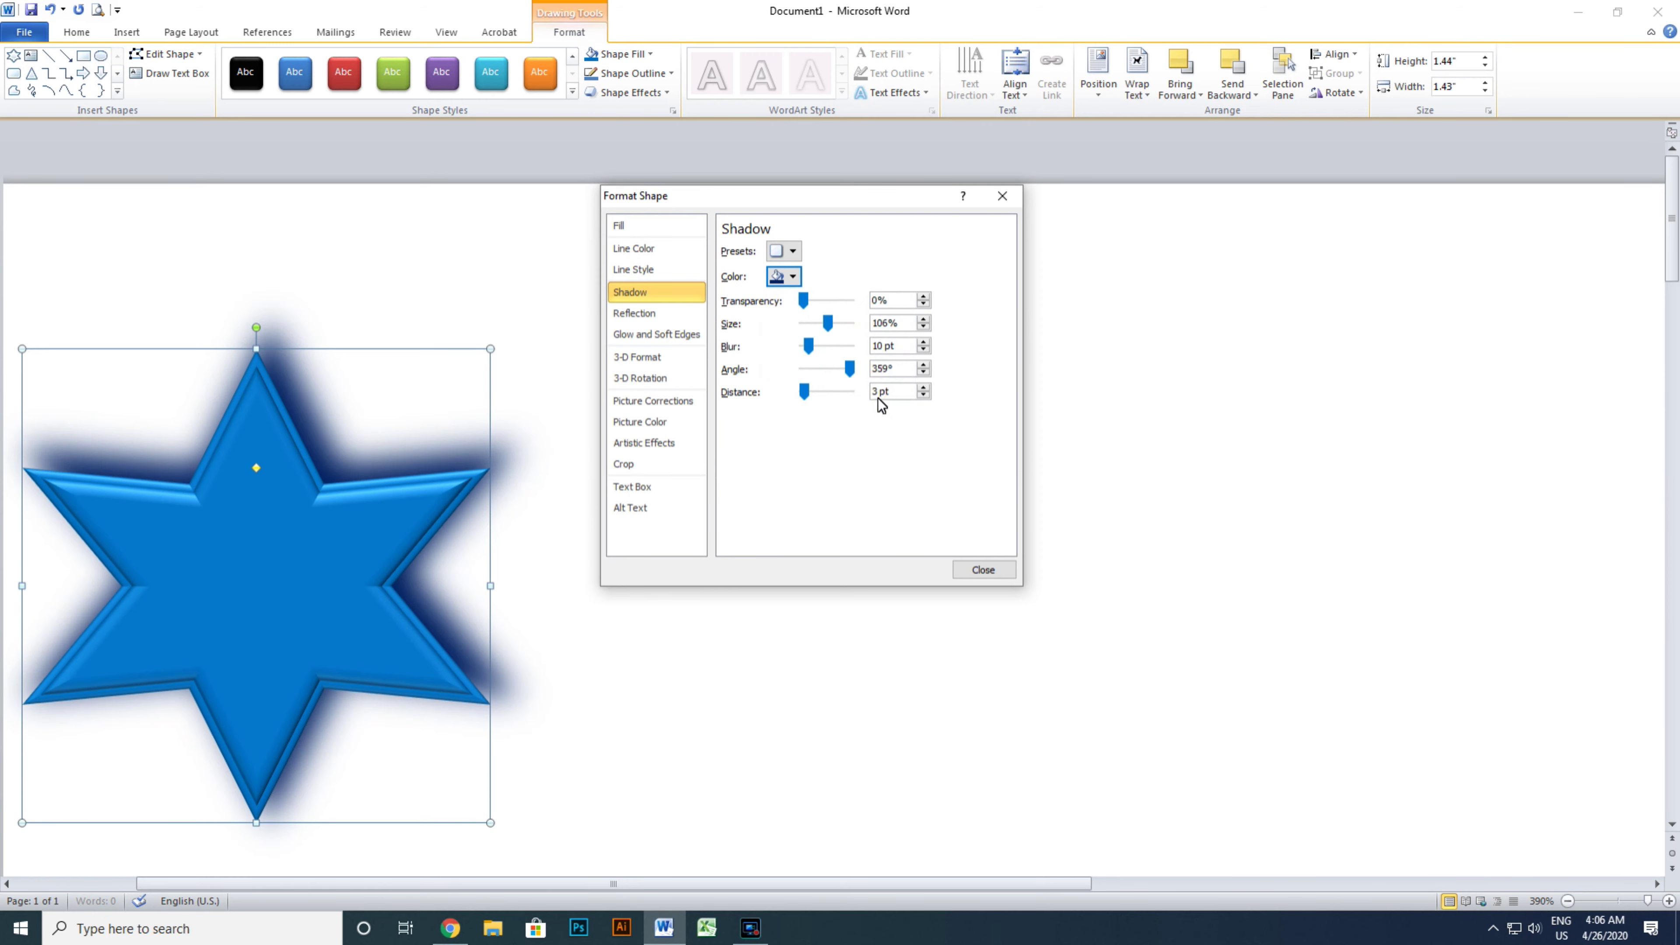
left_click(983, 569)
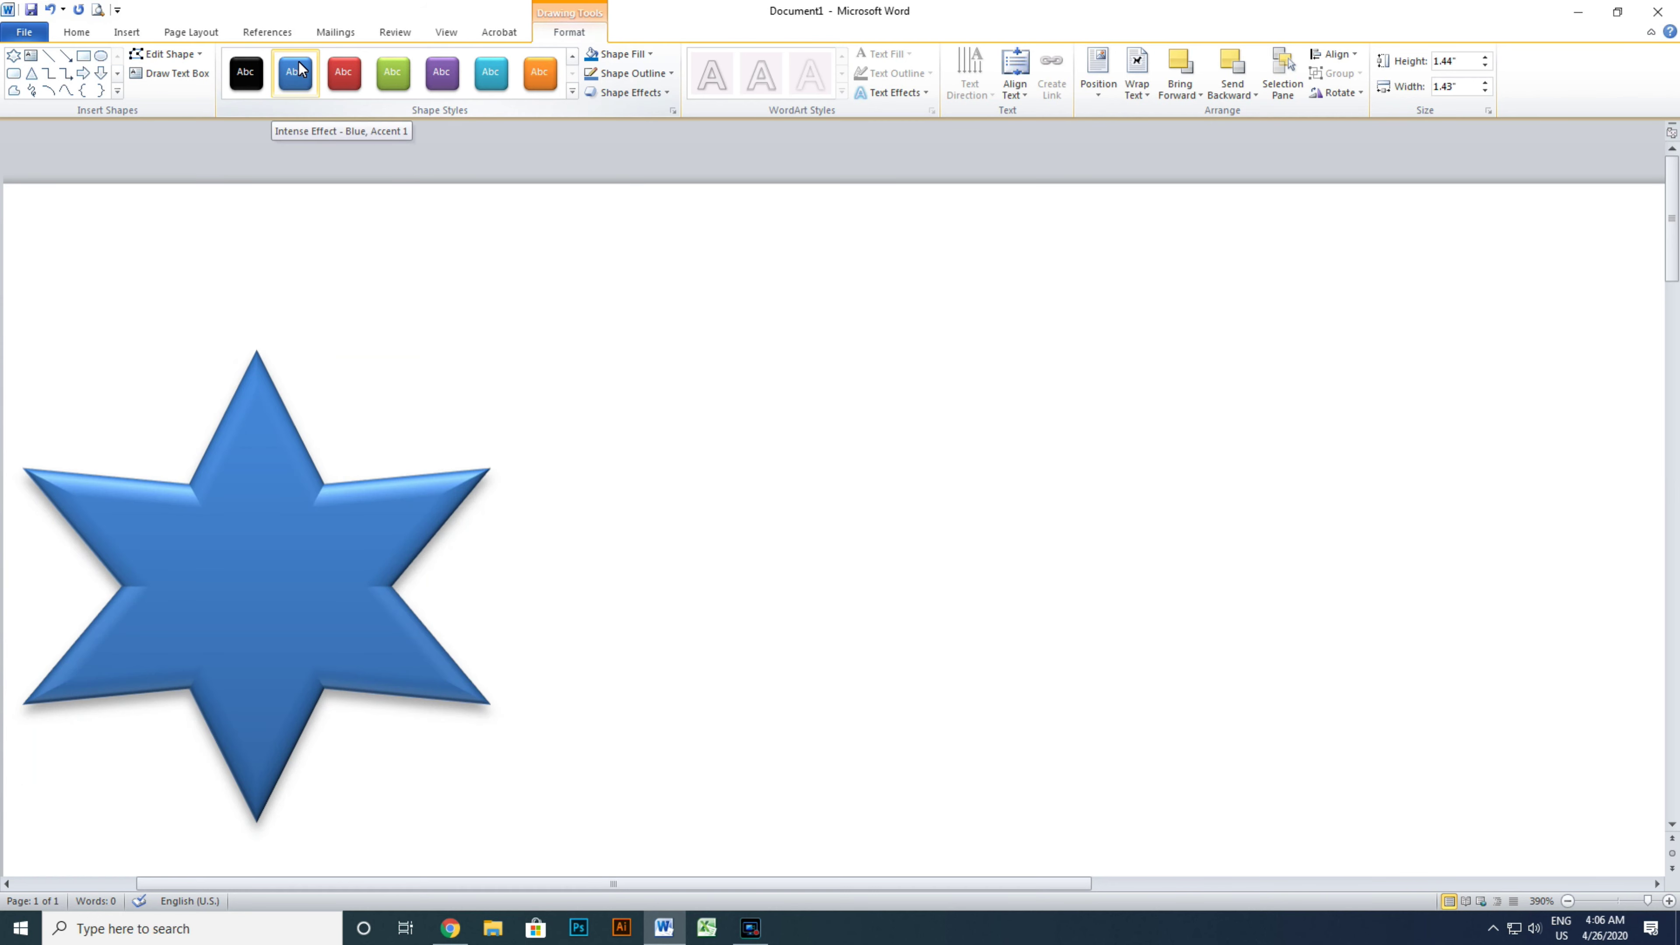
left_click(627, 438)
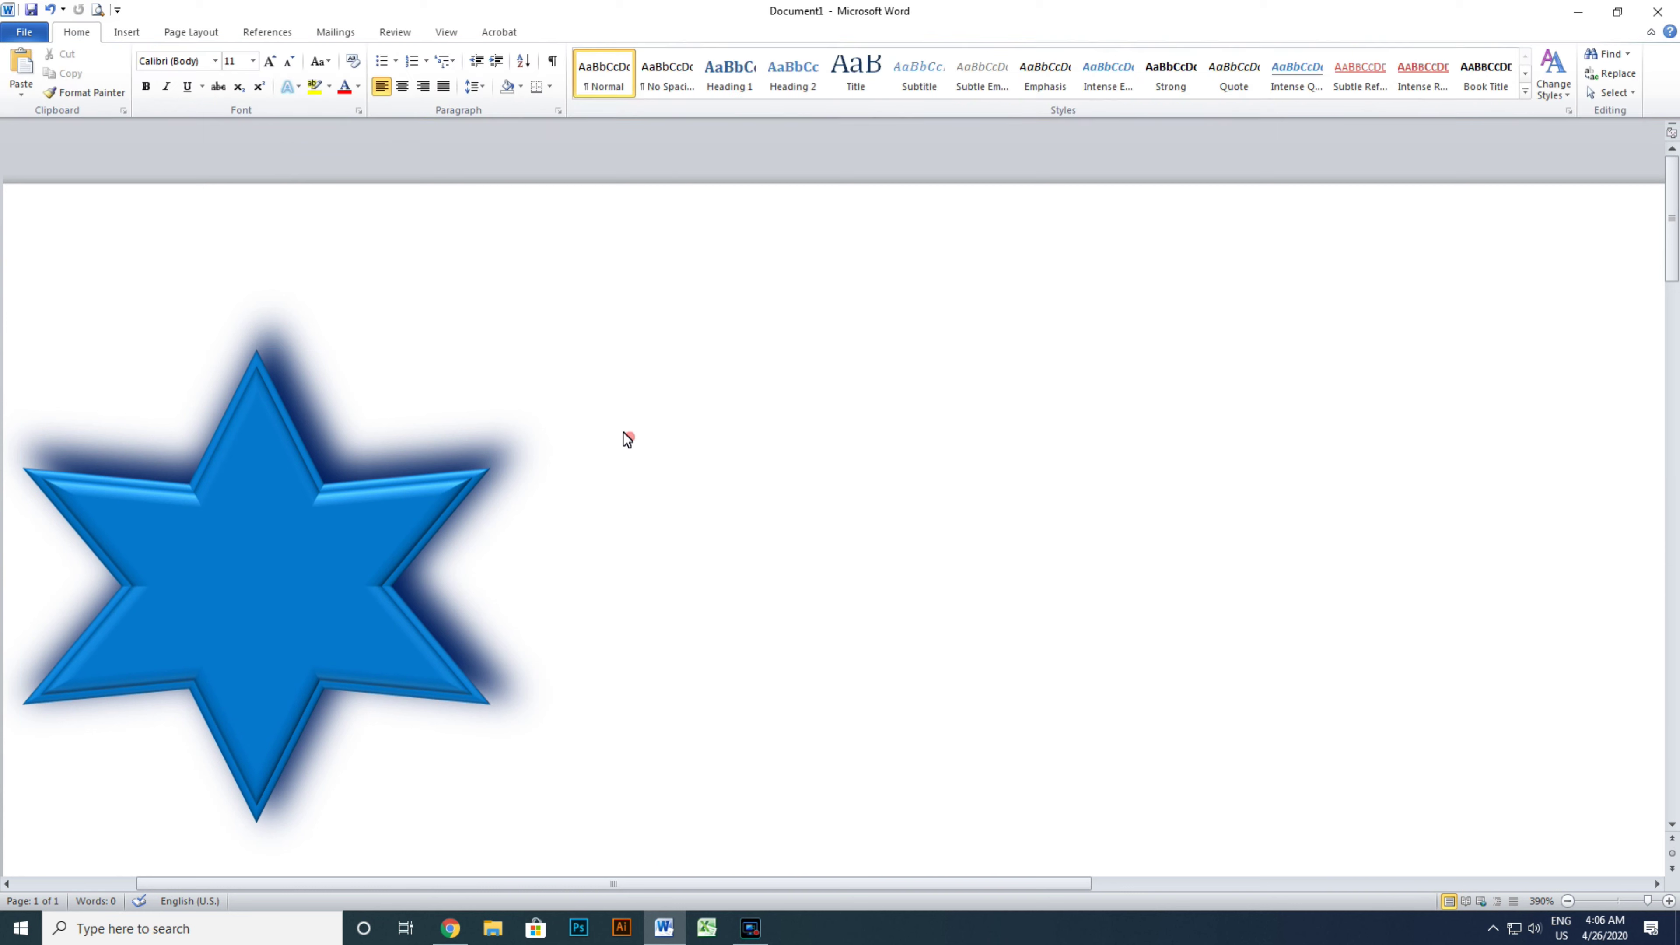
- Draw a smiley face right of the star and enlarge it to 1.27" by 1.35"
left_click(126, 34)
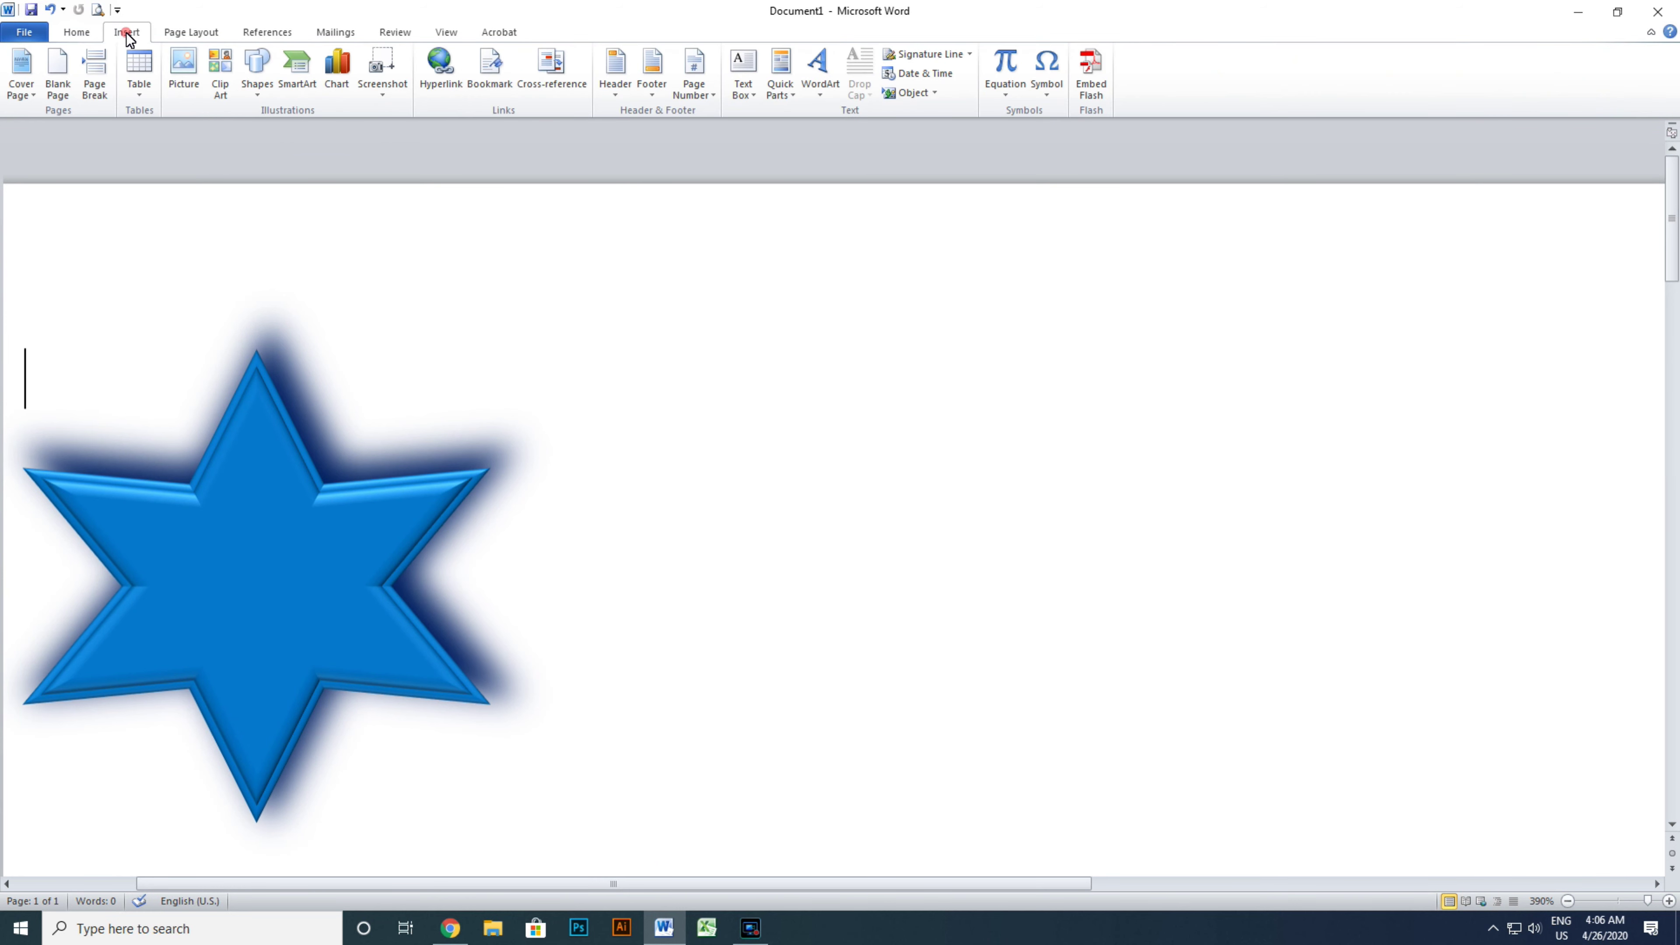
left_click(258, 92)
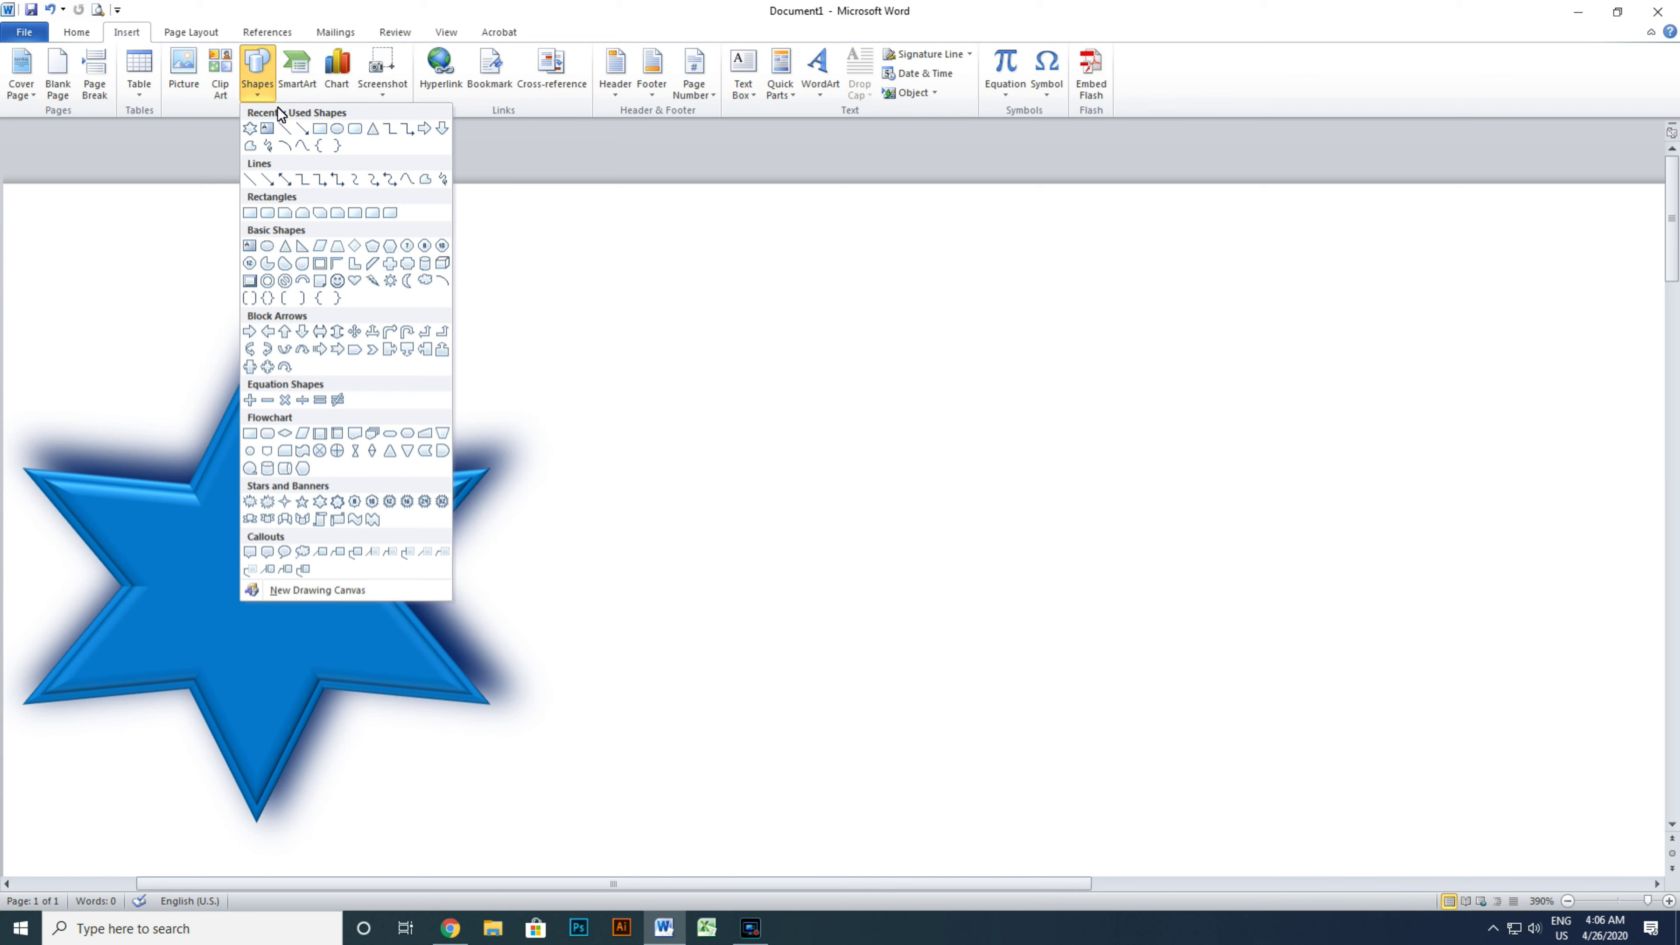
left_click(337, 283)
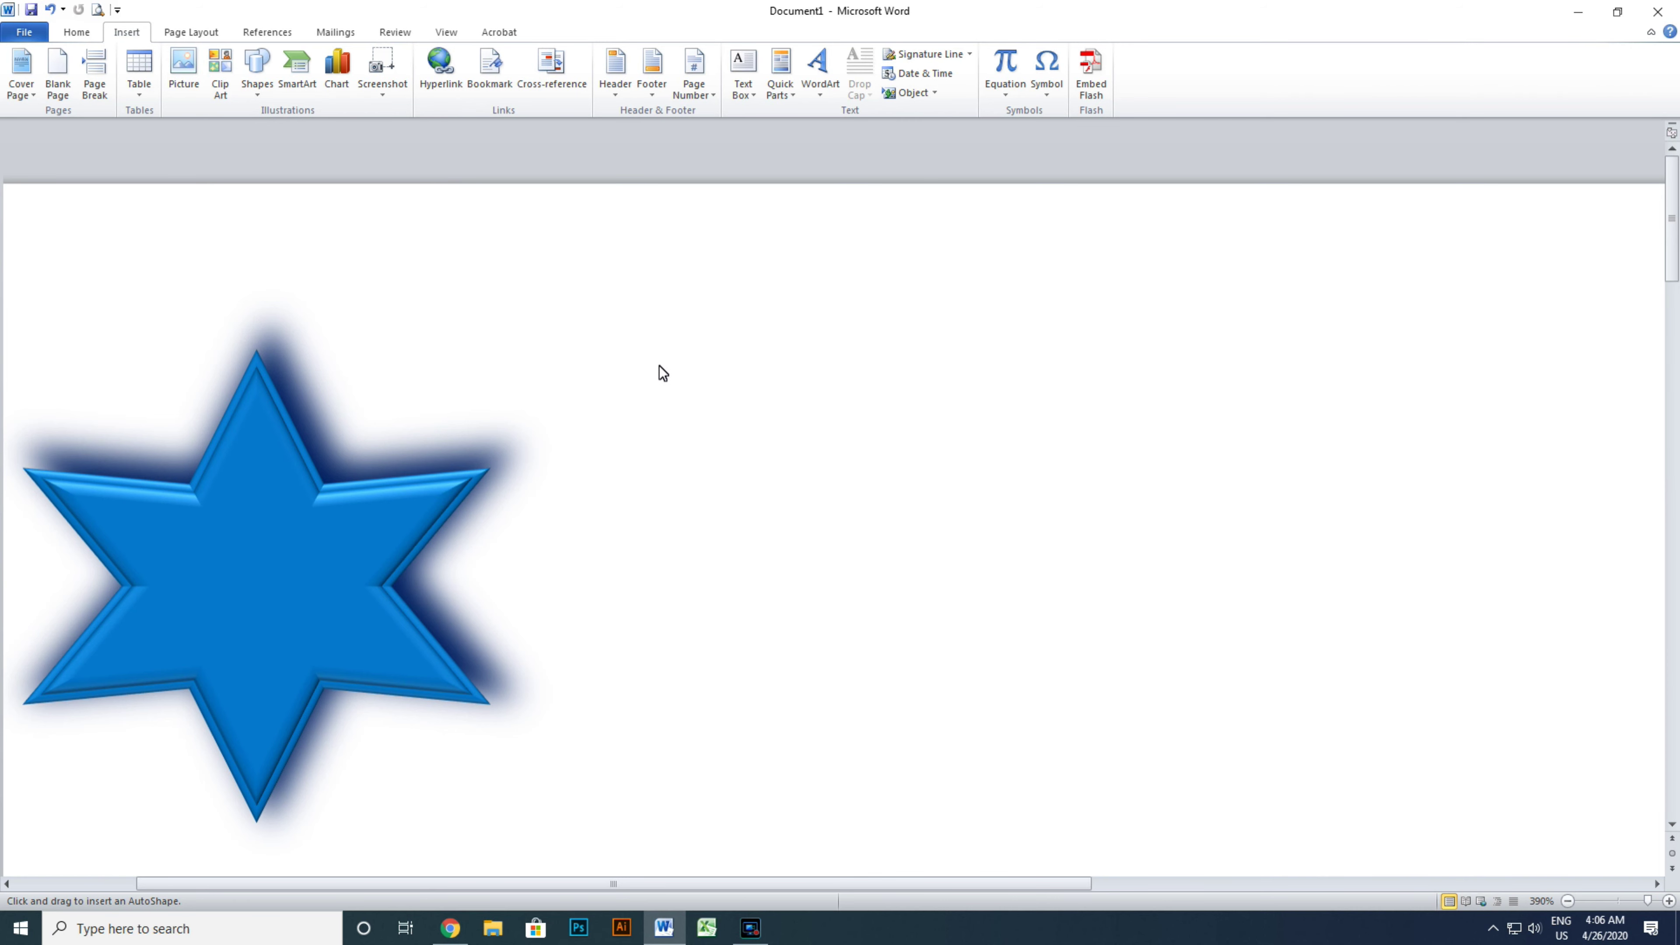
left_click_drag(659, 366, 1001, 691)
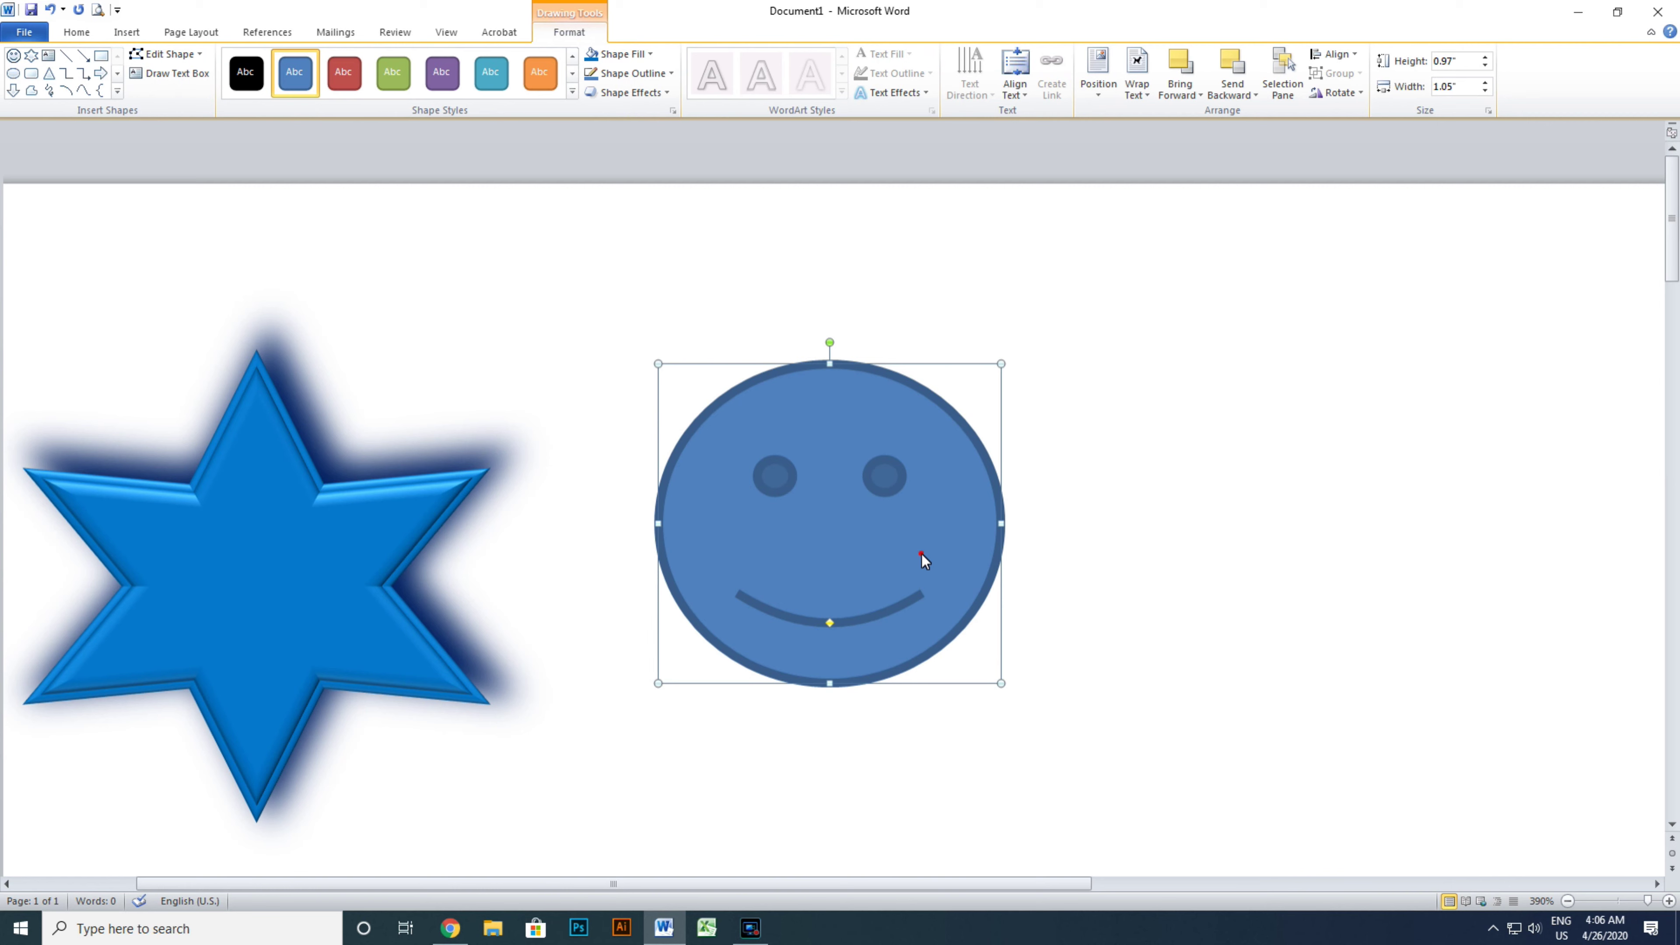
left_click_drag(921, 553, 907, 539)
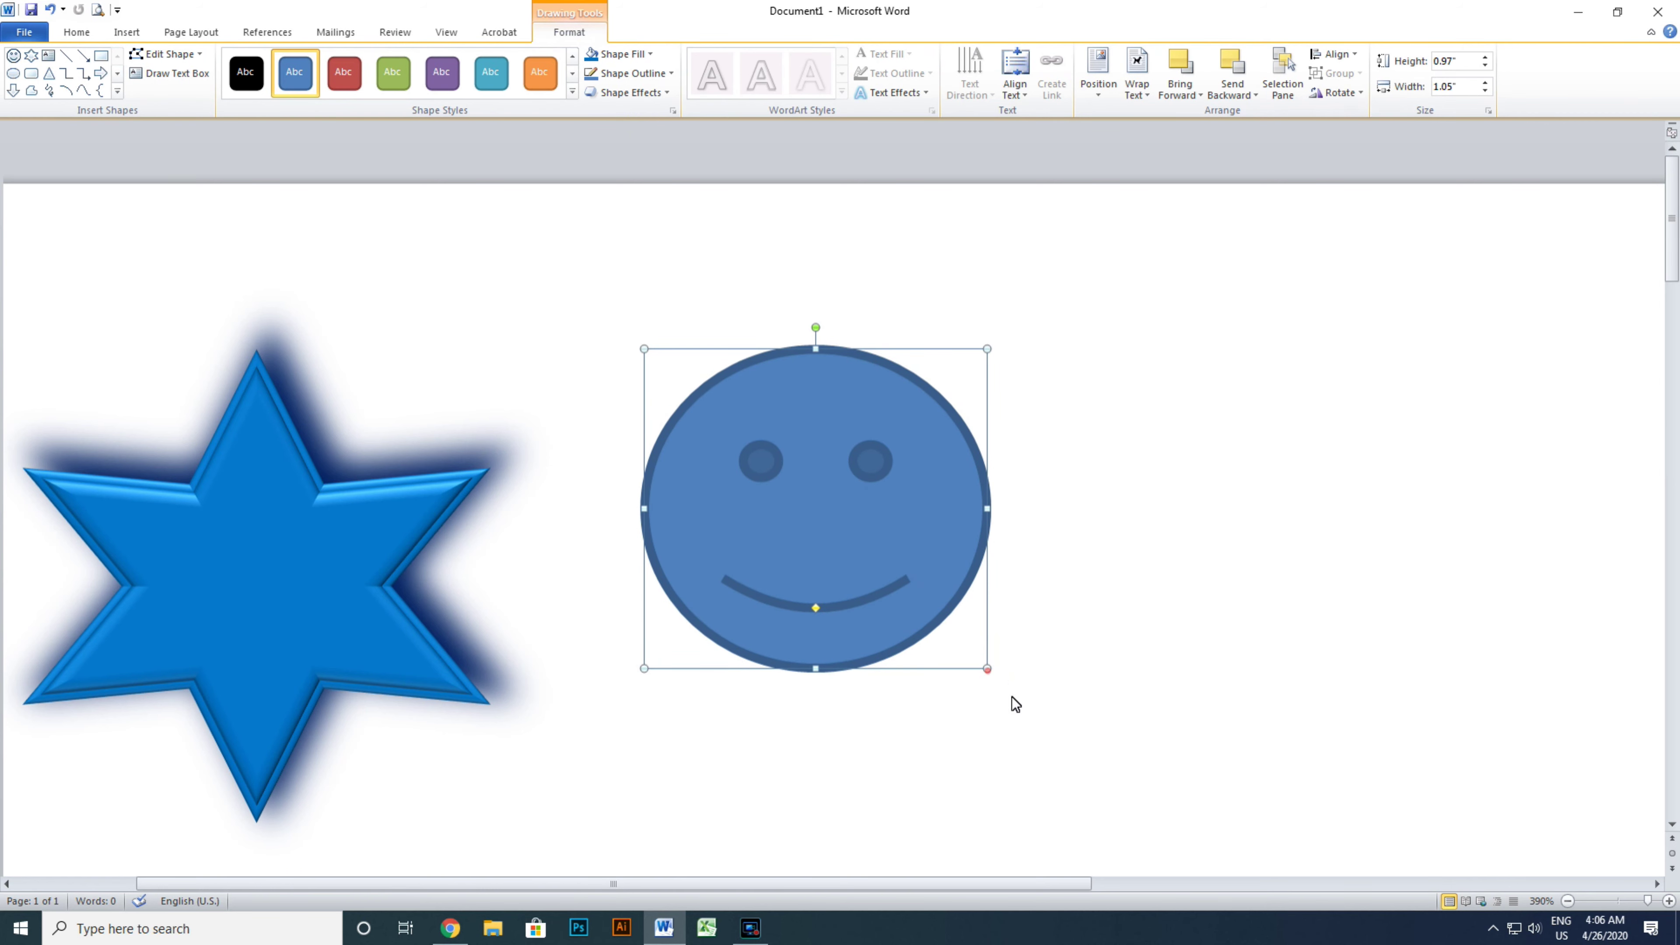
left_click_drag(987, 669, 1085, 764)
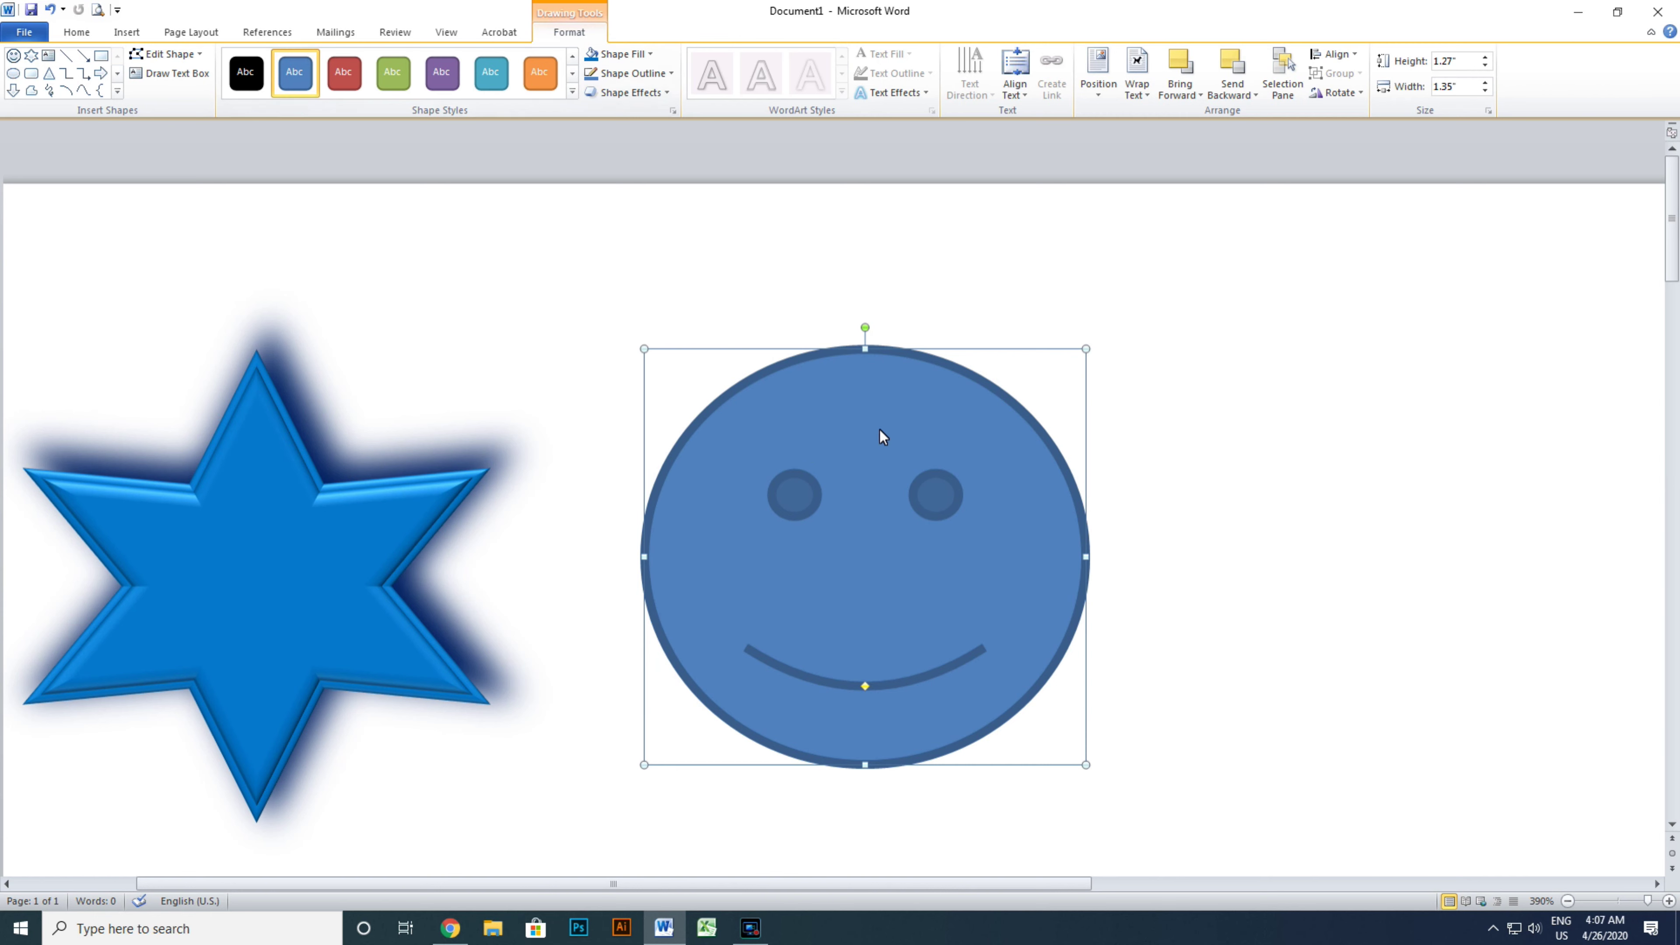
left_click(646, 54)
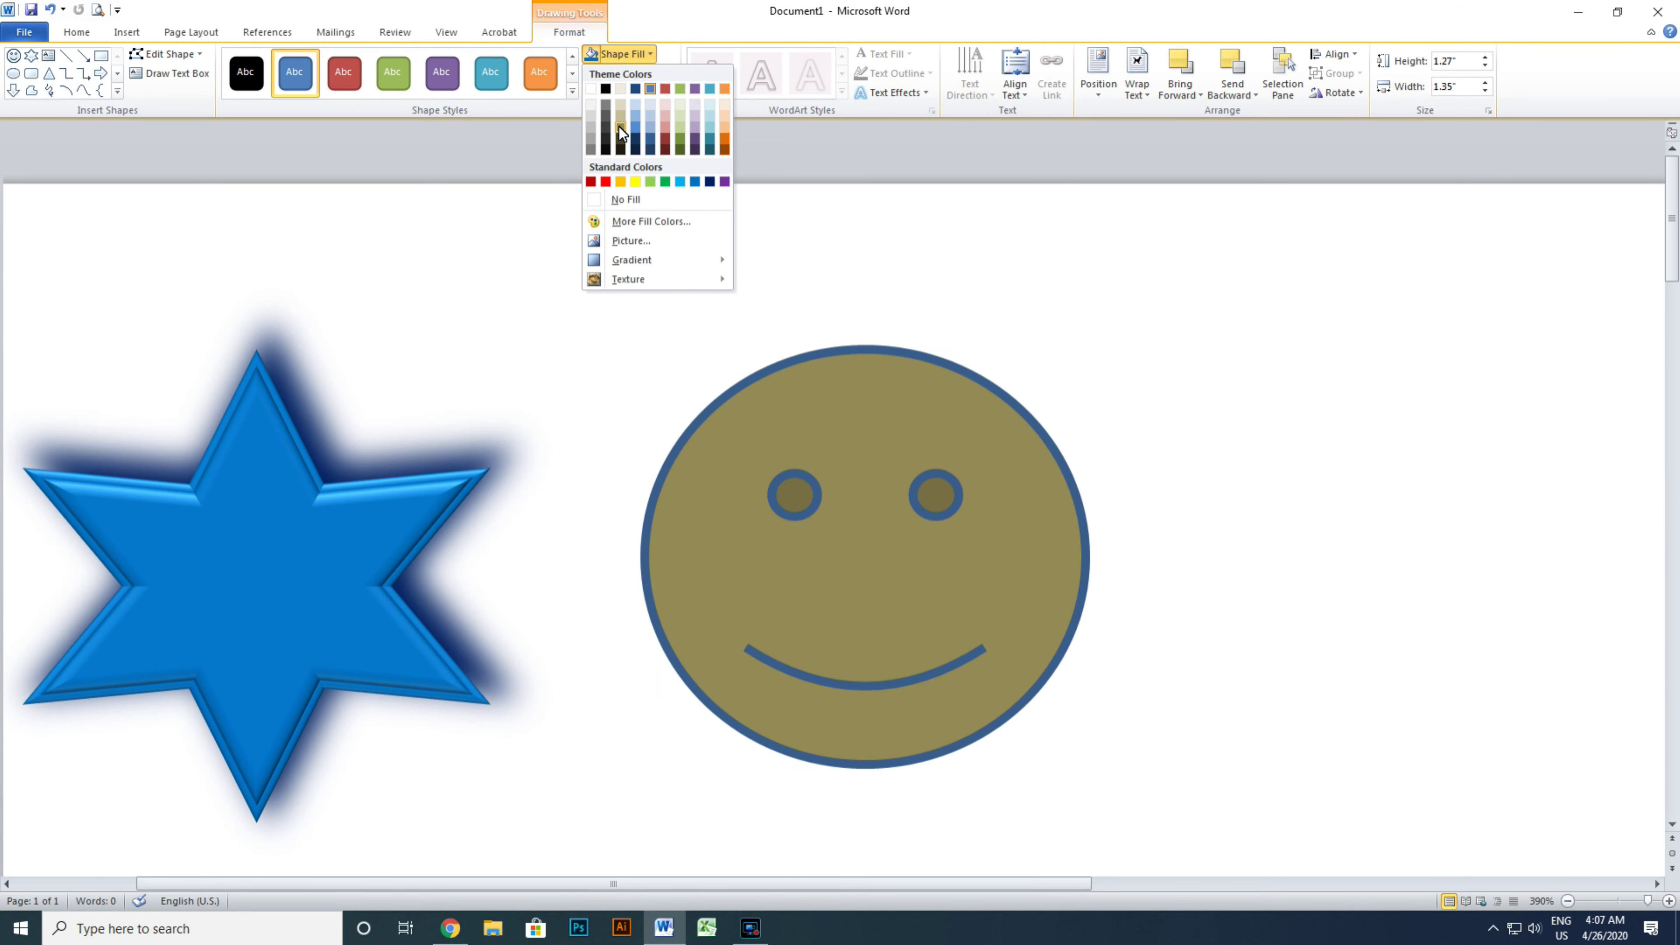
mouse_move(633, 259)
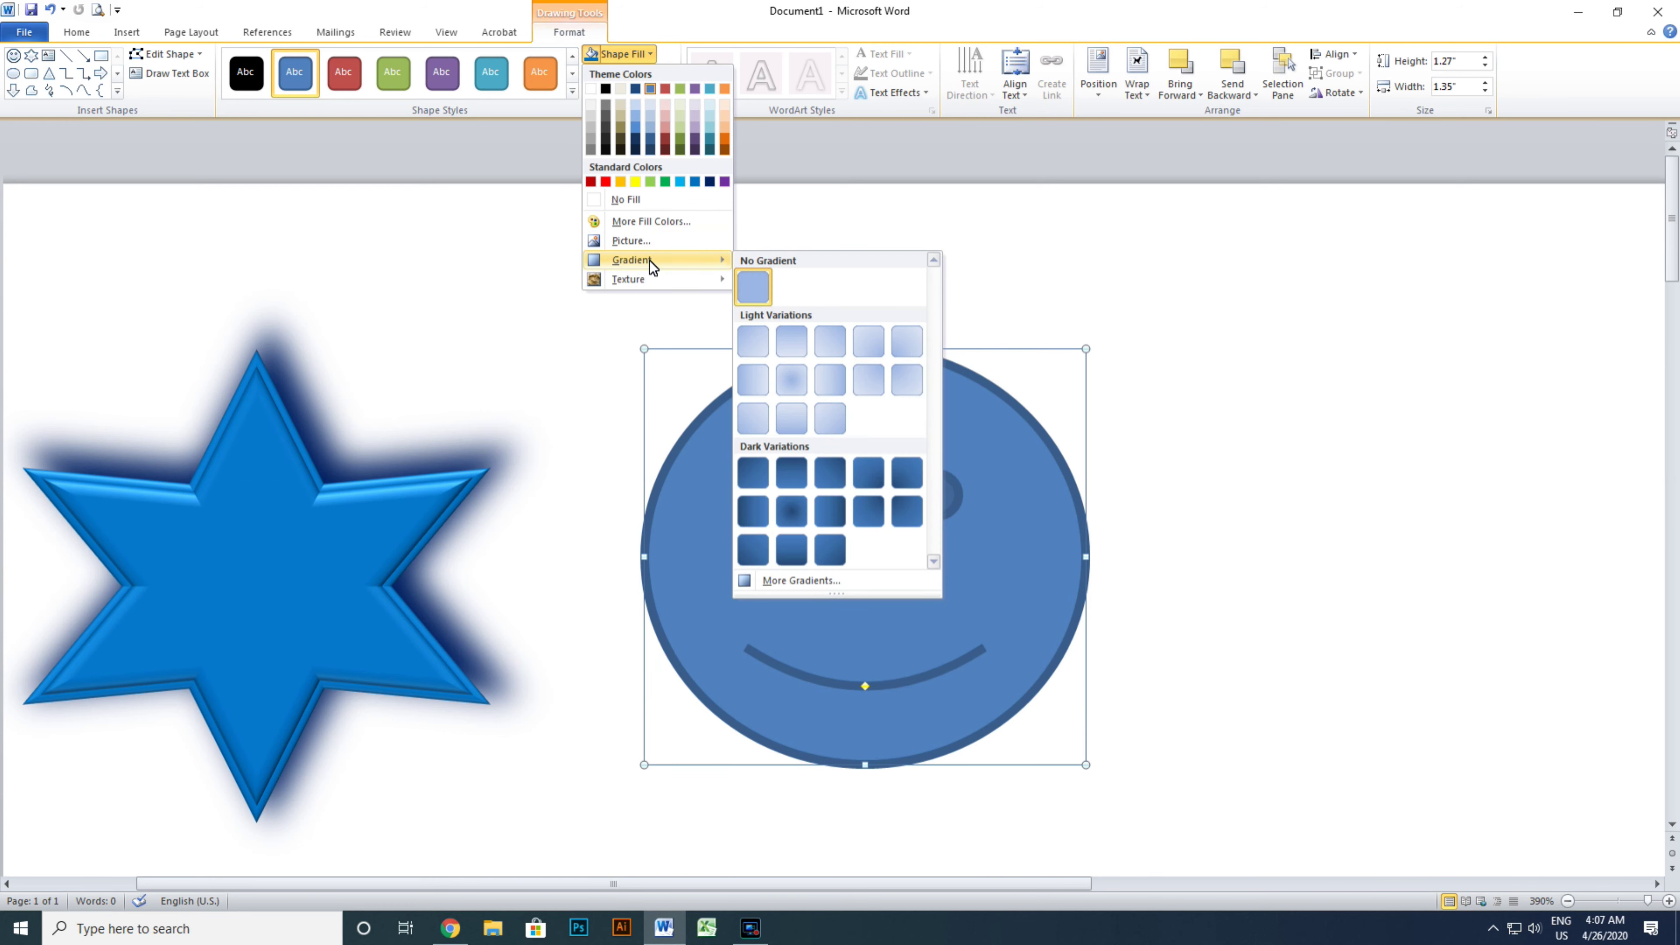
- Give the smiley a gradient fill, set to radial and centred on the face
left_click(835, 582)
left_click(765, 283)
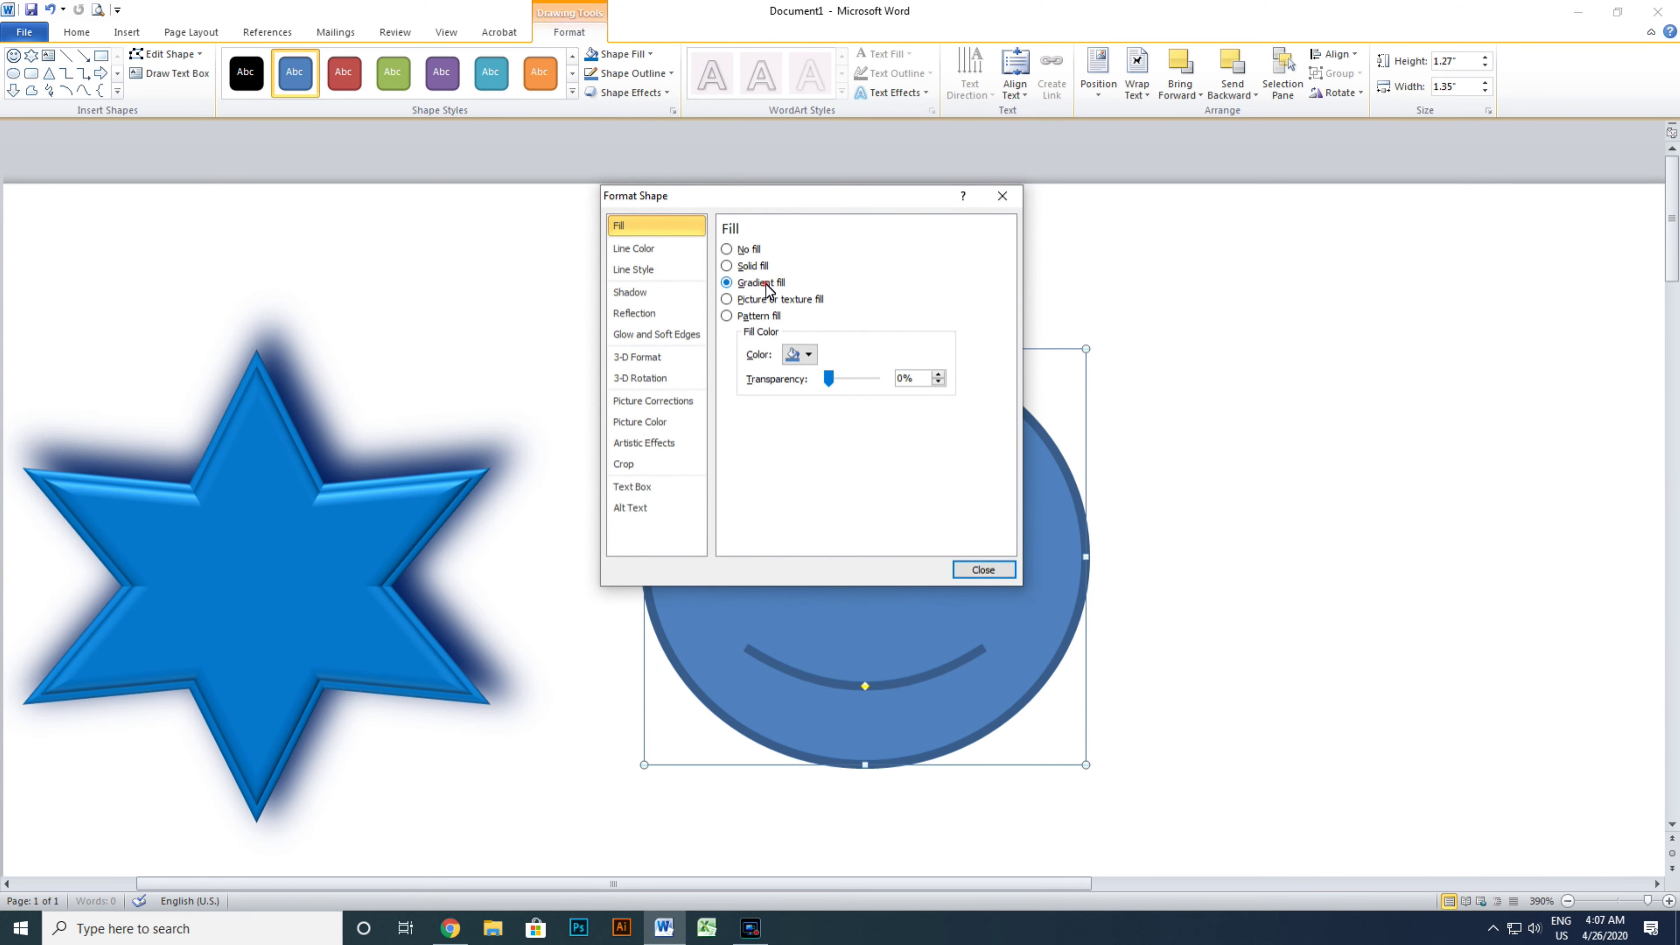
left_click_drag(794, 204, 1285, 166)
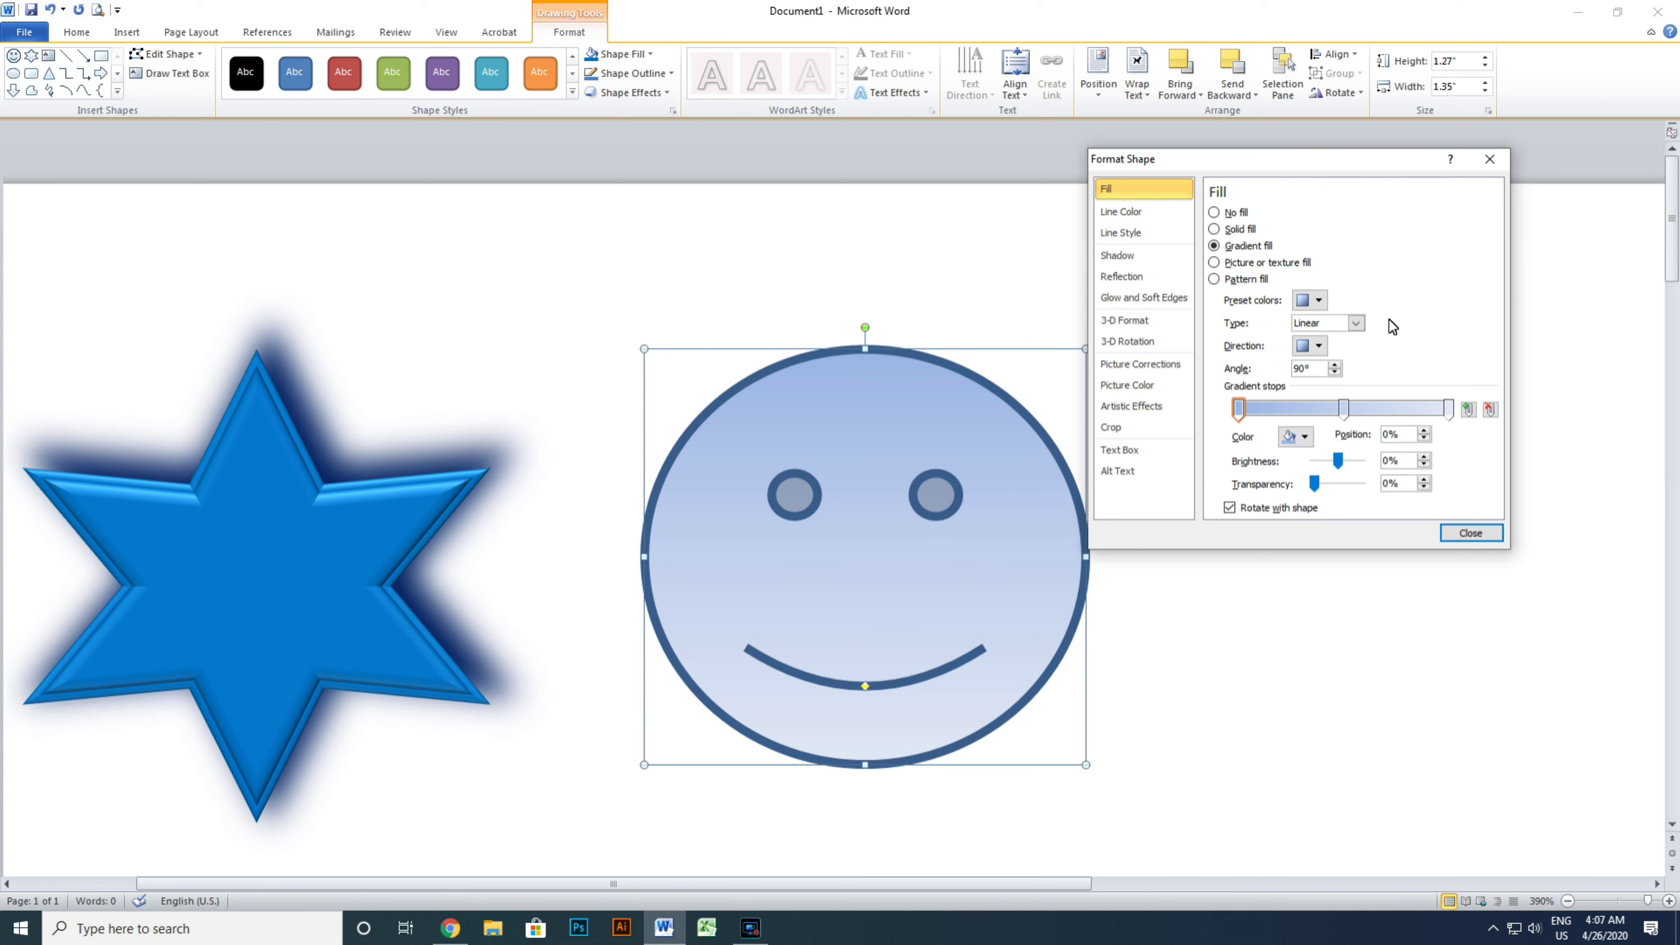
left_click(1355, 324)
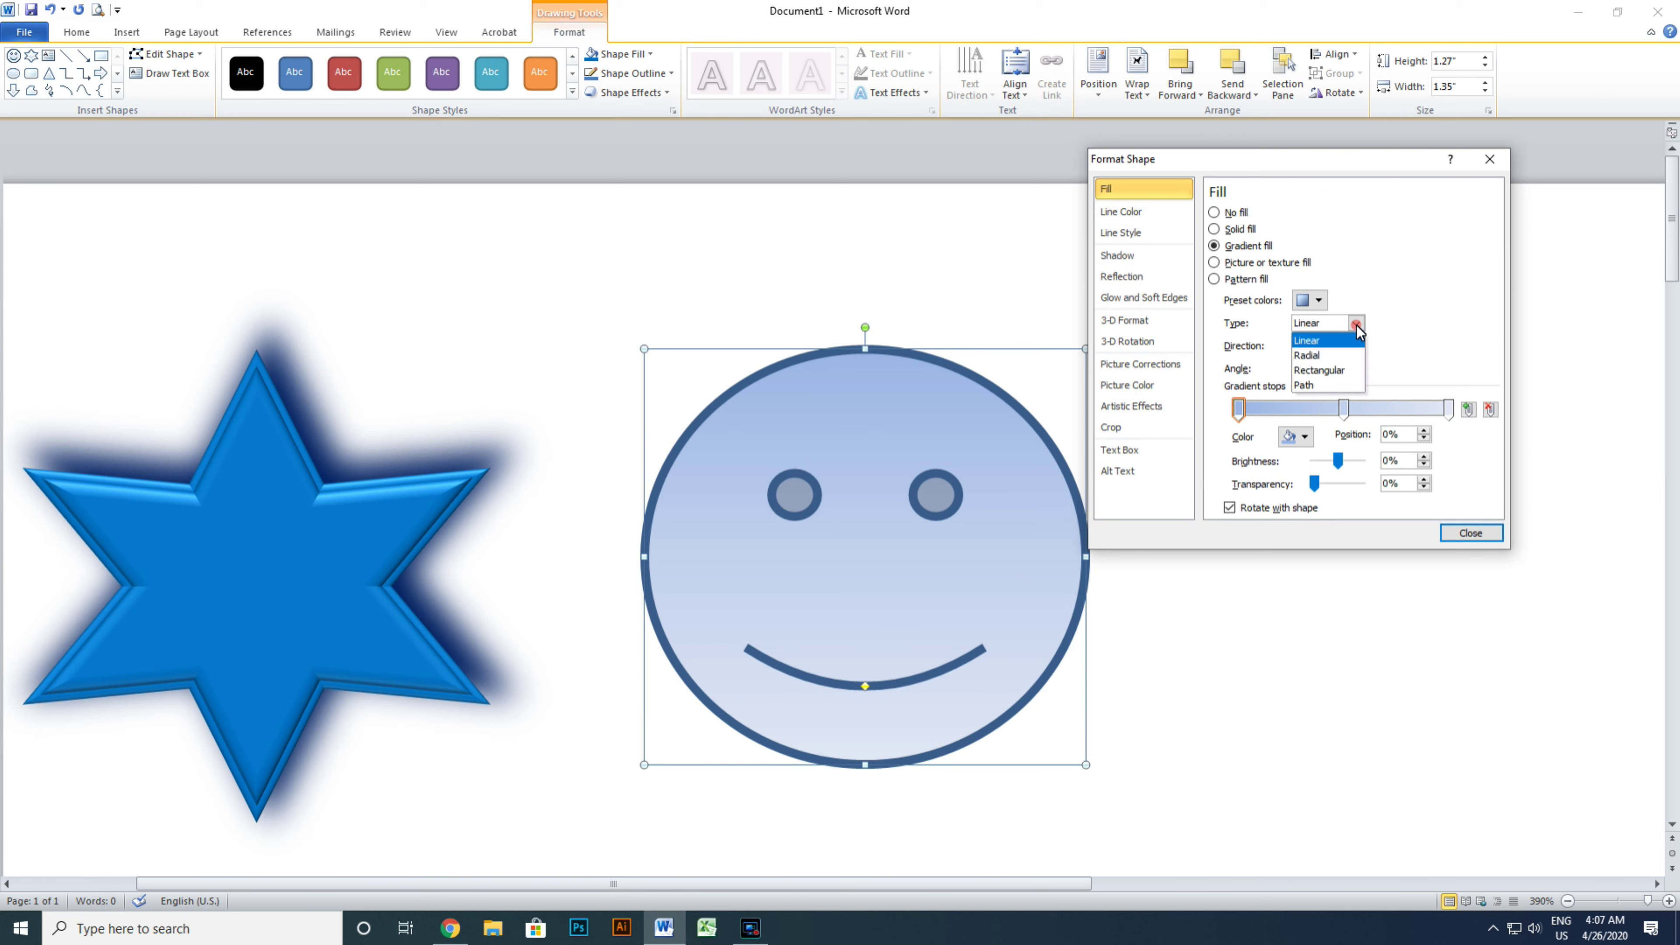
left_click(1331, 356)
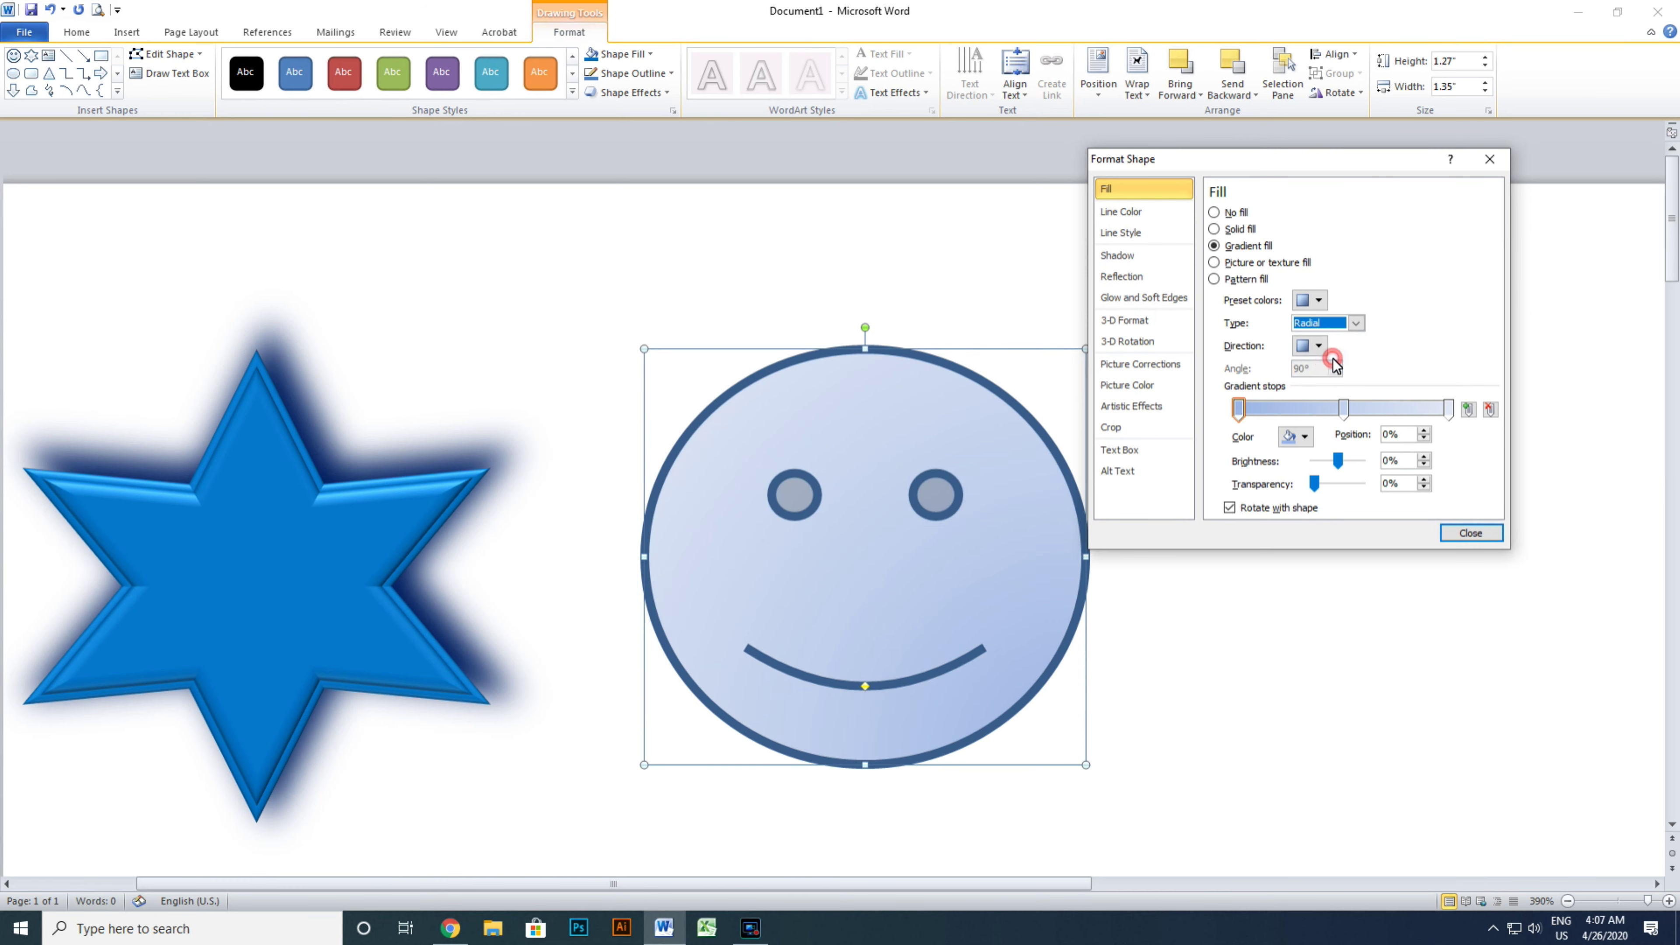
left_click(1308, 345)
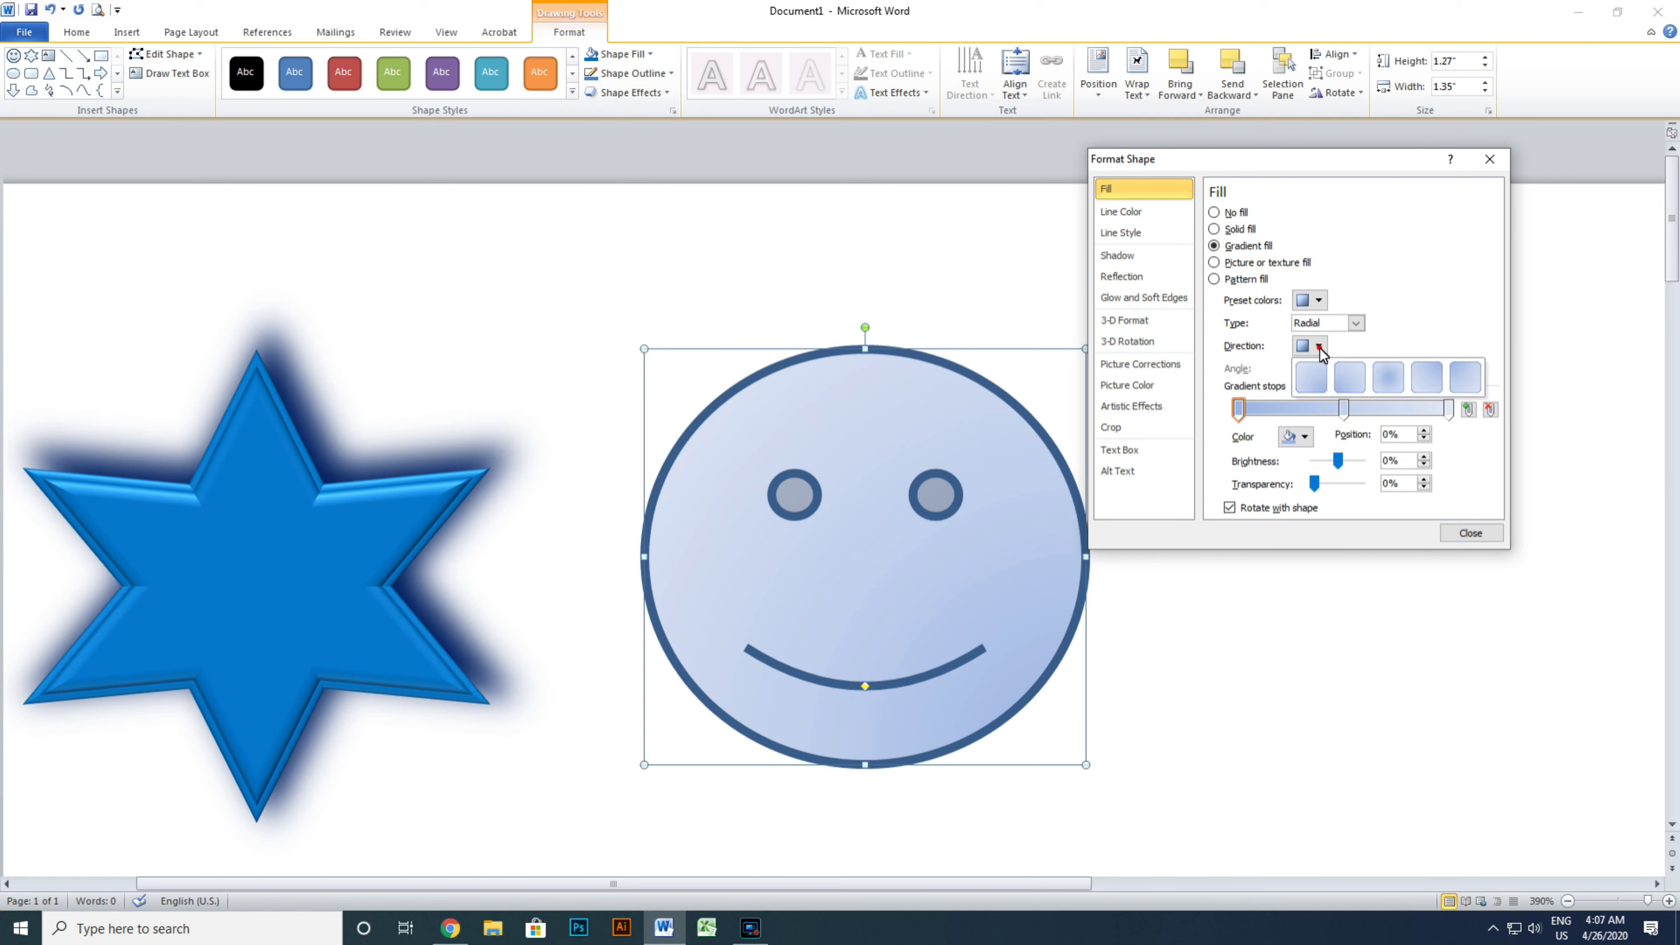
left_click(1386, 382)
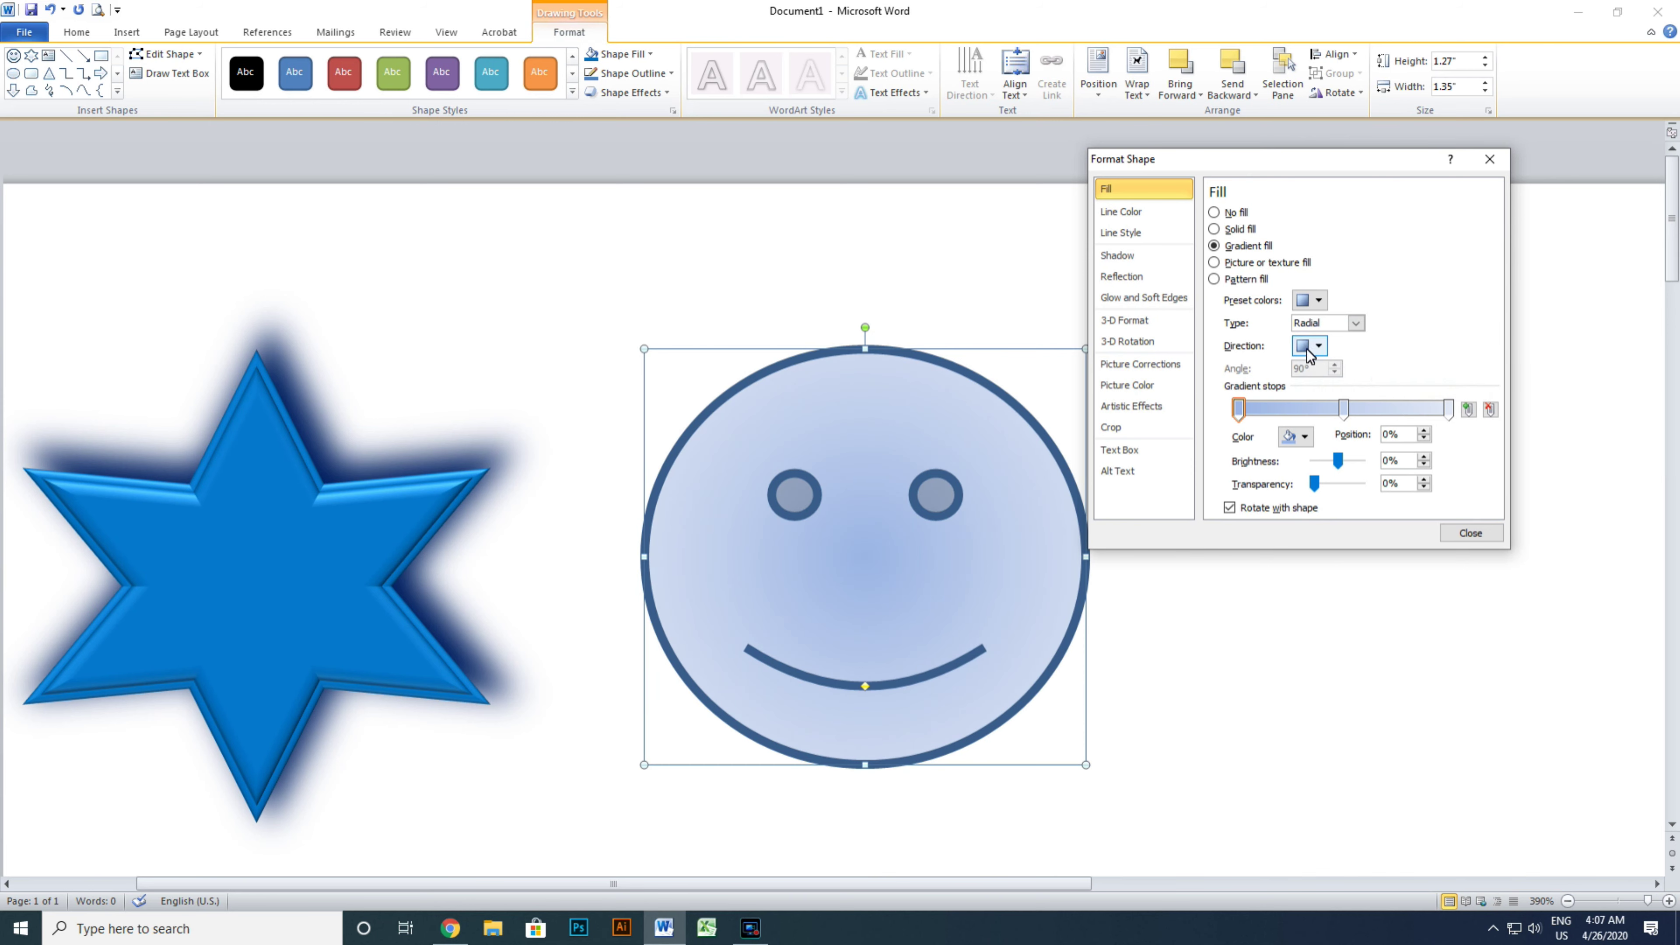
- Apply the peach preset gradient, shift its stops and flip its direction, then close the dialog
left_click(1318, 301)
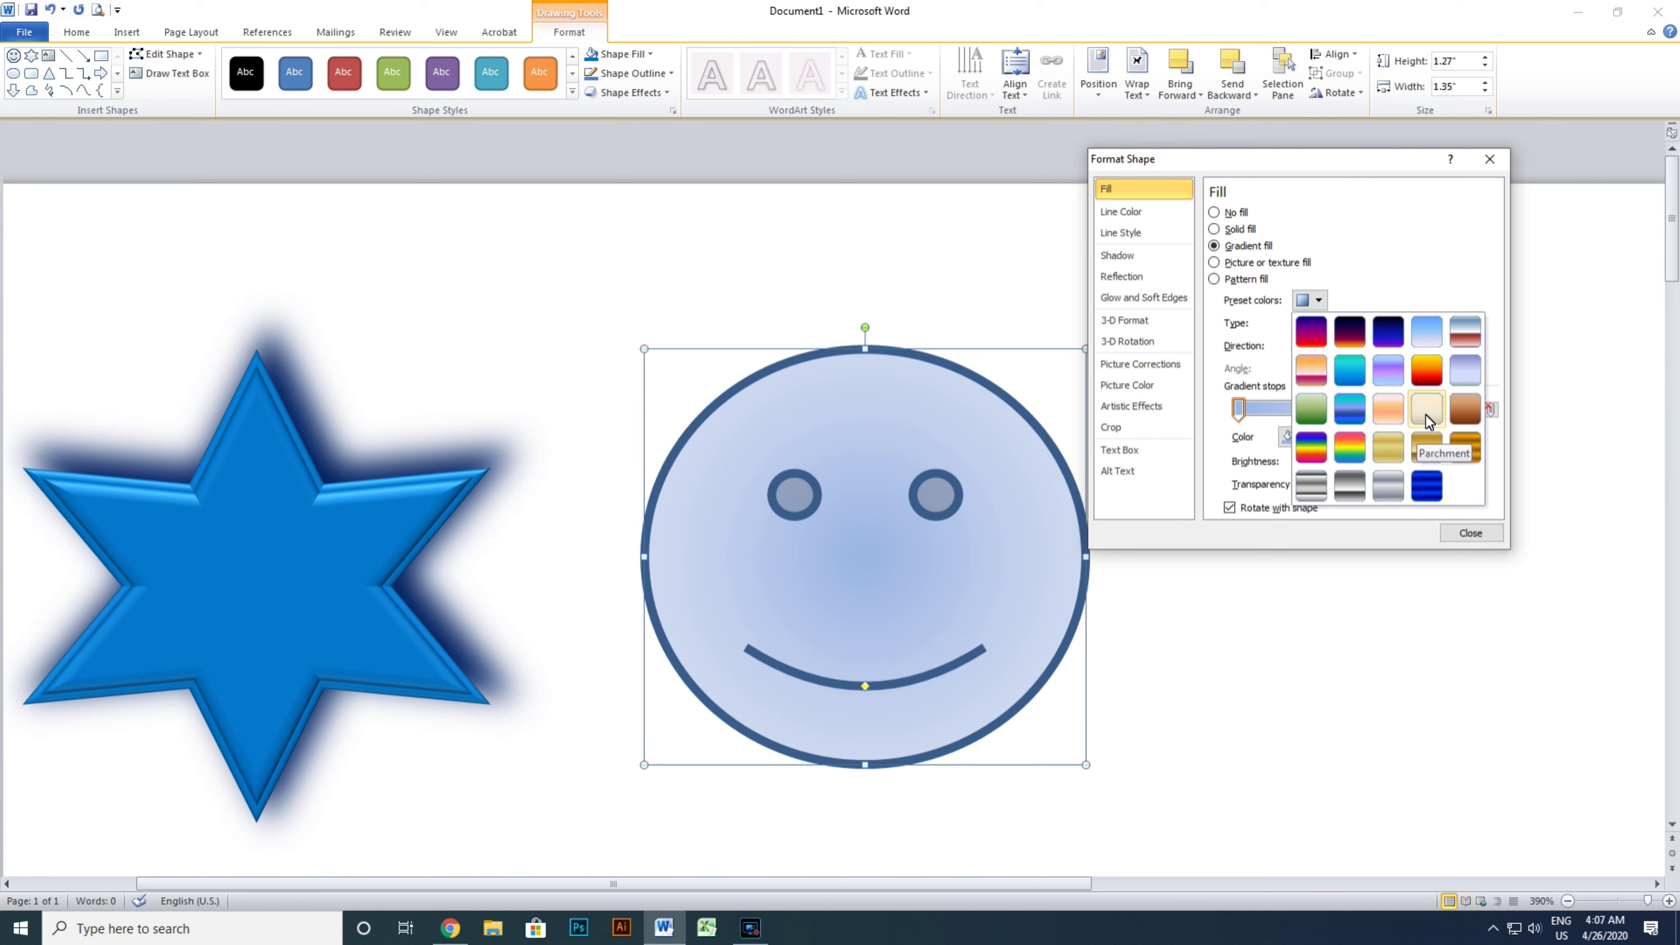
left_click(1393, 409)
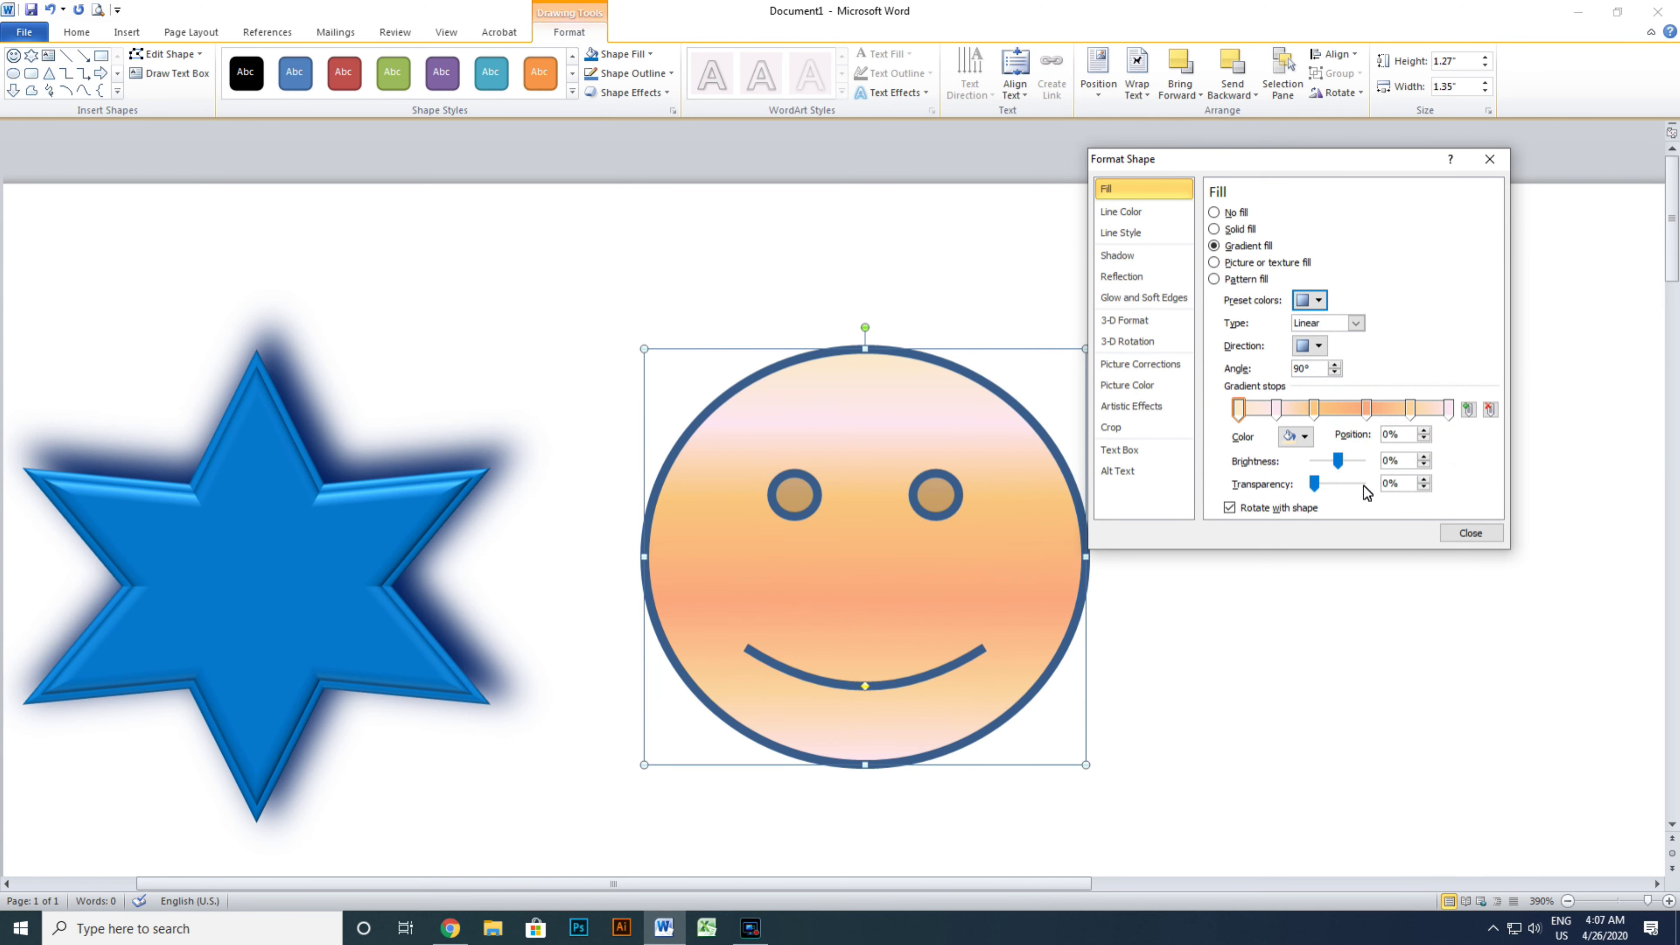
left_click_drag(1409, 409, 1388, 409)
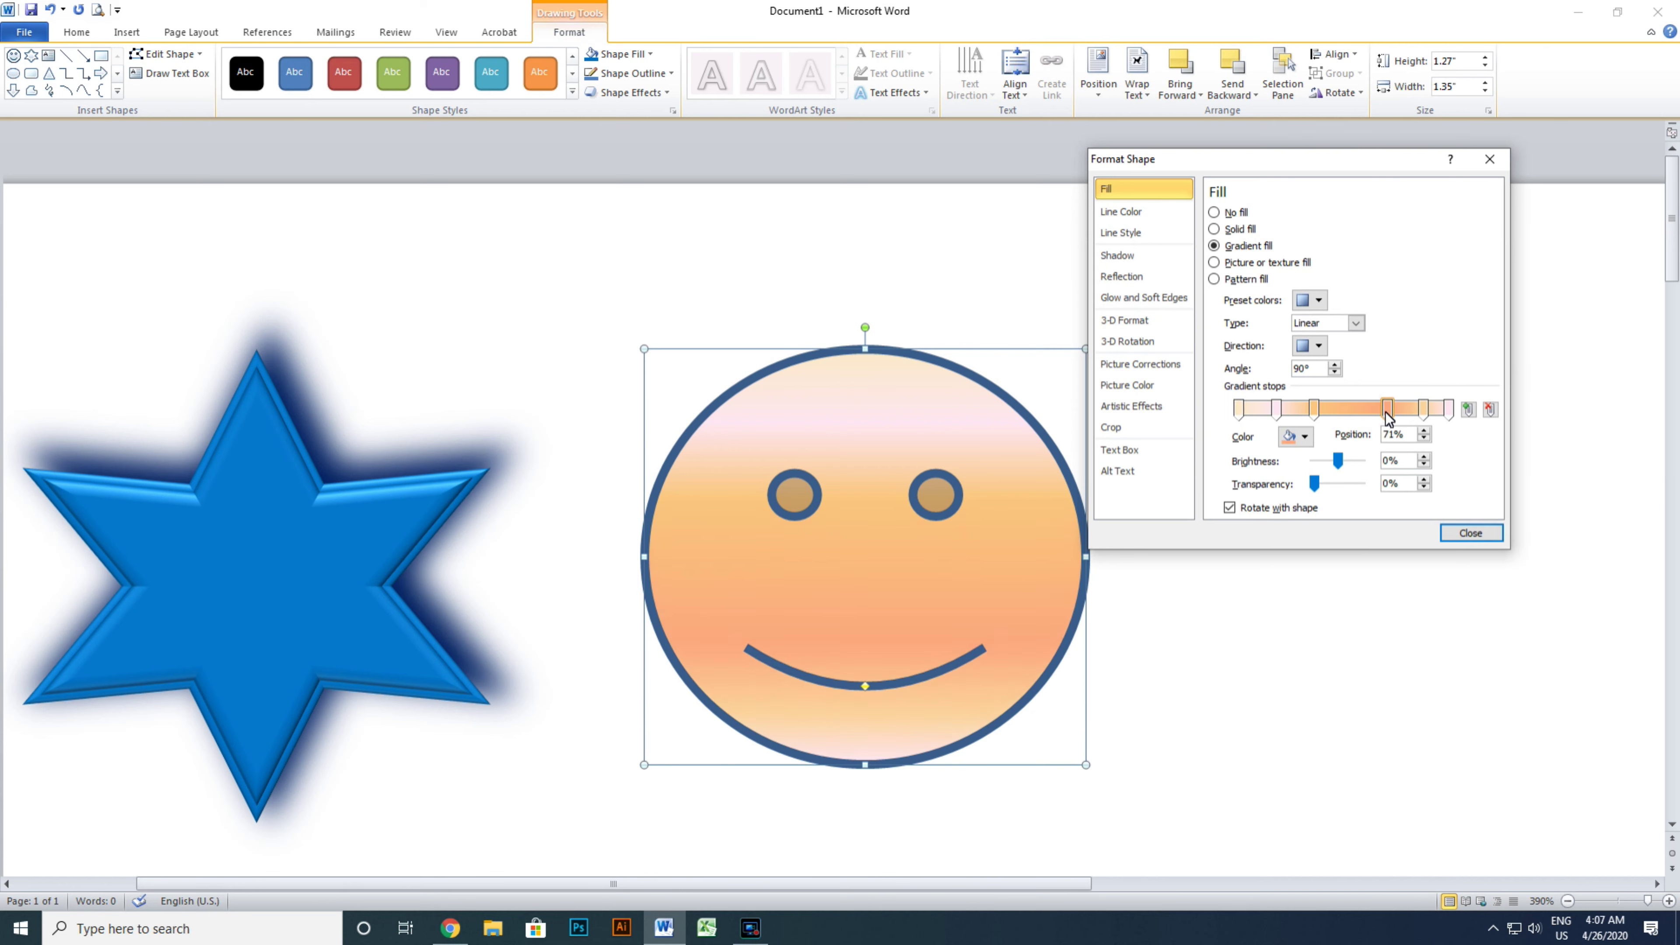
left_click(1318, 346)
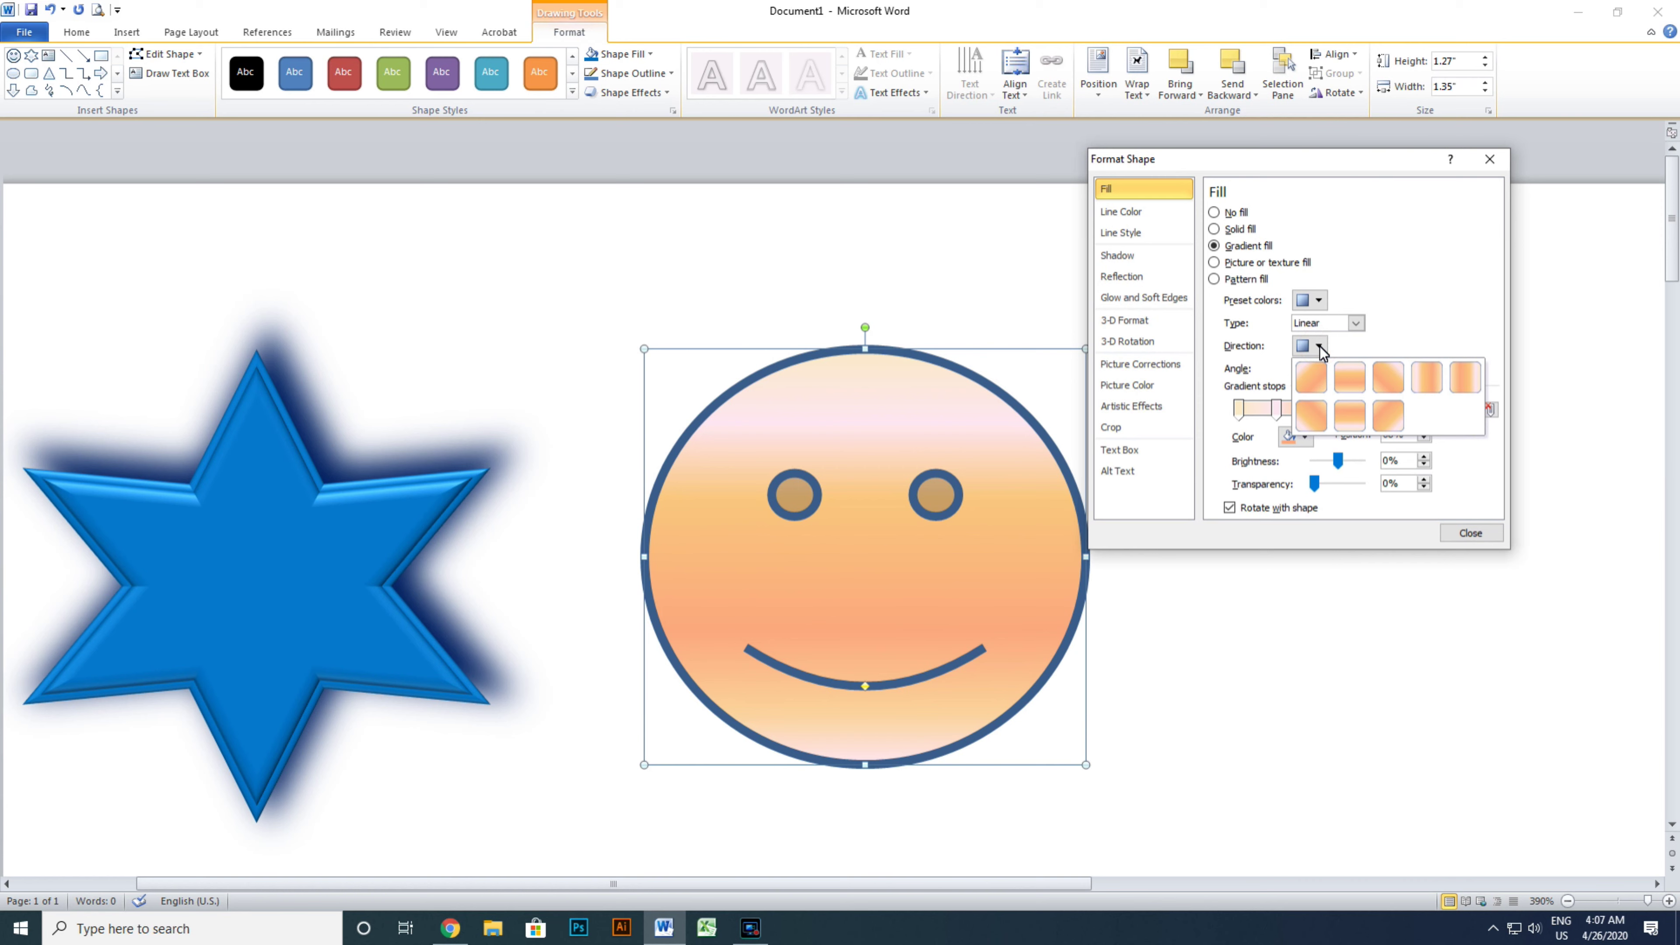
left_click(1348, 420)
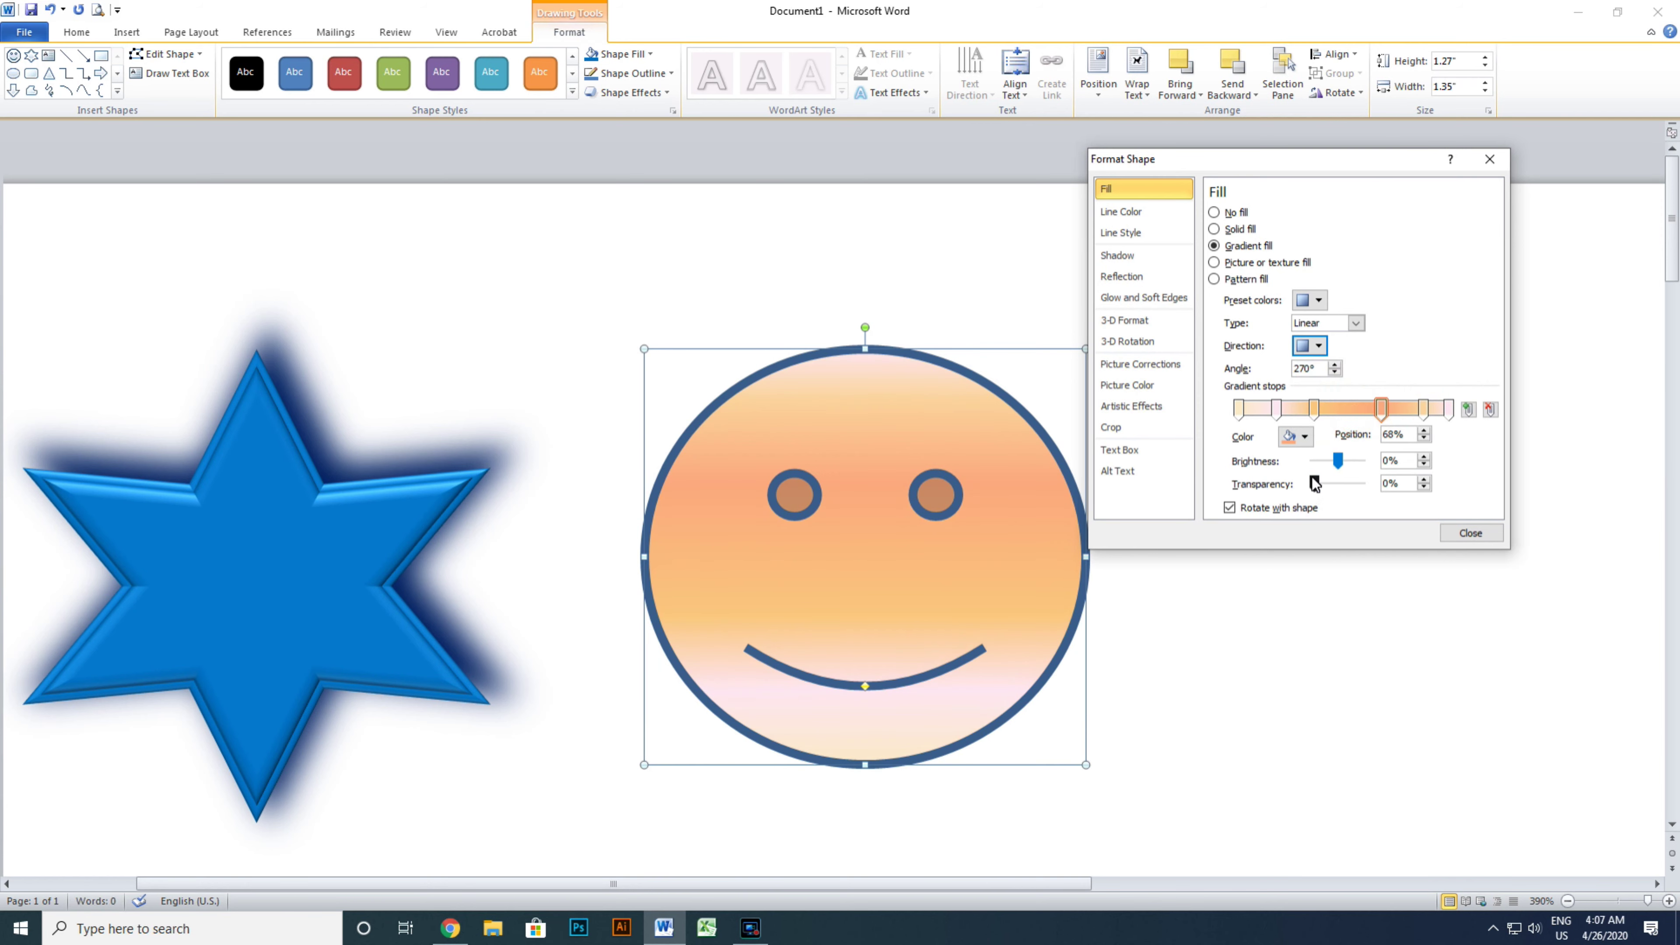
left_click(1489, 160)
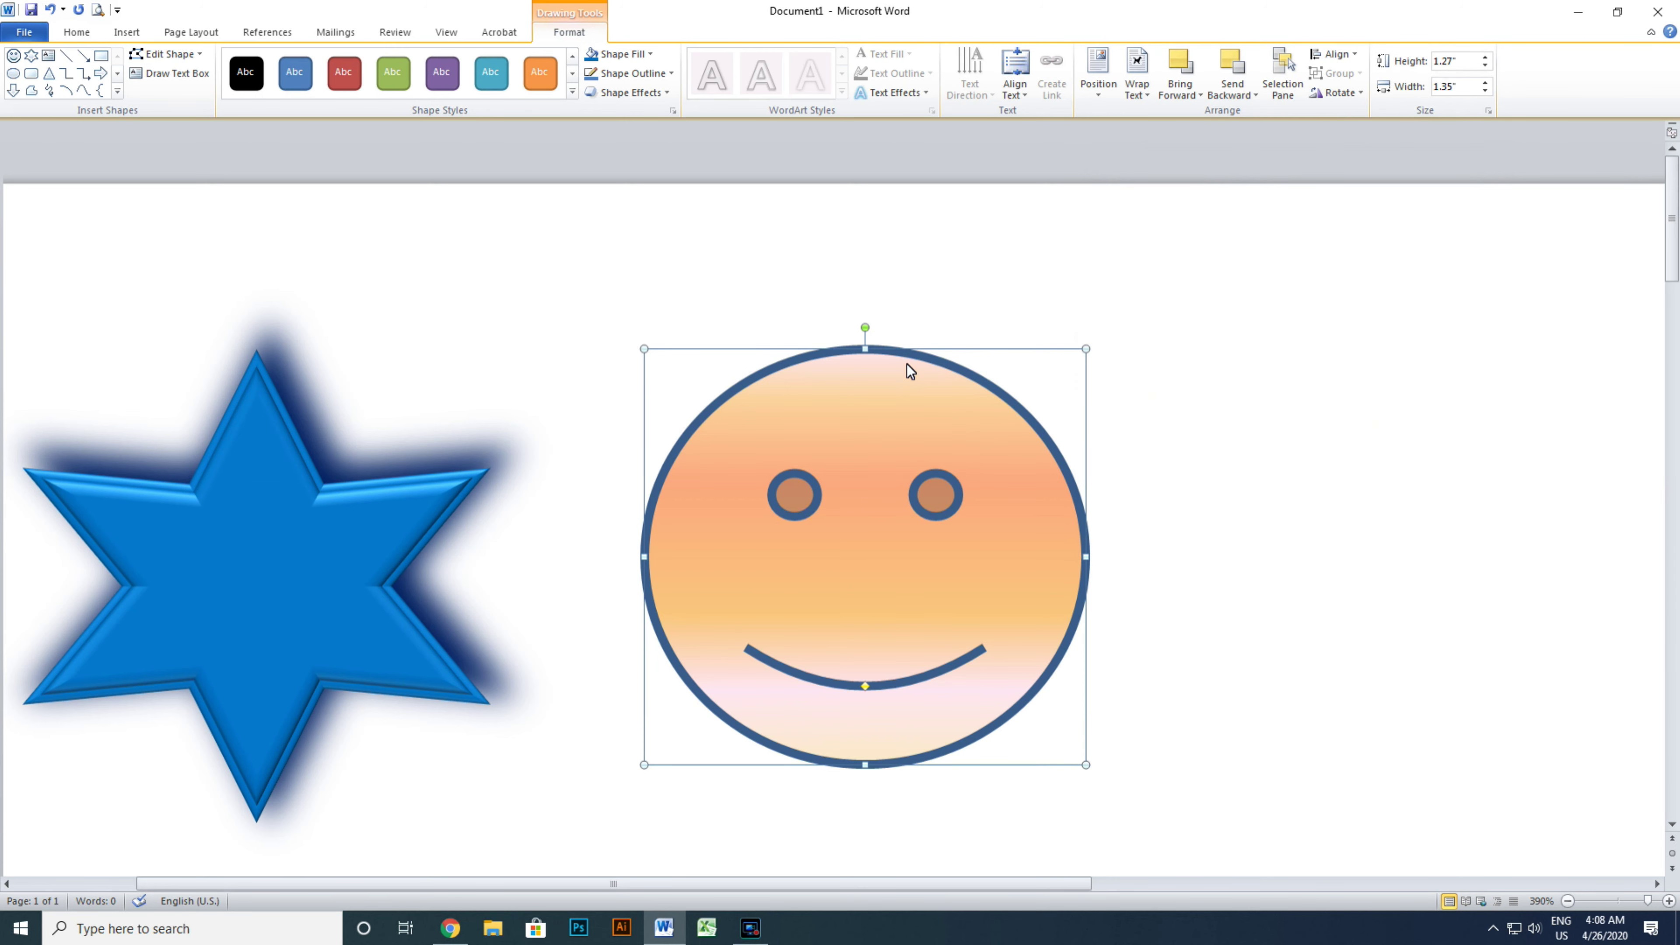
left_click_drag(906, 364, 898, 353)
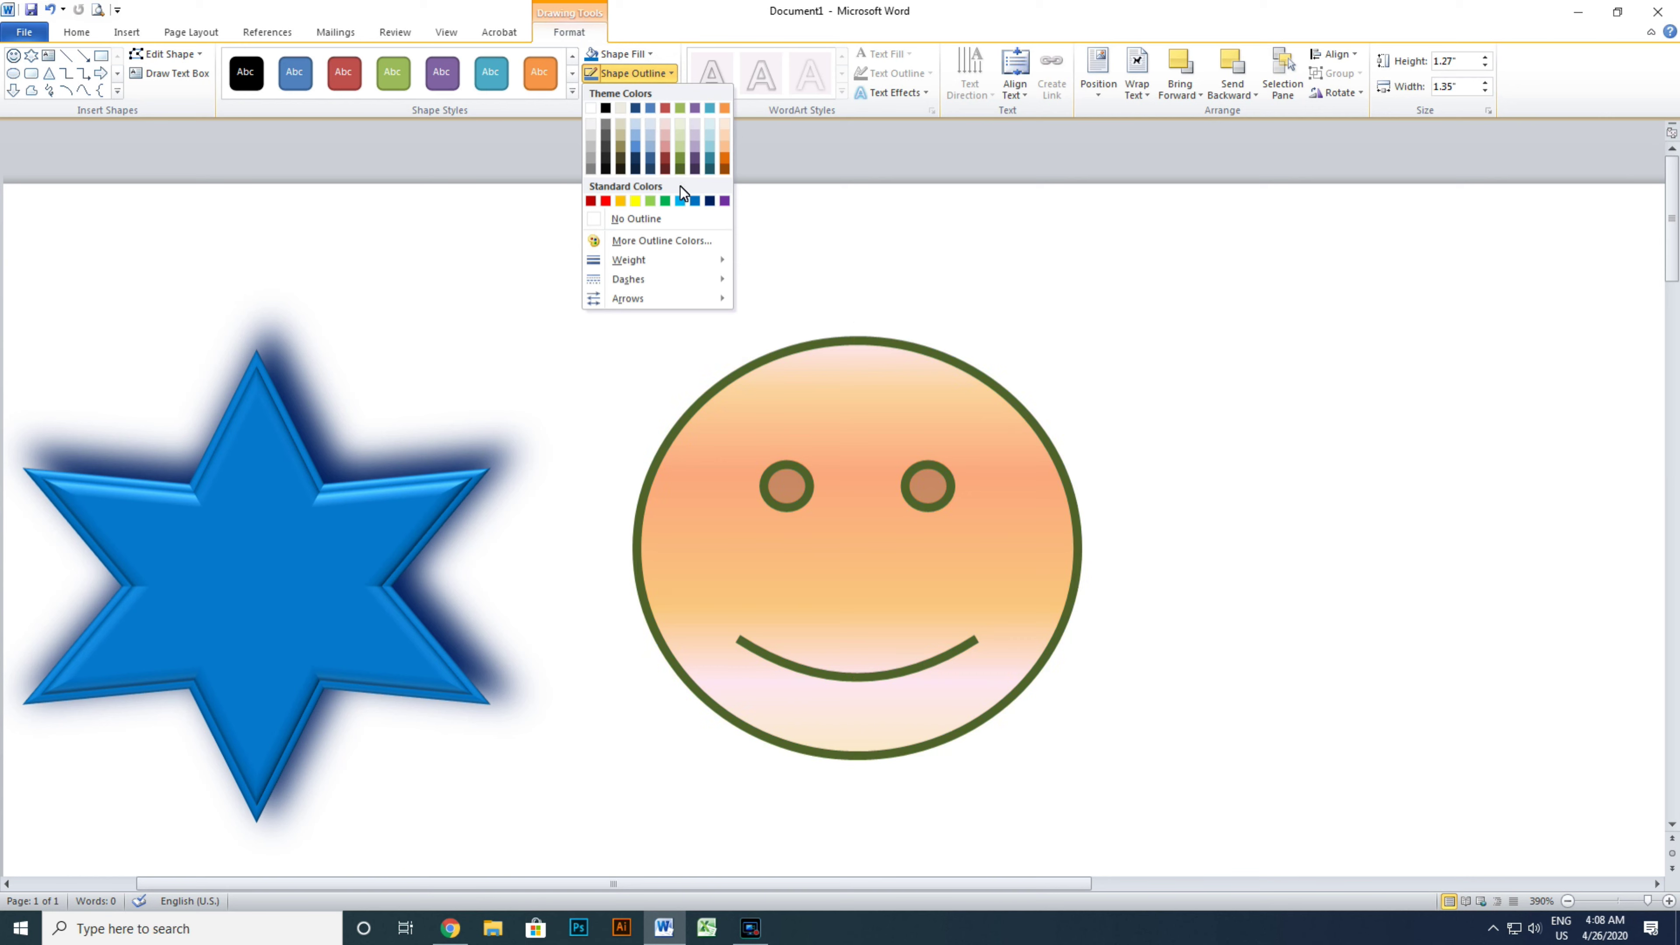
- Outline the smiley in green, Ctrl-drag a copy to its right, and bend the copy's smile into a frown
left_click(667, 202)
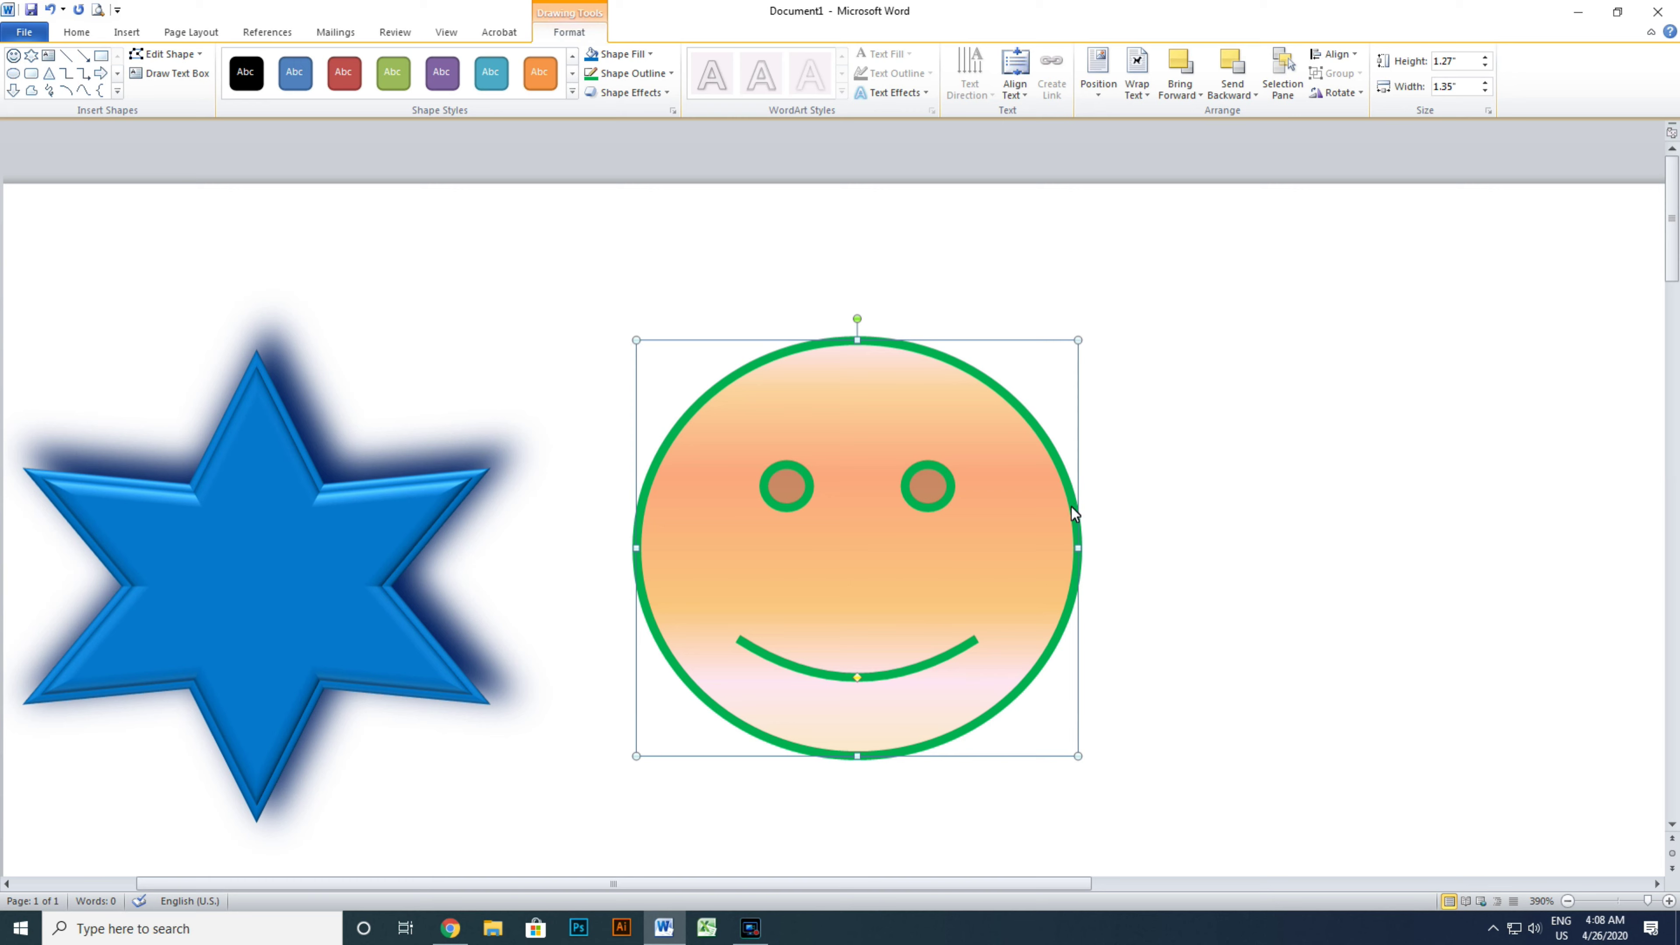
left_click_drag(1070, 507, 1561, 481)
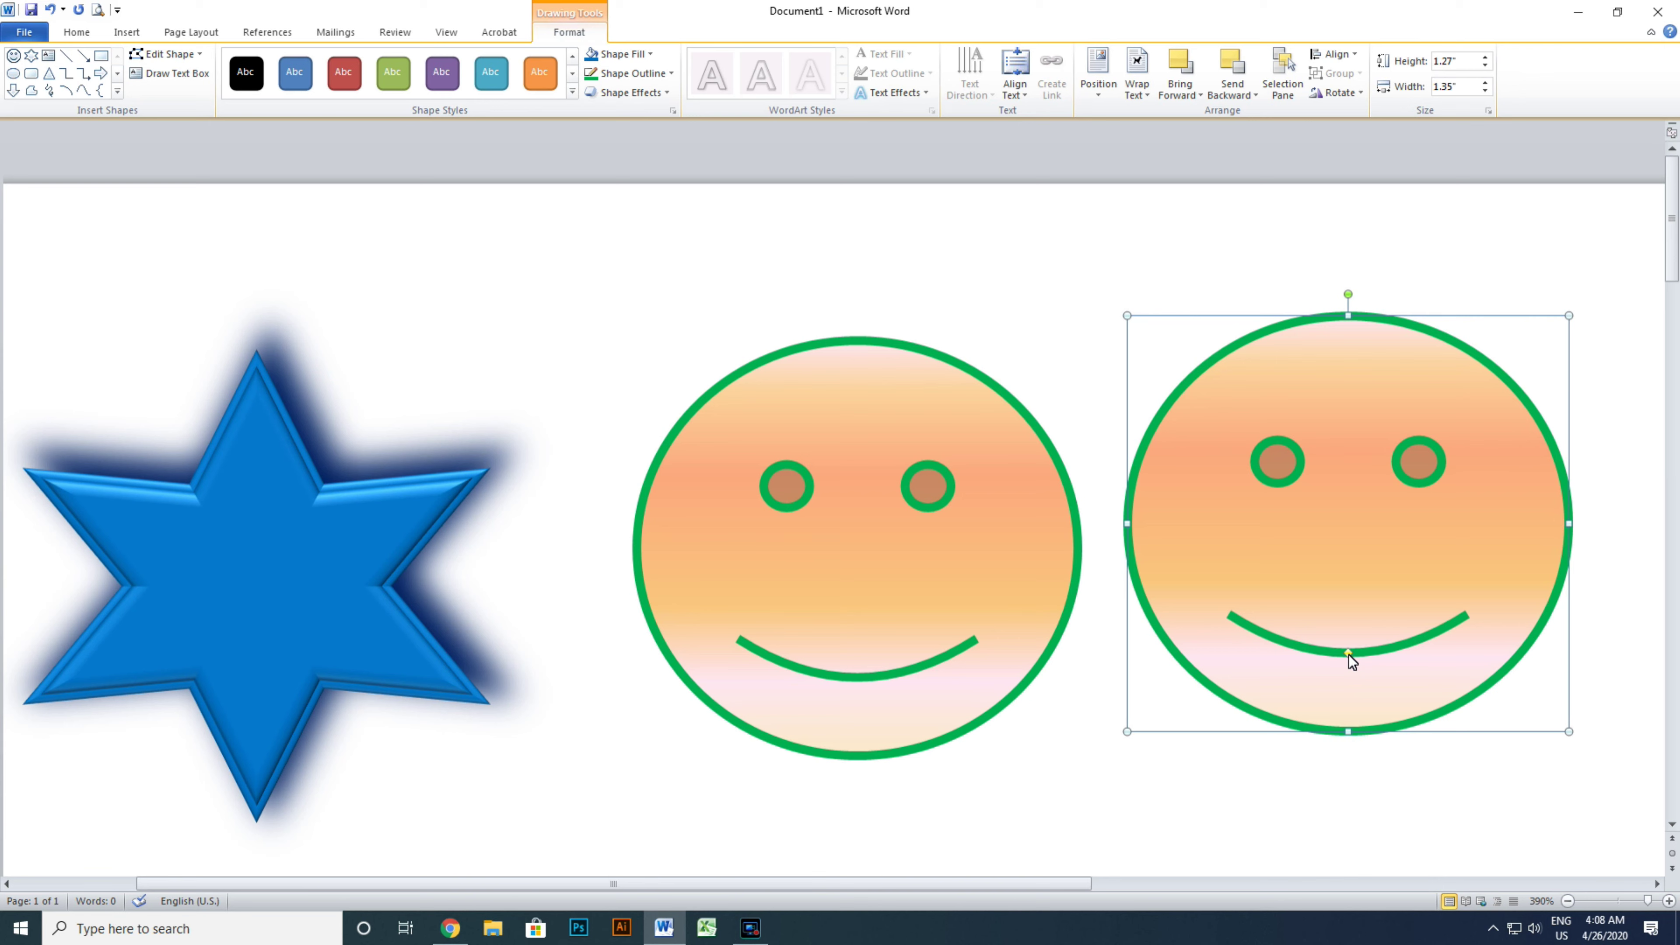
left_click_drag(1348, 654, 1353, 591)
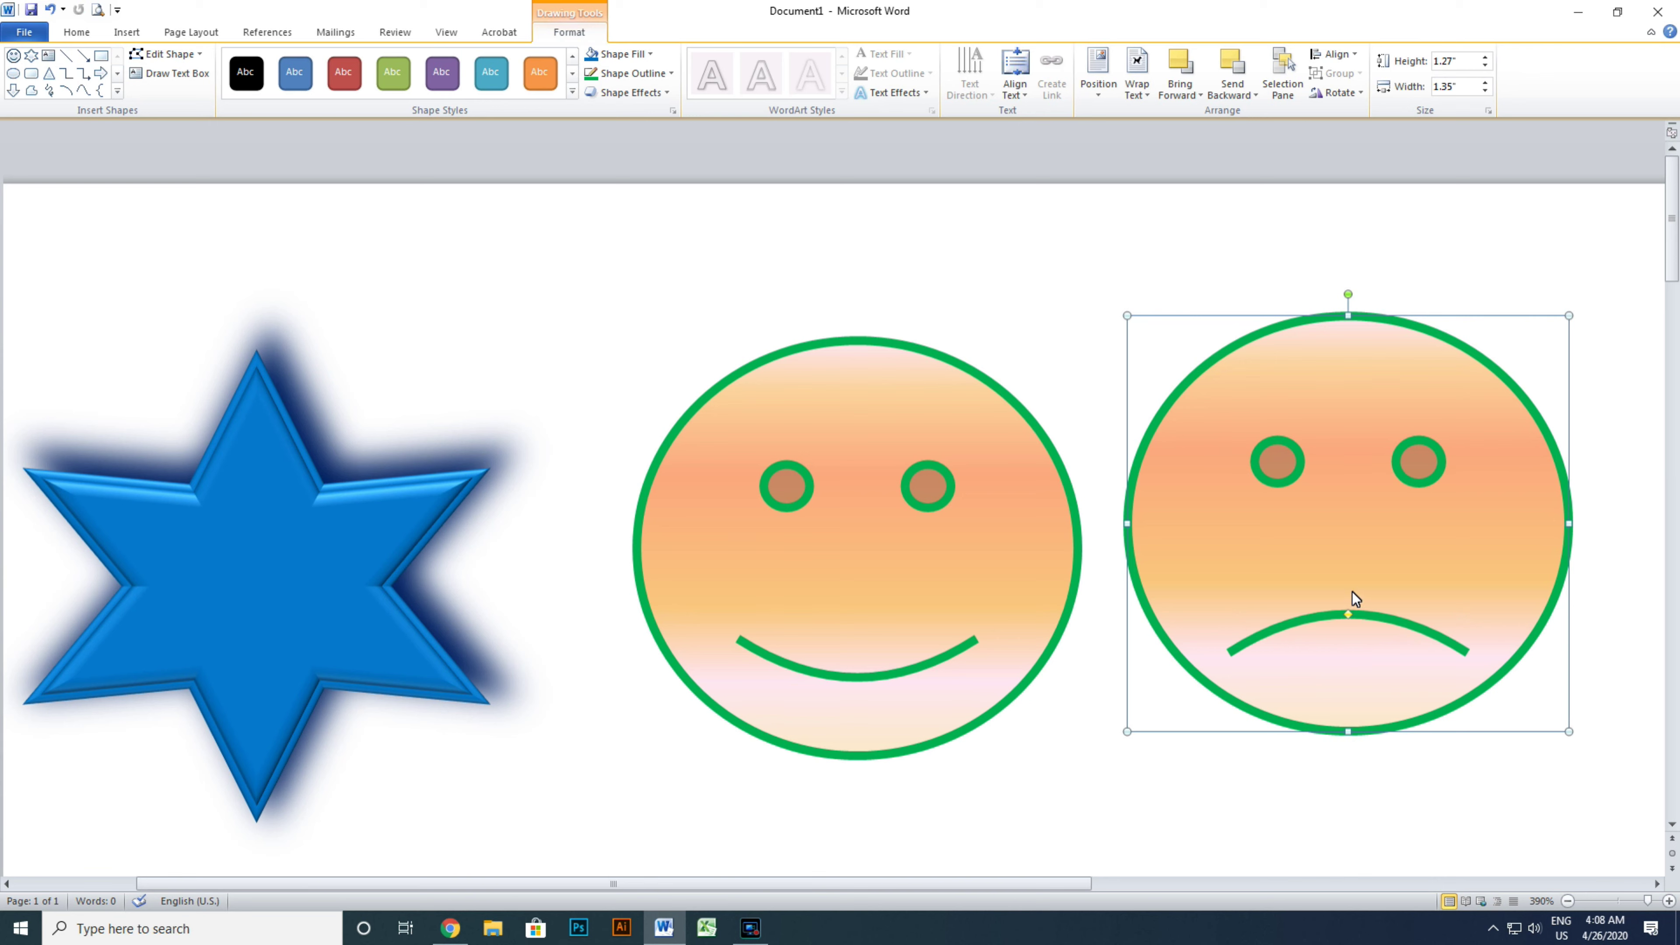
- Give the frowning face a dark red outline, then deselect it and scroll down the page
left_click(669, 72)
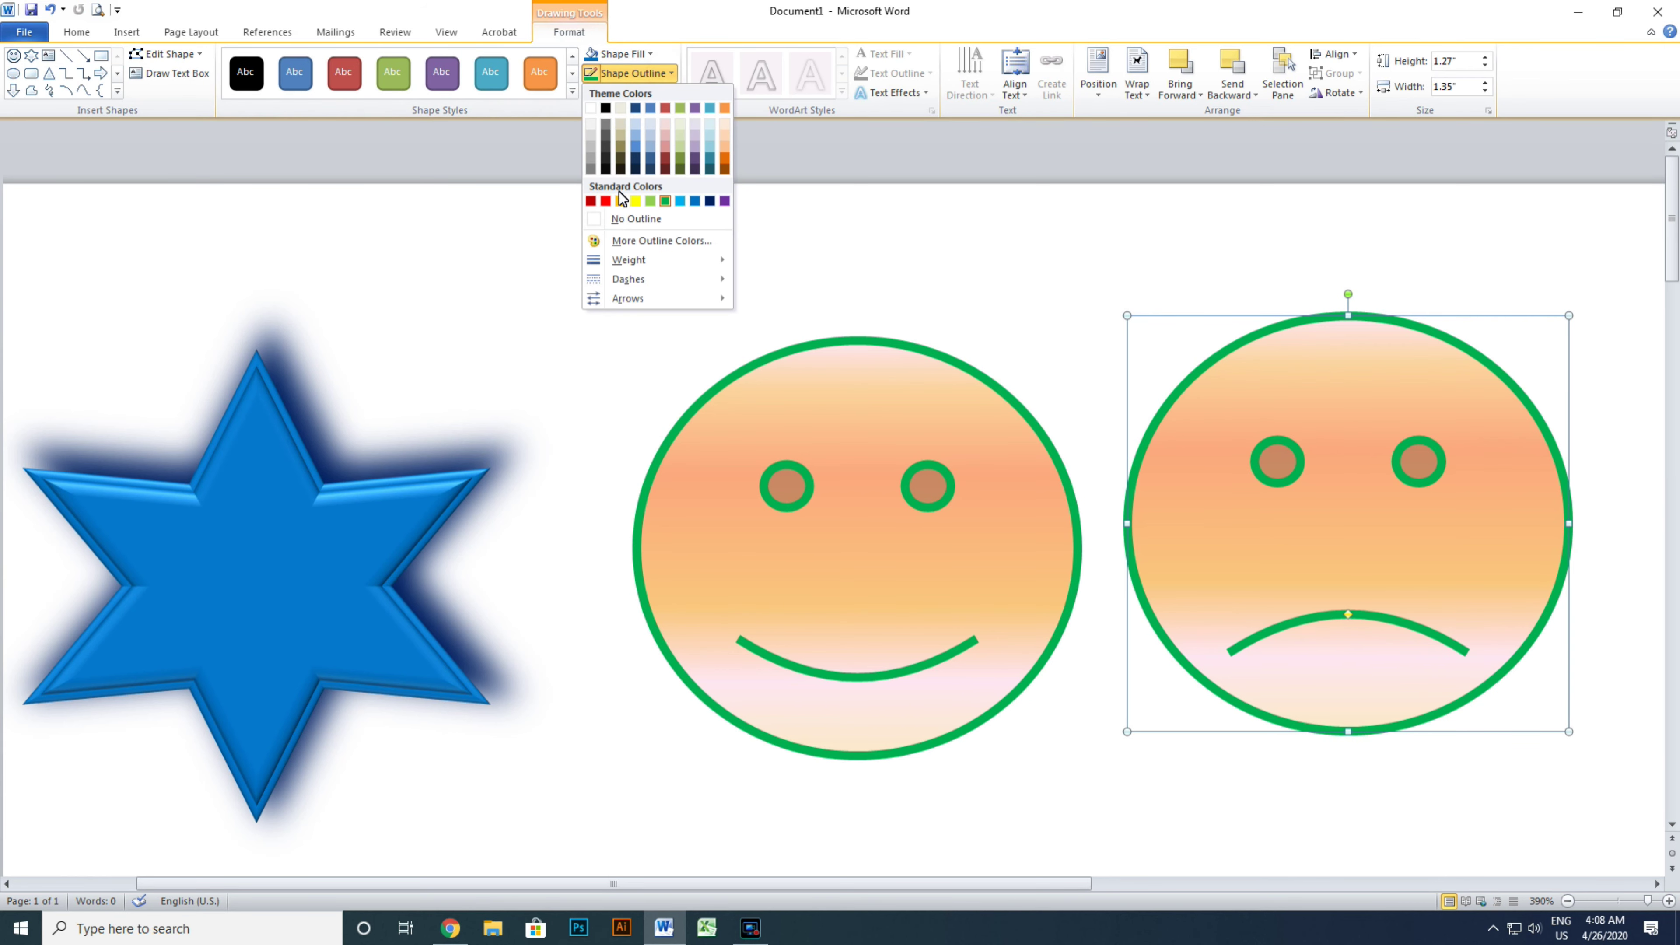
left_click(590, 201)
left_click(1087, 630)
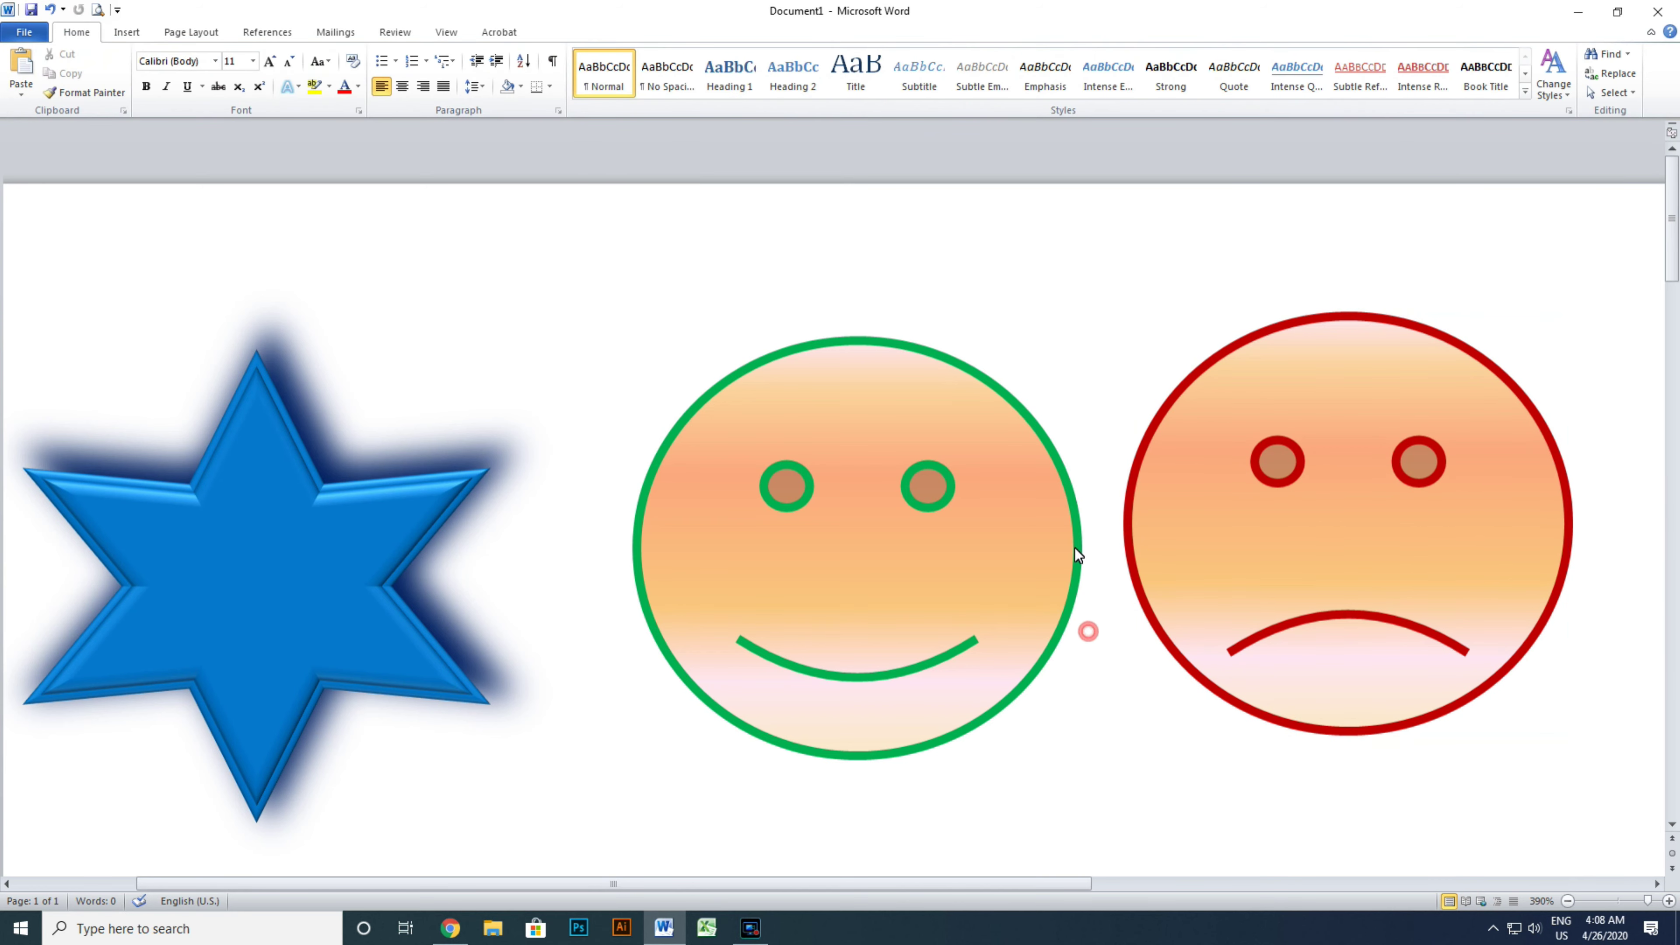
scroll(984, 543, "down", 5)
scroll(984, 543, "down", 10)
scroll(984, 542, "down", 5)
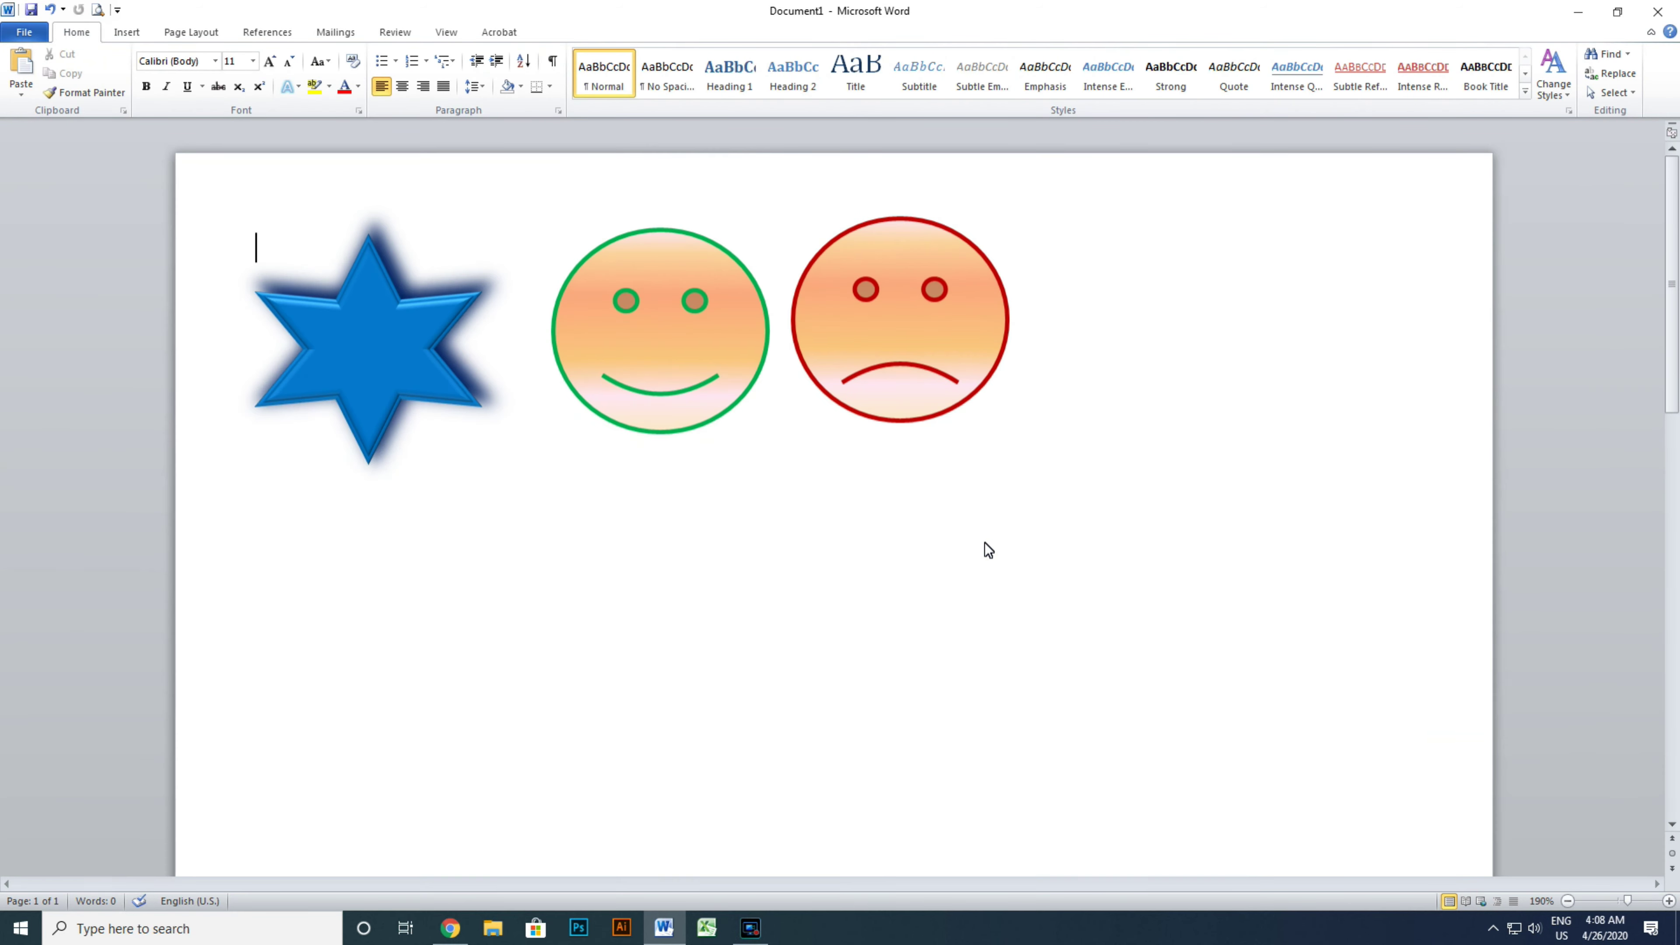
scroll(984, 542, "down", 5)
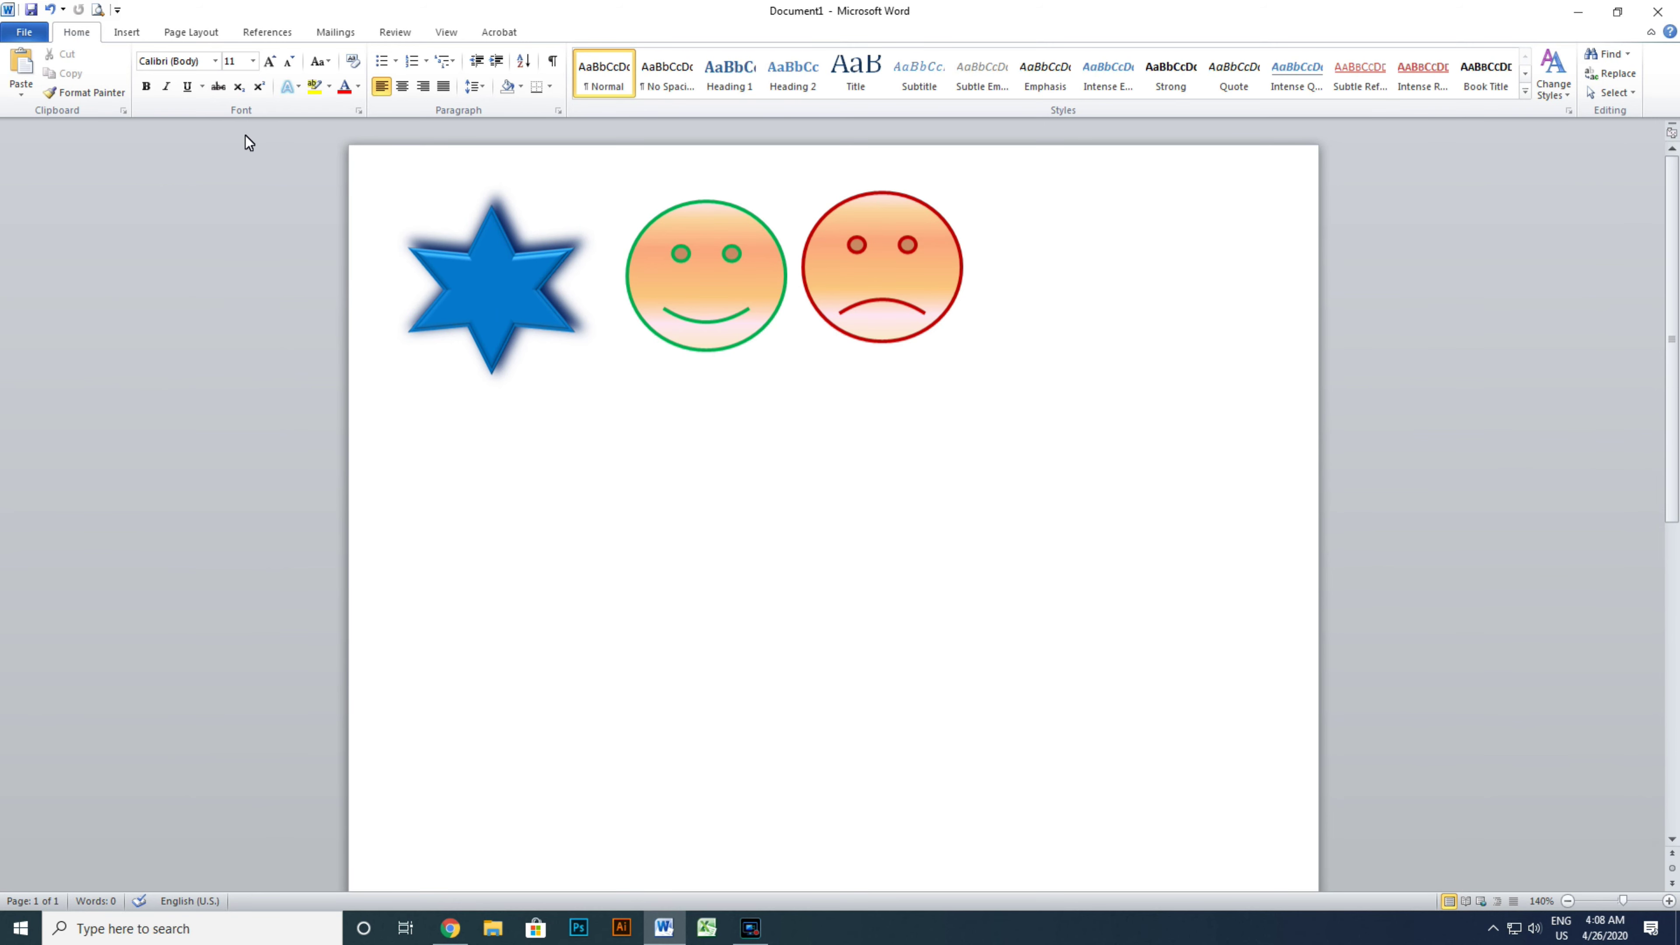
- Draw a heart below the star and give it the shaded green Intense Effect style
left_click(131, 39)
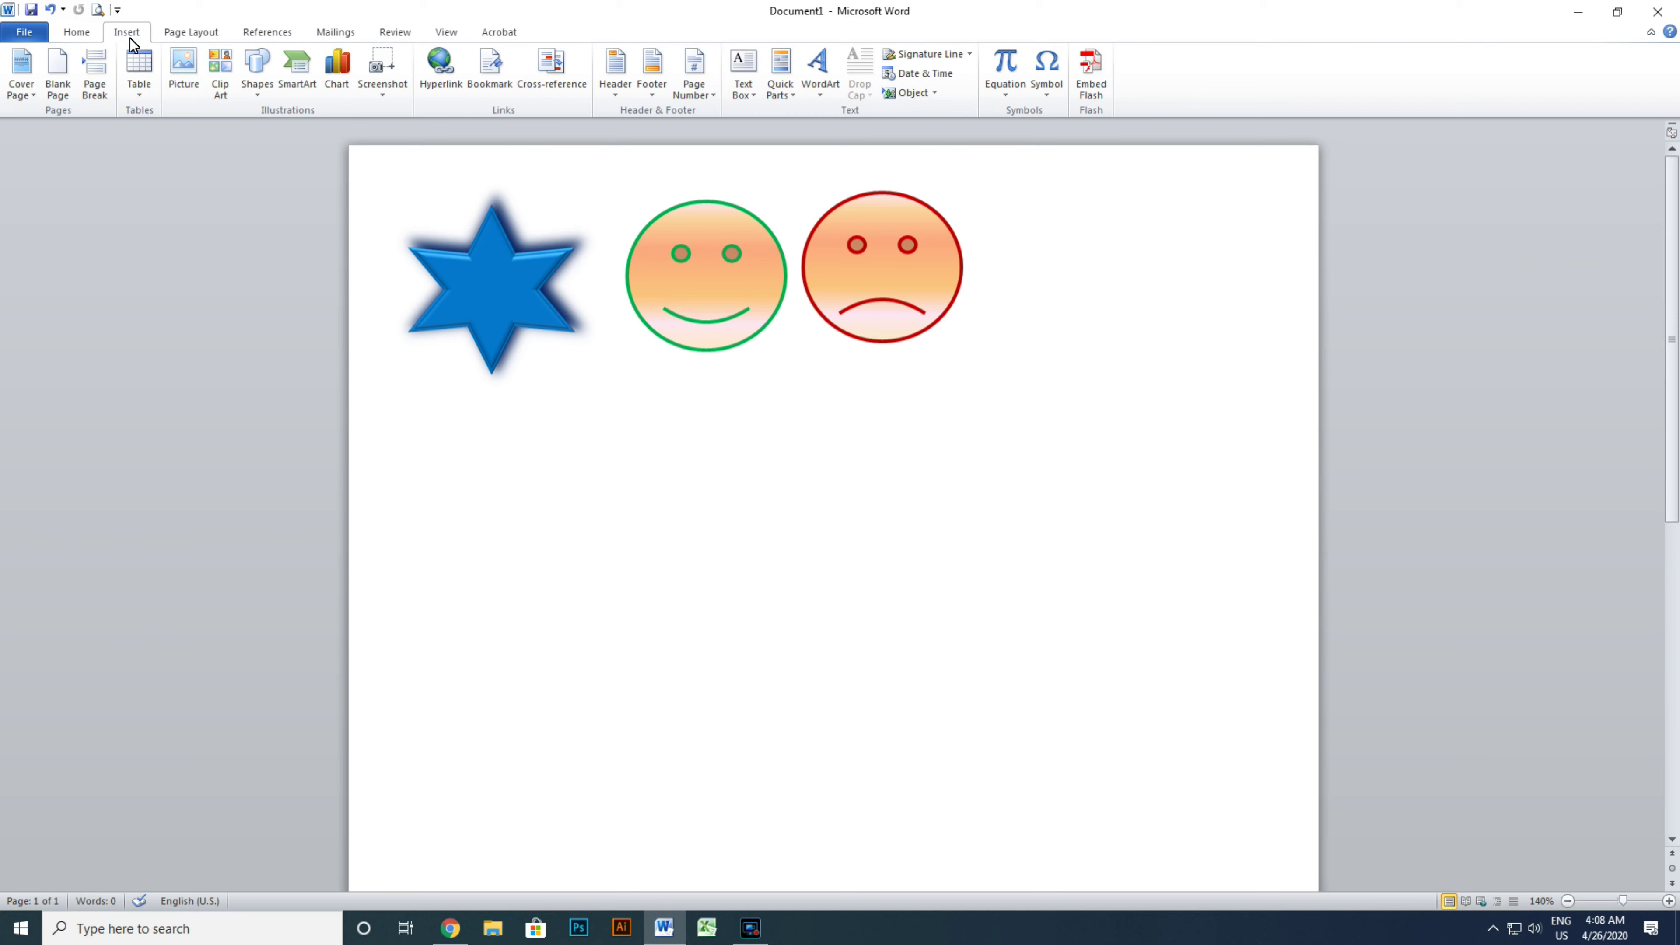
left_click(264, 94)
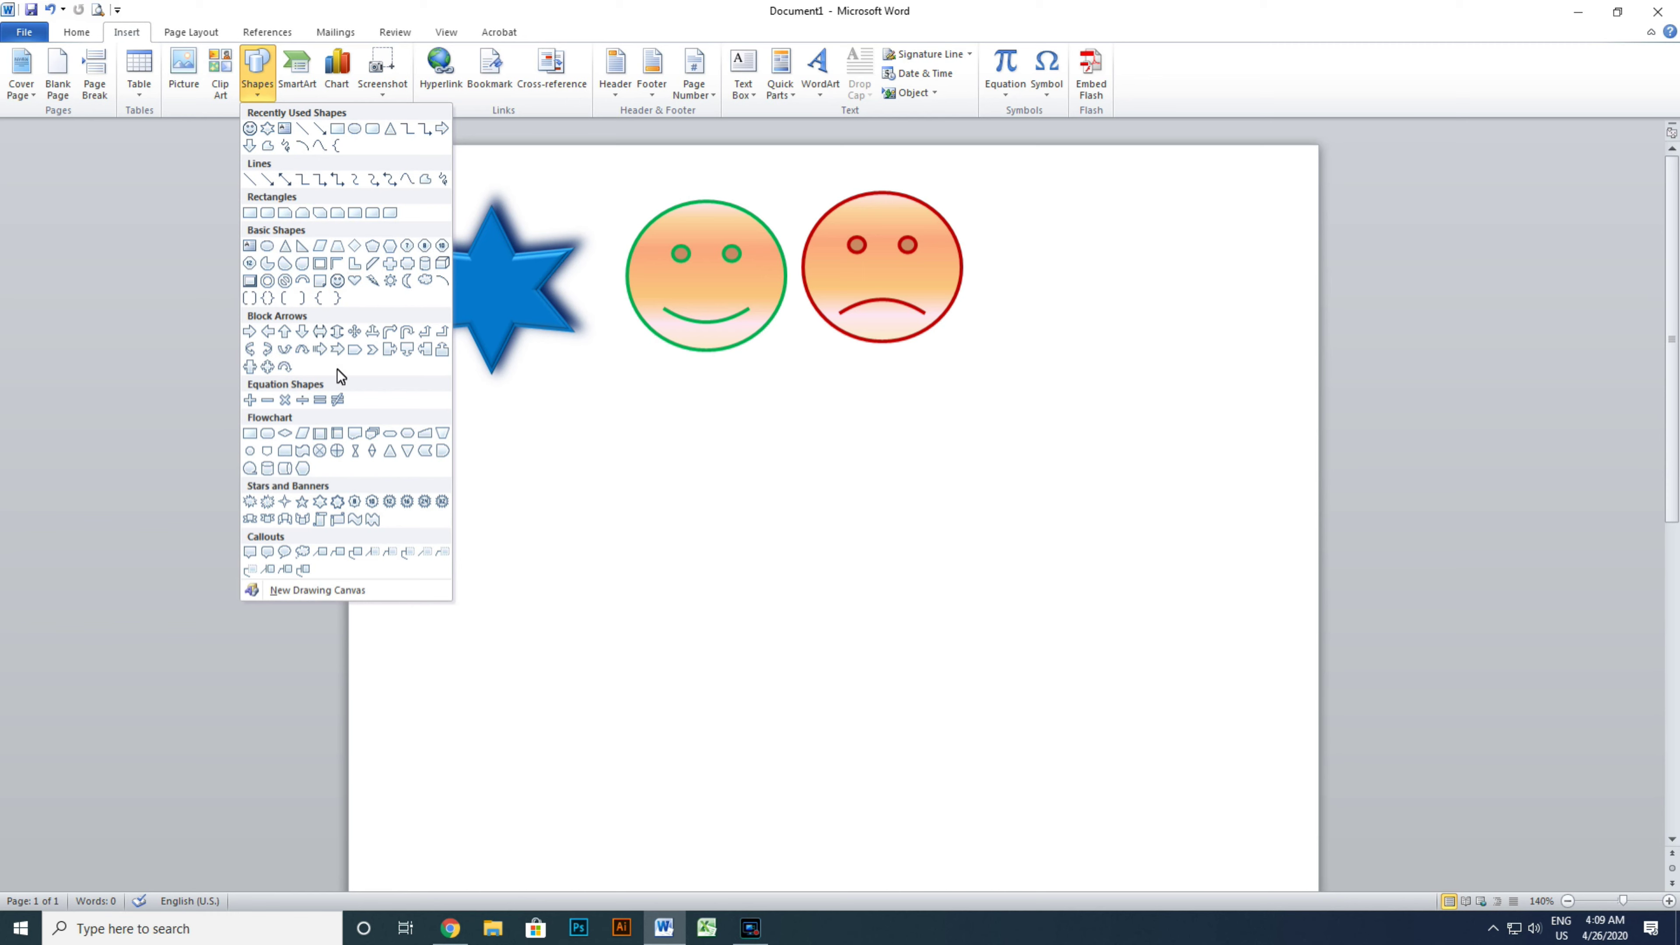
left_click(357, 284)
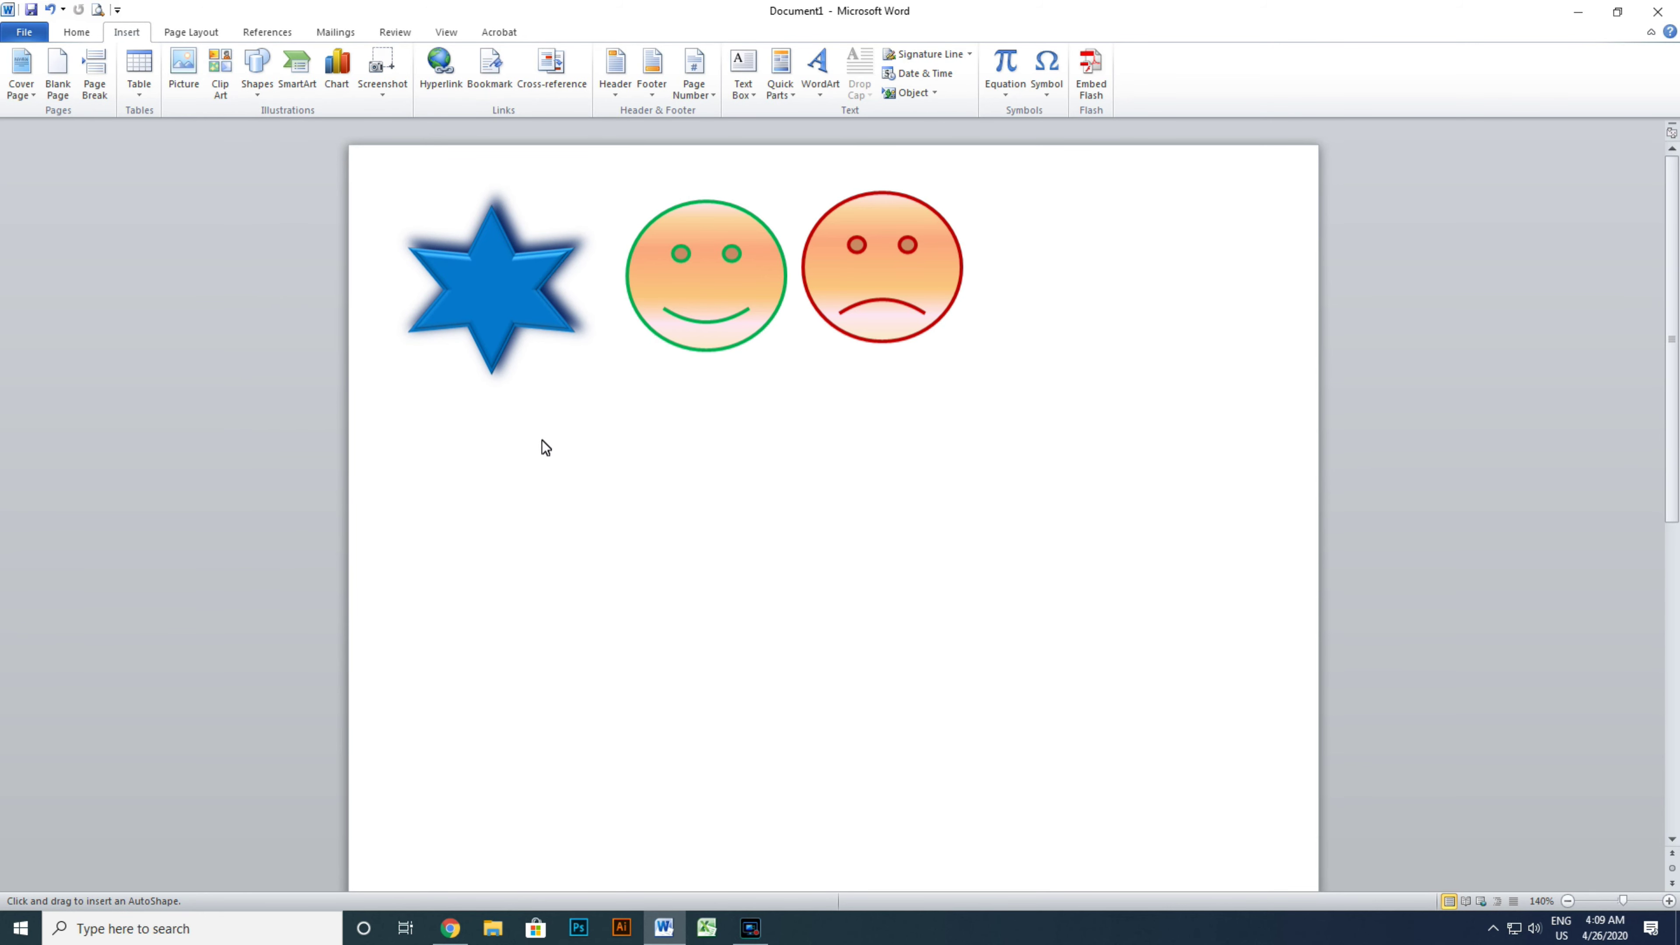
left_click_drag(539, 434, 852, 641)
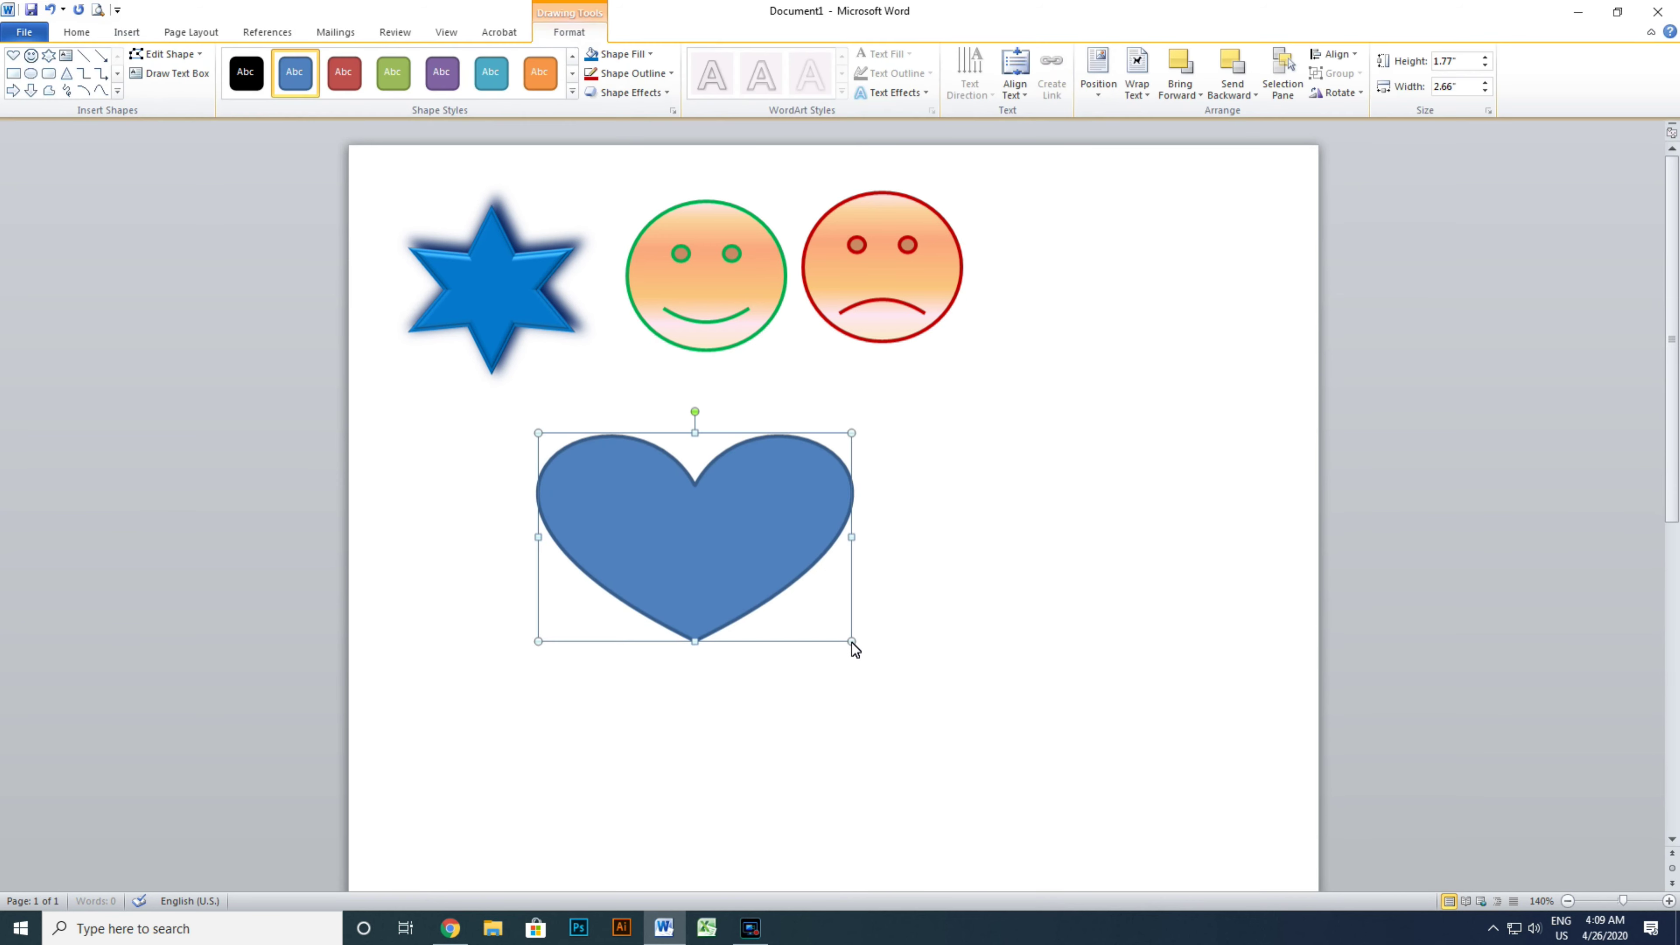
left_click(571, 92)
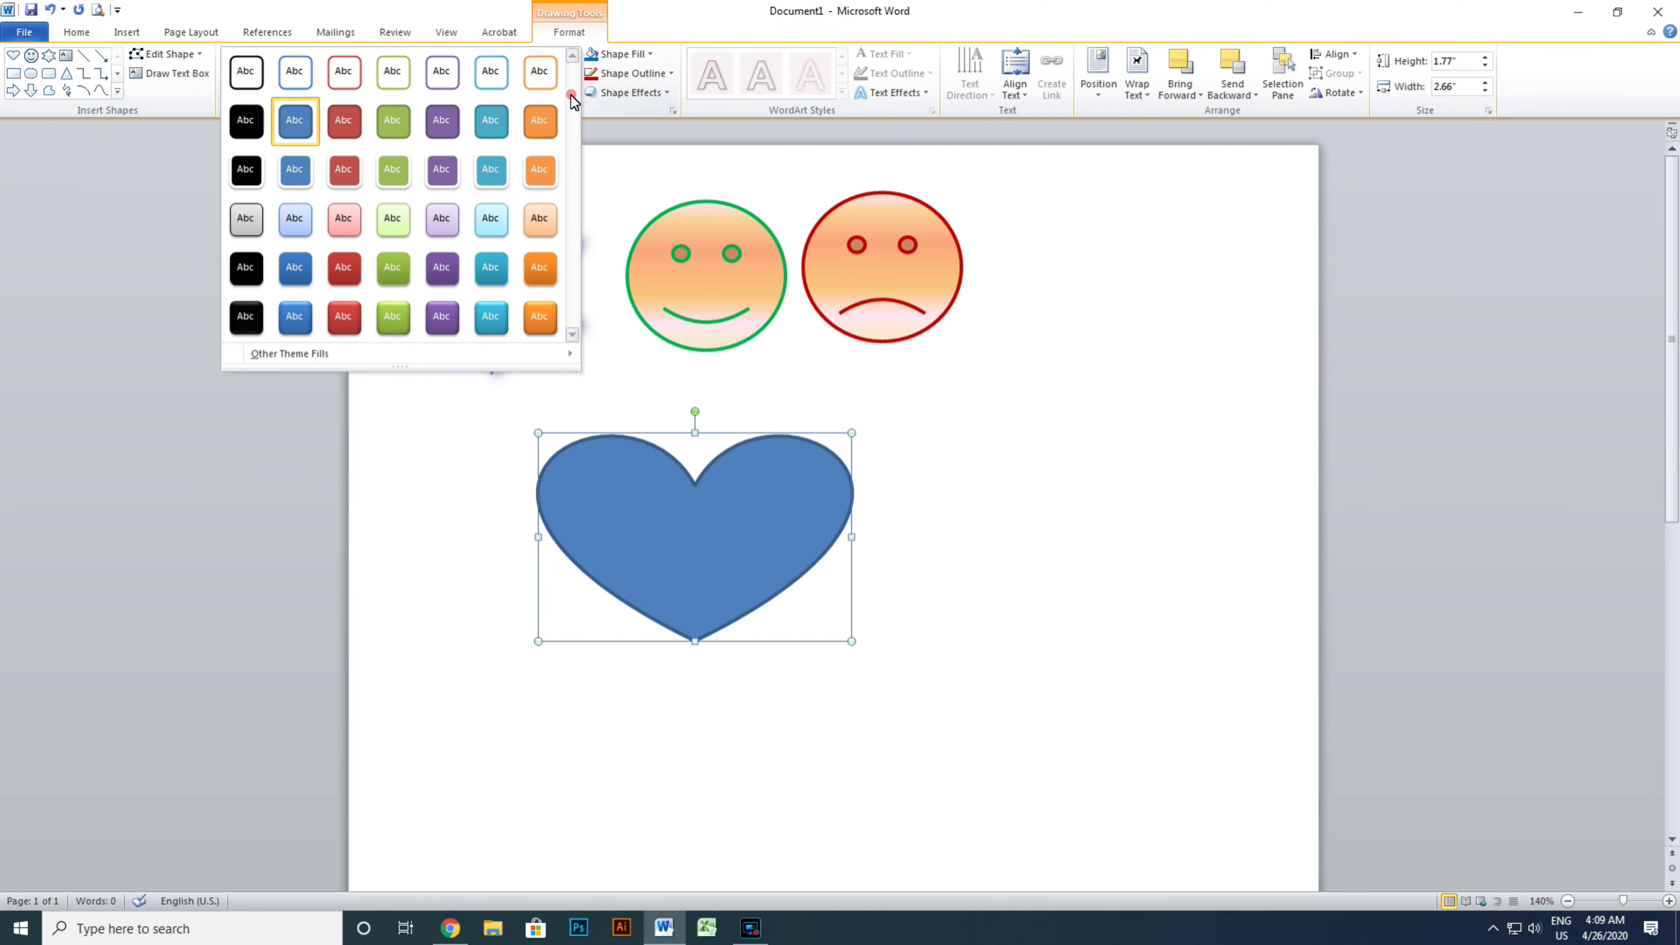
left_click(393, 317)
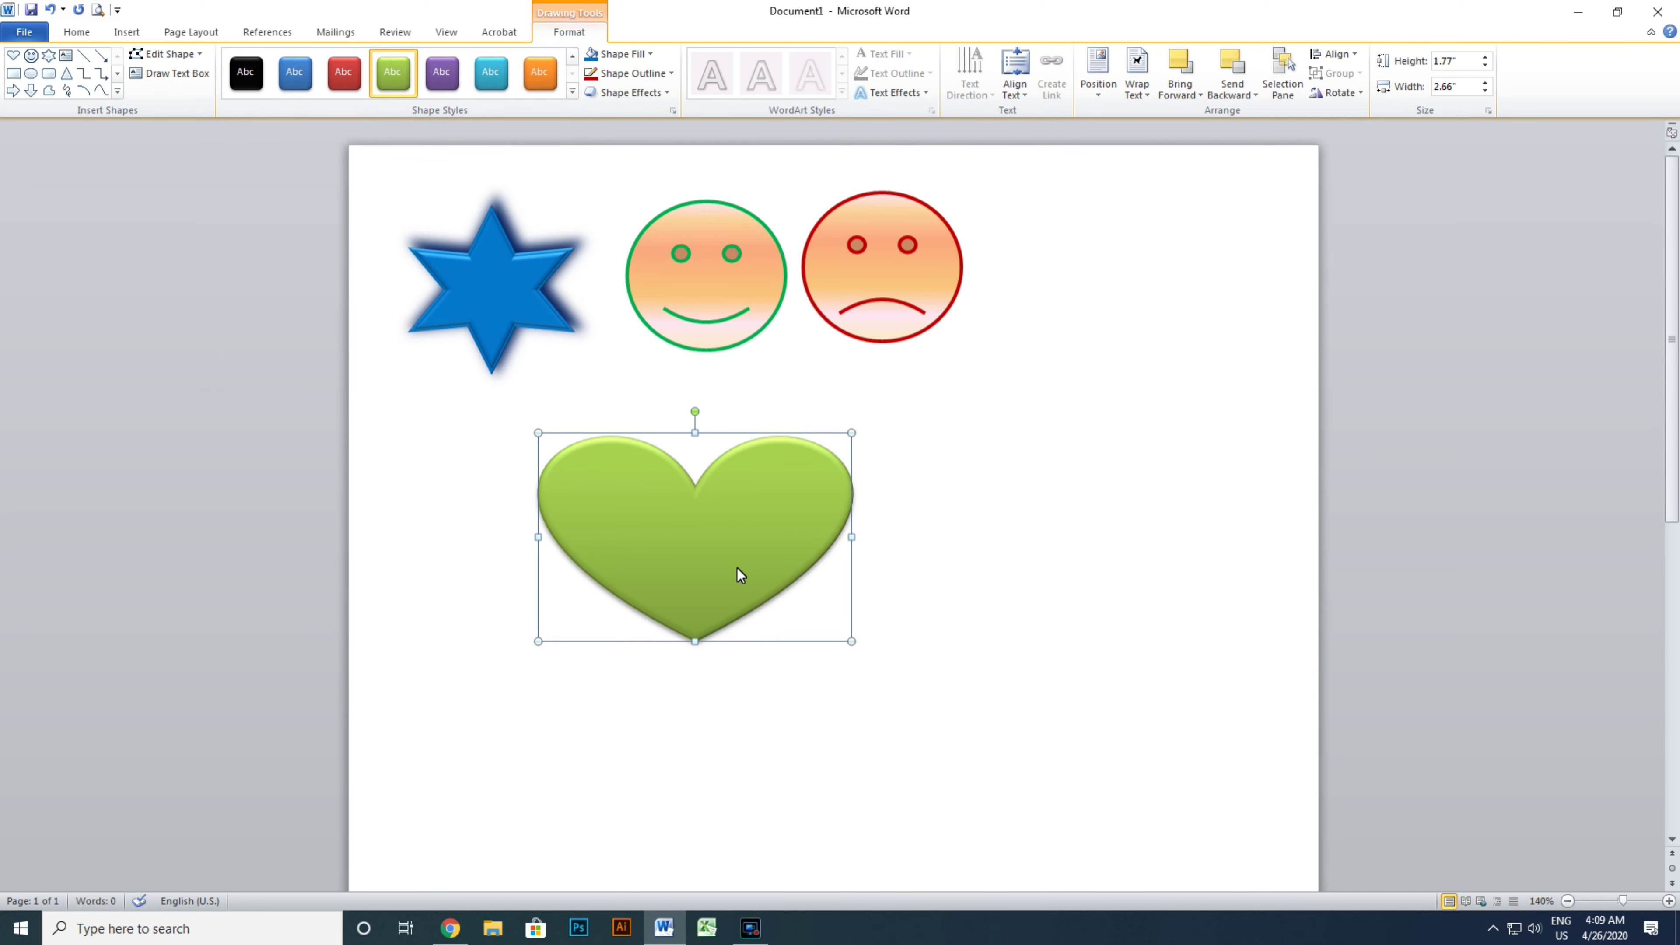
- Ctrl-drag a copy of the green heart and offset it right so the two overlap
left_click_drag(739, 567, 821, 613, "ctrl")
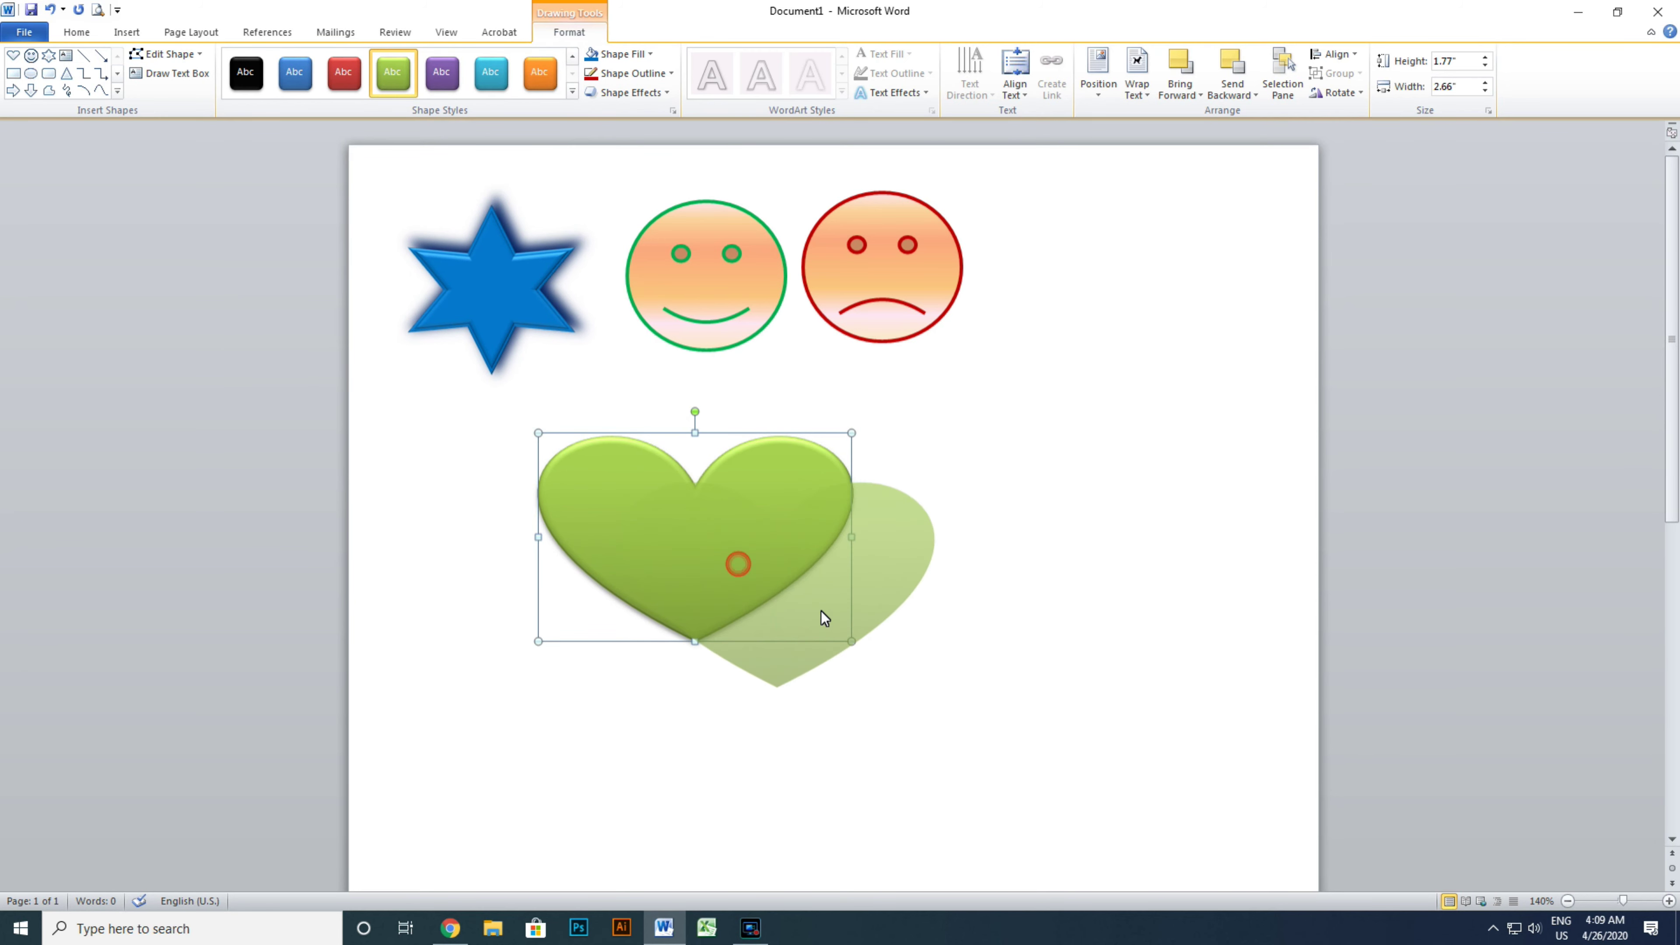
left_click_drag(838, 604, 873, 587)
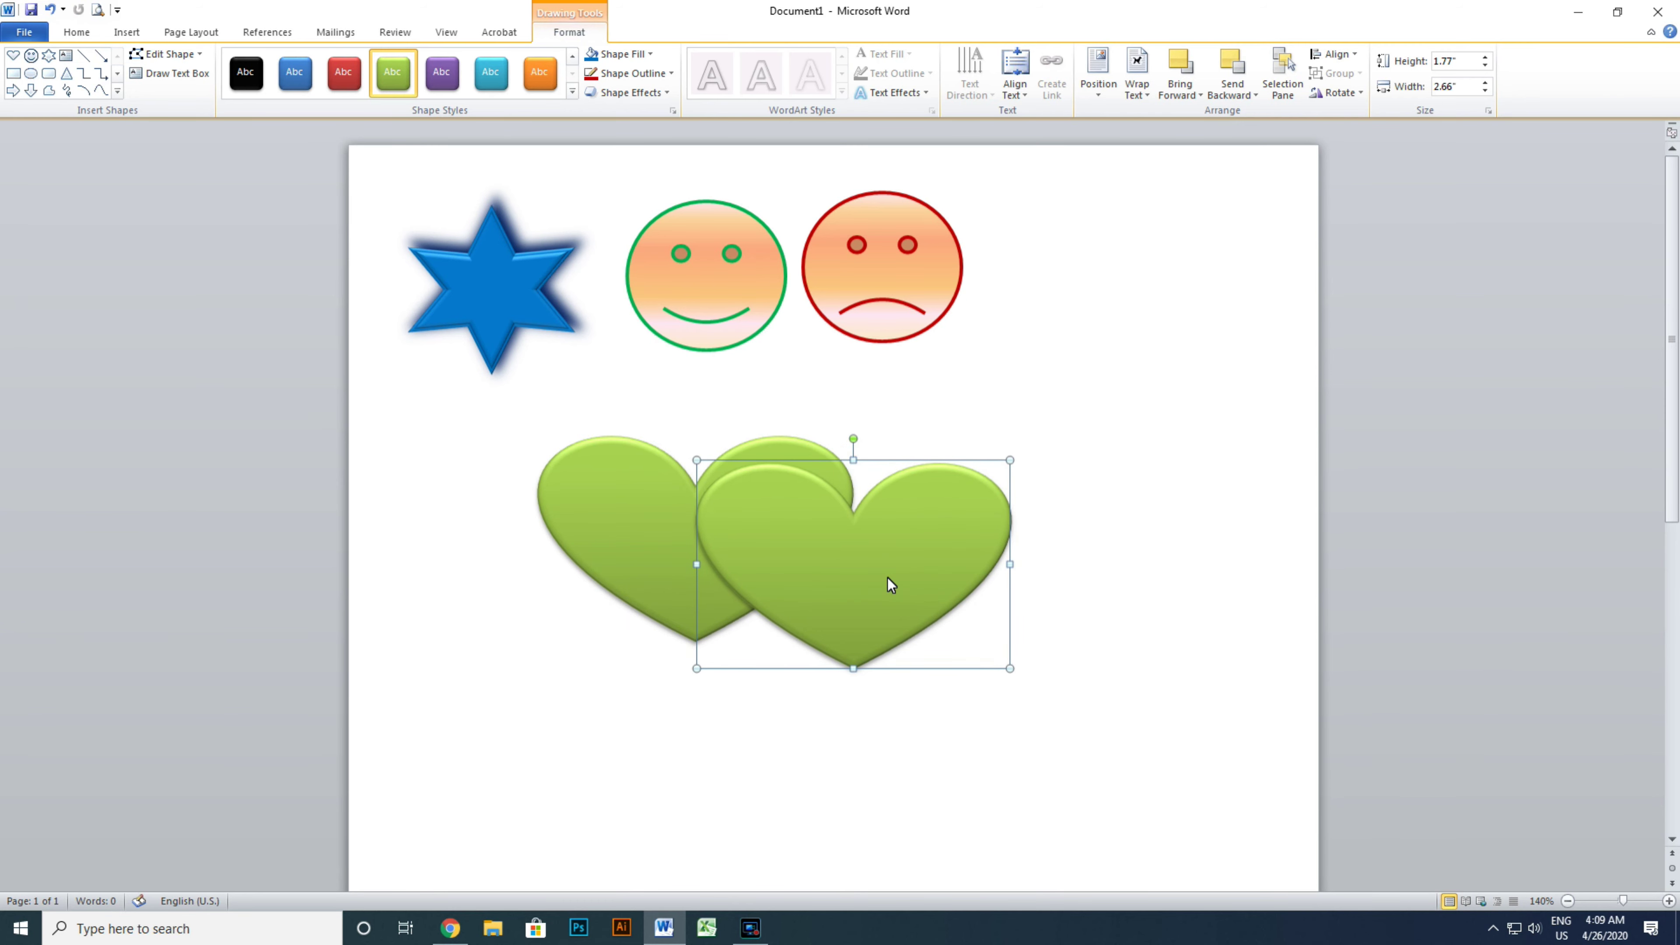
left_click(1109, 509)
scroll(741, 564, "down", 1)
scroll(741, 564, "down", 2)
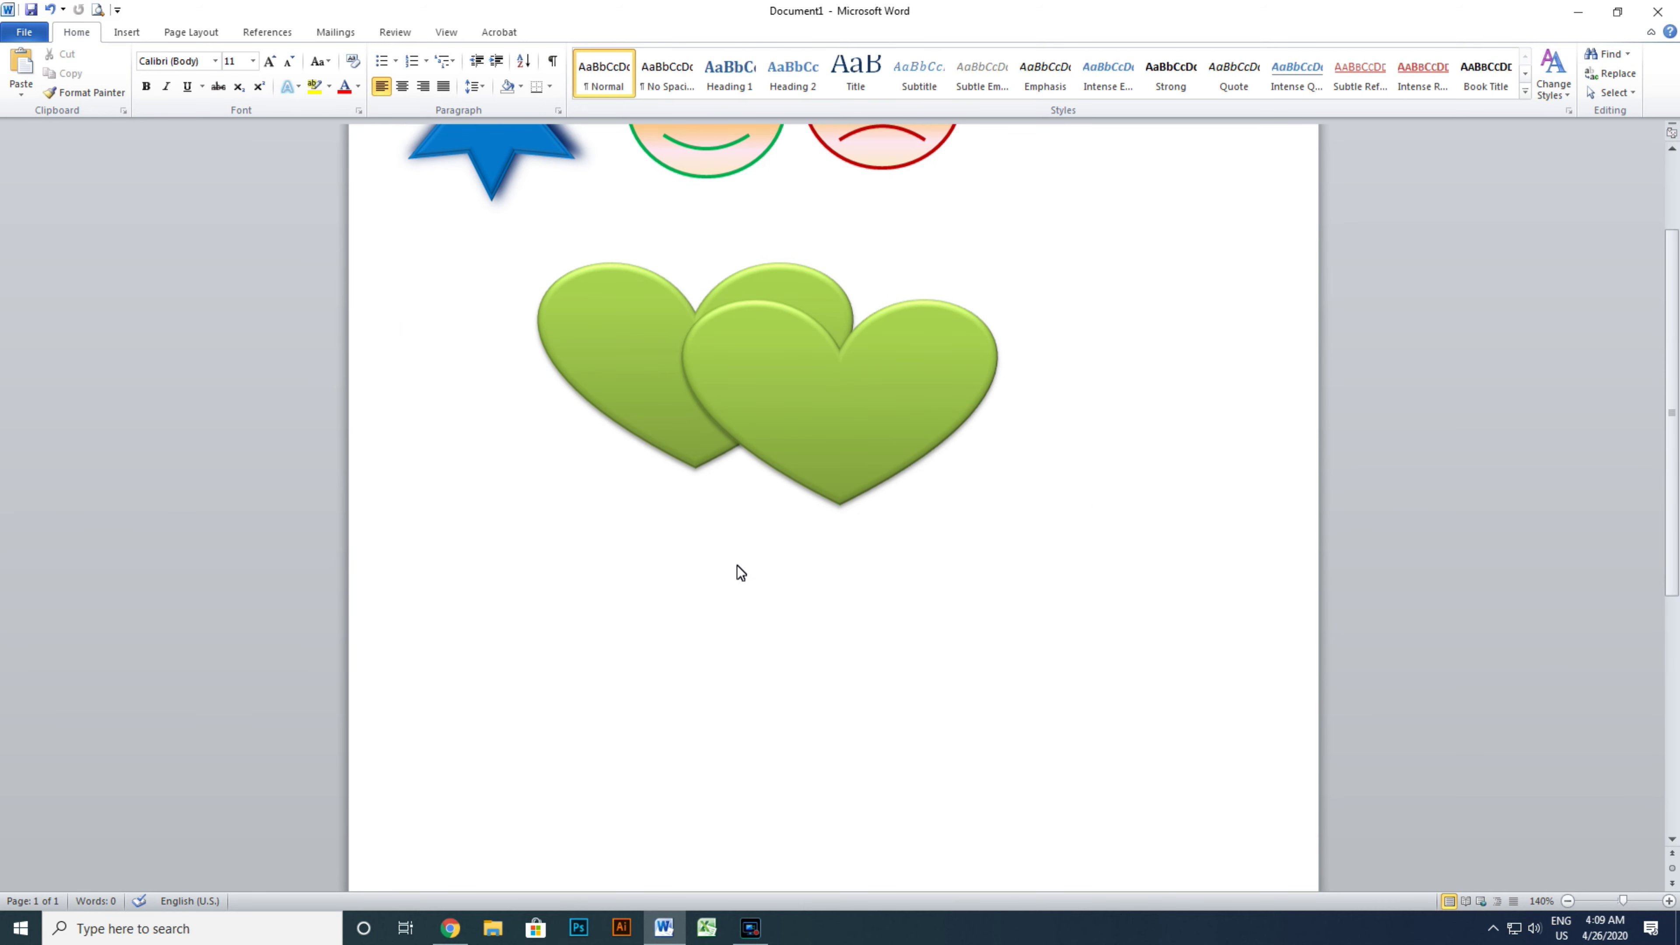
- Draw a 3.68 by 6.54 inch blue rectangle below the hearts and open its Gradient fill settings
left_click(145, 33)
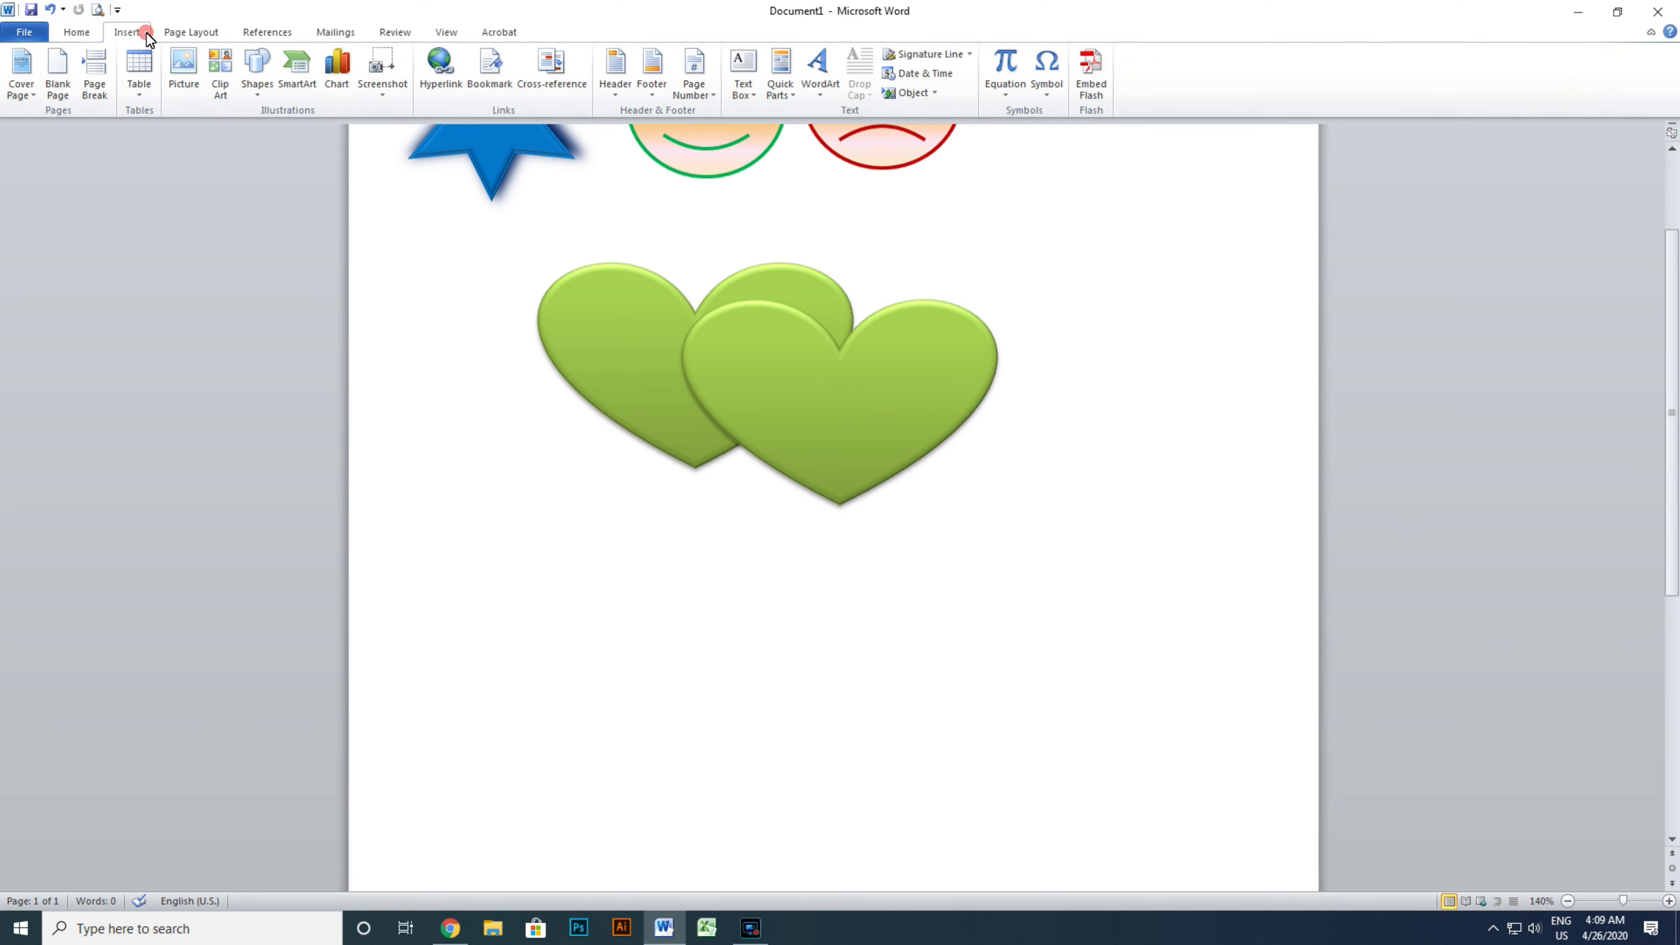
left_click(253, 90)
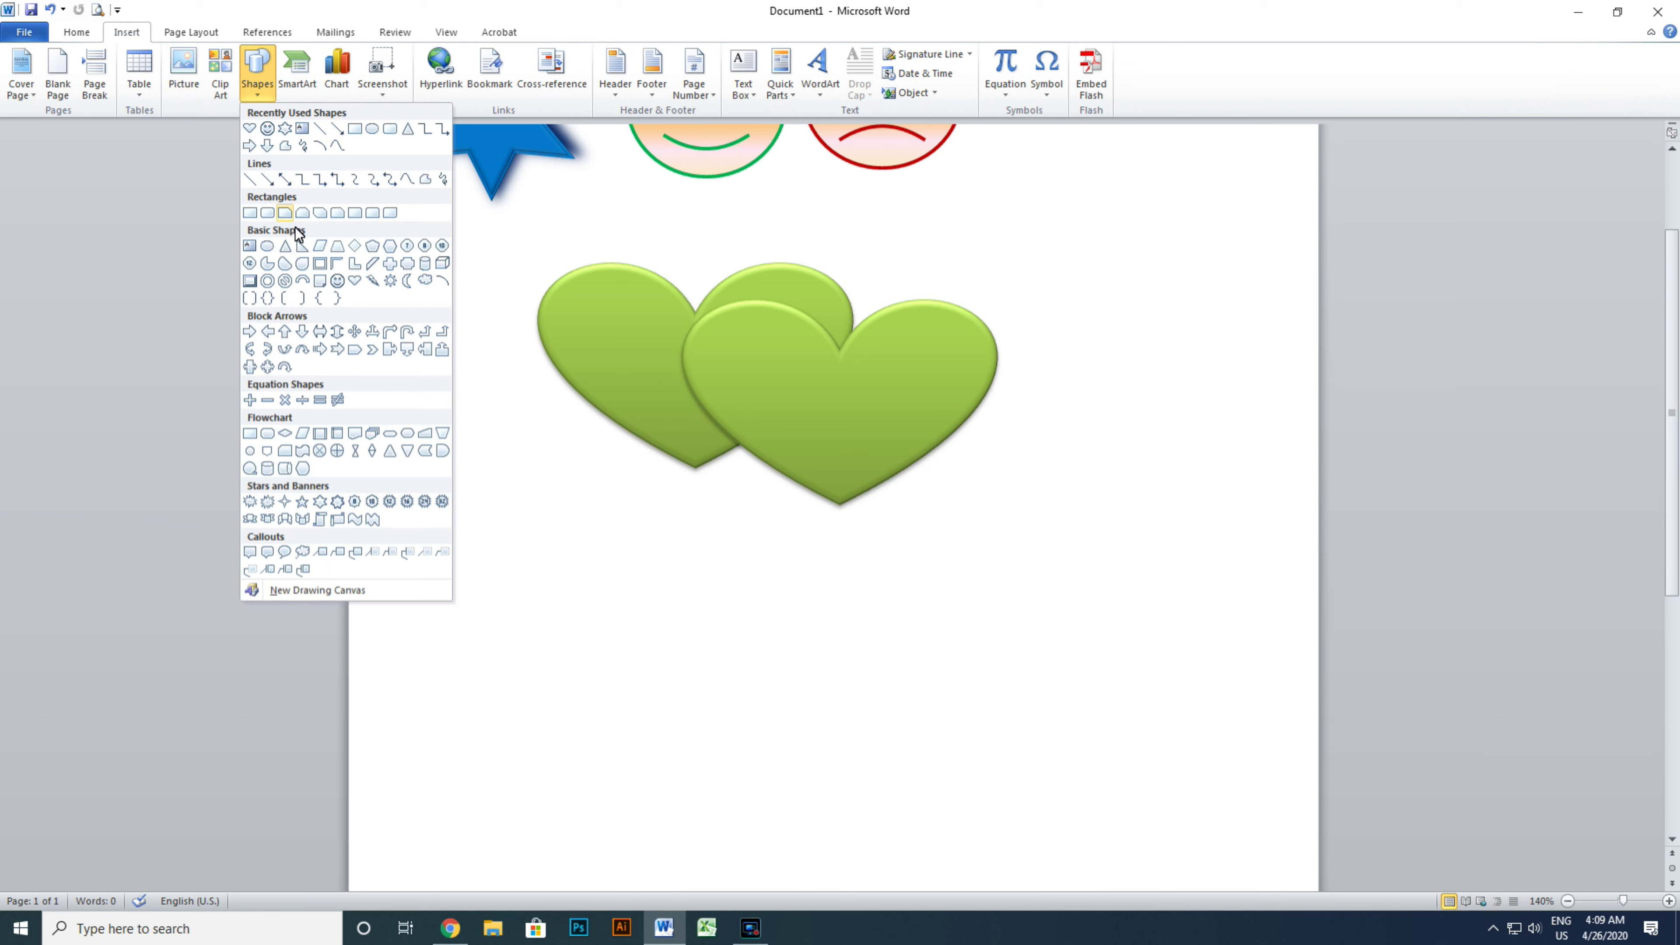
left_click(252, 214)
scroll(754, 443, "down", 4)
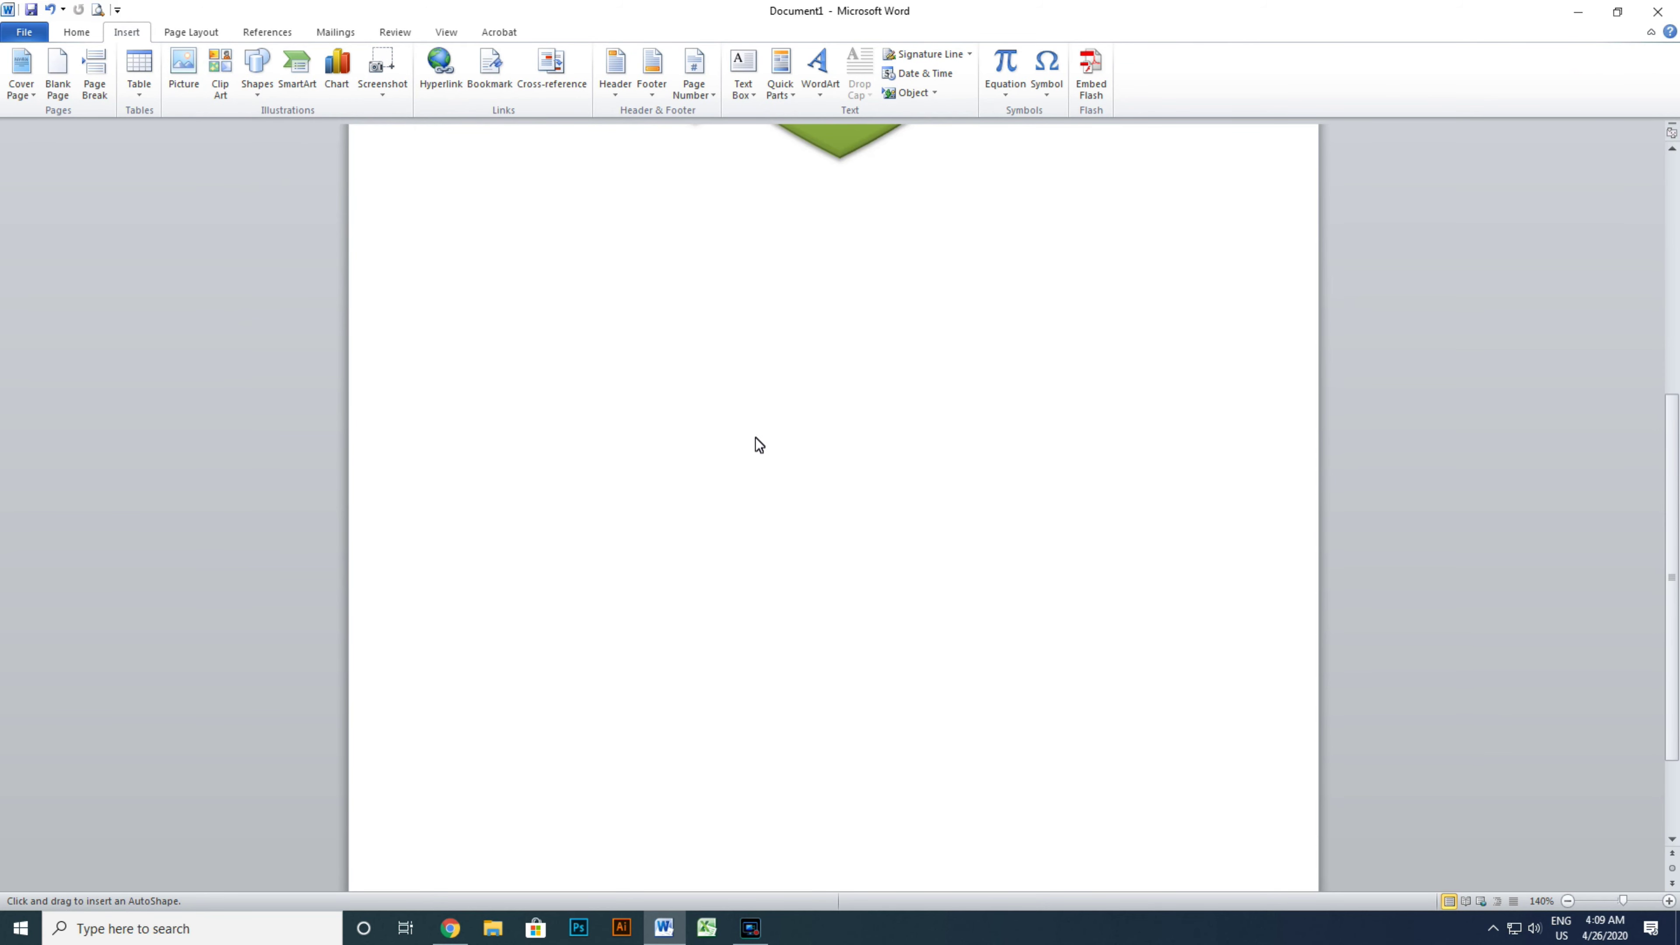
left_click_drag(474, 251, 1243, 685)
left_click_drag(800, 520, 770, 518)
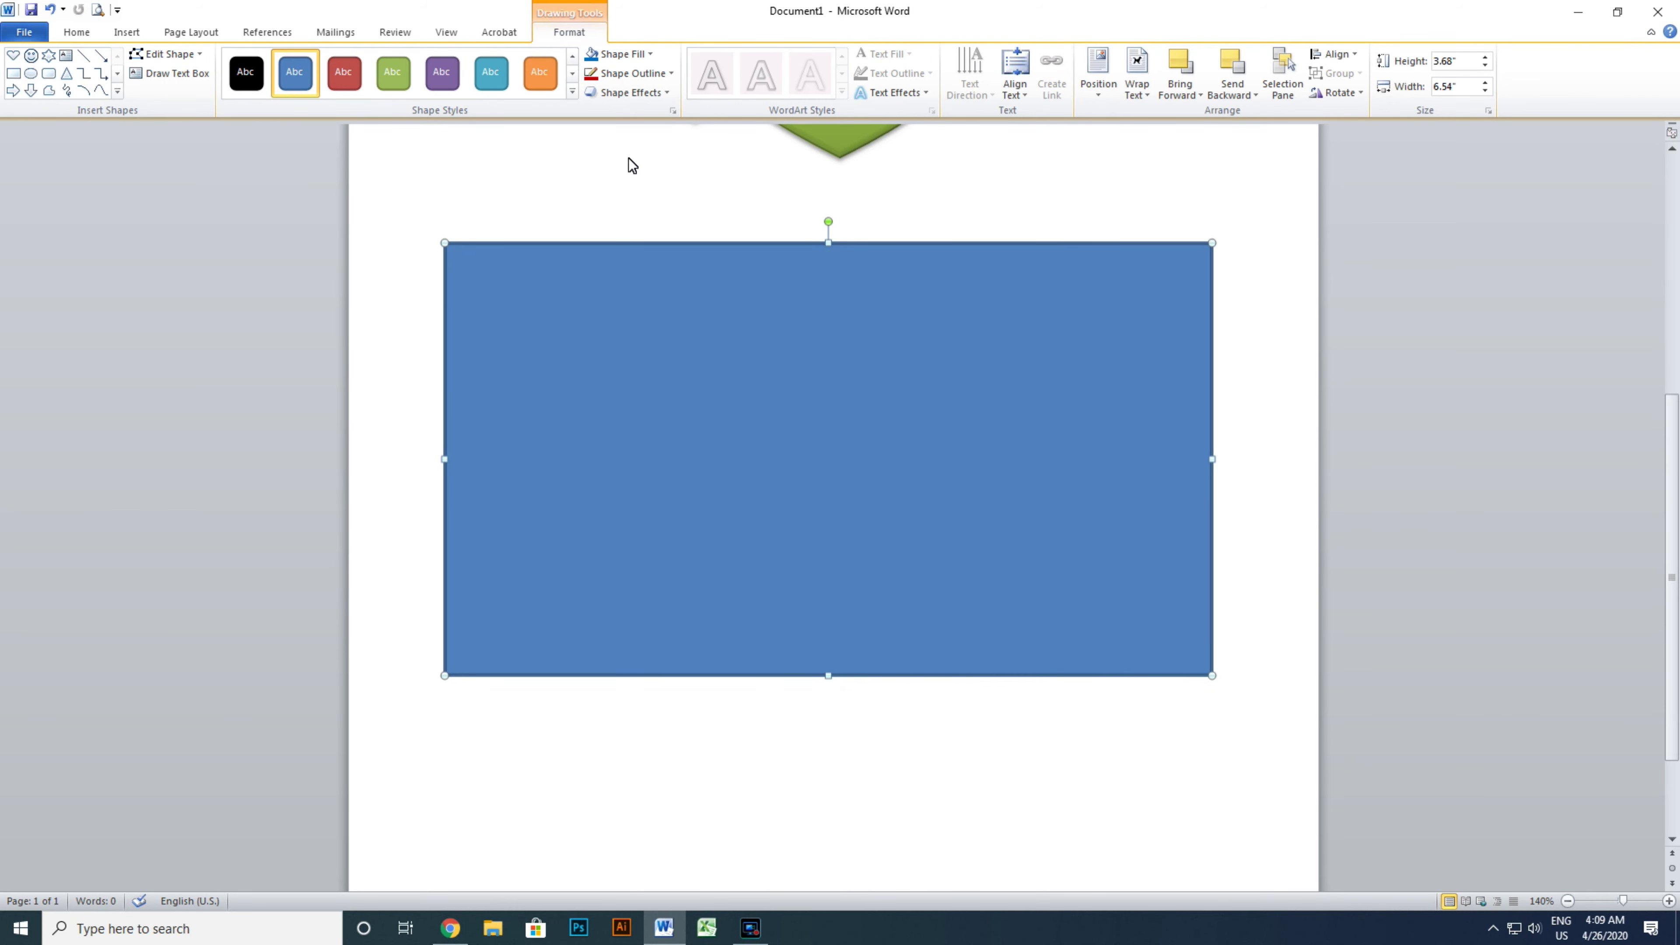
left_click(646, 56)
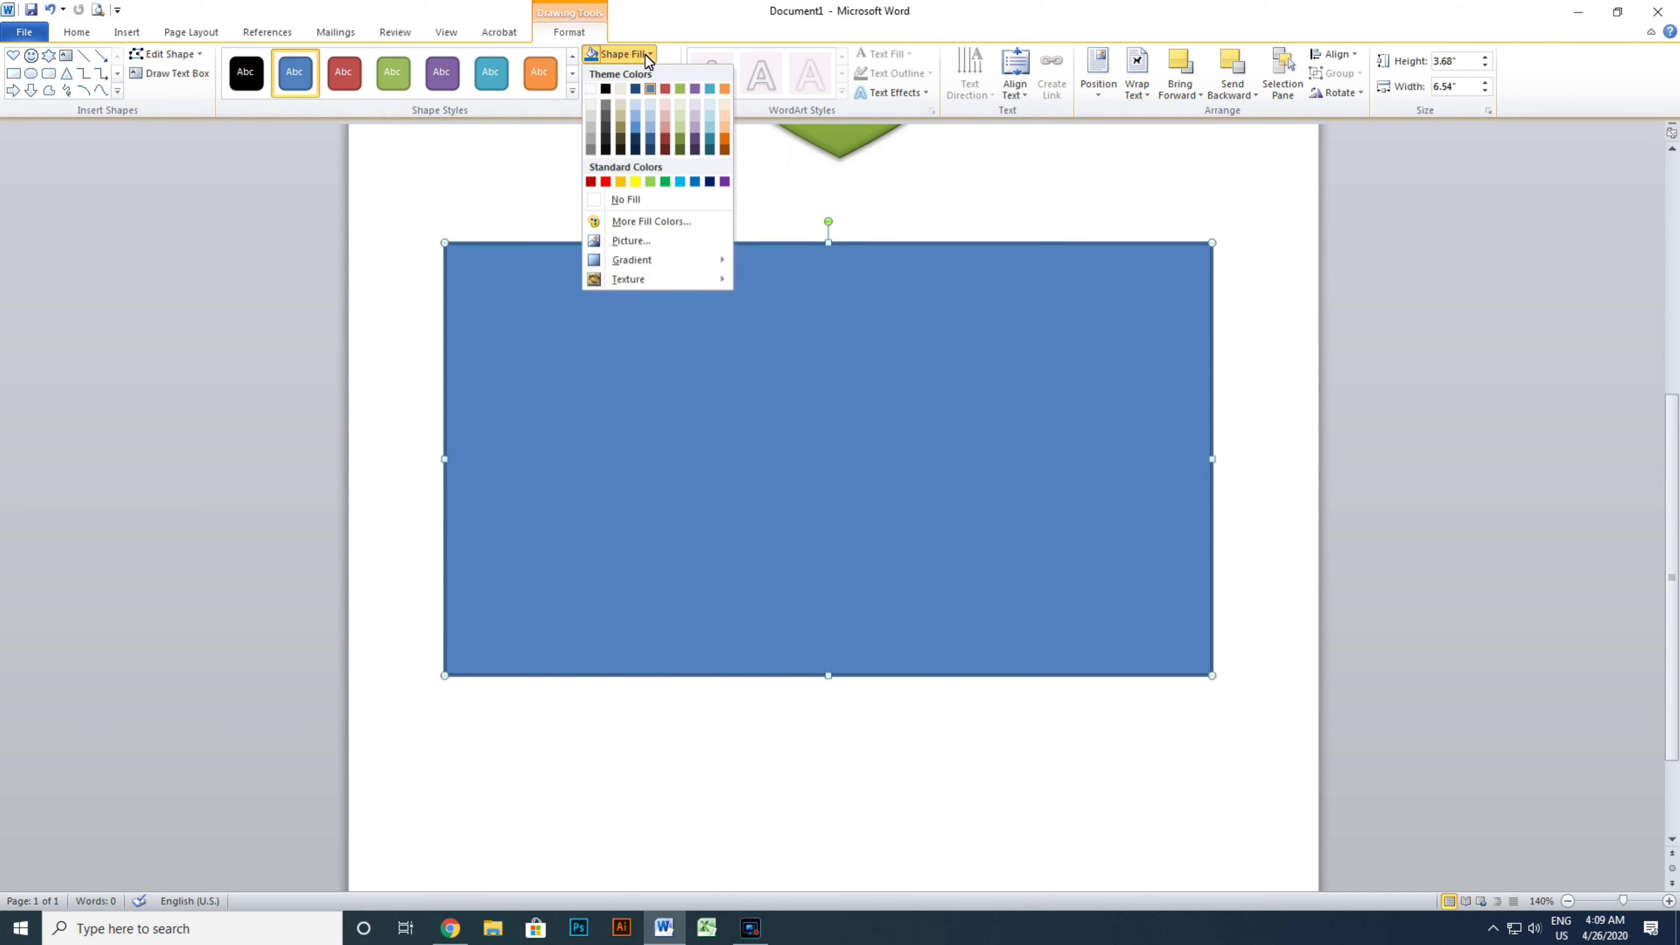
mouse_move(633, 260)
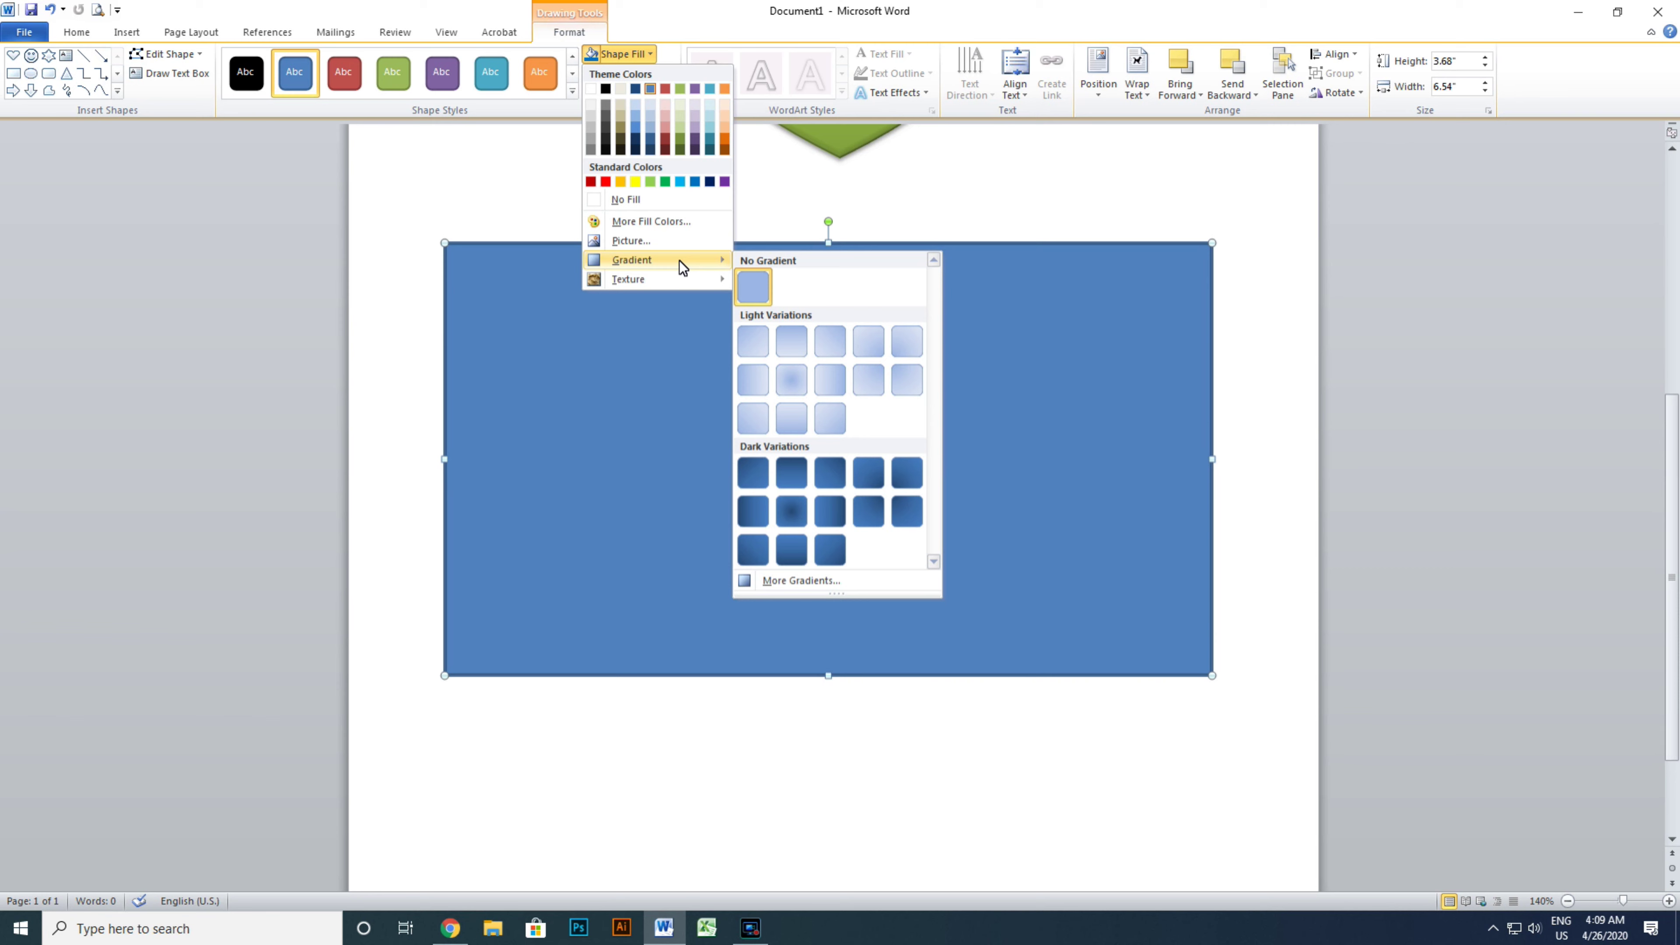
left_click(802, 580)
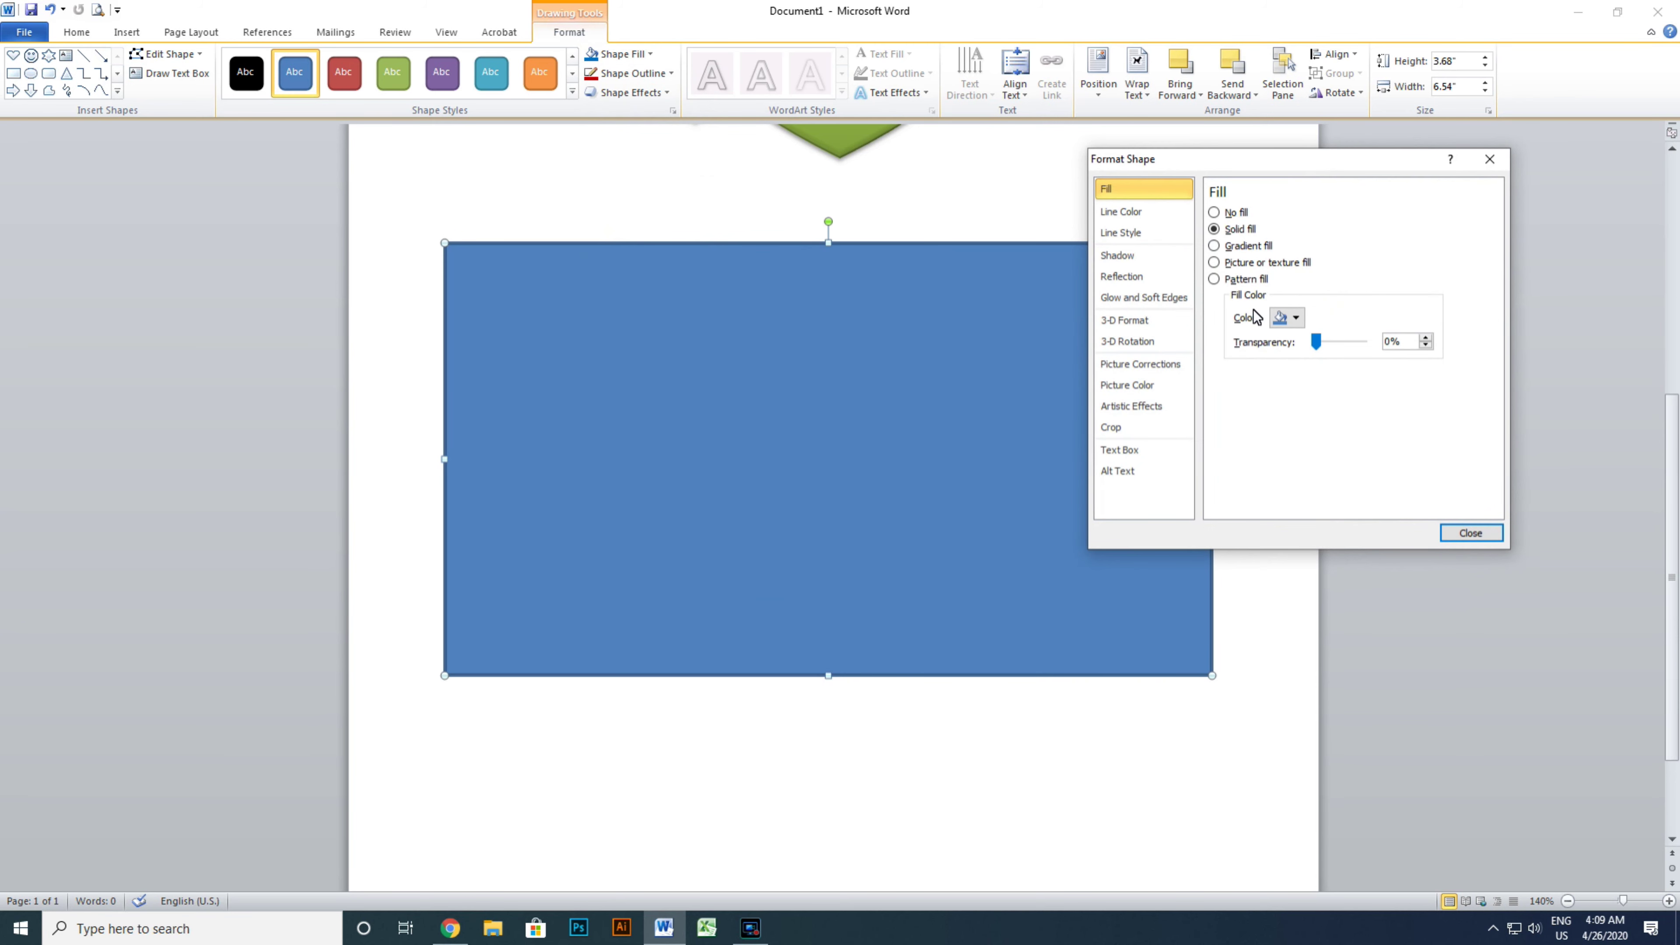
- Switch the rectangle from solid blue to a gradient fill and remove one gradient stop
left_click(1265, 248)
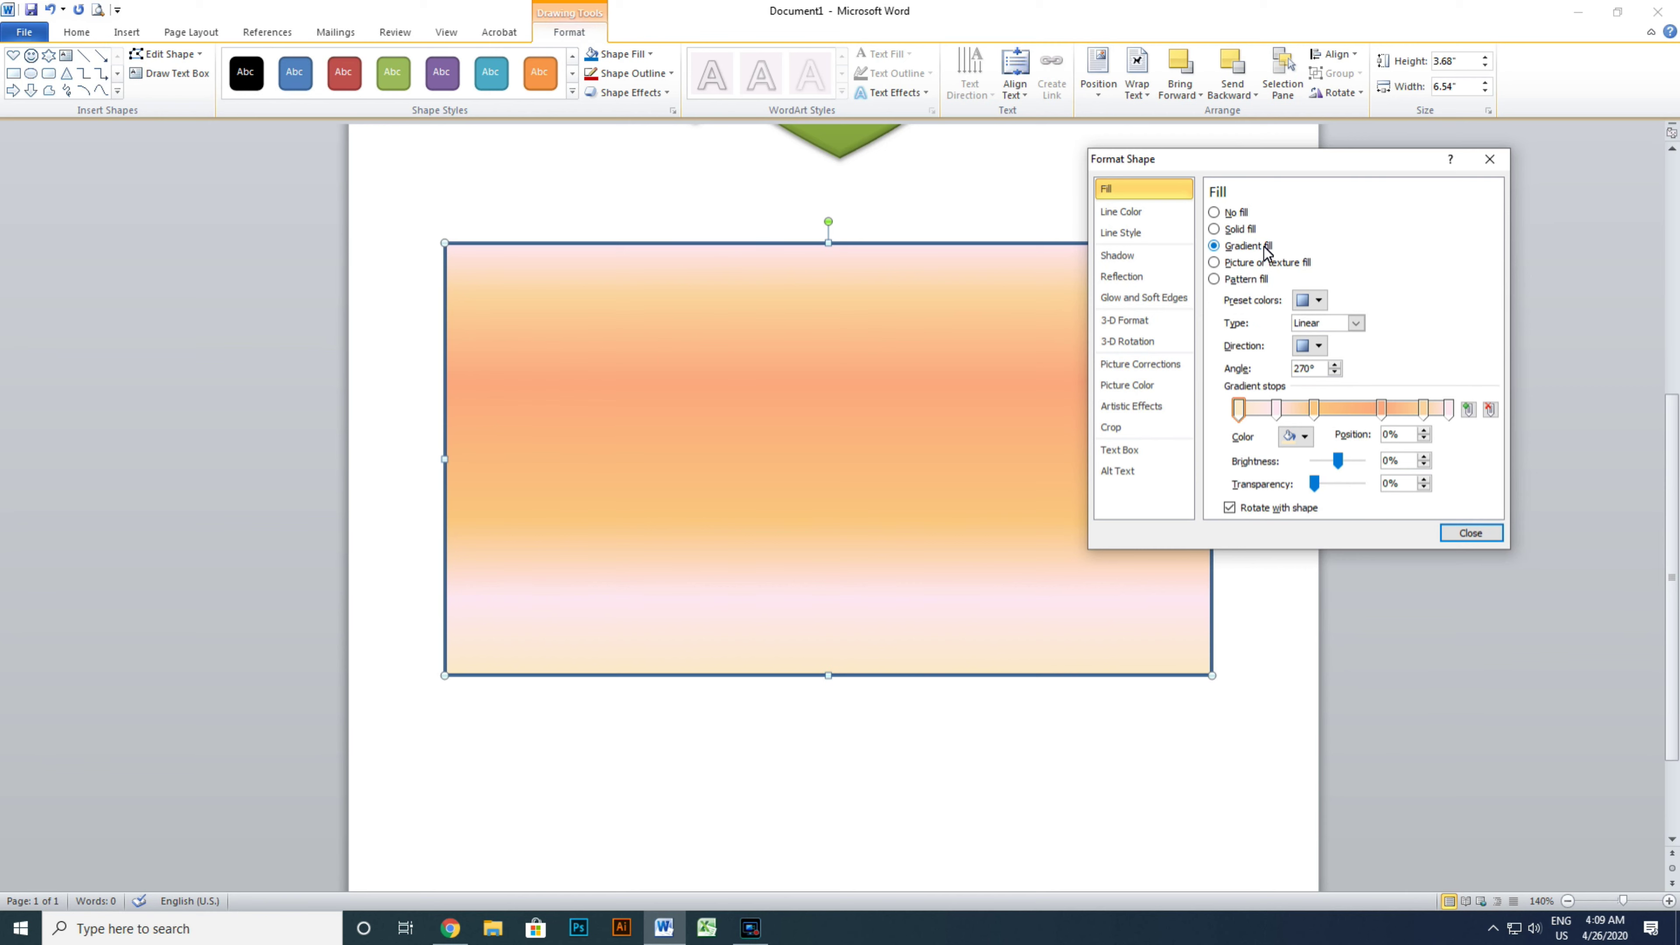
left_click(1323, 299)
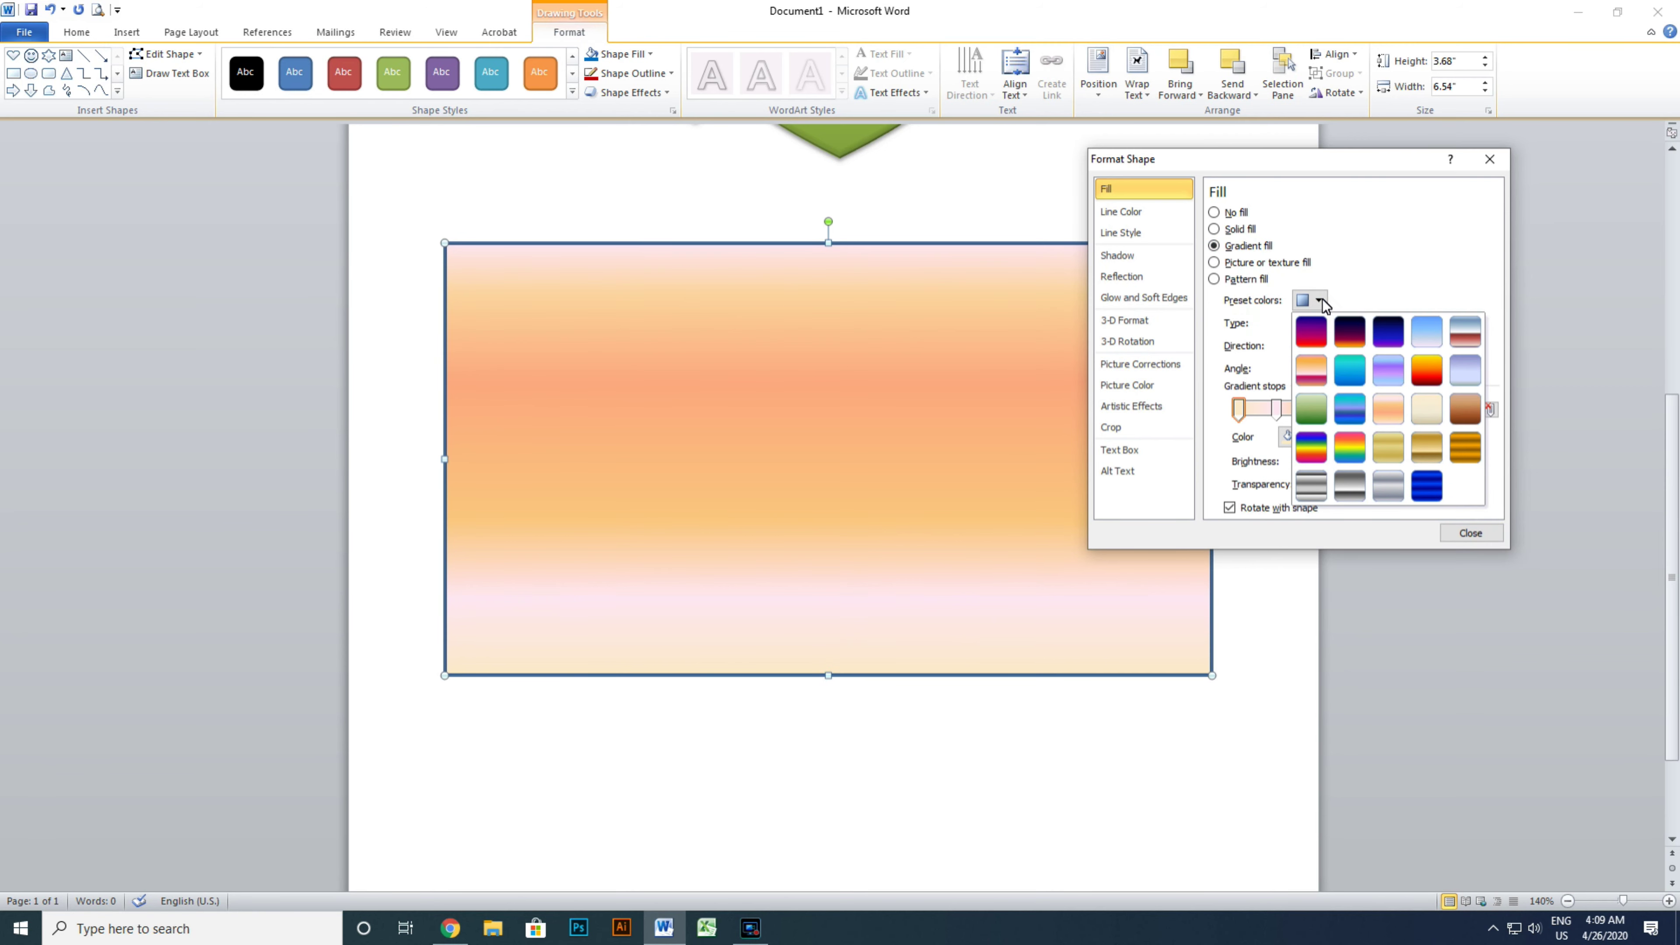
left_click(1321, 301)
left_click(1321, 301)
left_click(1322, 301)
left_click(1313, 409)
- Add a gradient stop at 45% and slide the 18% stop to 21%
left_click(1489, 409)
left_click(1333, 410)
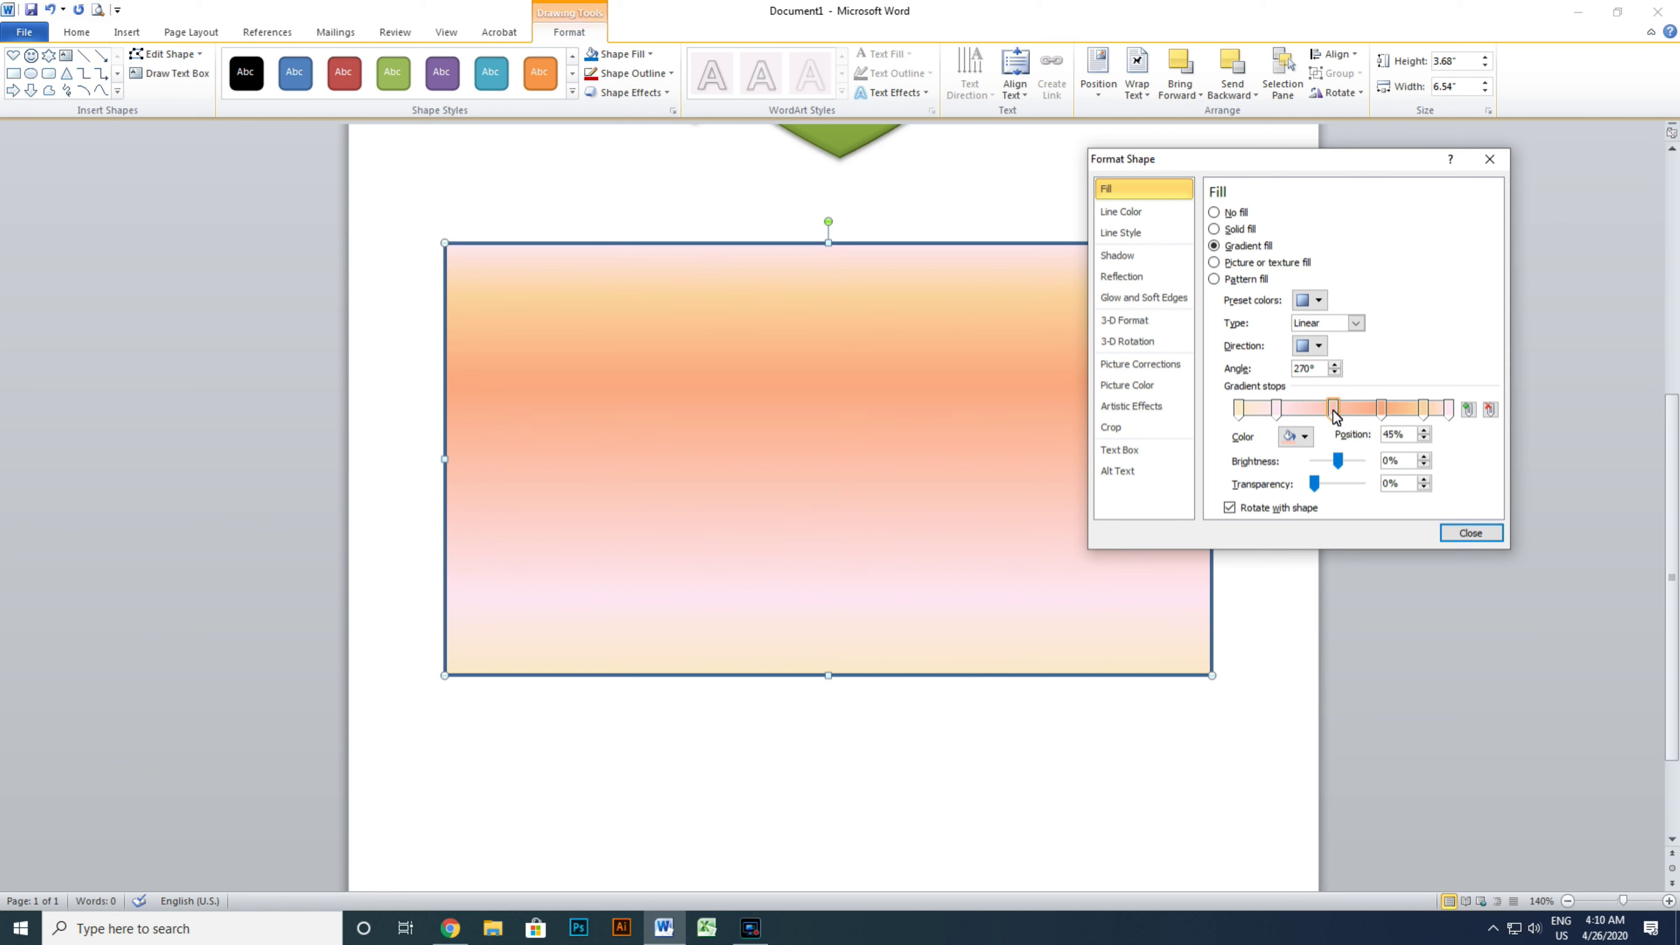
left_click(1276, 409)
left_click_drag(1276, 409, 1282, 409)
left_click(1239, 409)
left_click(1282, 409)
left_click(1422, 408)
left_click(1448, 409)
left_click(1423, 409)
left_click(1282, 409)
left_click(1239, 409)
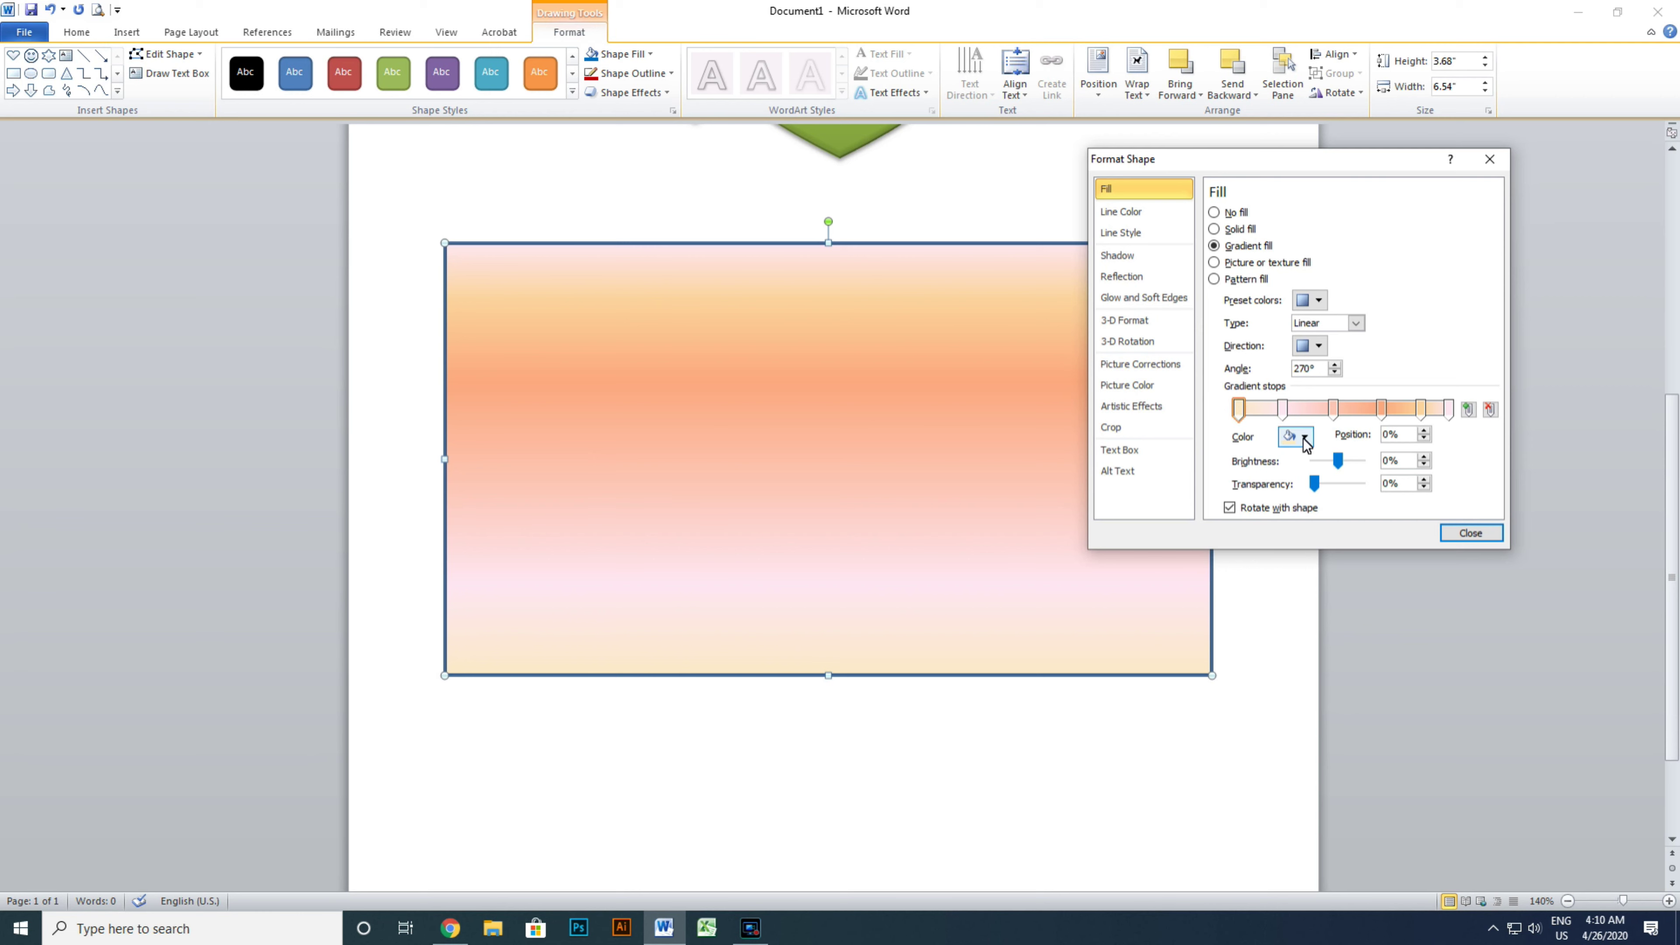
left_click(1239, 410)
left_click(1304, 438)
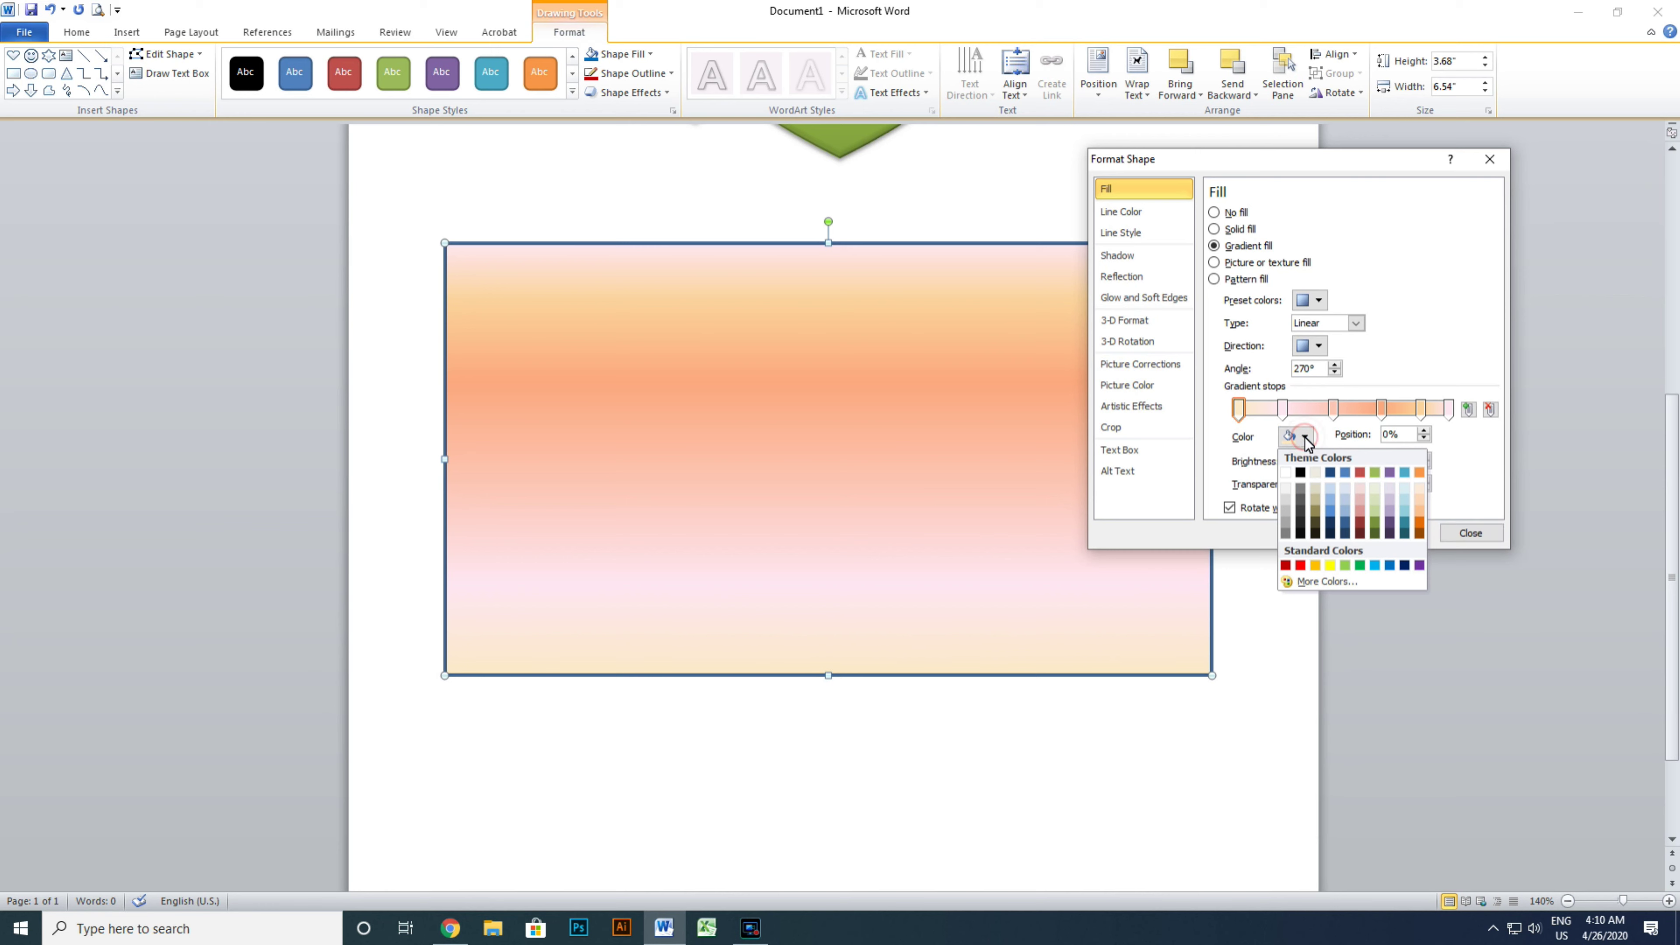
- Colour the gradient stops red, purple at 45%, green at 68%, blue at 87% and dark navy at 100%
left_click(1300, 566)
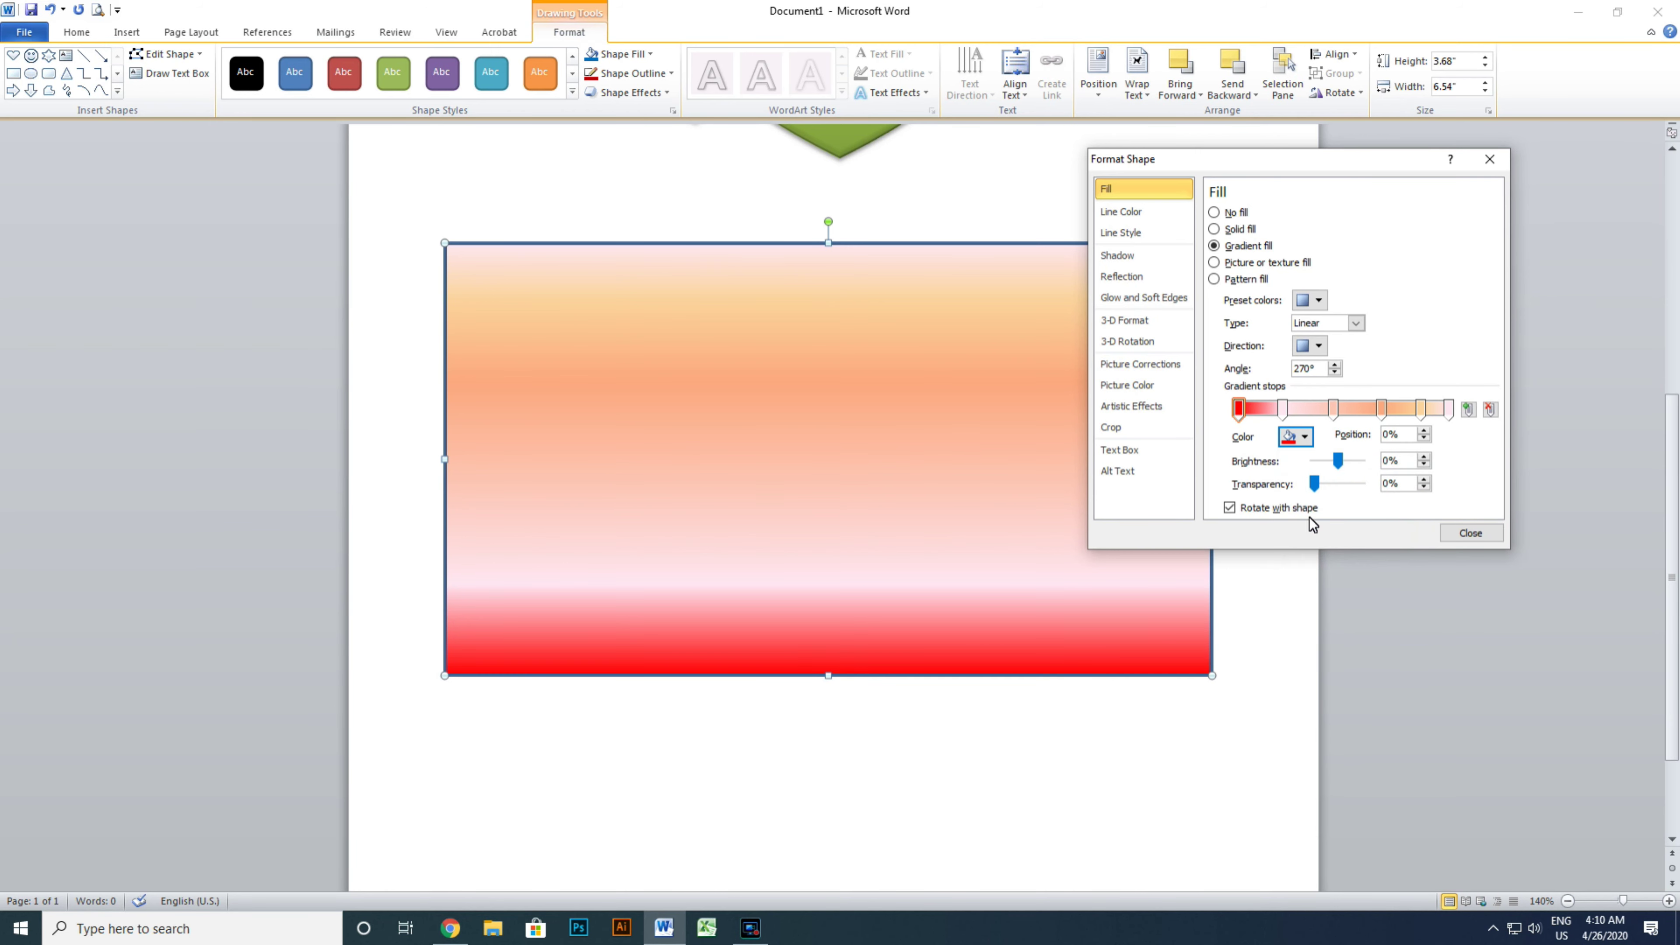
left_click(1333, 409)
left_click(1296, 436)
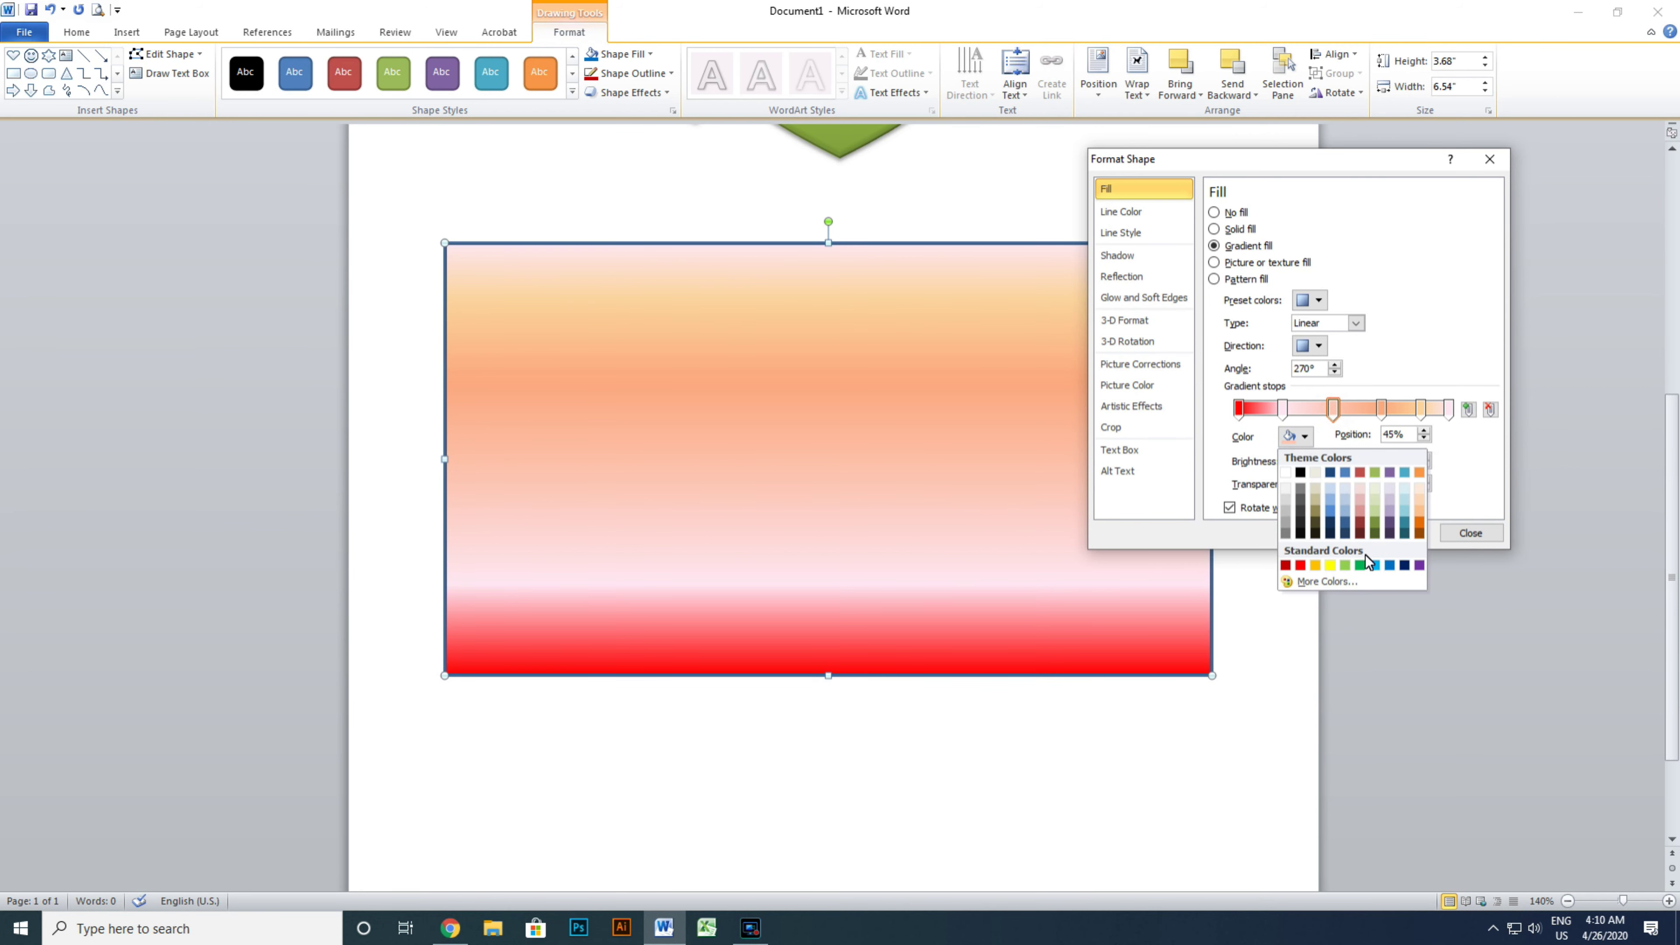
left_click(1419, 566)
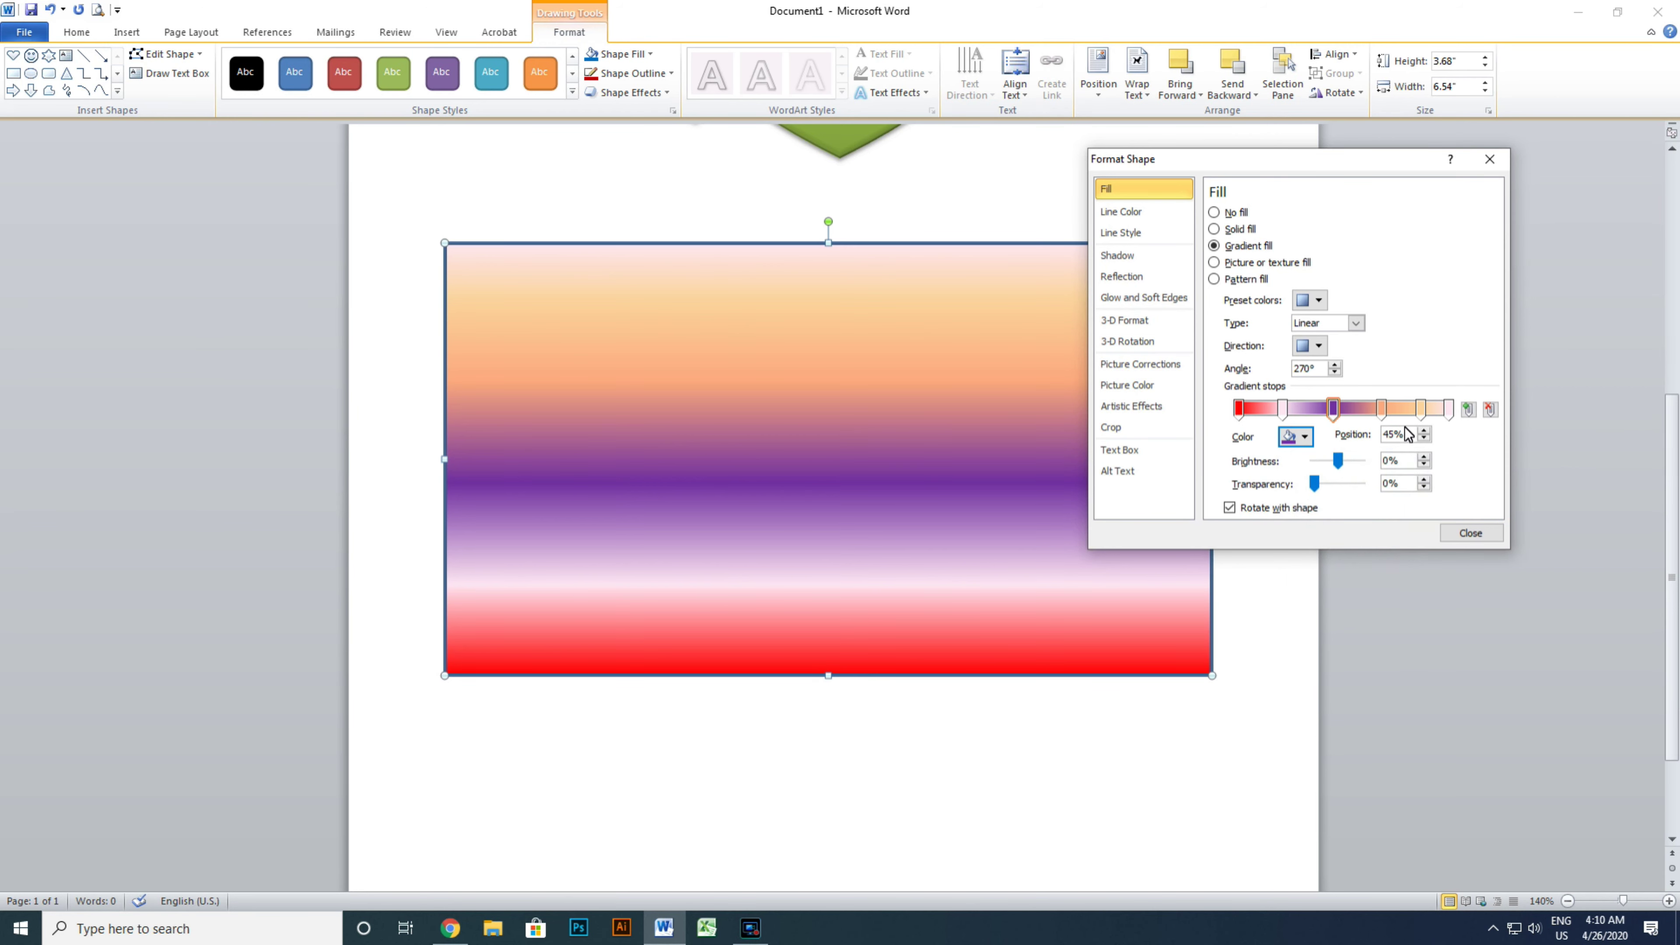
left_click(1383, 410)
left_click(1296, 436)
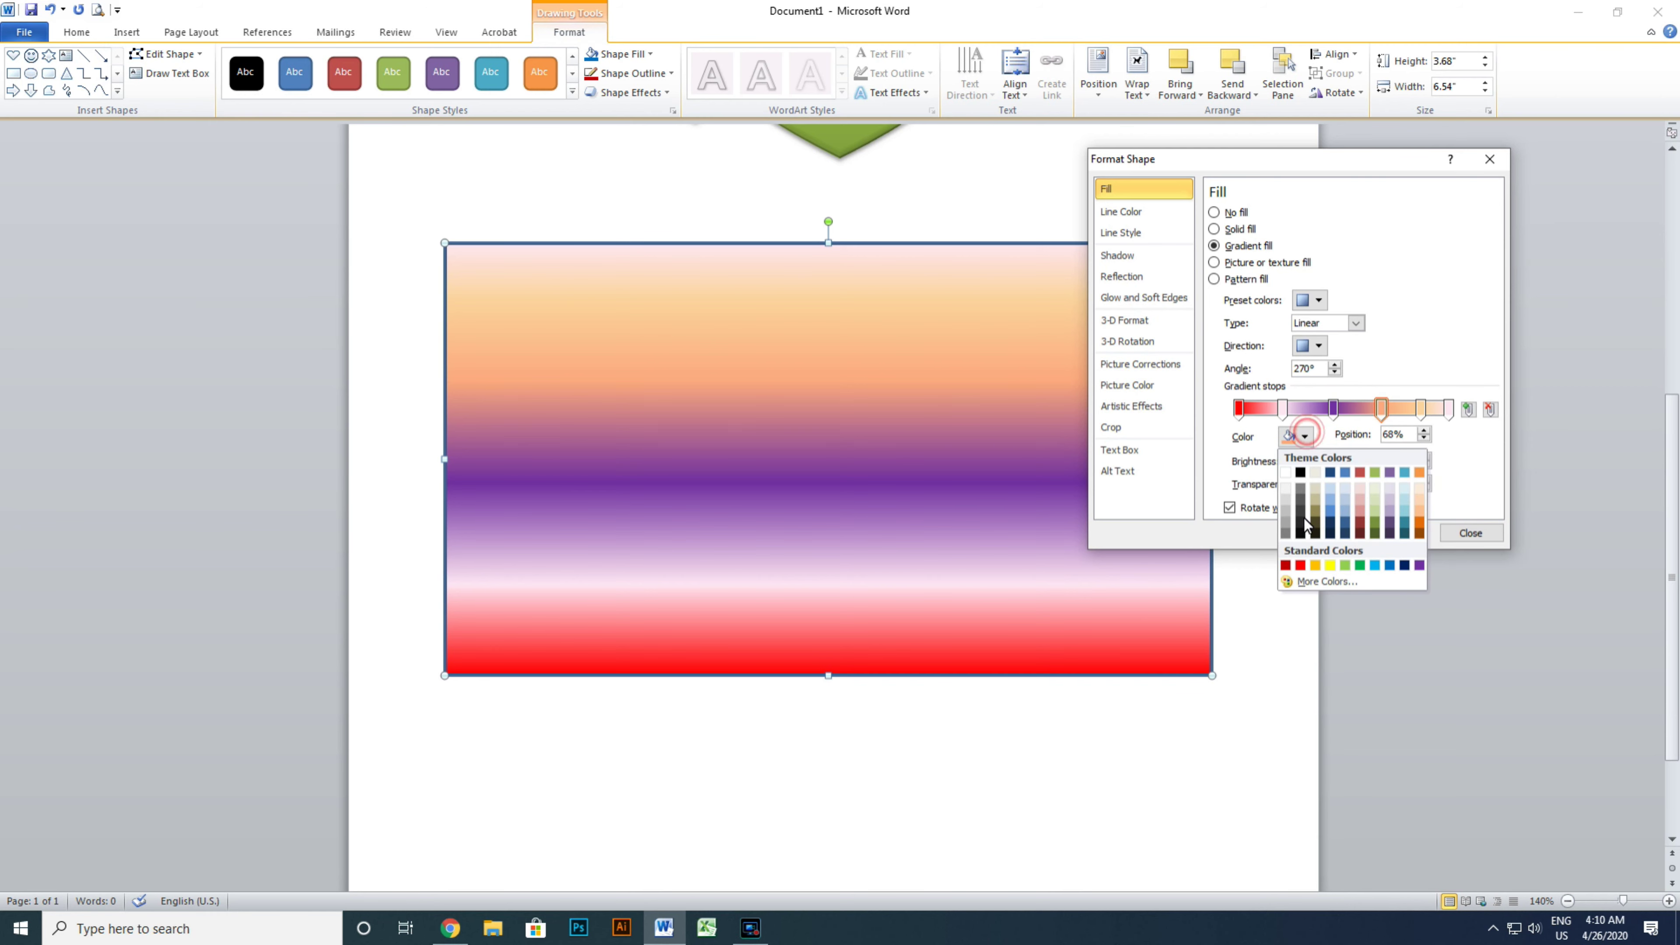
left_click(1359, 565)
left_click(1419, 409)
left_click(1296, 436)
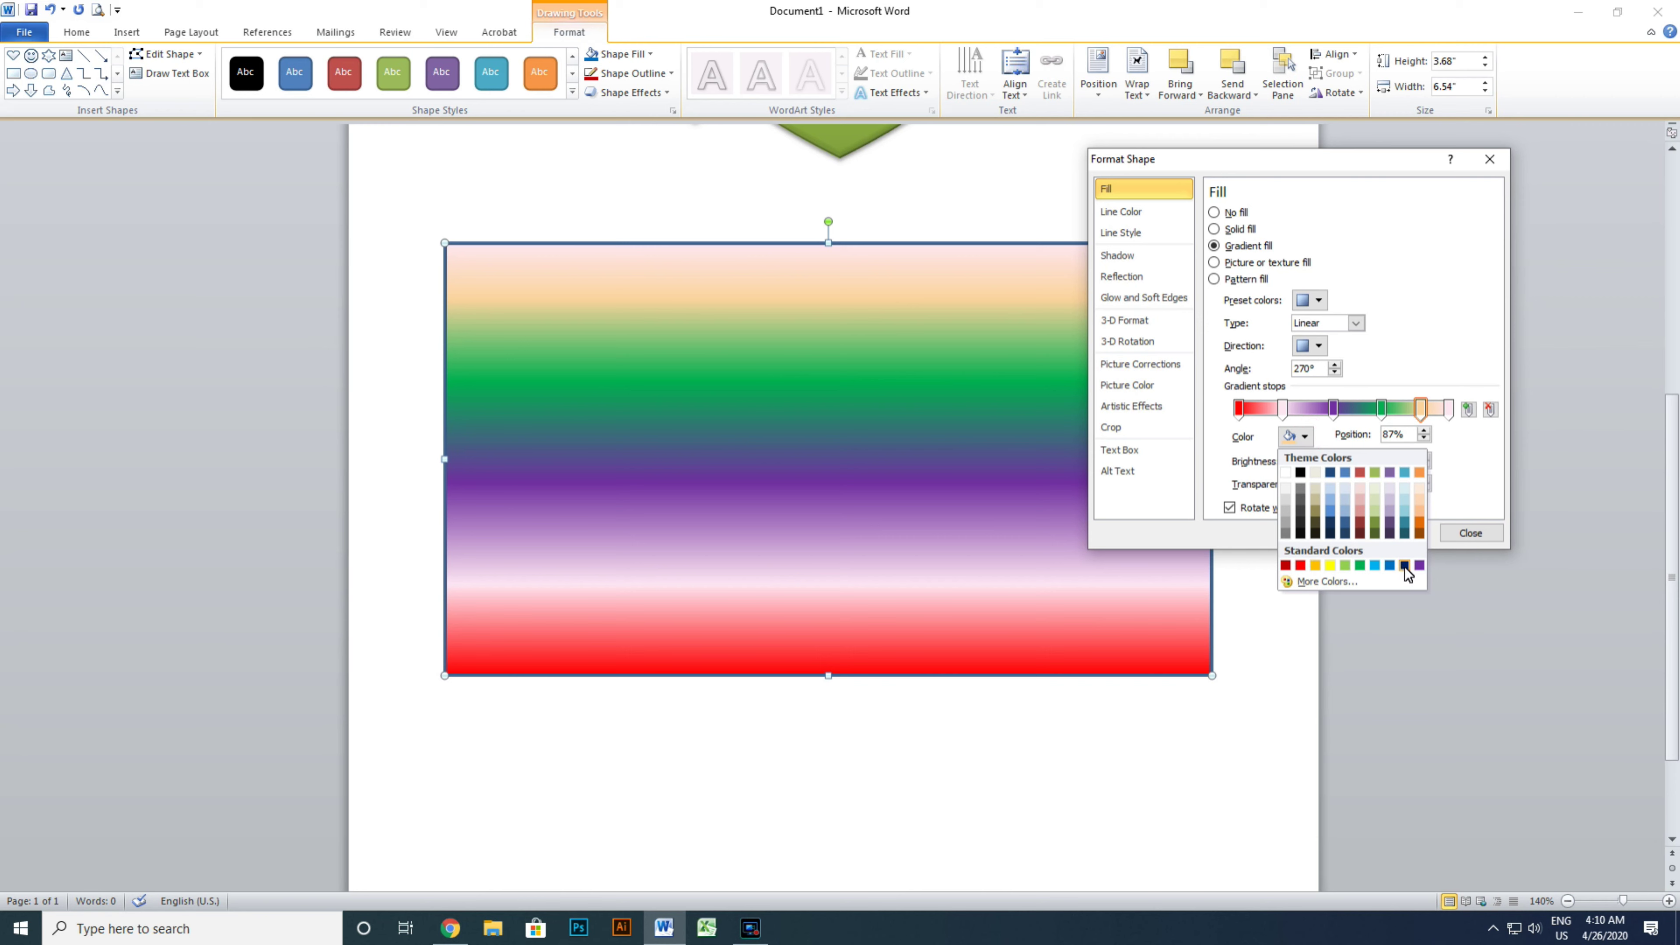
left_click(1389, 565)
left_click(1448, 409)
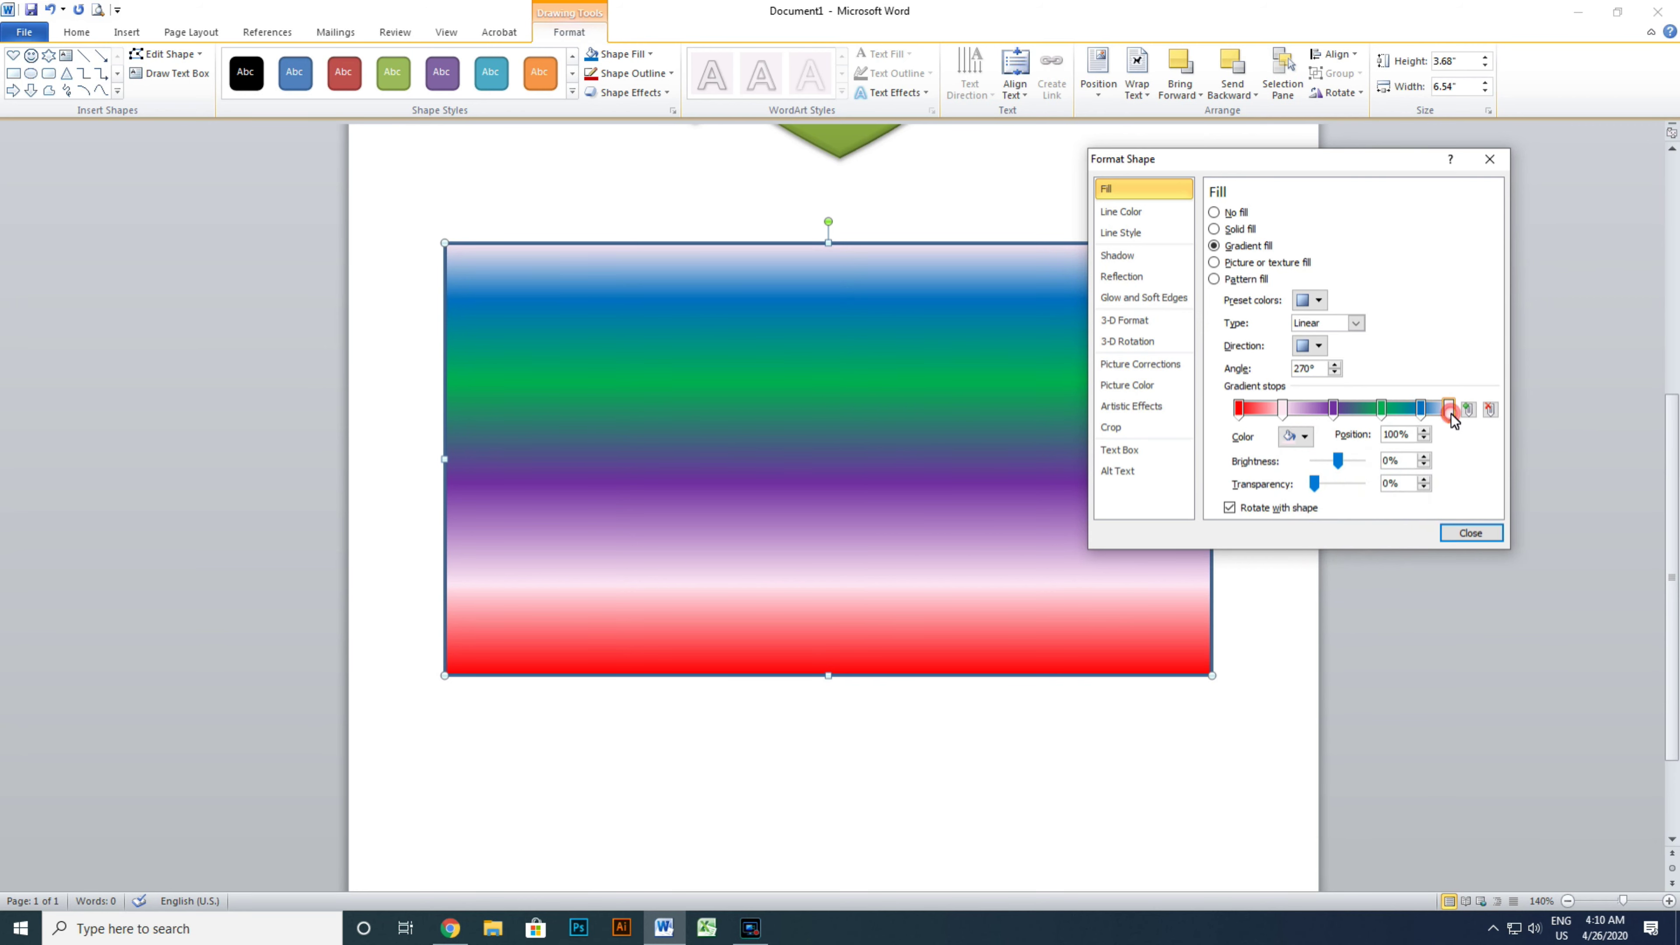
left_click(1297, 438)
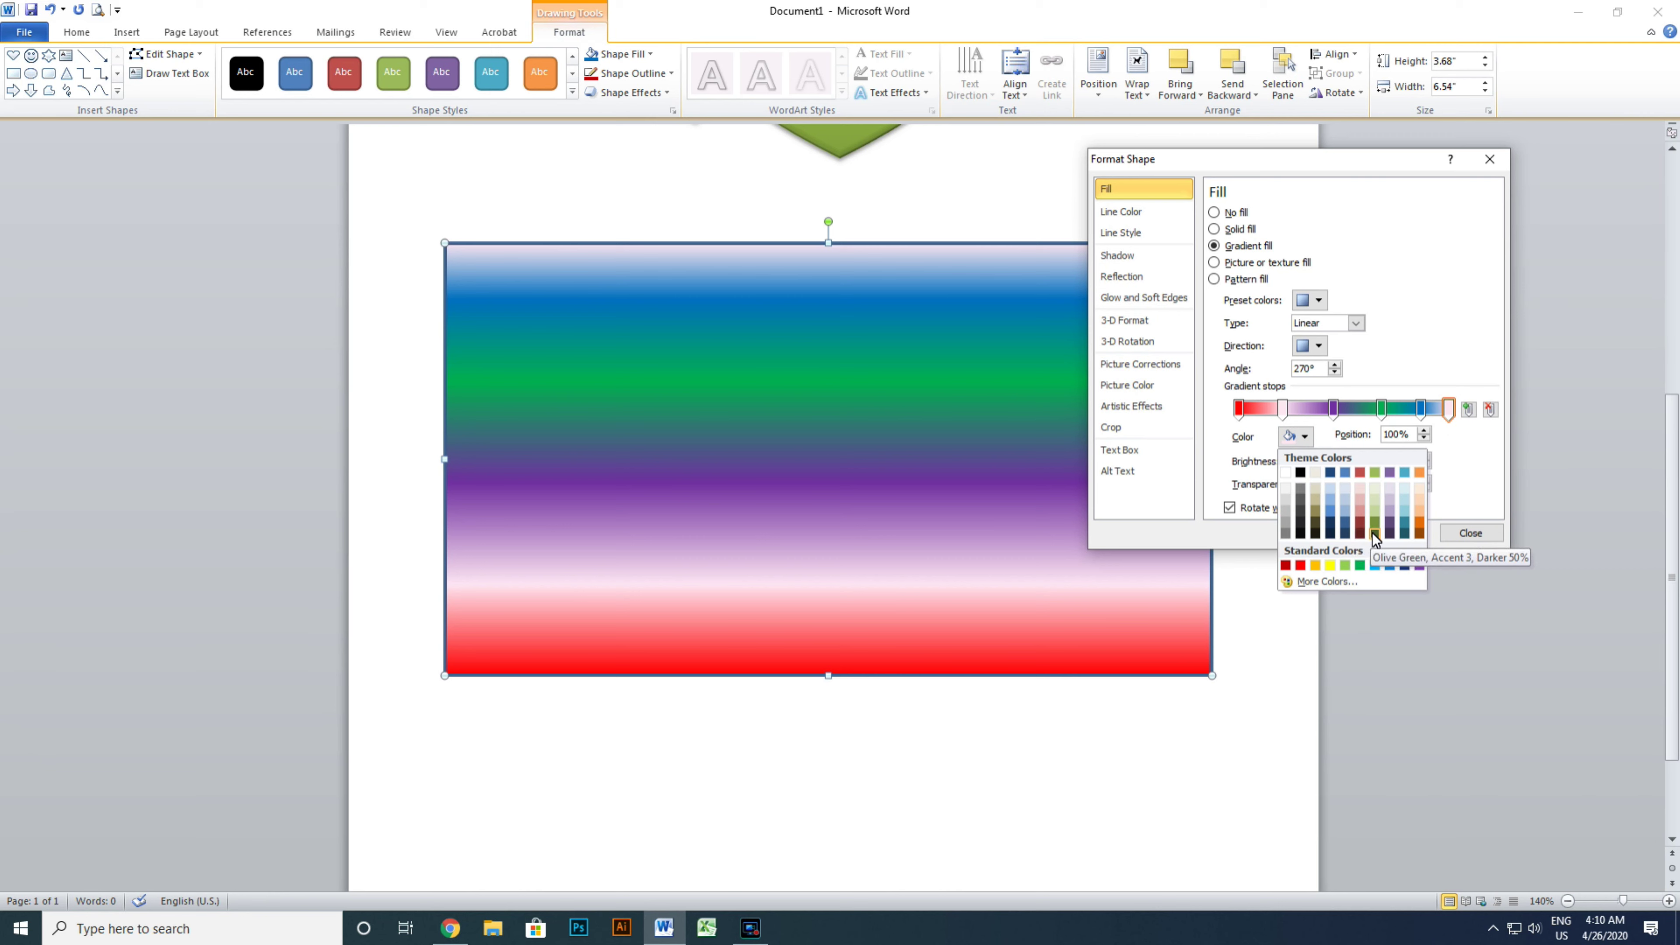
left_click(1389, 536)
- Move the purple stop to about 42% and the blue stop to 82%
left_click(1420, 409)
mouse_move(1381, 410)
left_mouse_down()
mouse_move(1278, 409)
mouse_move(1319, 410)
left_mouse_up()
left_click(1372, 409)
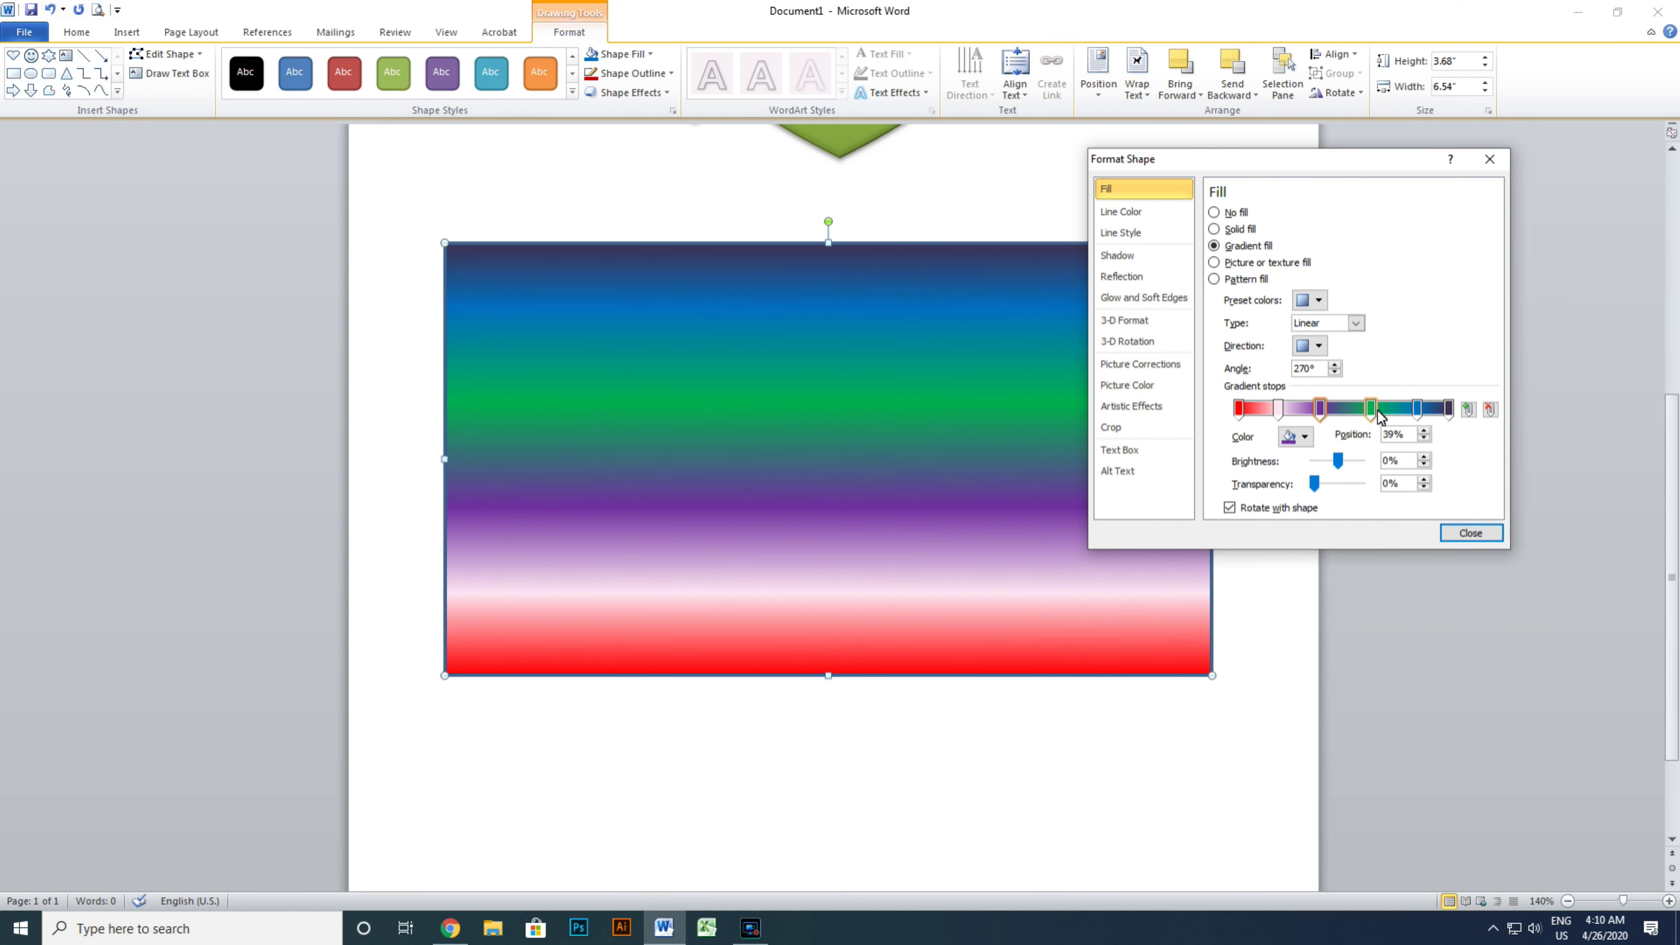
left_click_drag(1417, 410, 1411, 410)
left_click(1448, 409)
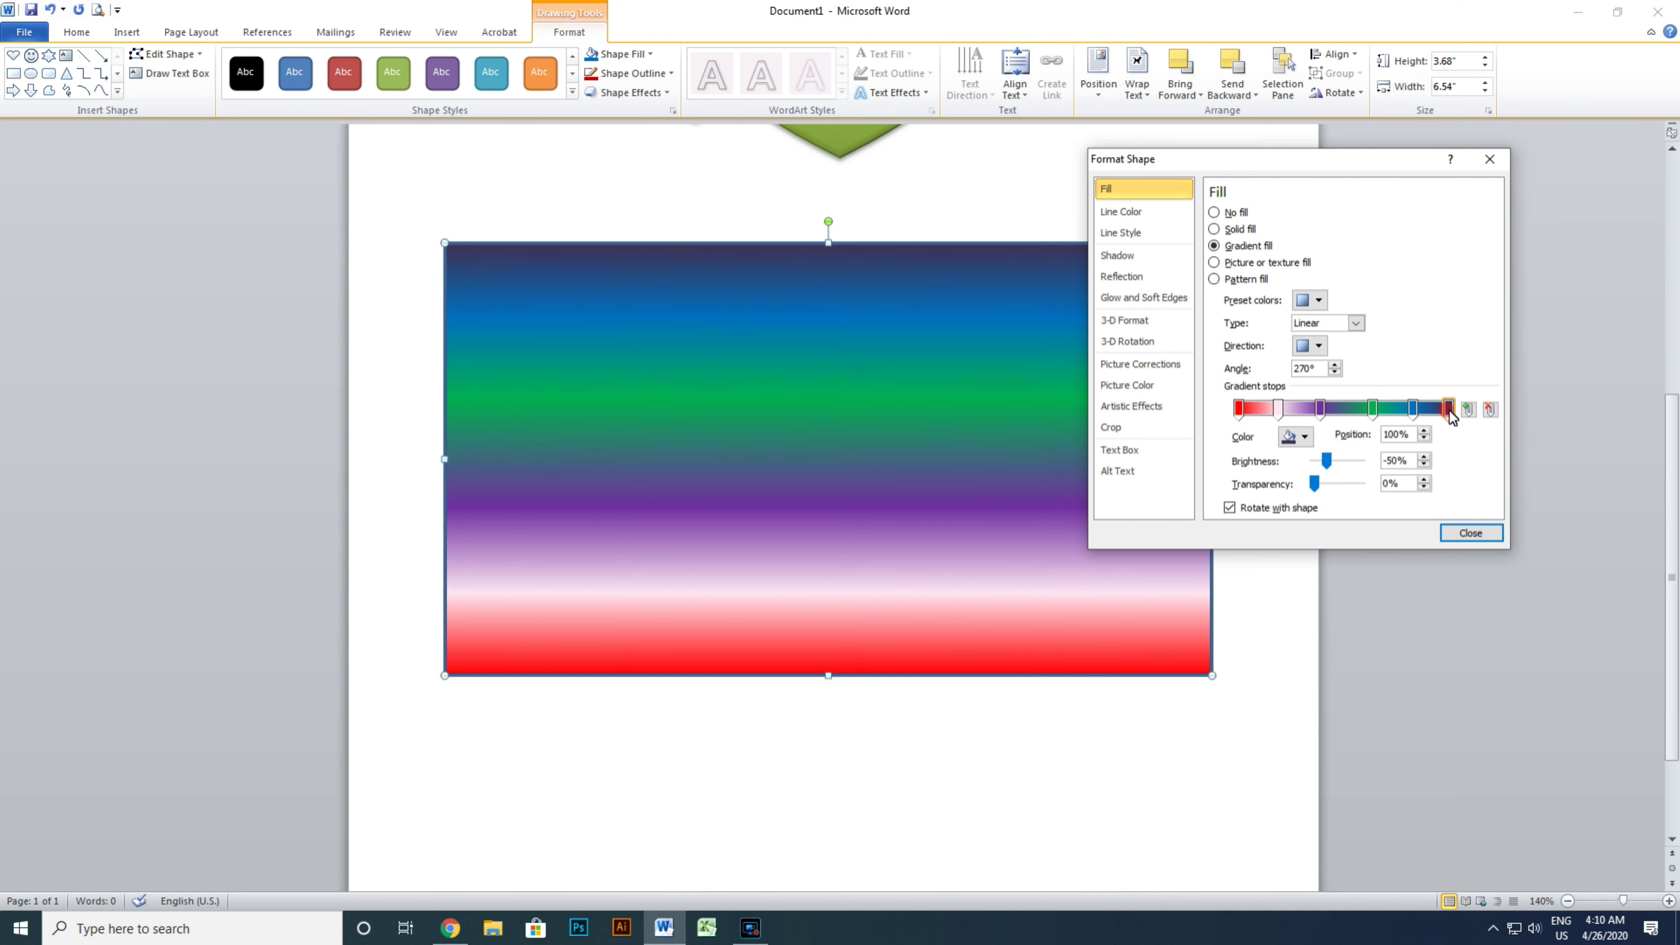
left_click(1355, 323)
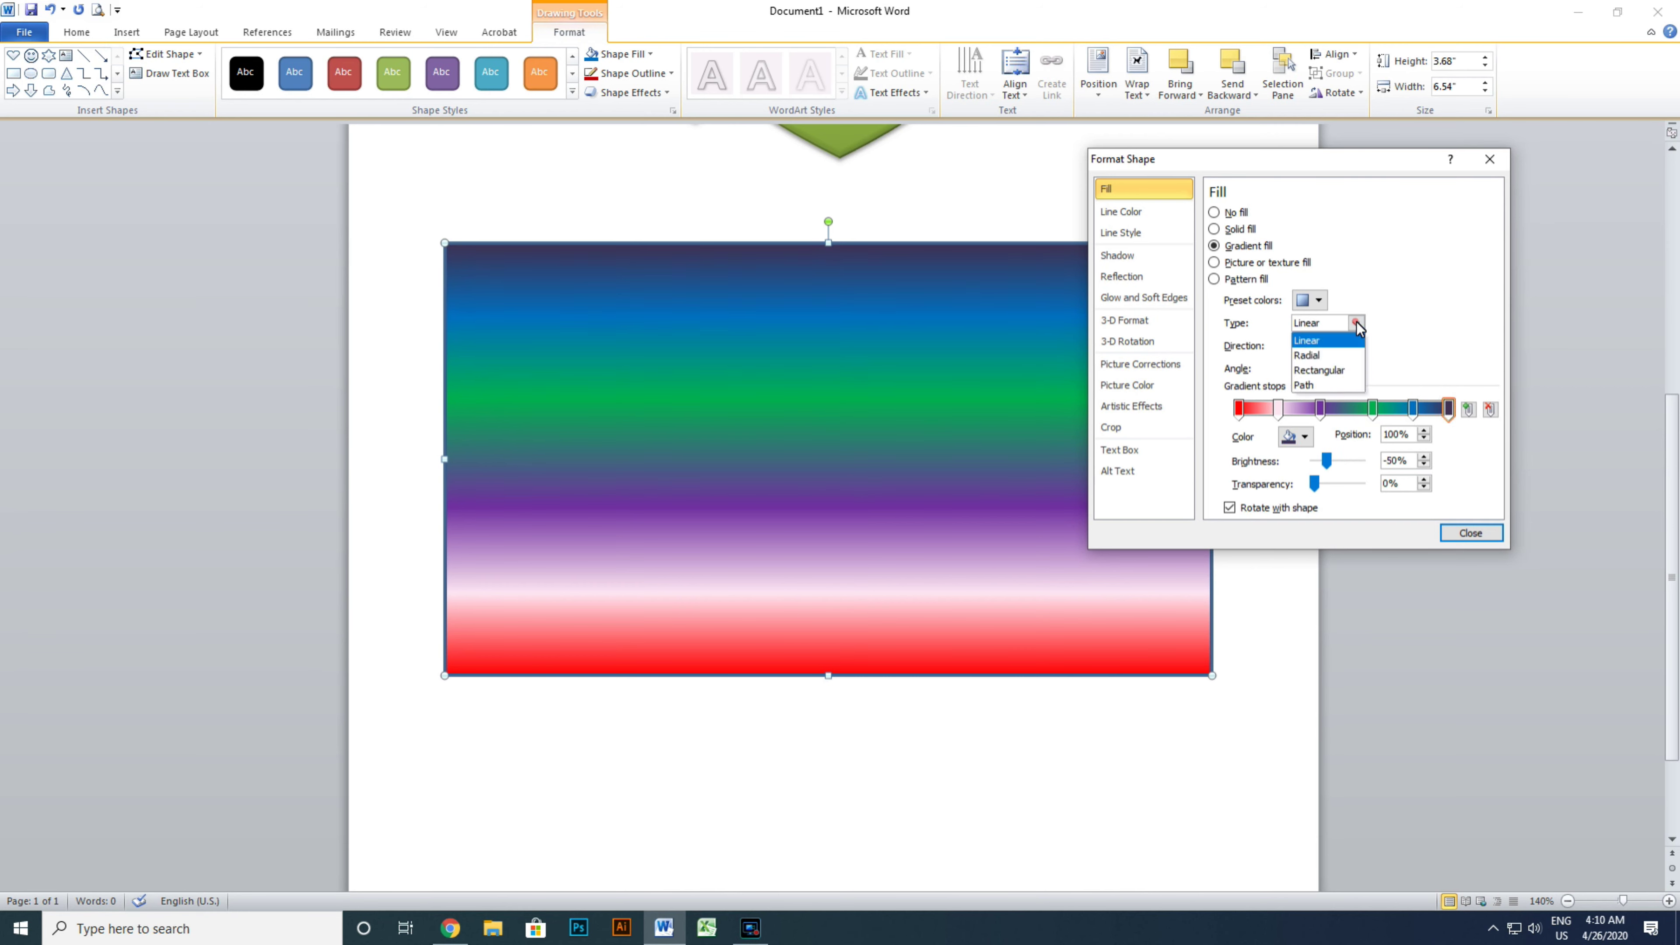
- Make the gradient Radial From Center, moving purple to 36% and rebalancing the red and green stops
left_click(1345, 355)
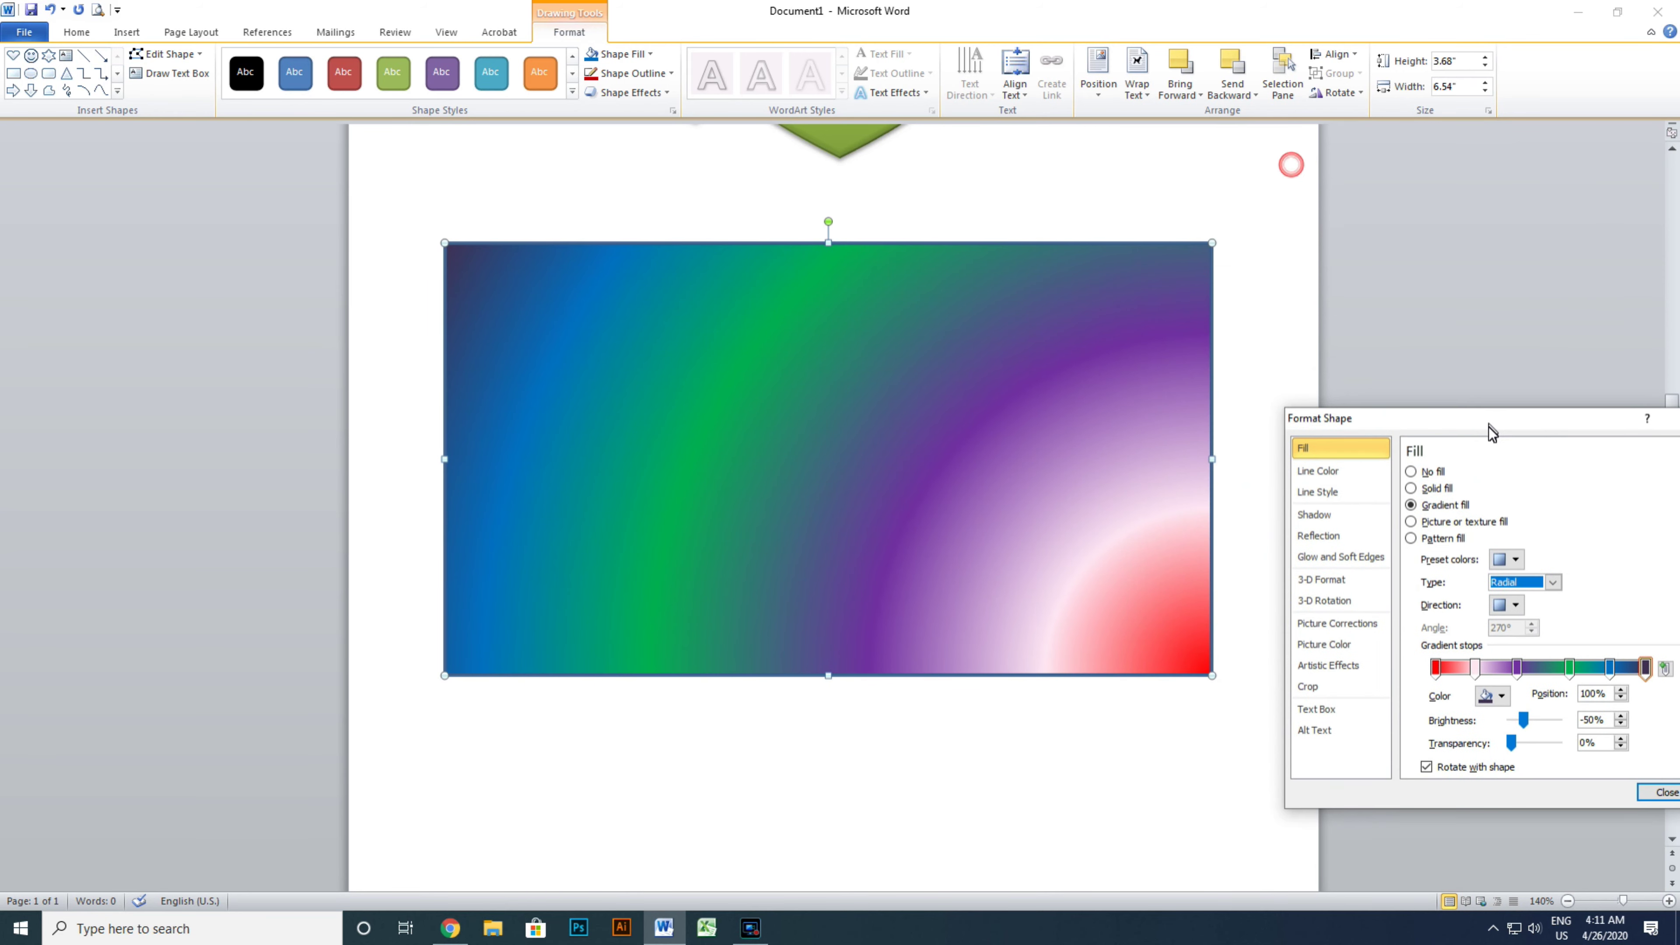
left_click_drag(1294, 171, 1448, 457)
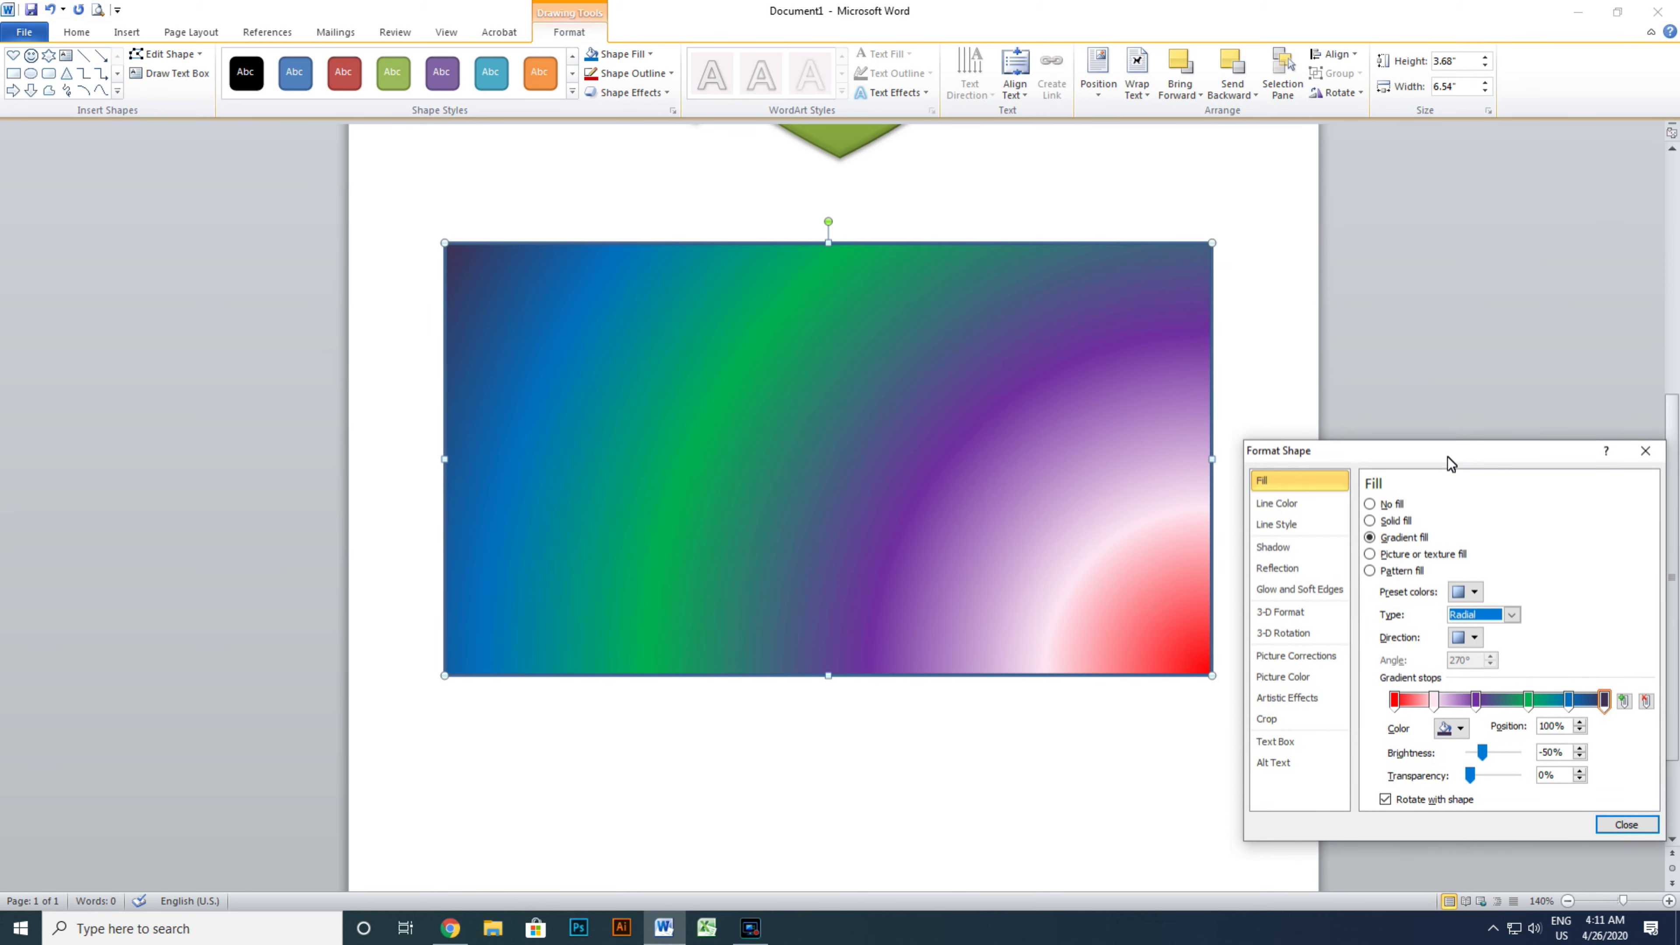
left_click(1466, 637)
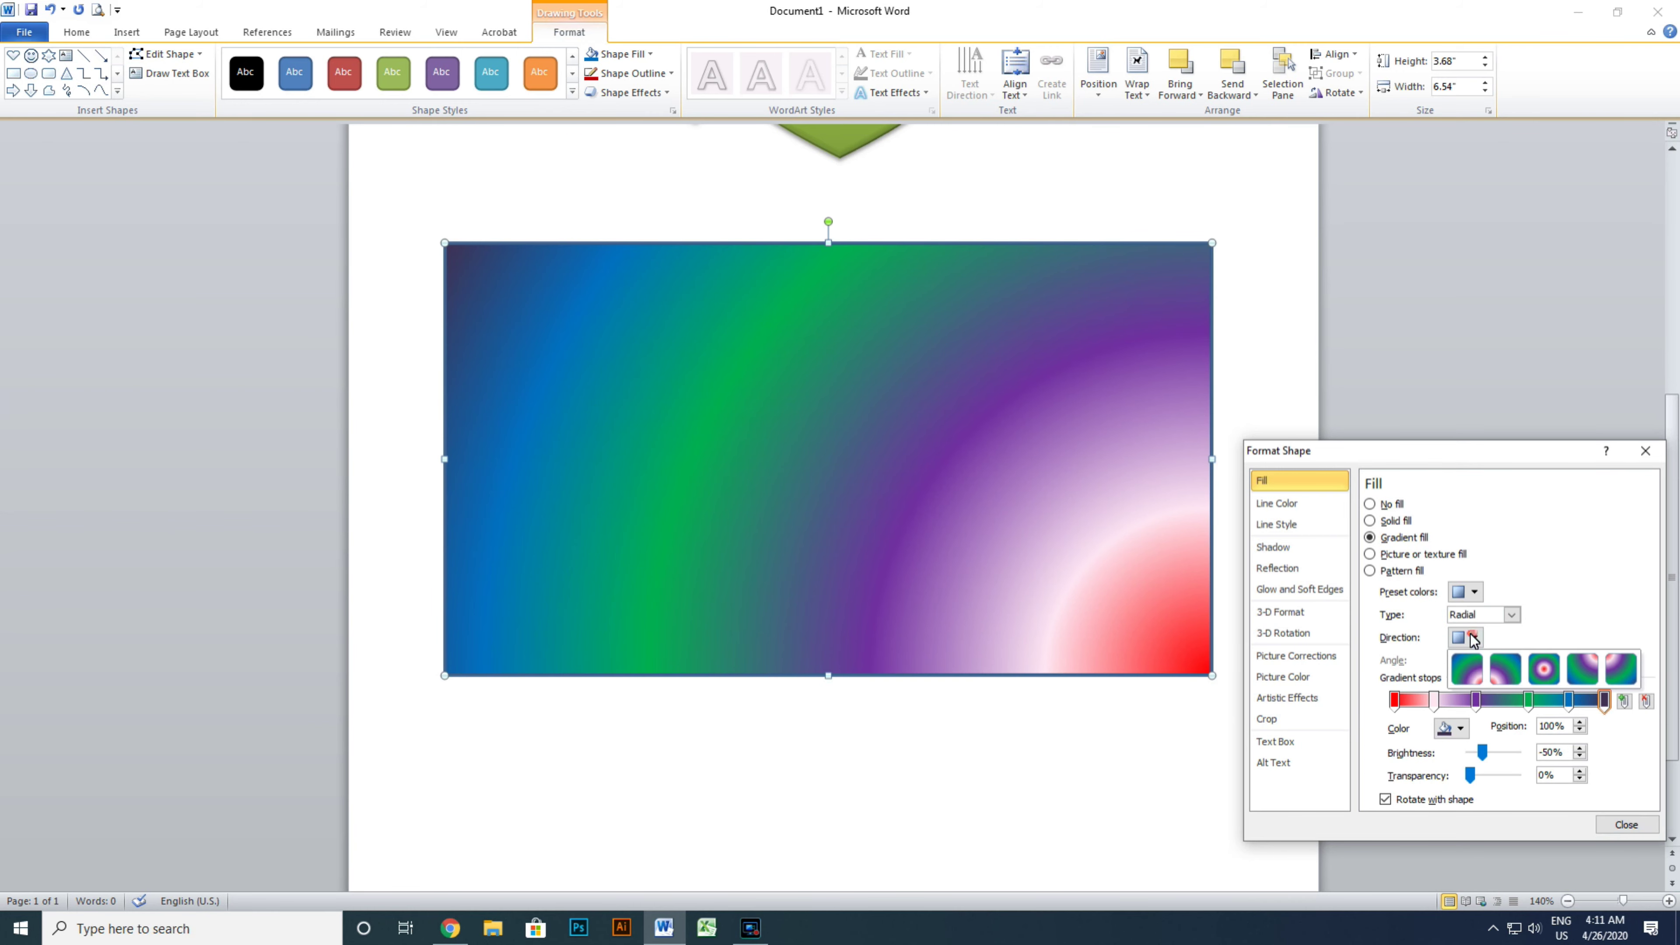
left_click(1544, 668)
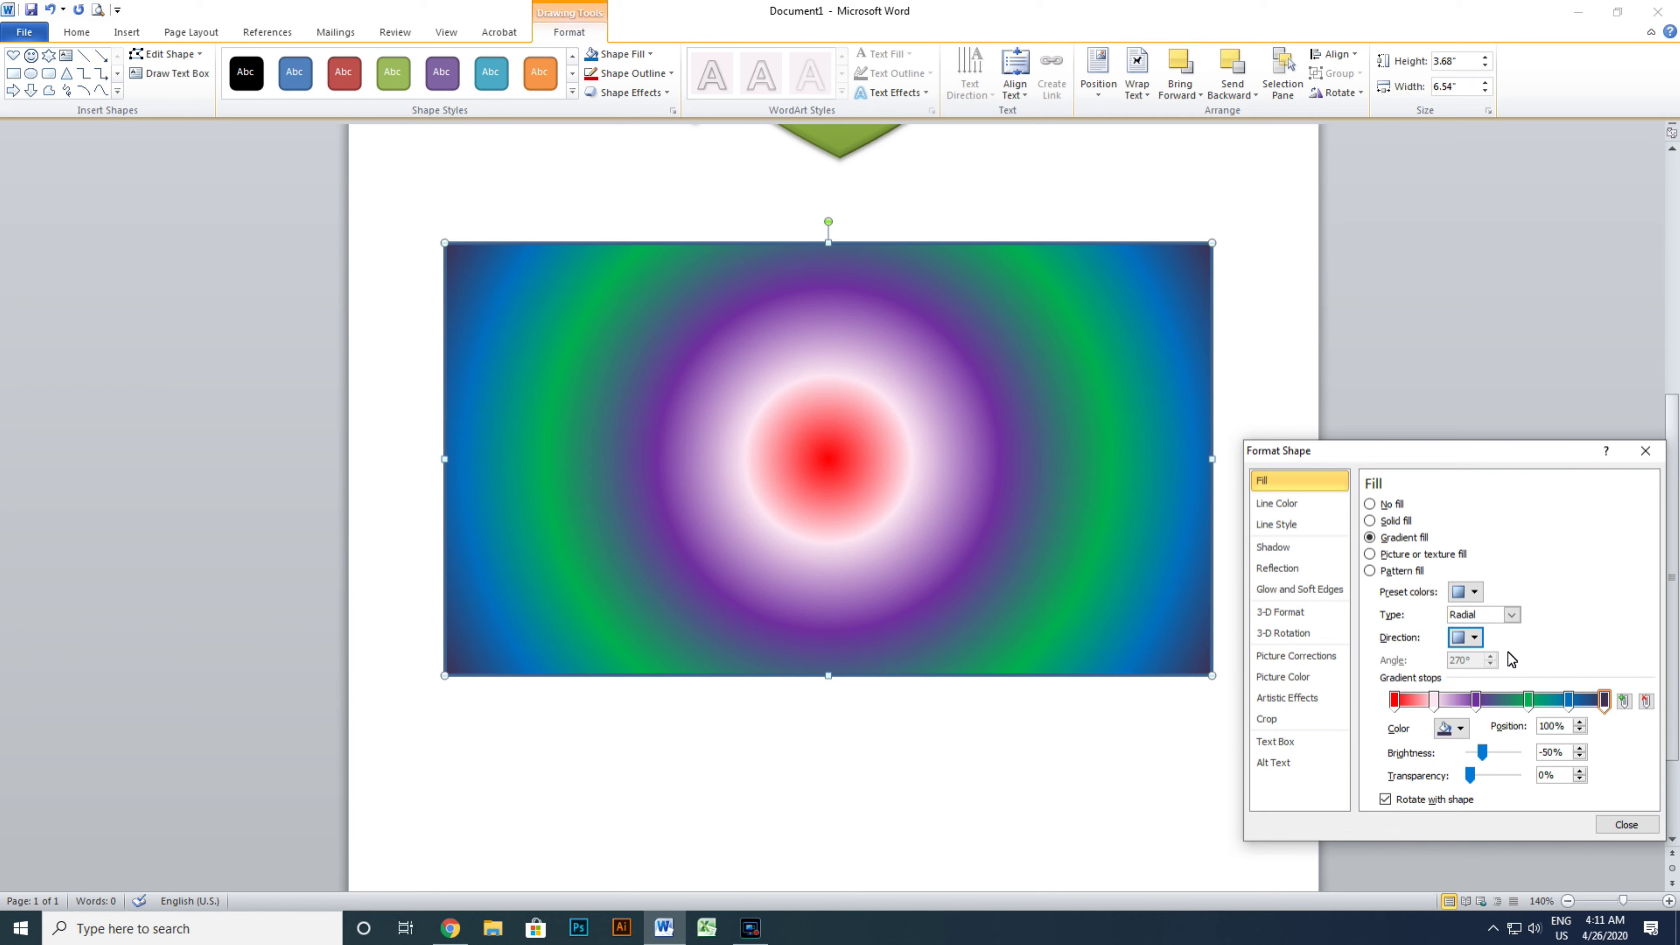
left_click(1476, 700)
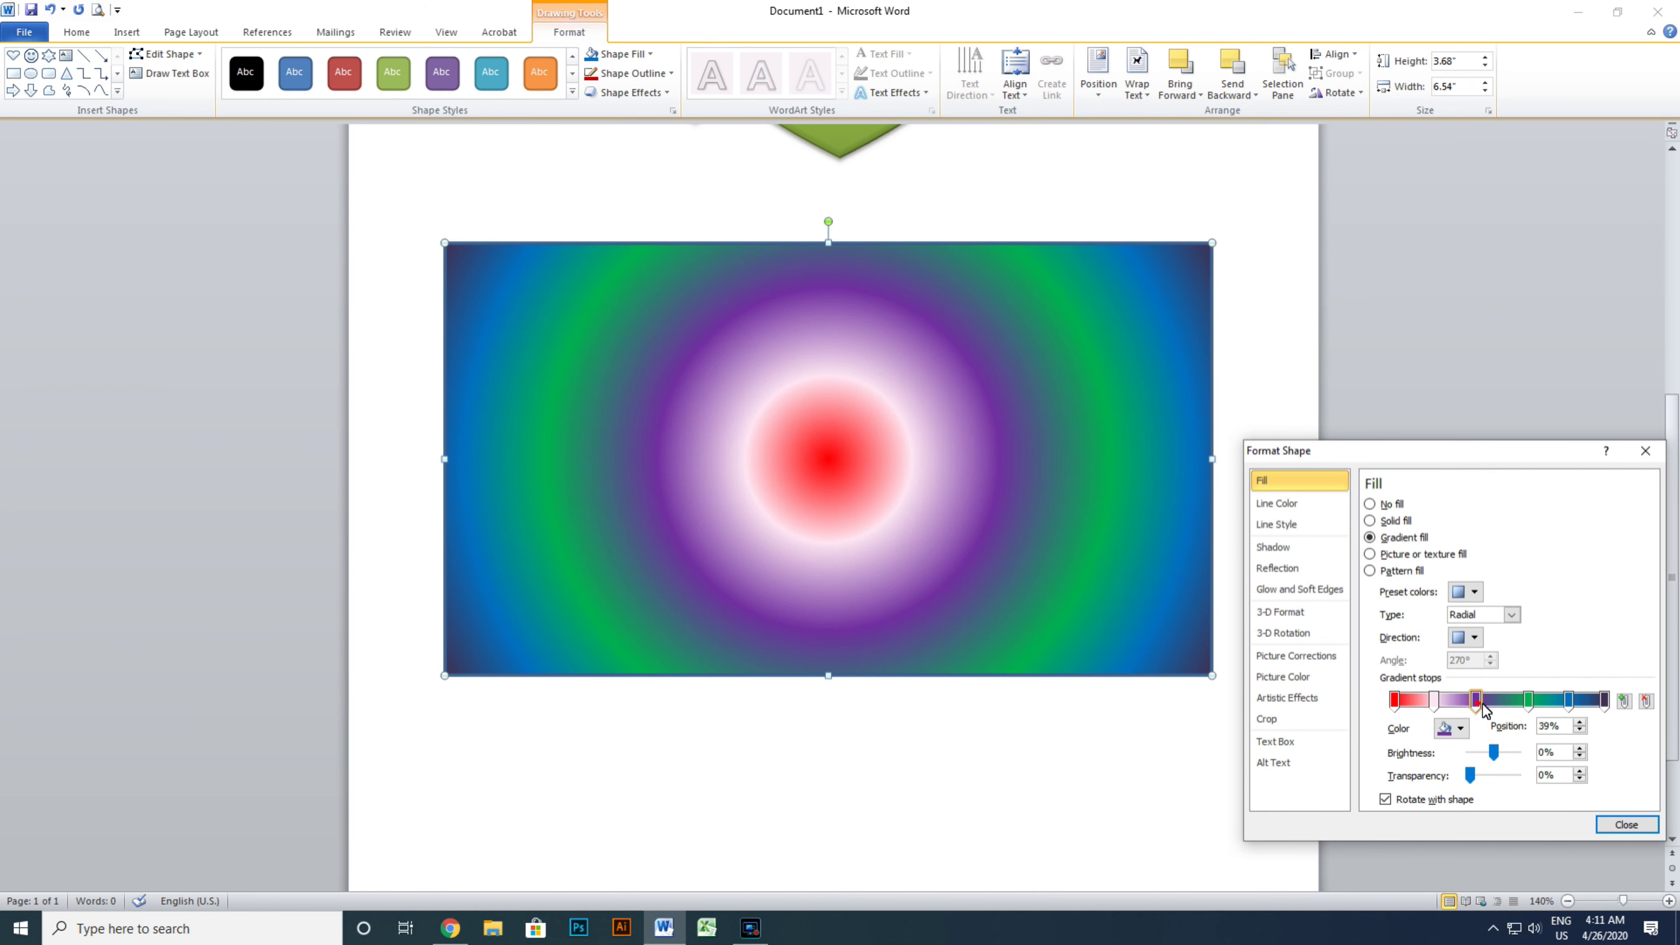
left_click_drag(1482, 706, 1396, 707)
mouse_move(1527, 704)
left_mouse_down()
mouse_move(1500, 702)
mouse_move(1595, 702)
left_mouse_up()
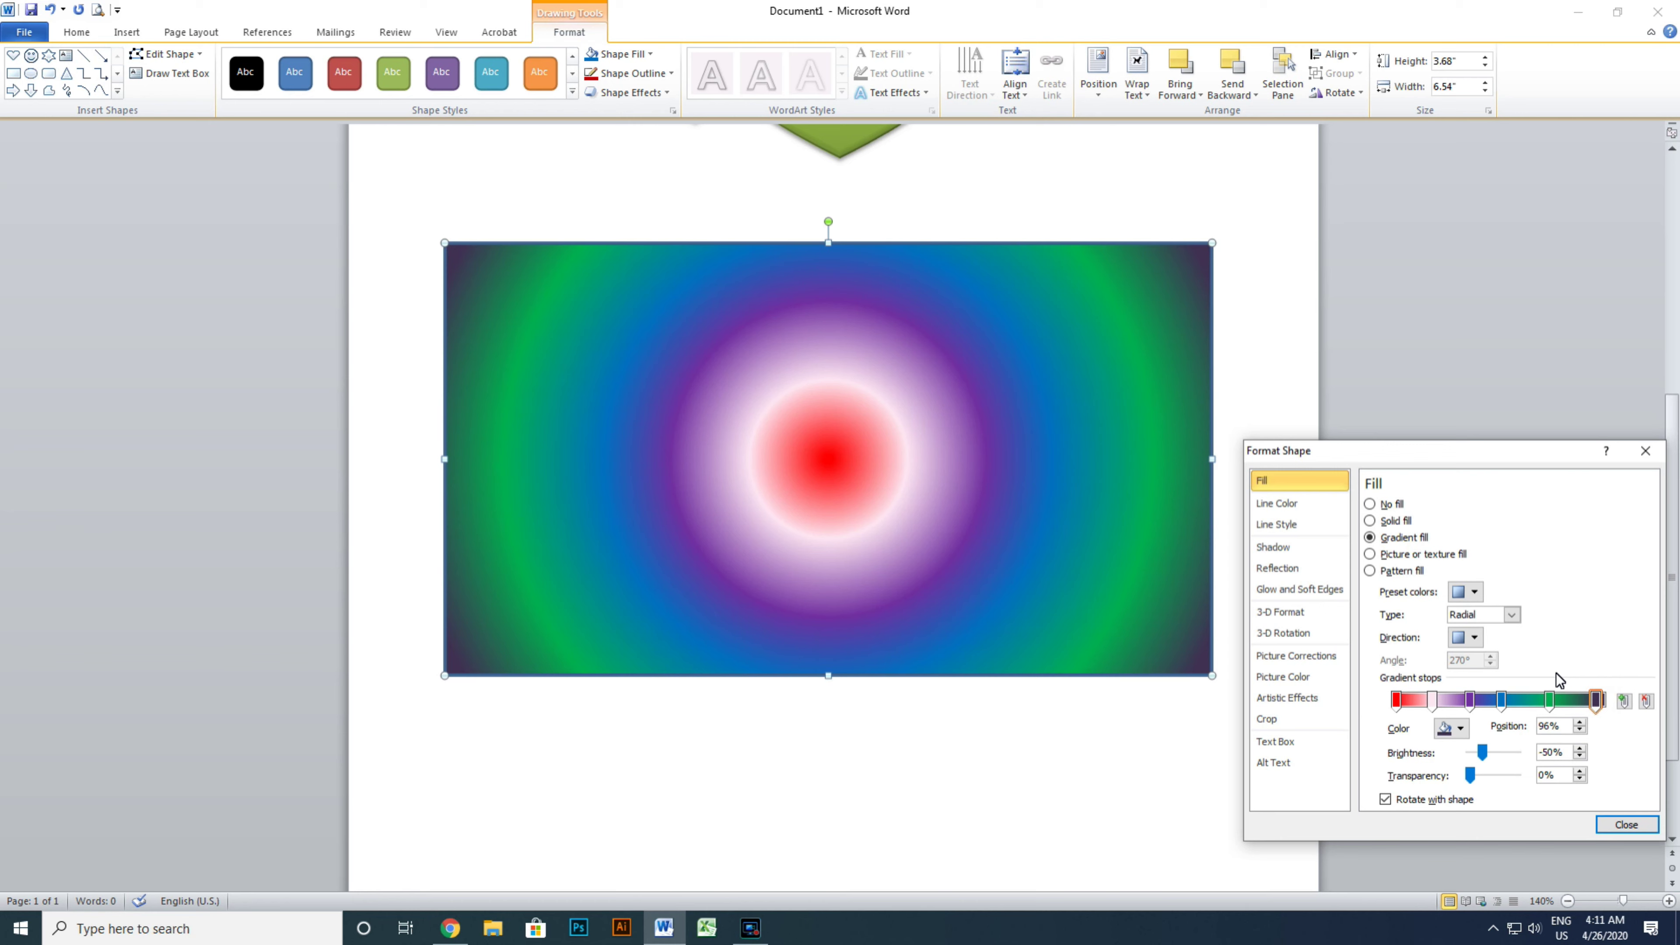
left_click(1626, 824)
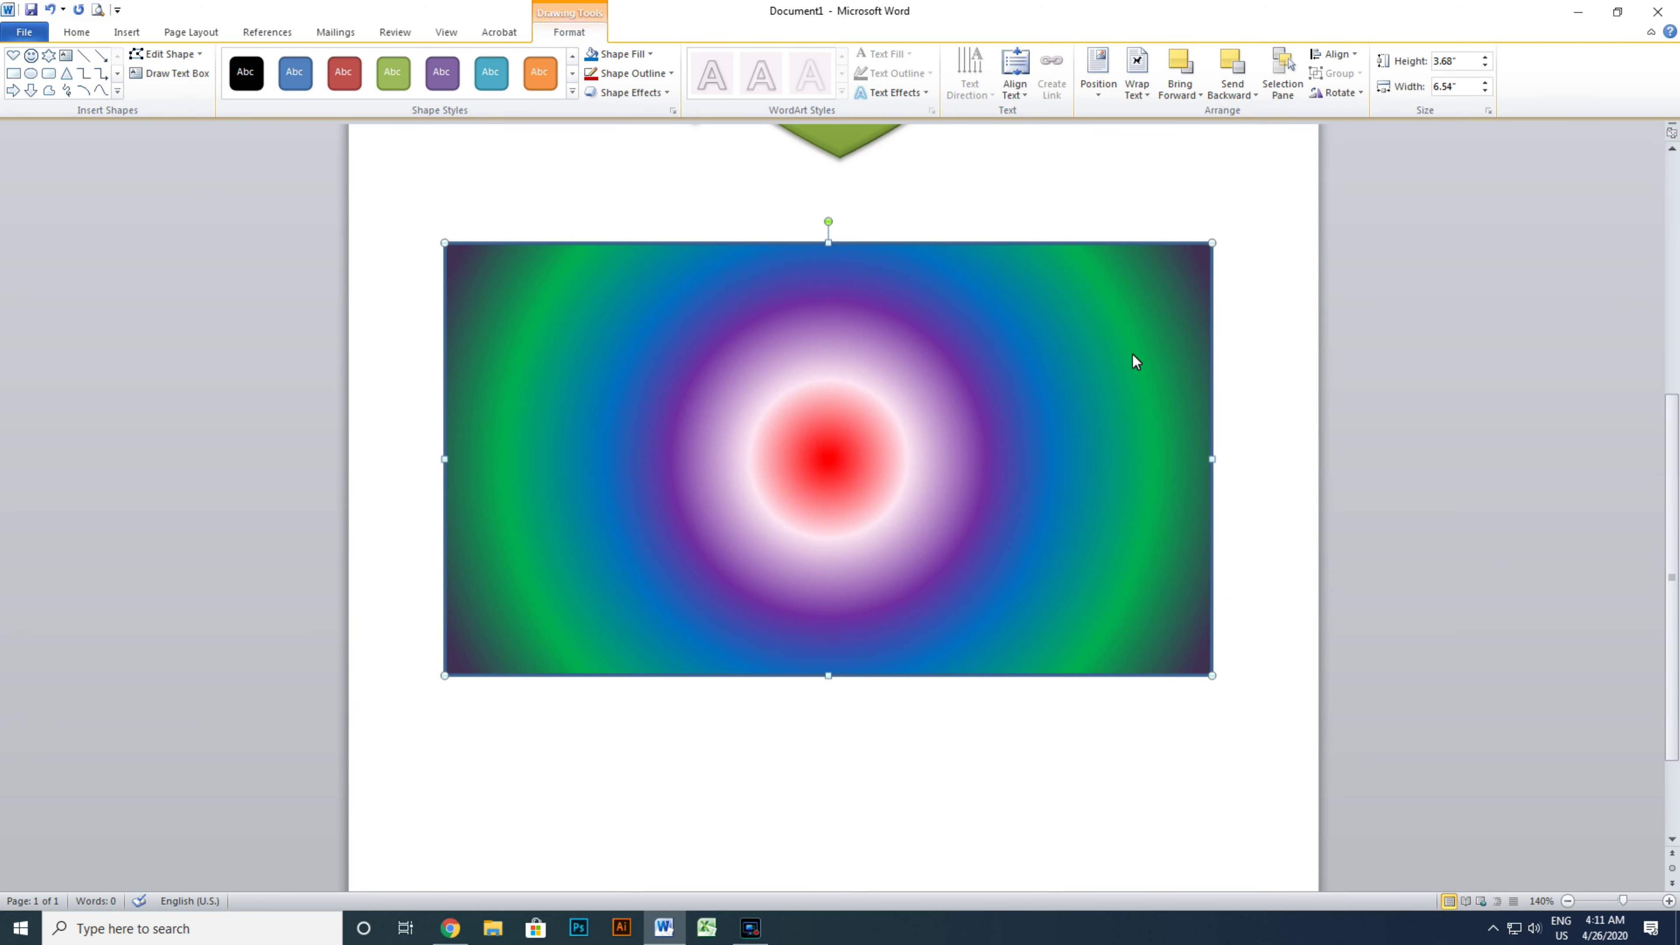
- Reselect the gradient rectangle and set its Shape Outline to No Outline
left_click(1257, 343)
scroll(1099, 444, "down", 4)
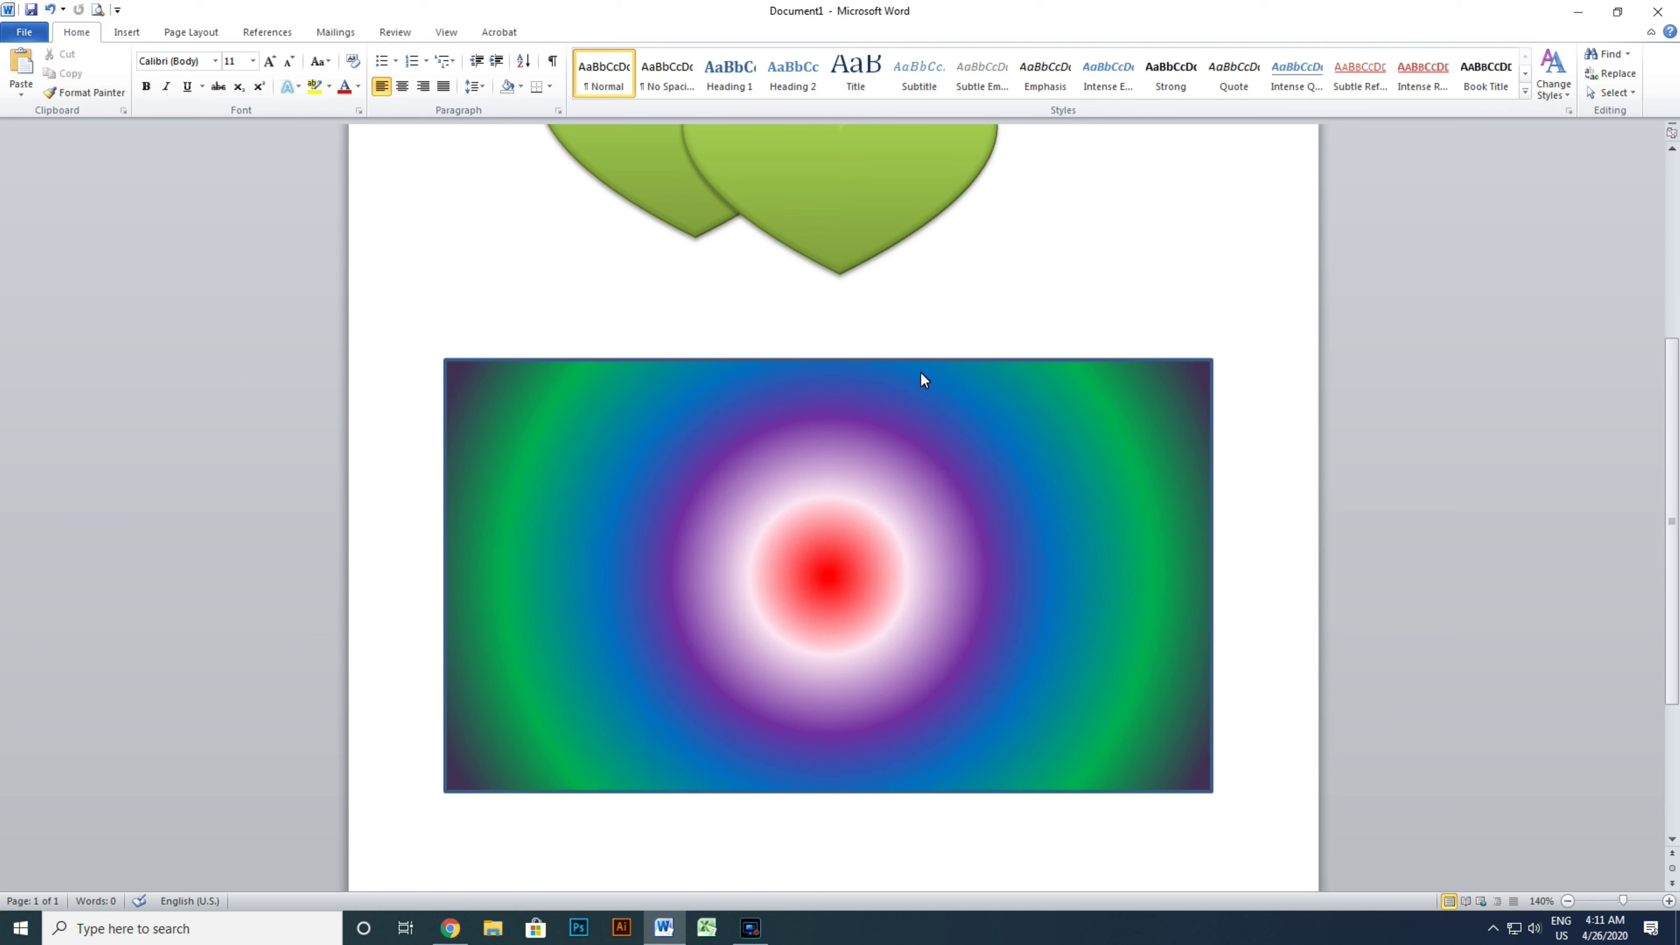
left_click(1060, 526)
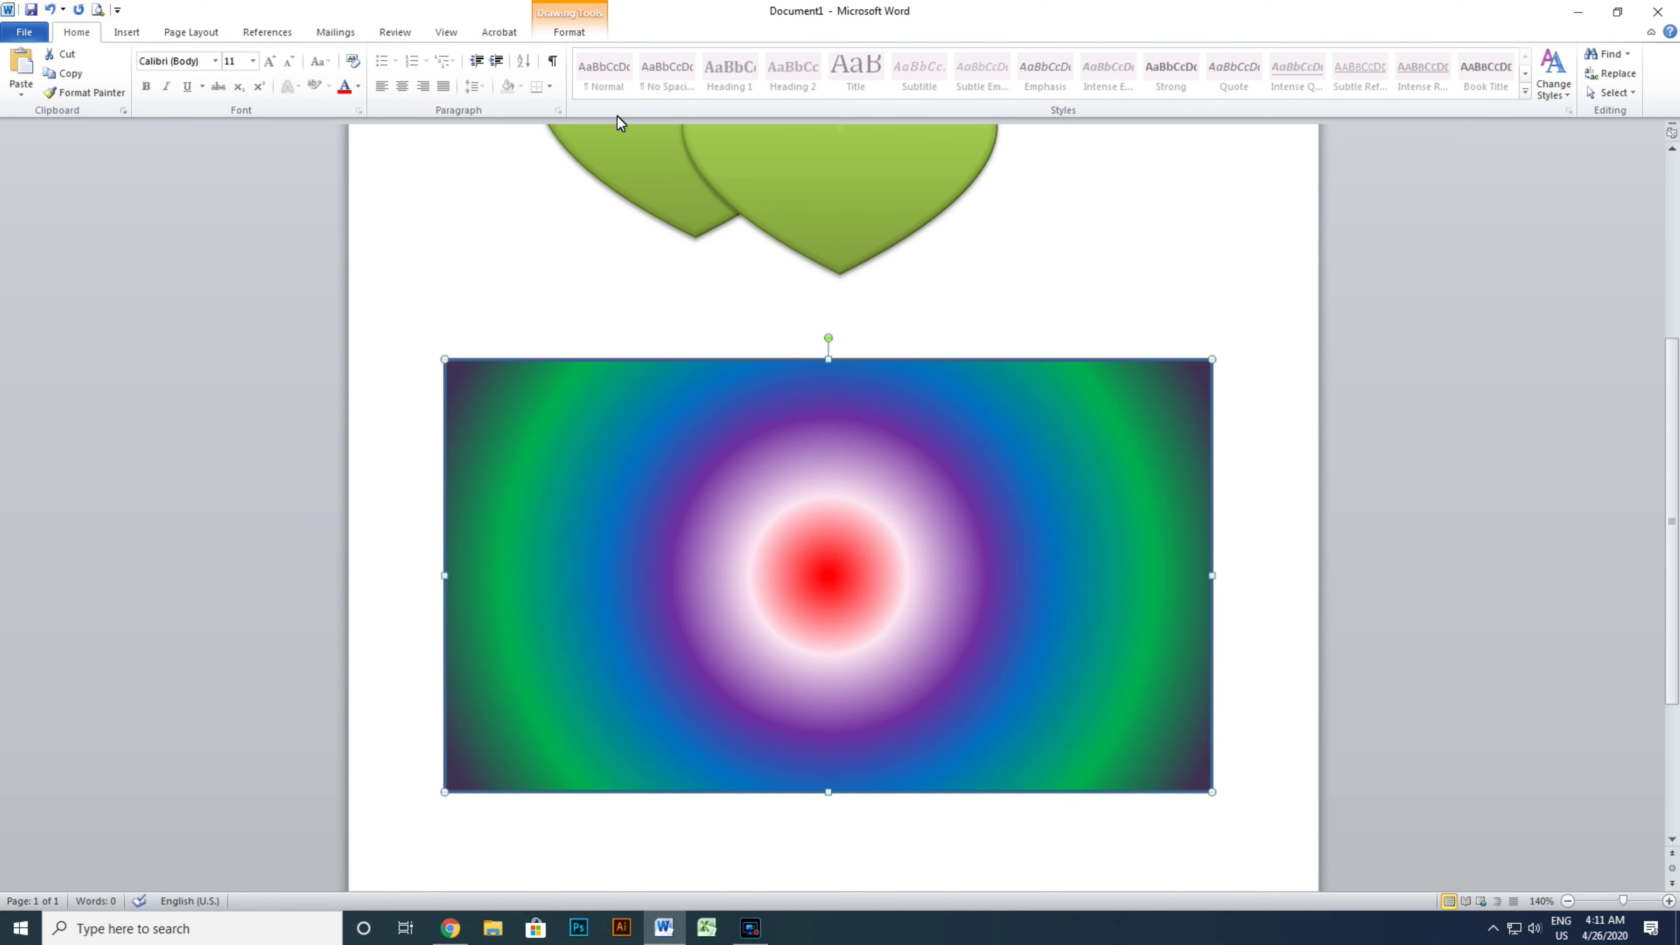
left_click(577, 33)
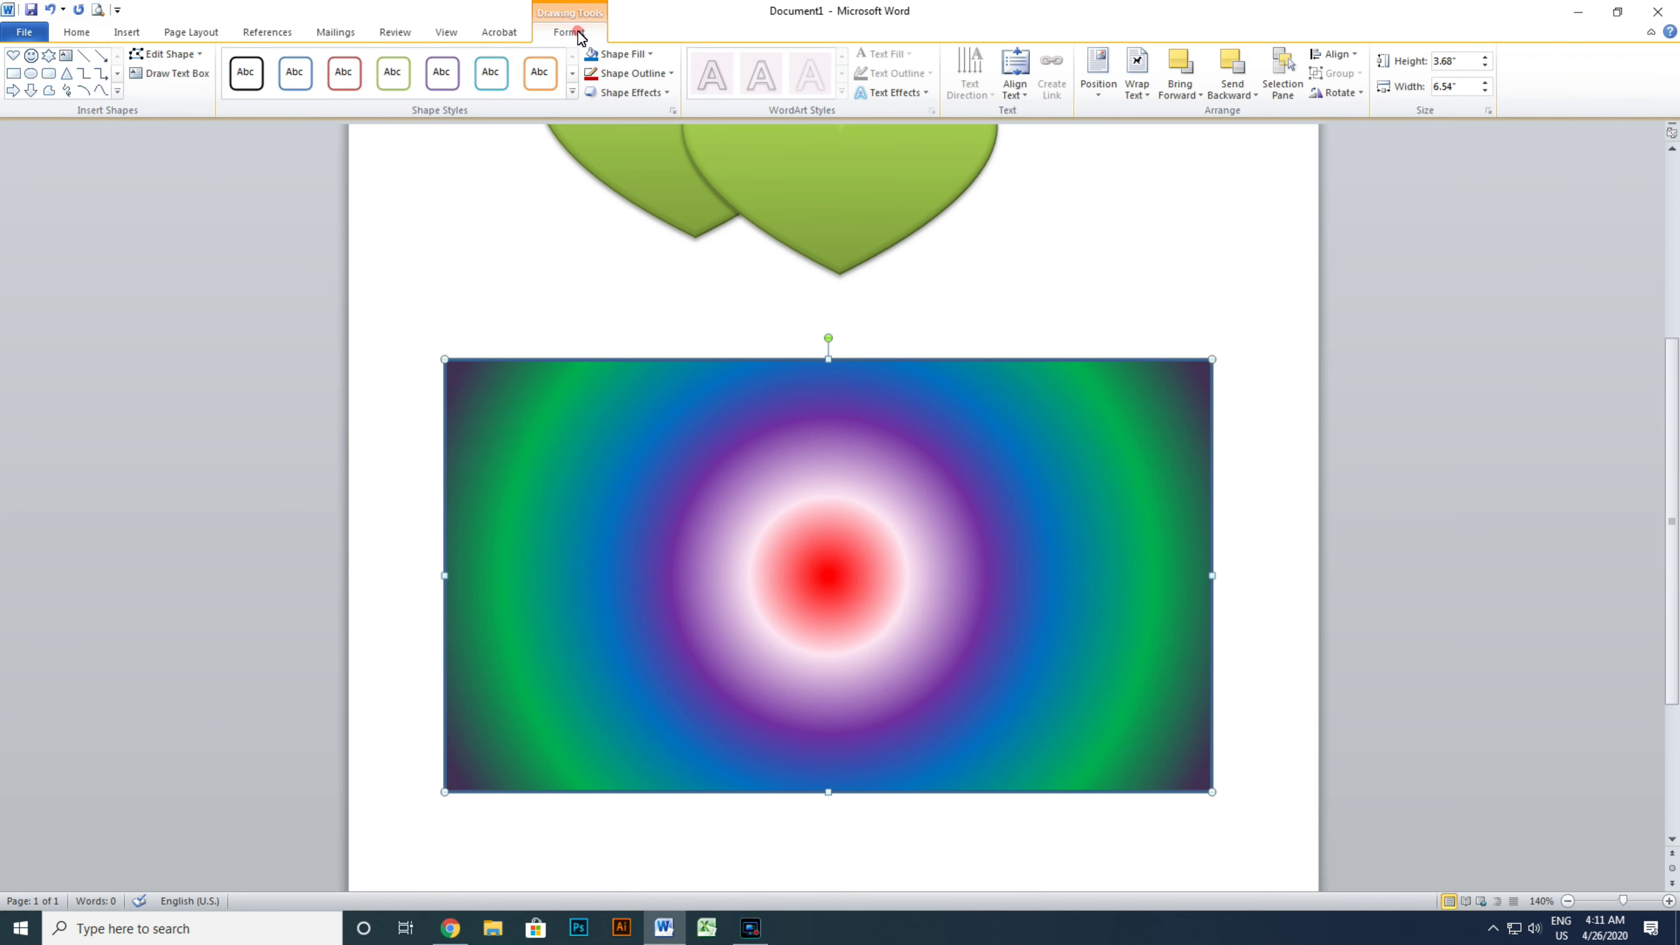
left_click(669, 74)
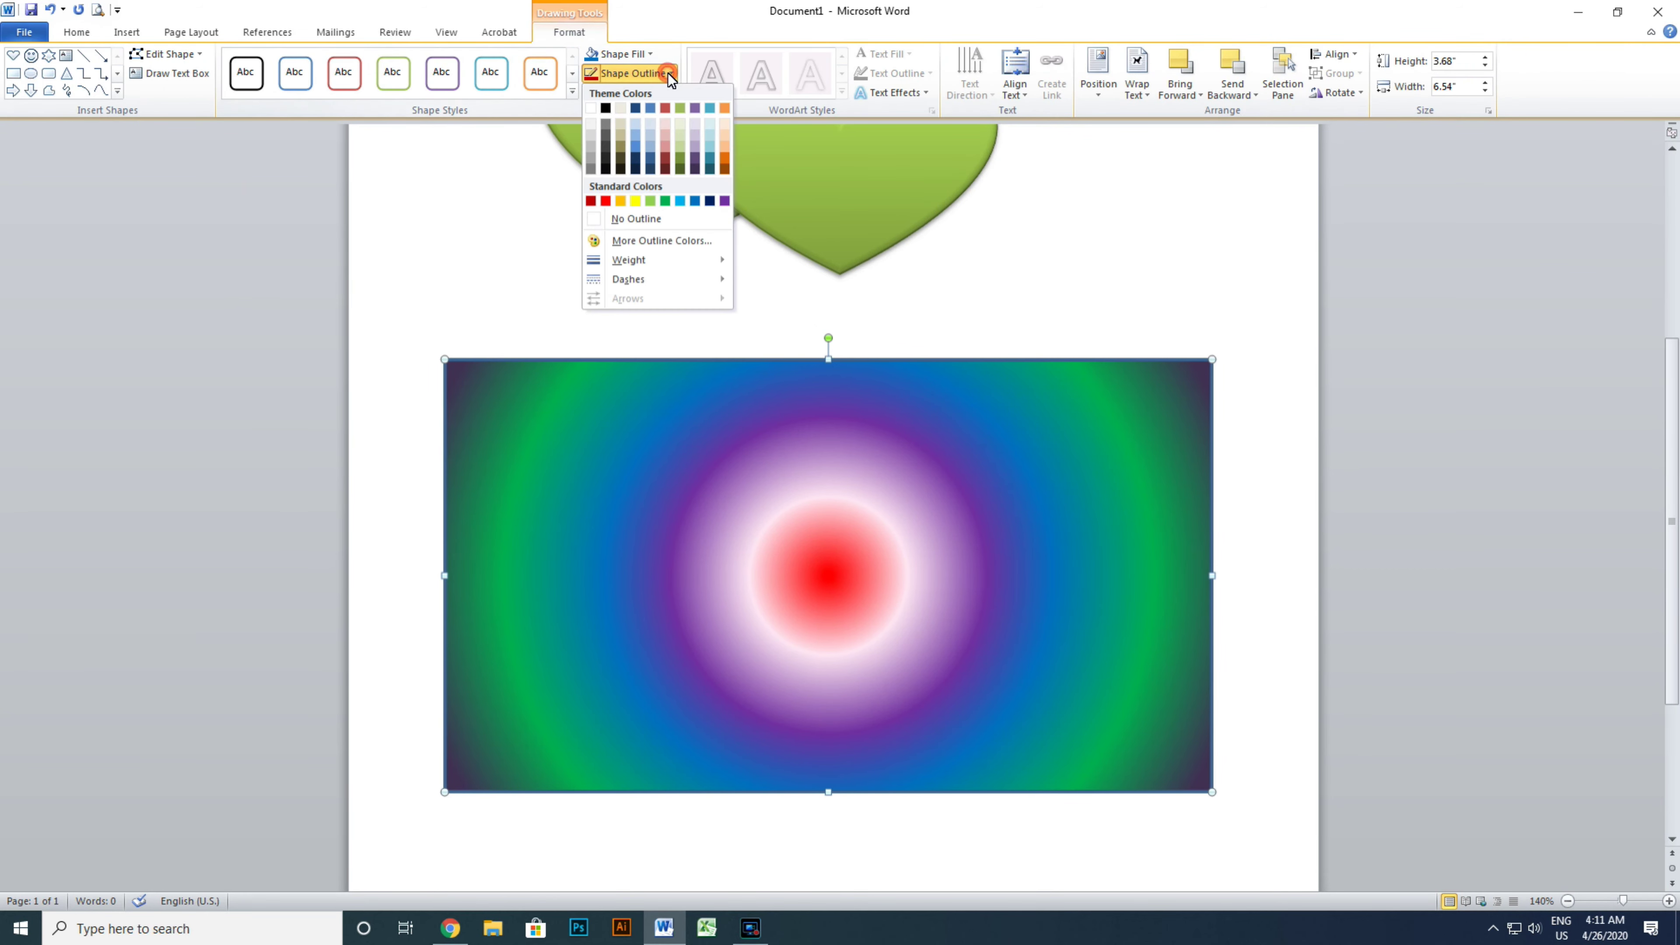
left_click(668, 221)
scroll(980, 361, "down", 3)
scroll(980, 362, "up", 4)
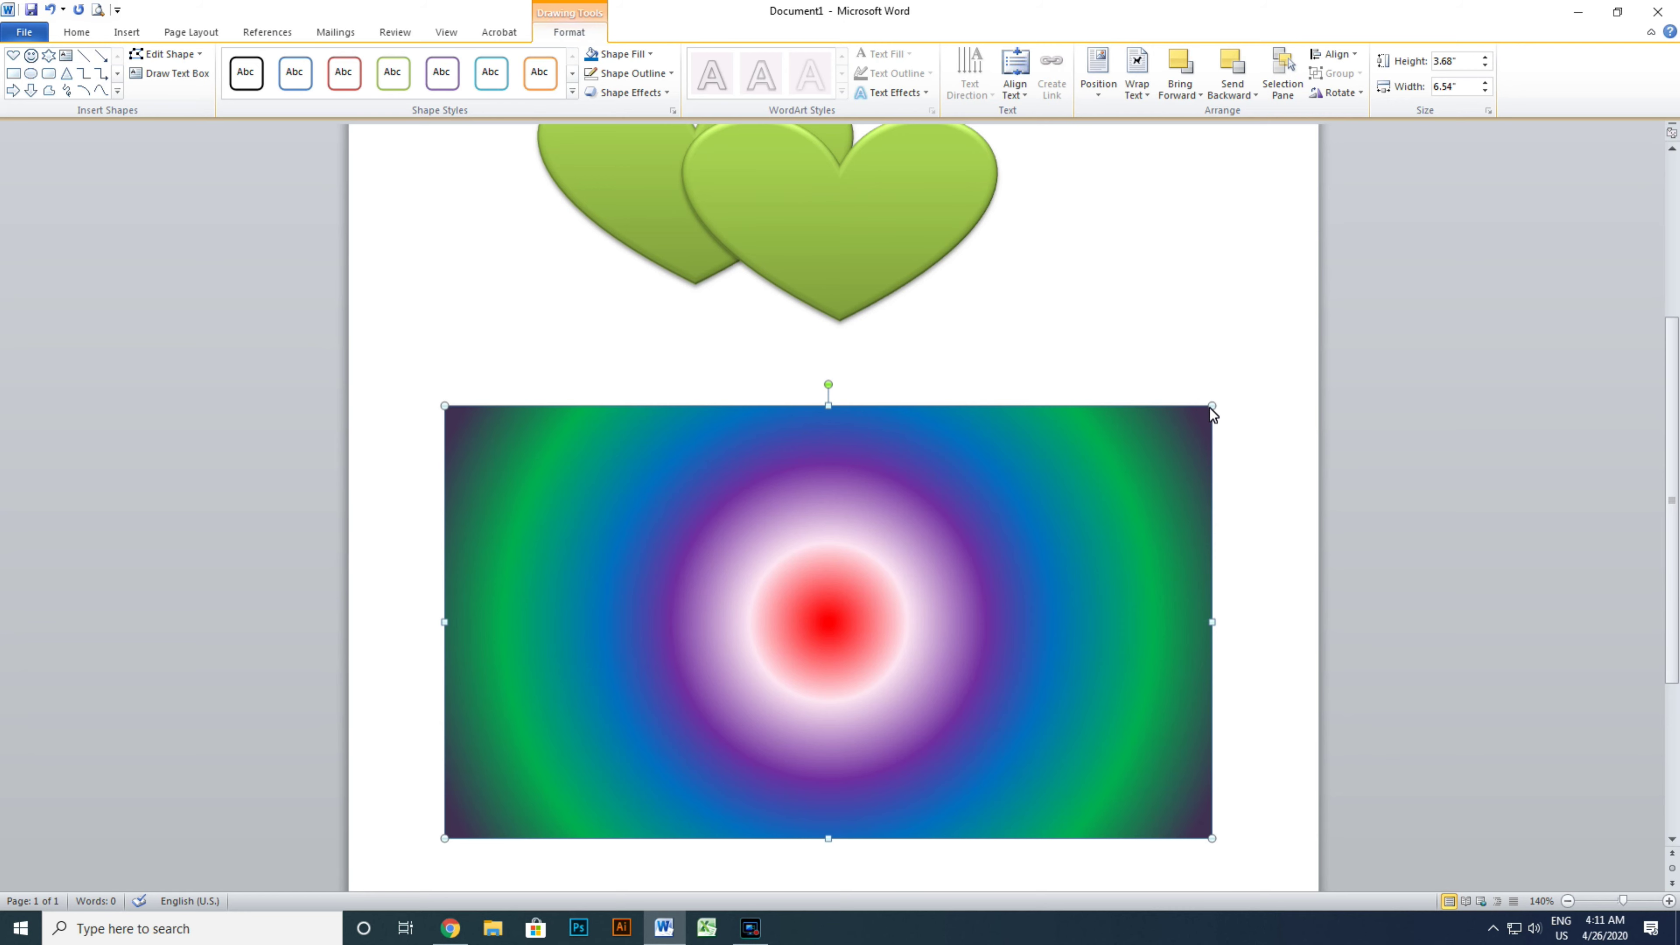
- Resize the rectangle to 2.72 × 5.35 inches, move it under the hearts, and pick the ribbon banner shape
left_click_drag(1212, 406, 1072, 518)
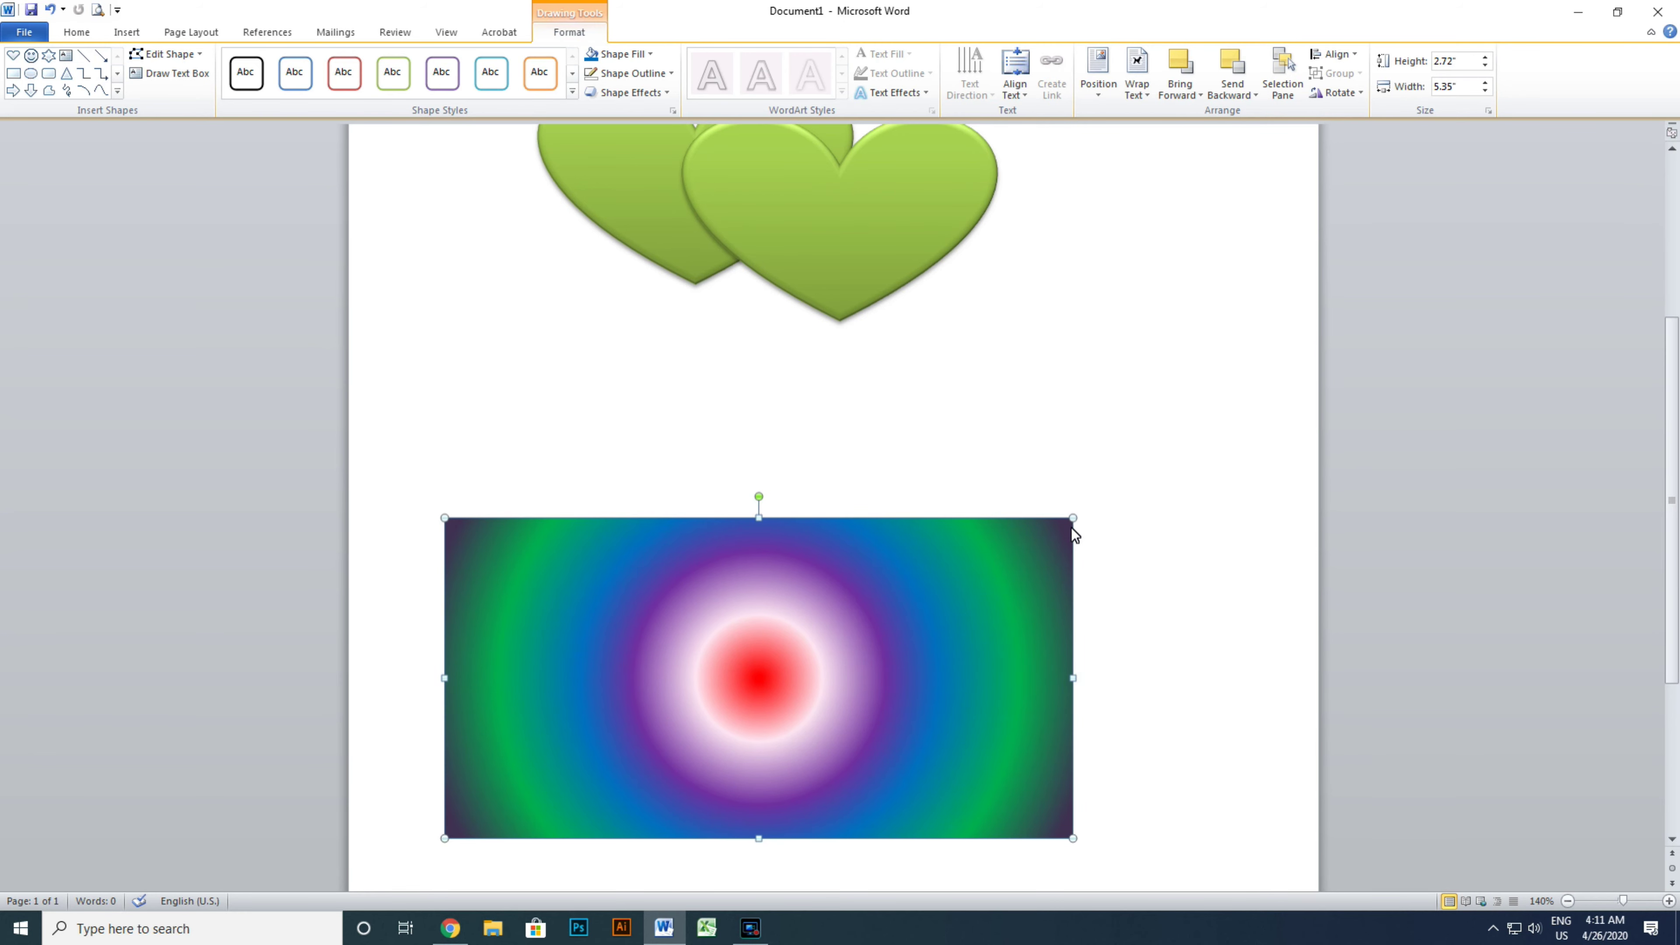
left_click_drag(965, 651, 997, 503)
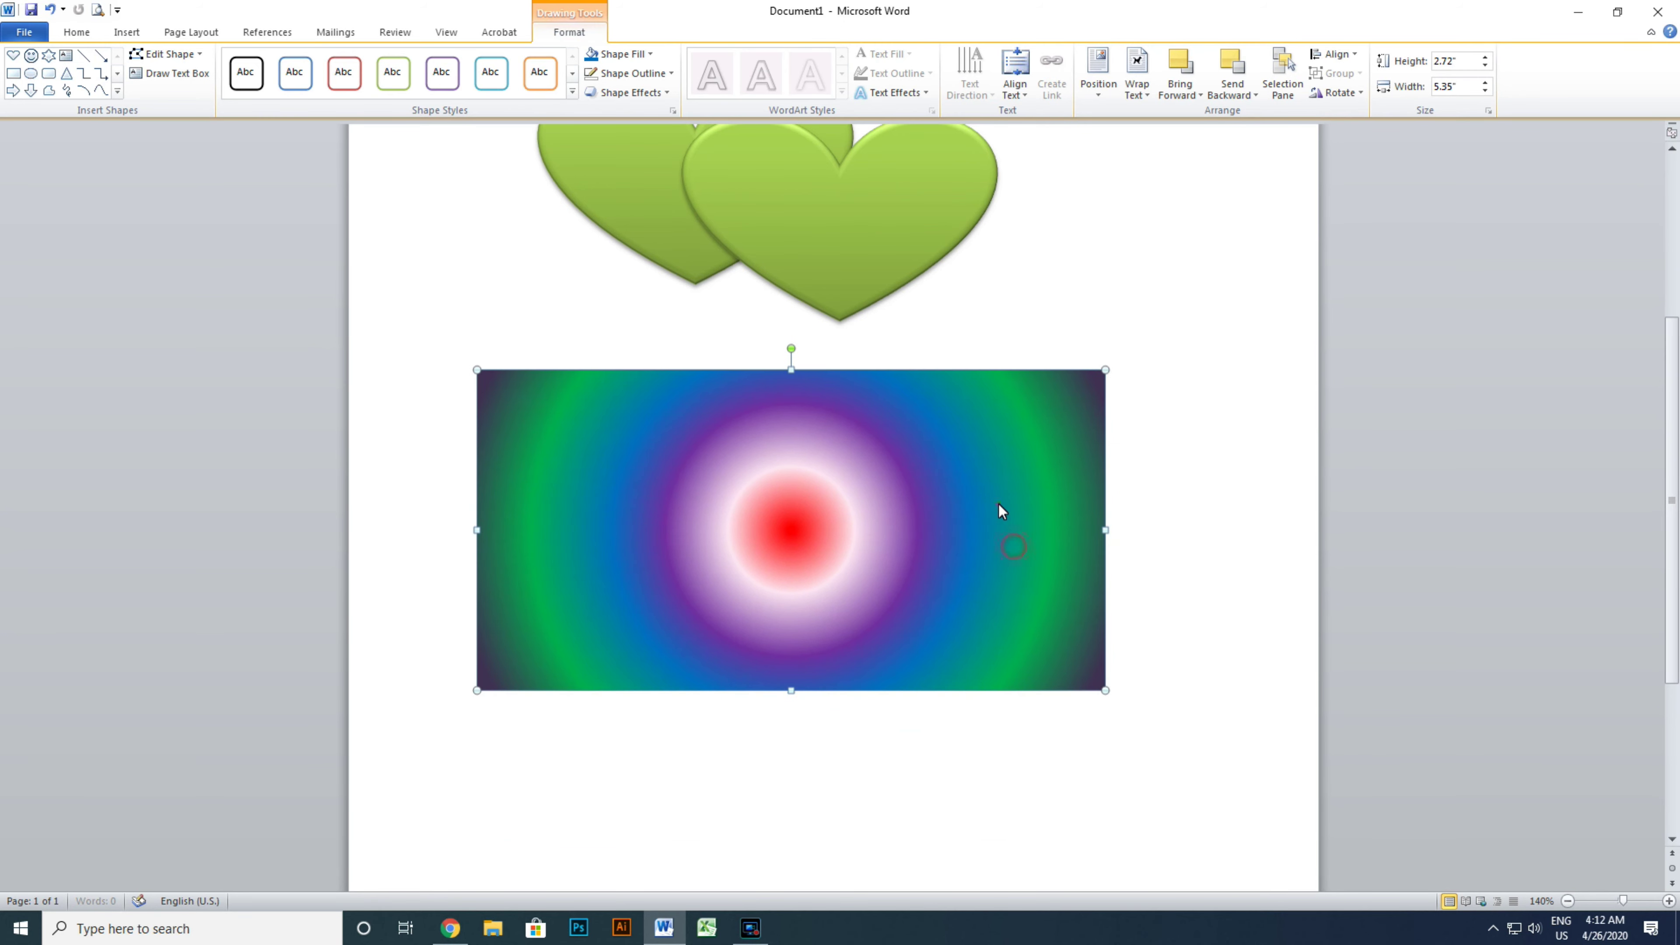
left_click(126, 32)
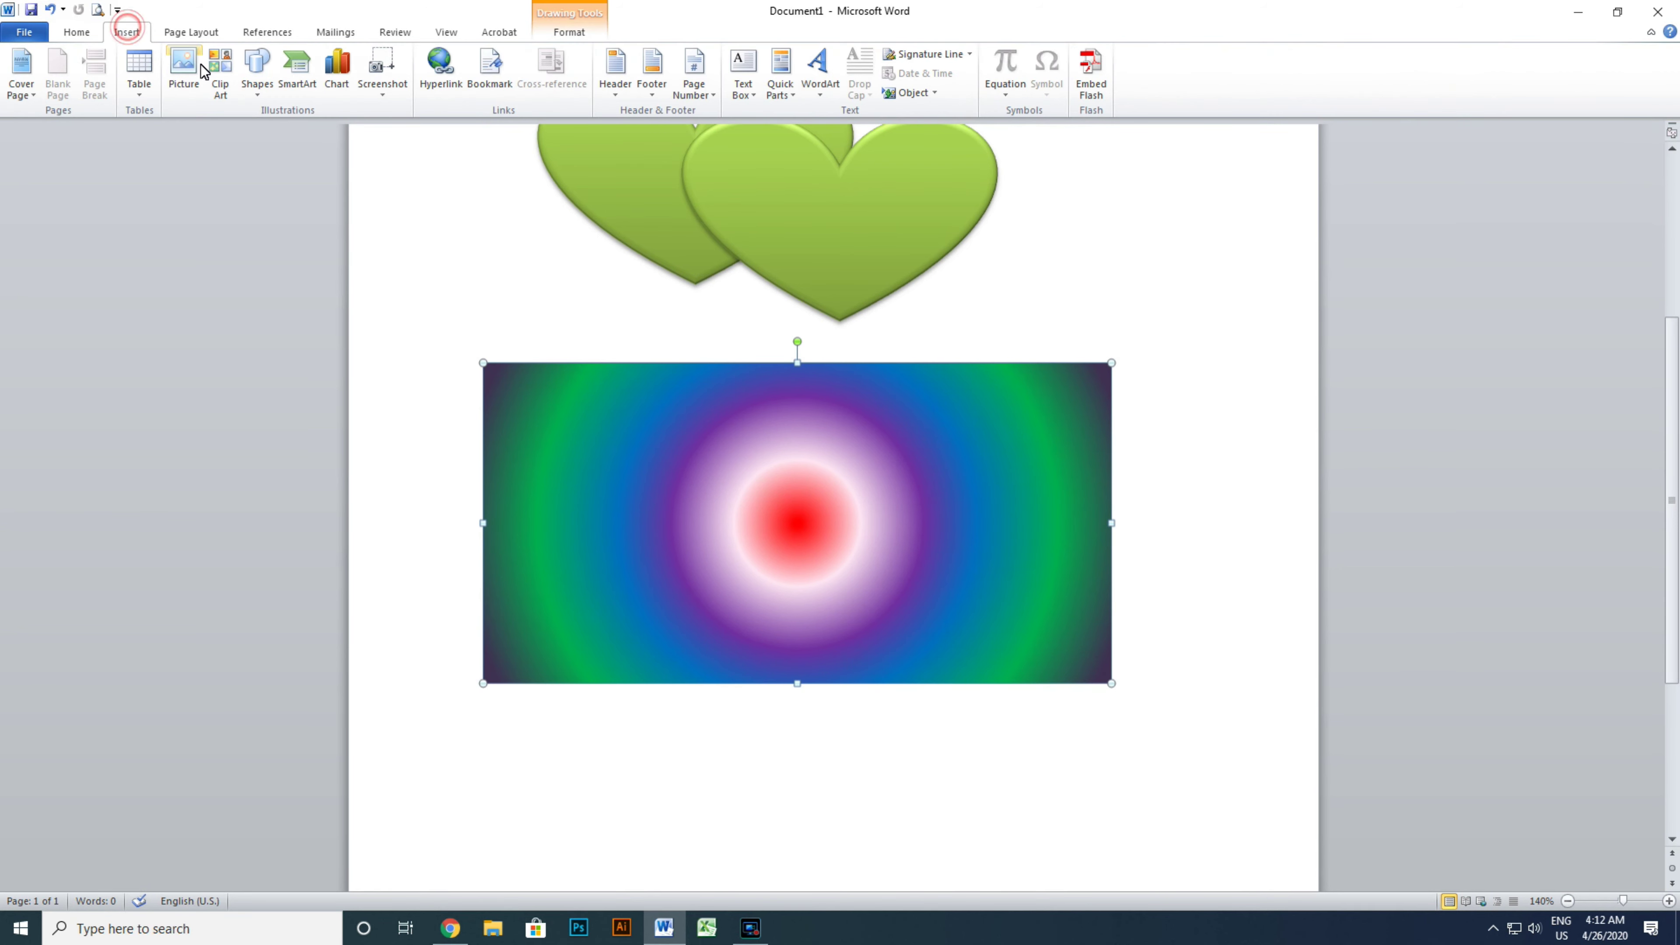
left_click(258, 73)
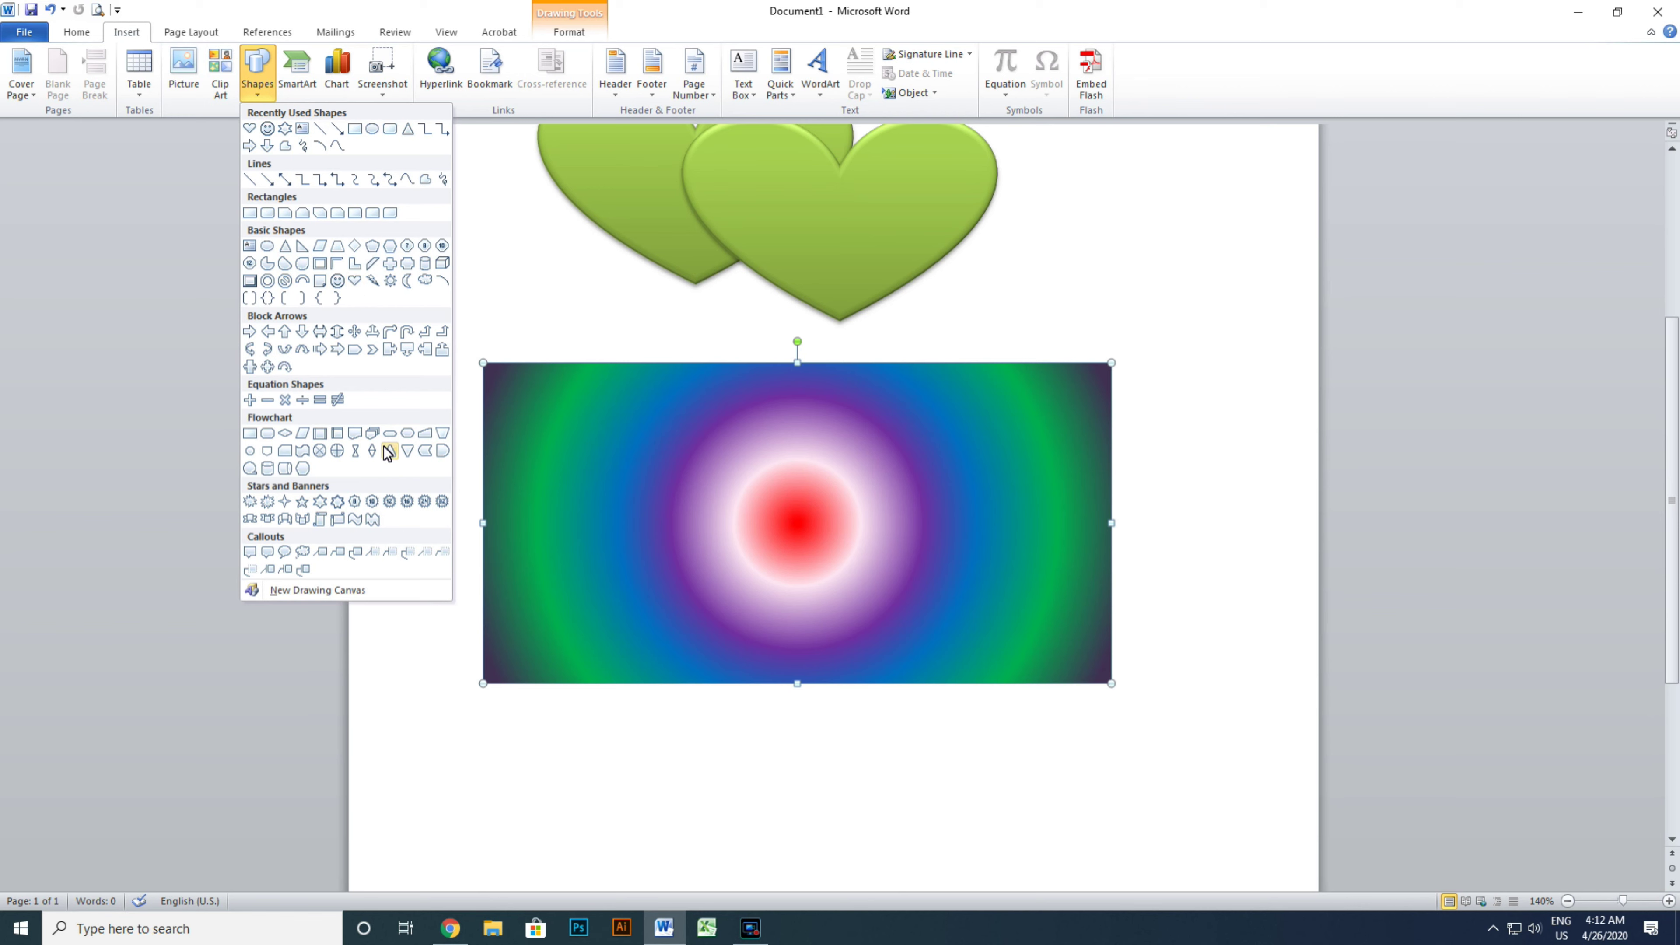
left_click(286, 523)
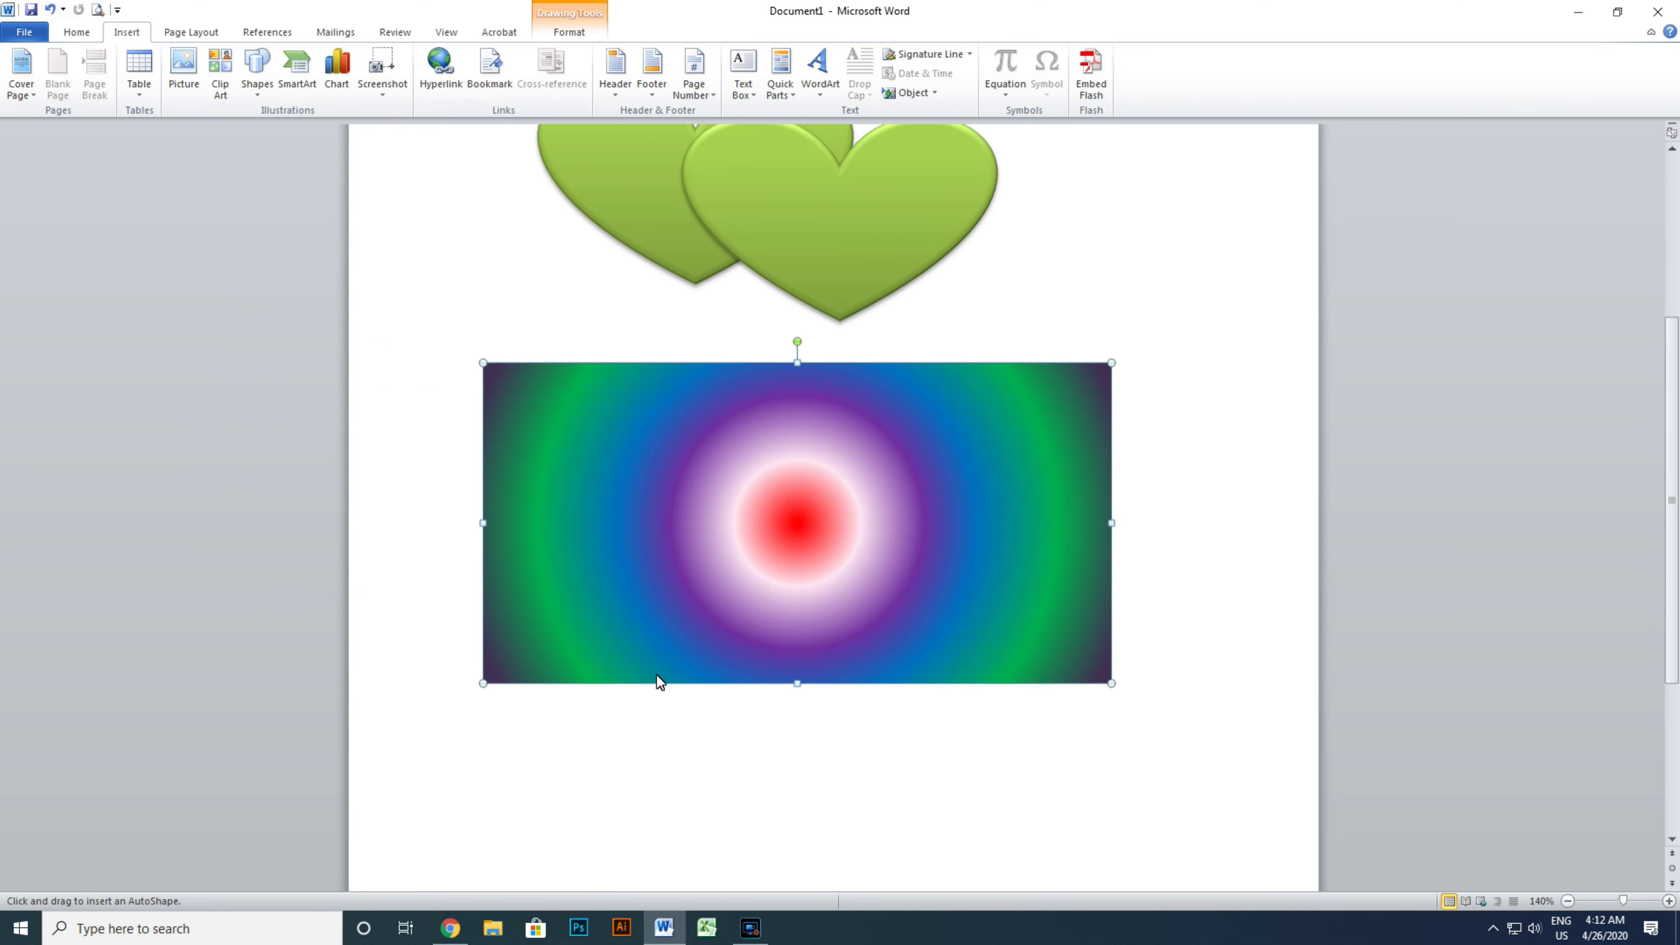
- Draw a blue 1.15 by 5.58 inch ribbon banner below the gradient rectangle
scroll(660, 672, "down", 5)
left_click_drag(547, 508, 1207, 644)
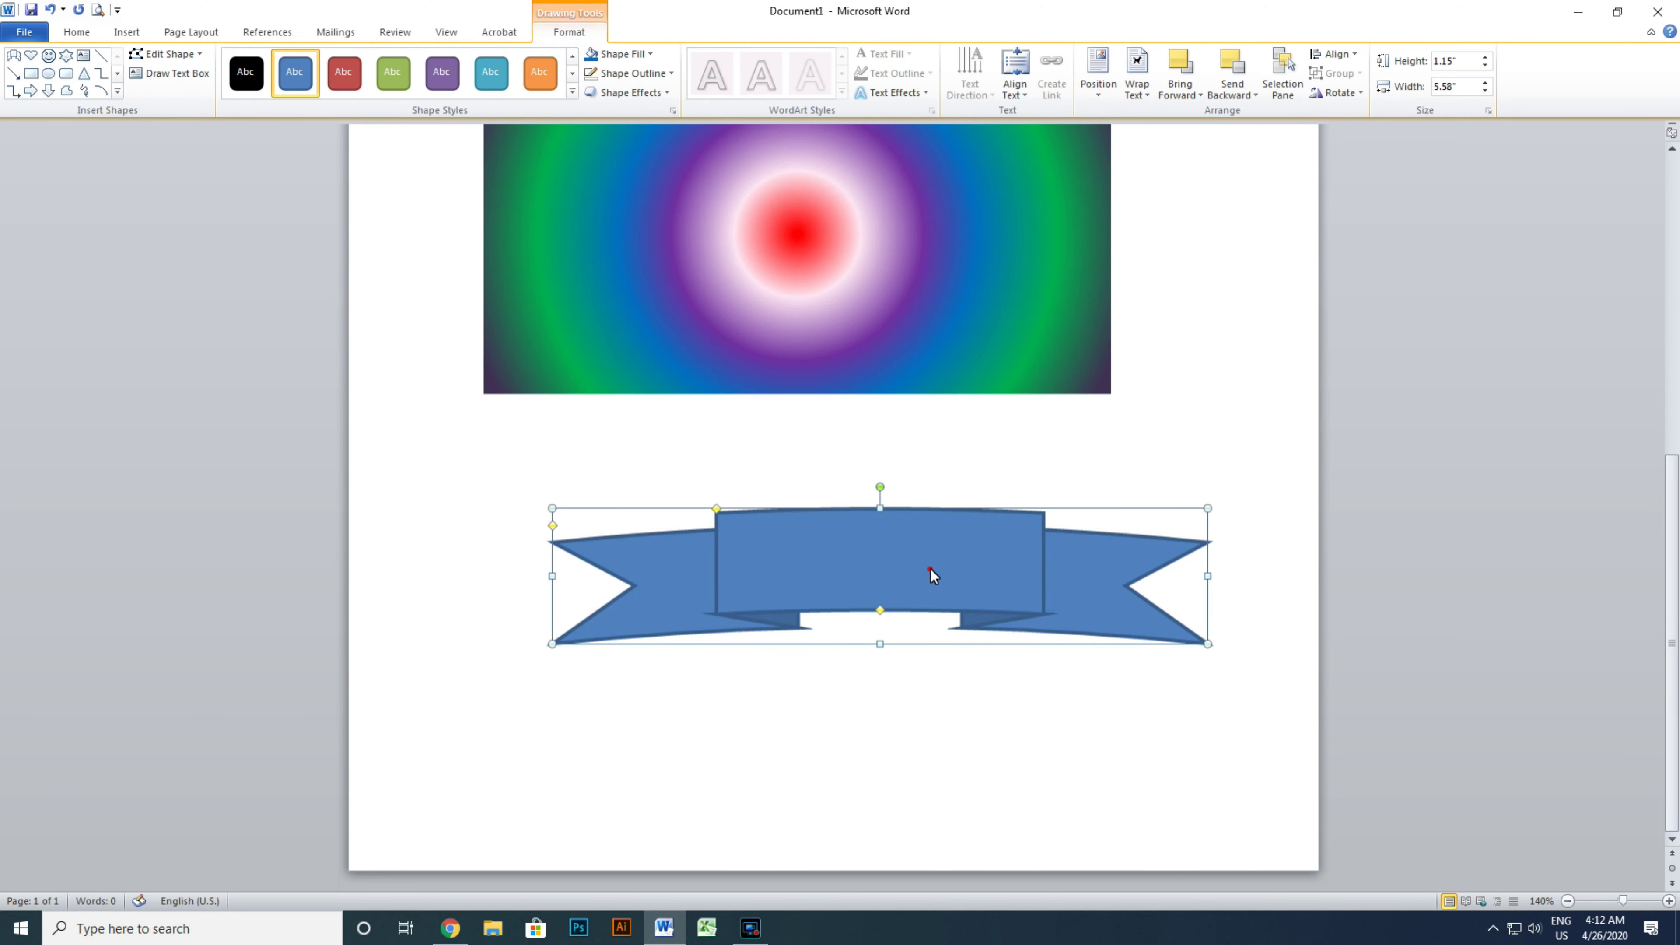
left_click_drag(930, 568, 891, 561)
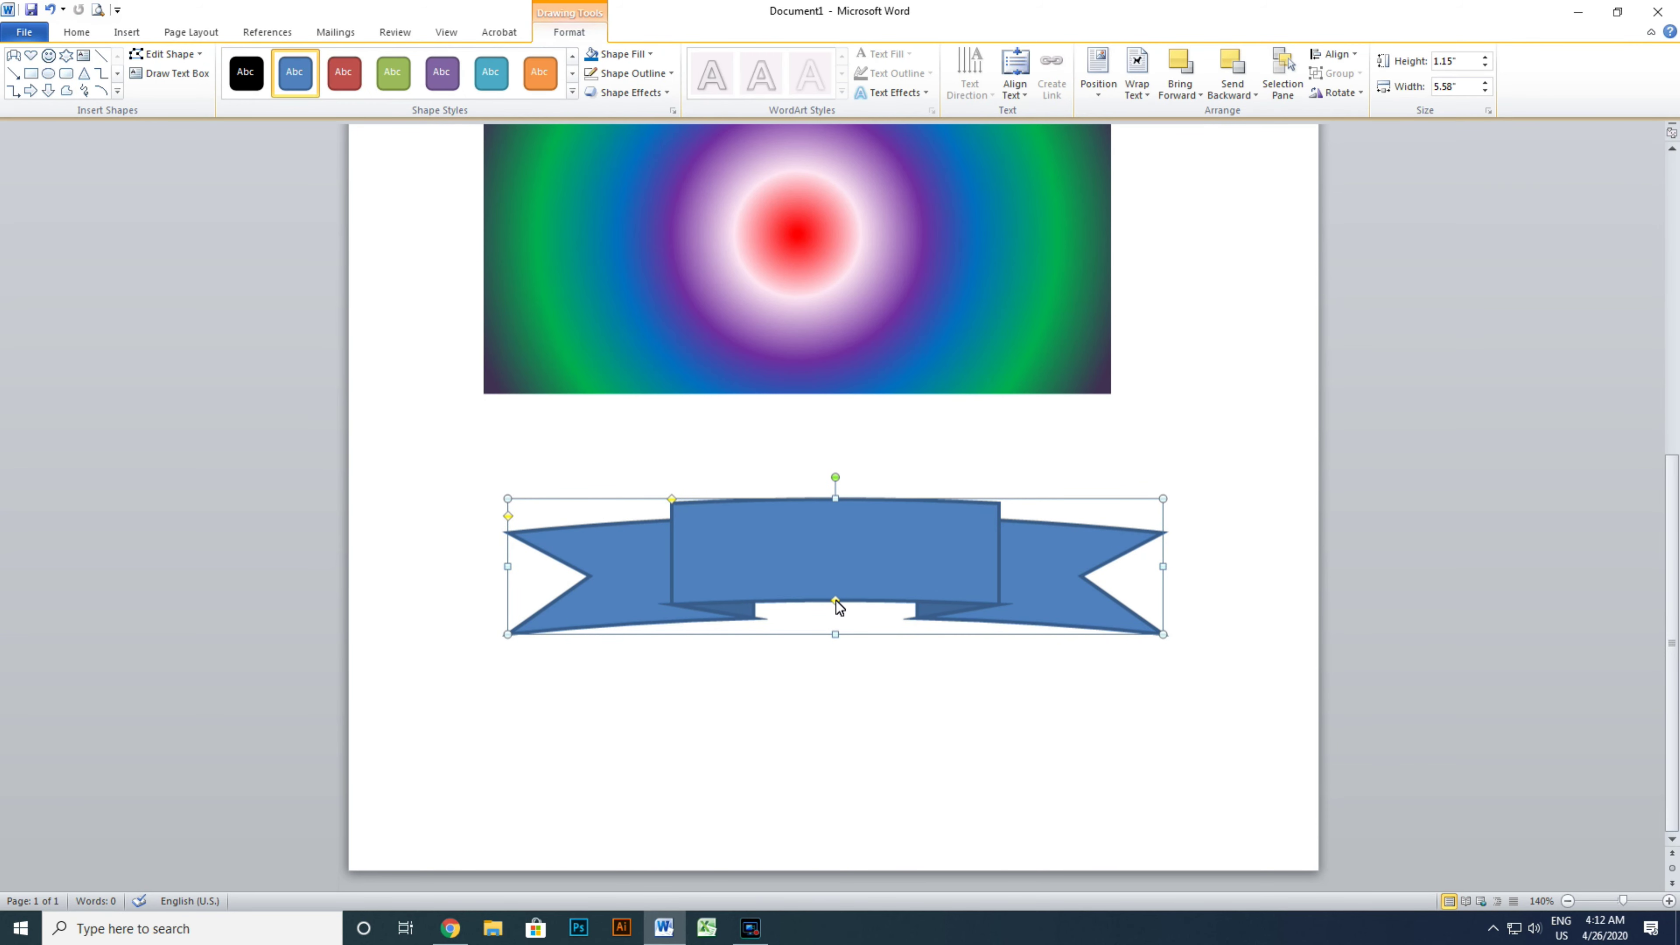
- Drag the banner's adjustment handles to widen the centre panel and shorten the side wings
left_click_drag(836, 602, 836, 586)
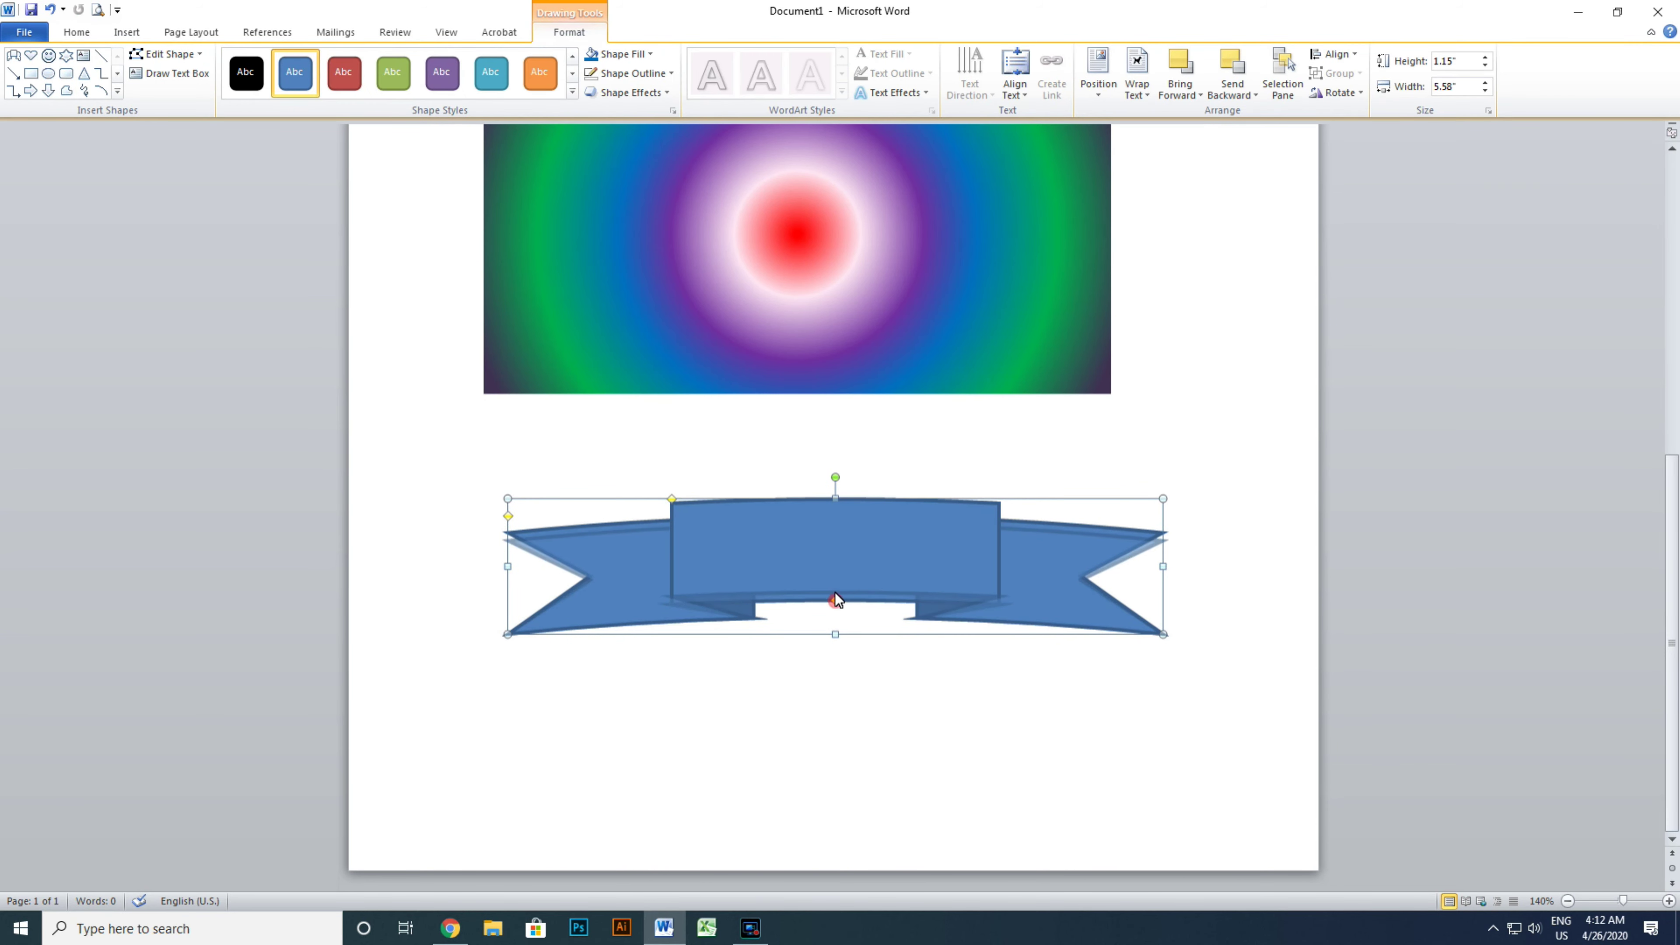
left_click_drag(836, 586, 836, 591)
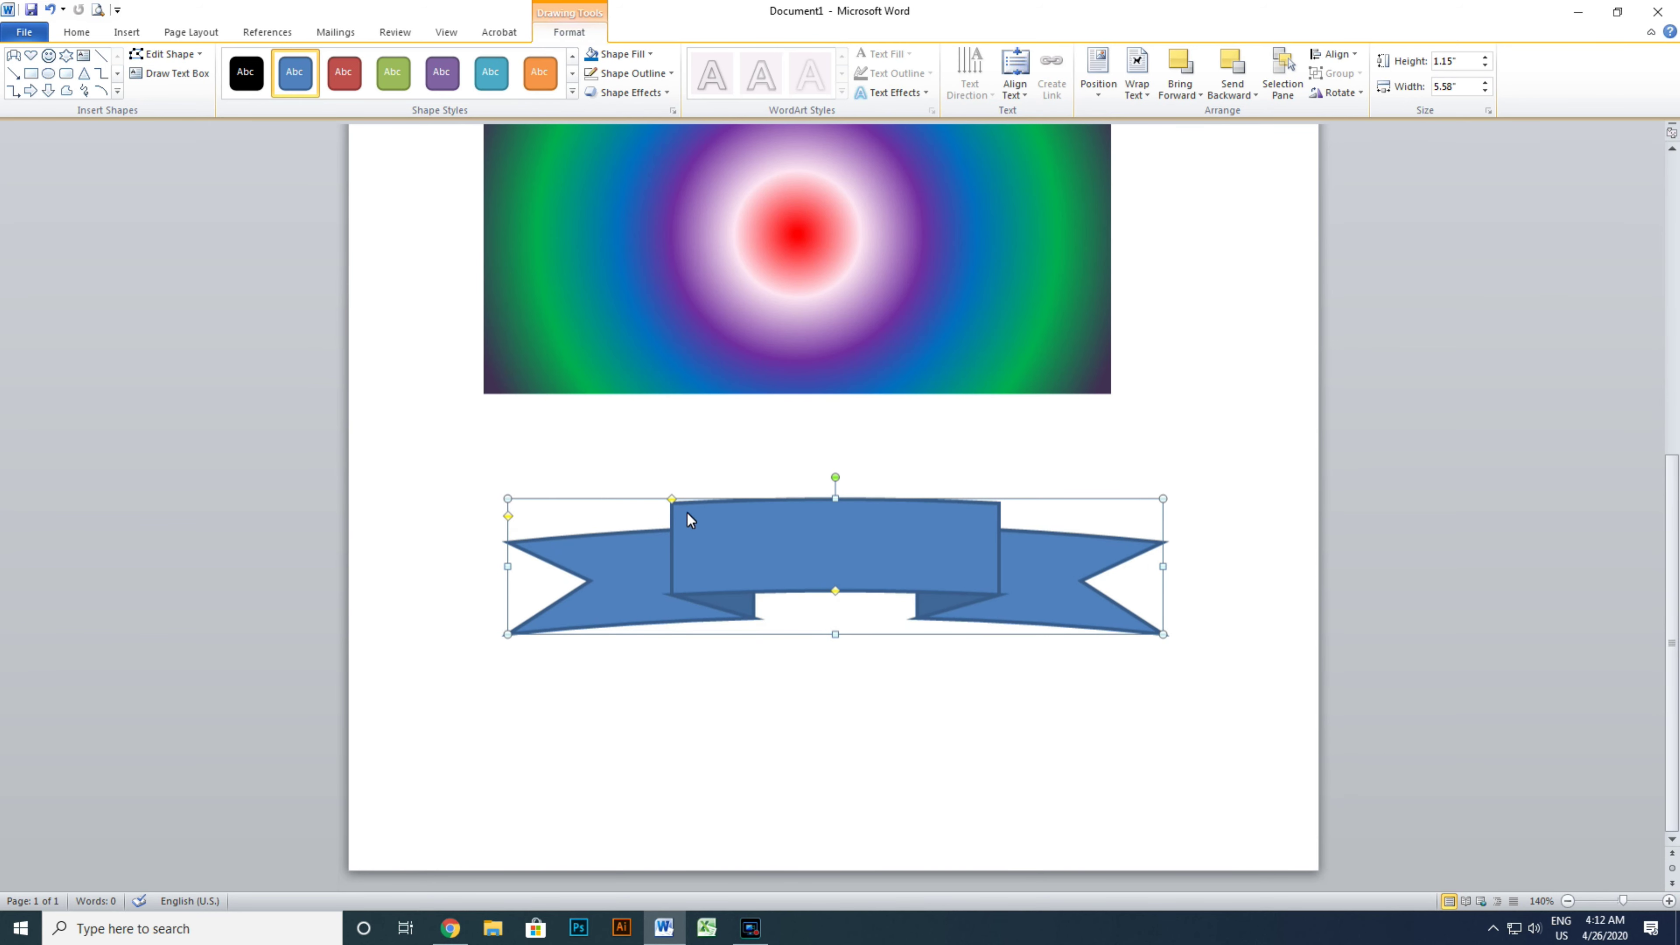
mouse_move(675, 504)
left_mouse_down()
mouse_move(708, 503)
mouse_move(611, 504)
left_mouse_up()
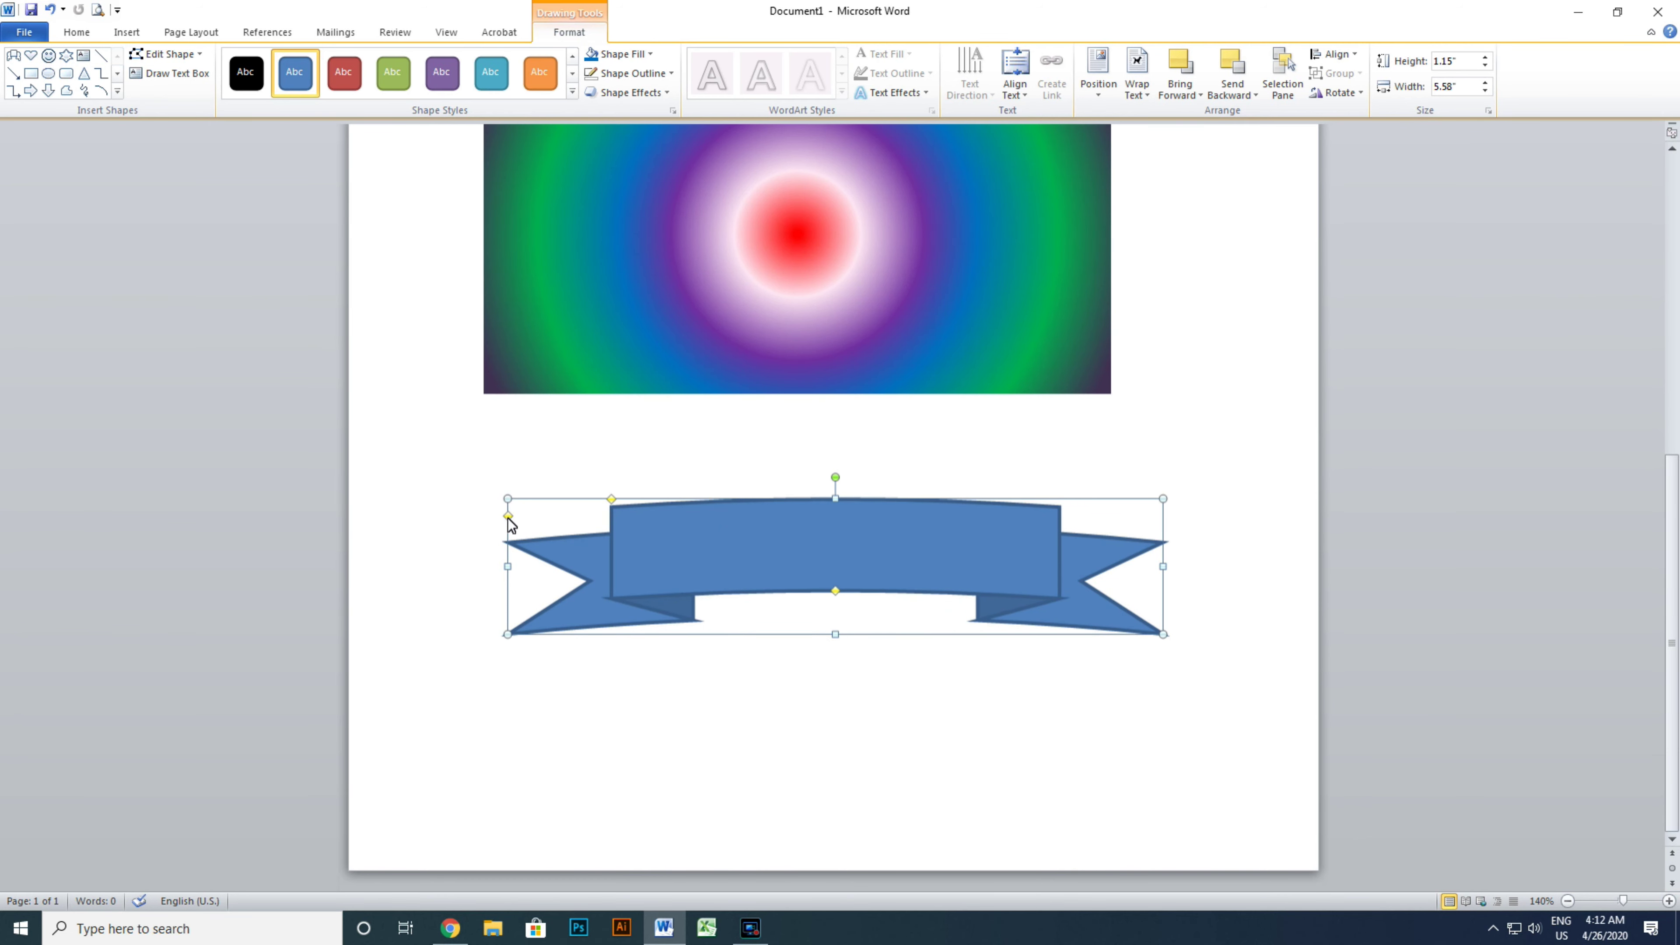
left_click_drag(507, 517, 531, 537)
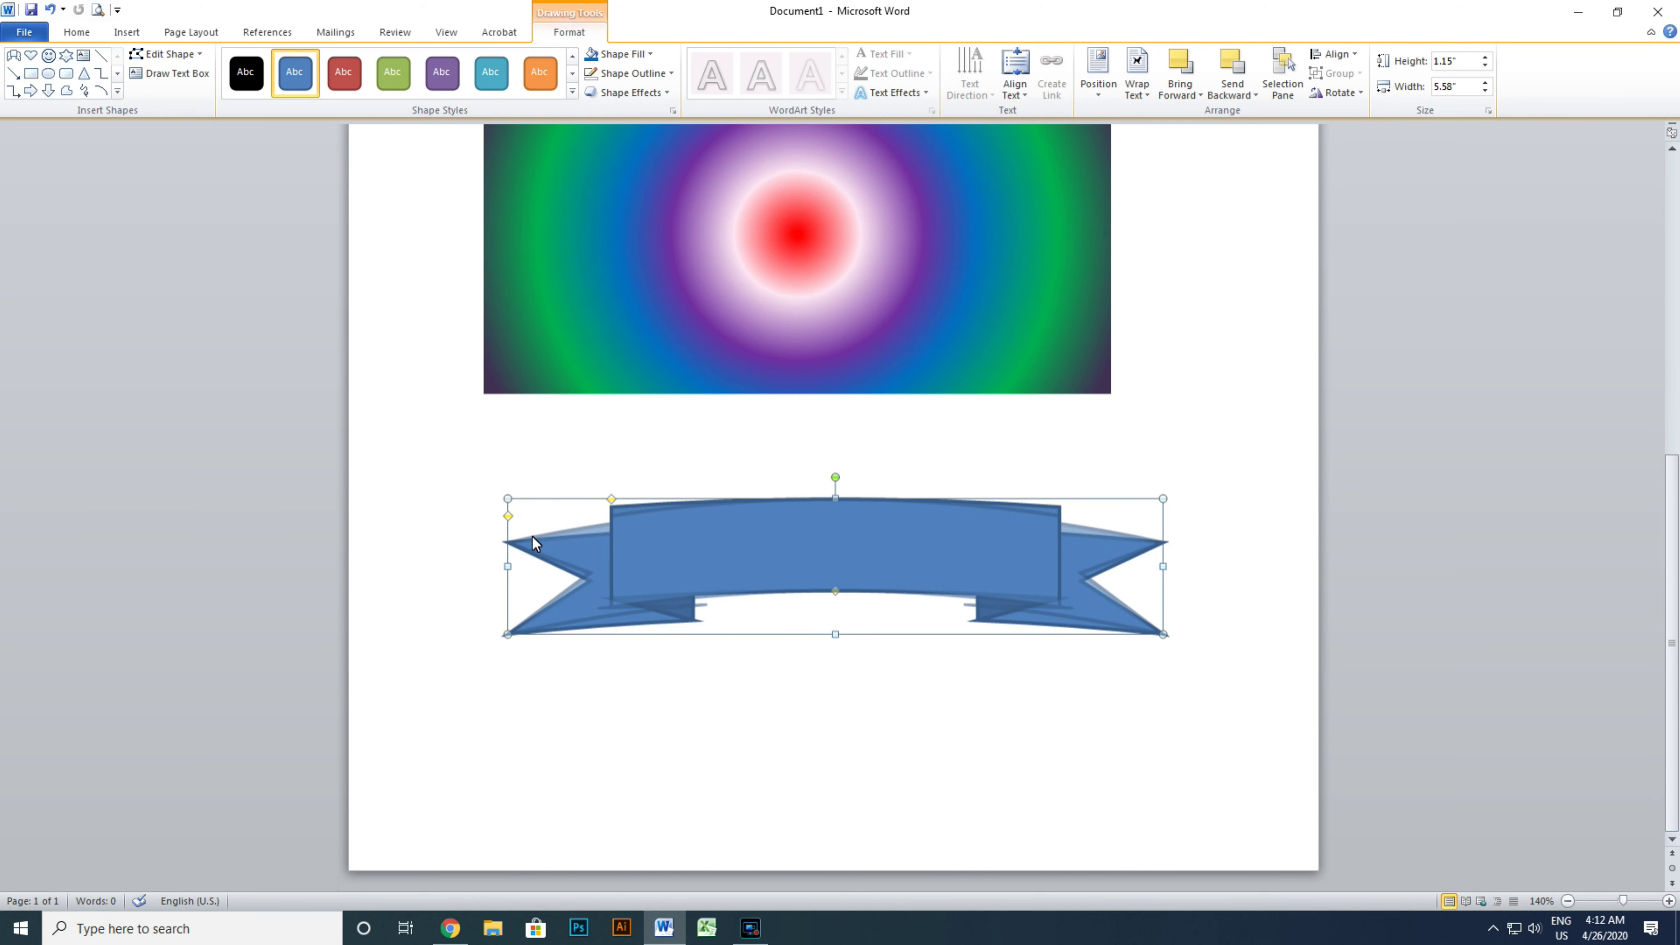
mouse_move(531, 536)
left_mouse_down()
mouse_move(527, 487)
mouse_move(530, 526)
left_mouse_up()
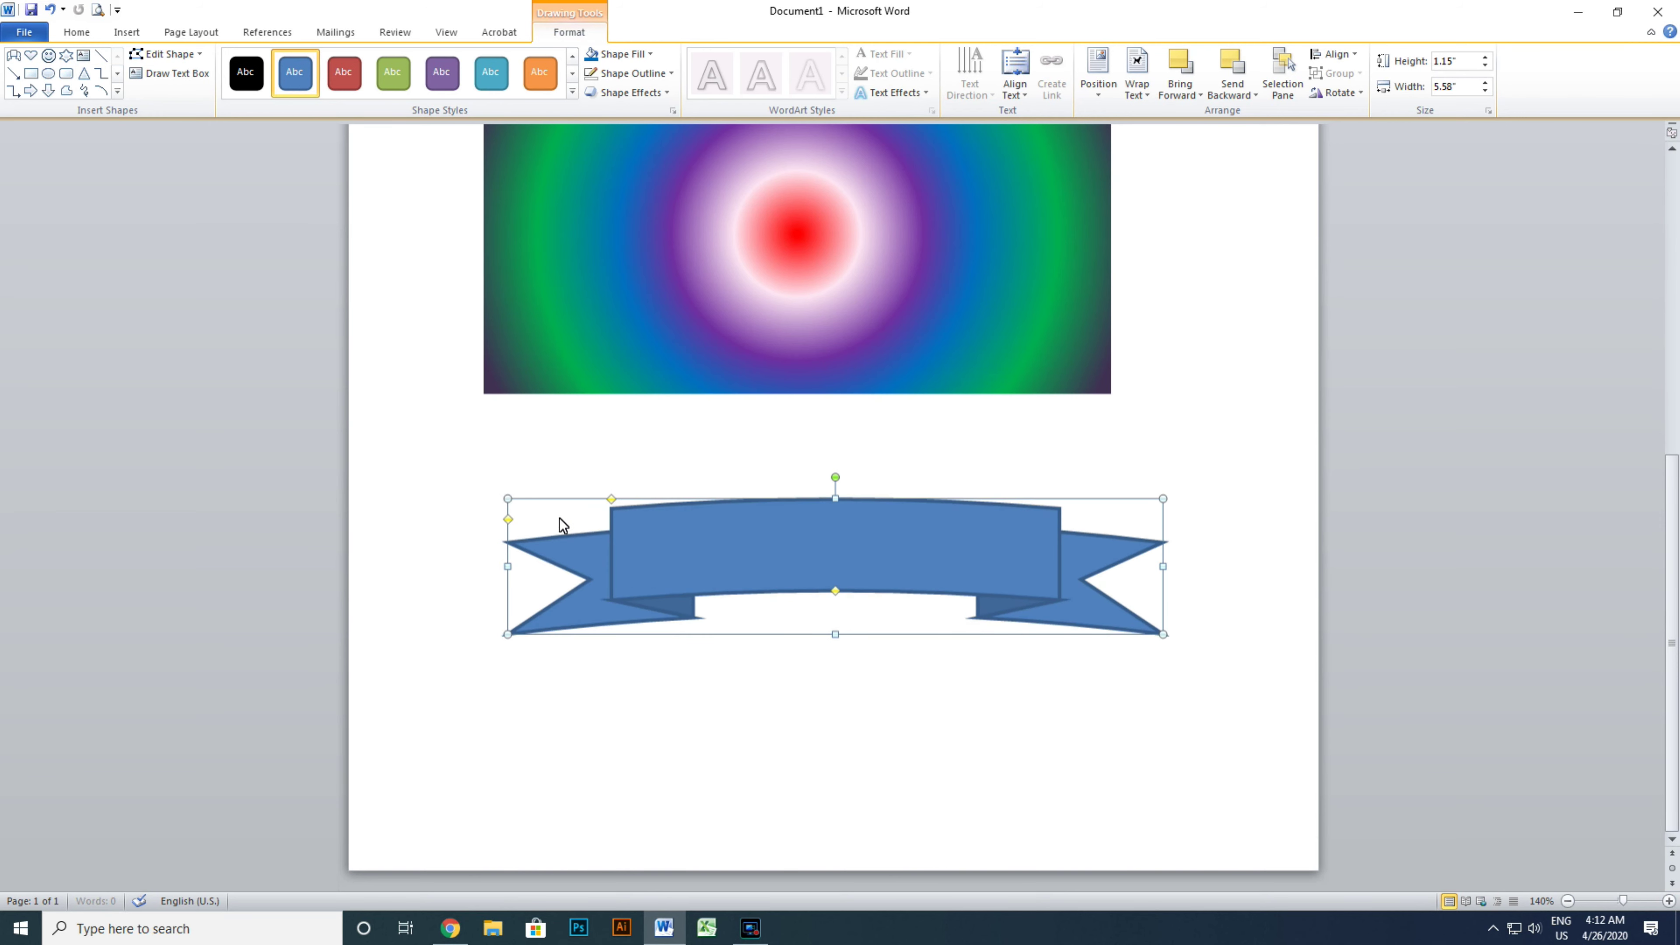
left_click_drag(613, 502, 622, 506)
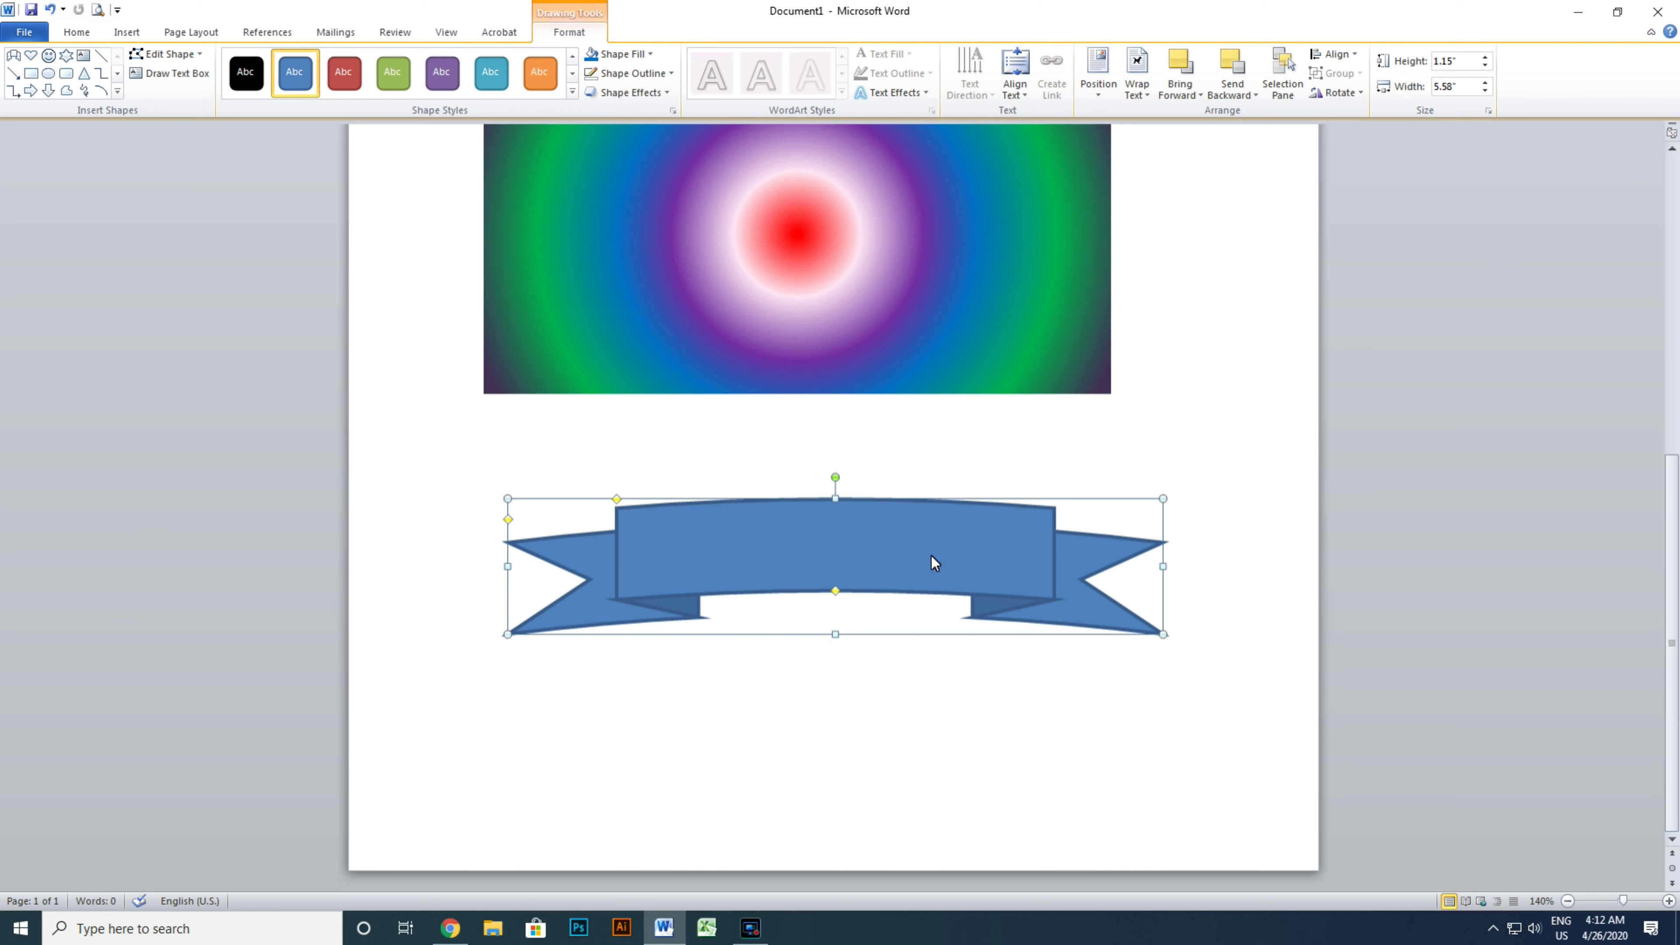
- Add the text 'Zirna Run' inside the ribbon banner
right_click(852, 547)
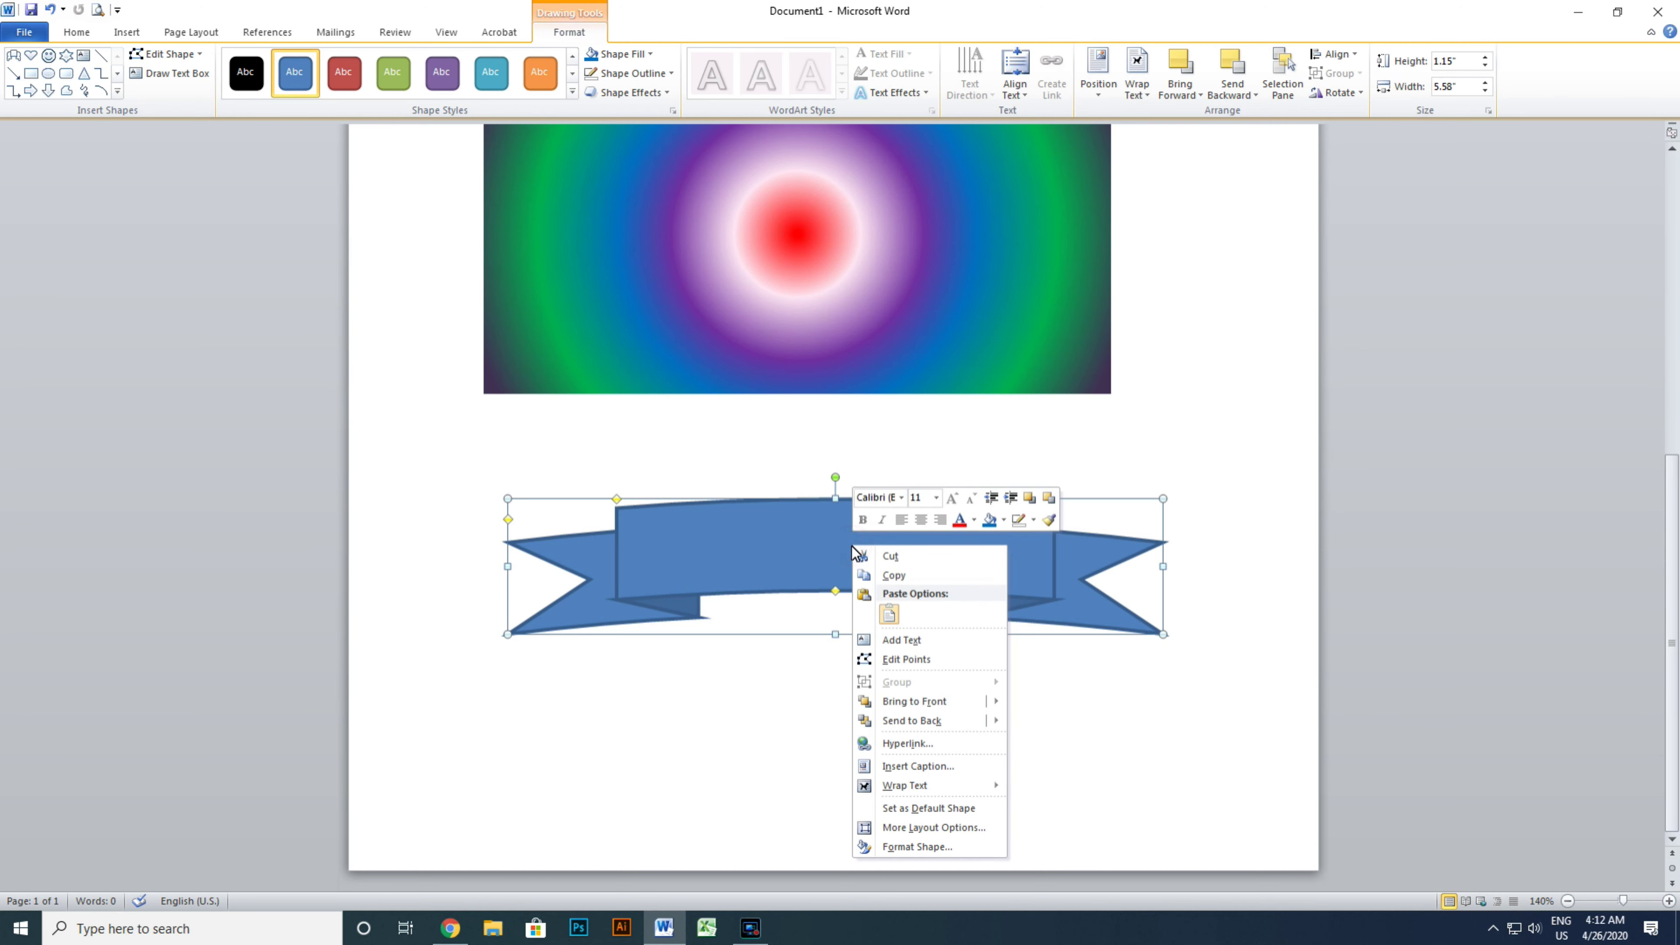
left_click(901, 639)
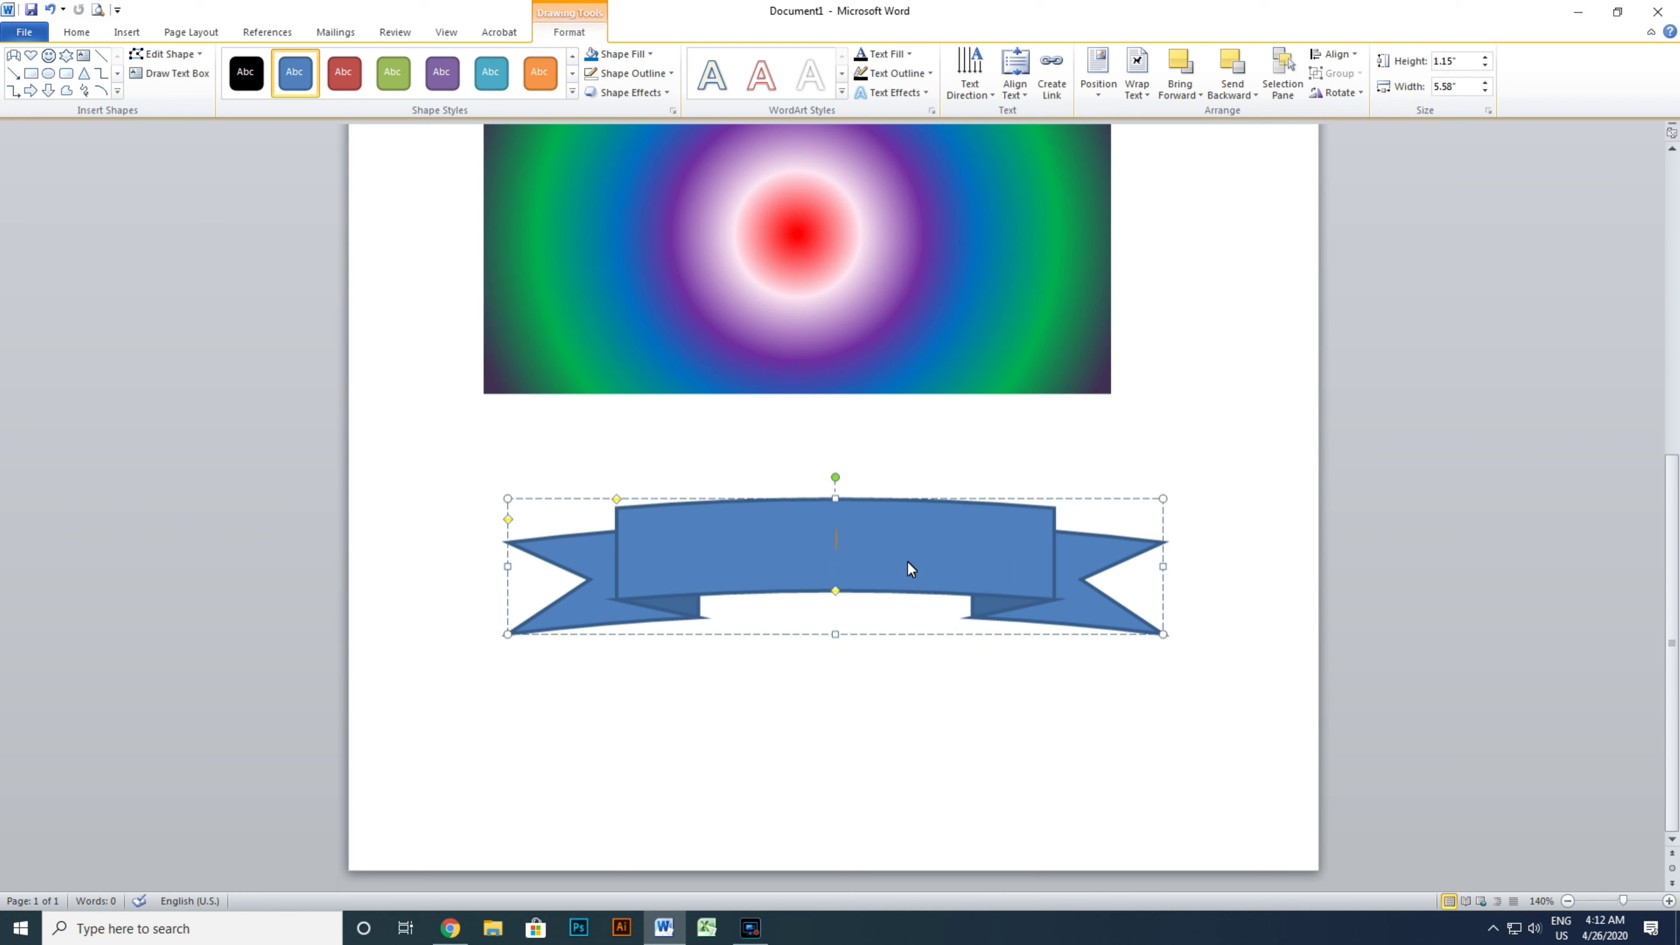
type("Zir")
type("na Ru")
type("n")
left_click_drag(870, 552, 787, 546)
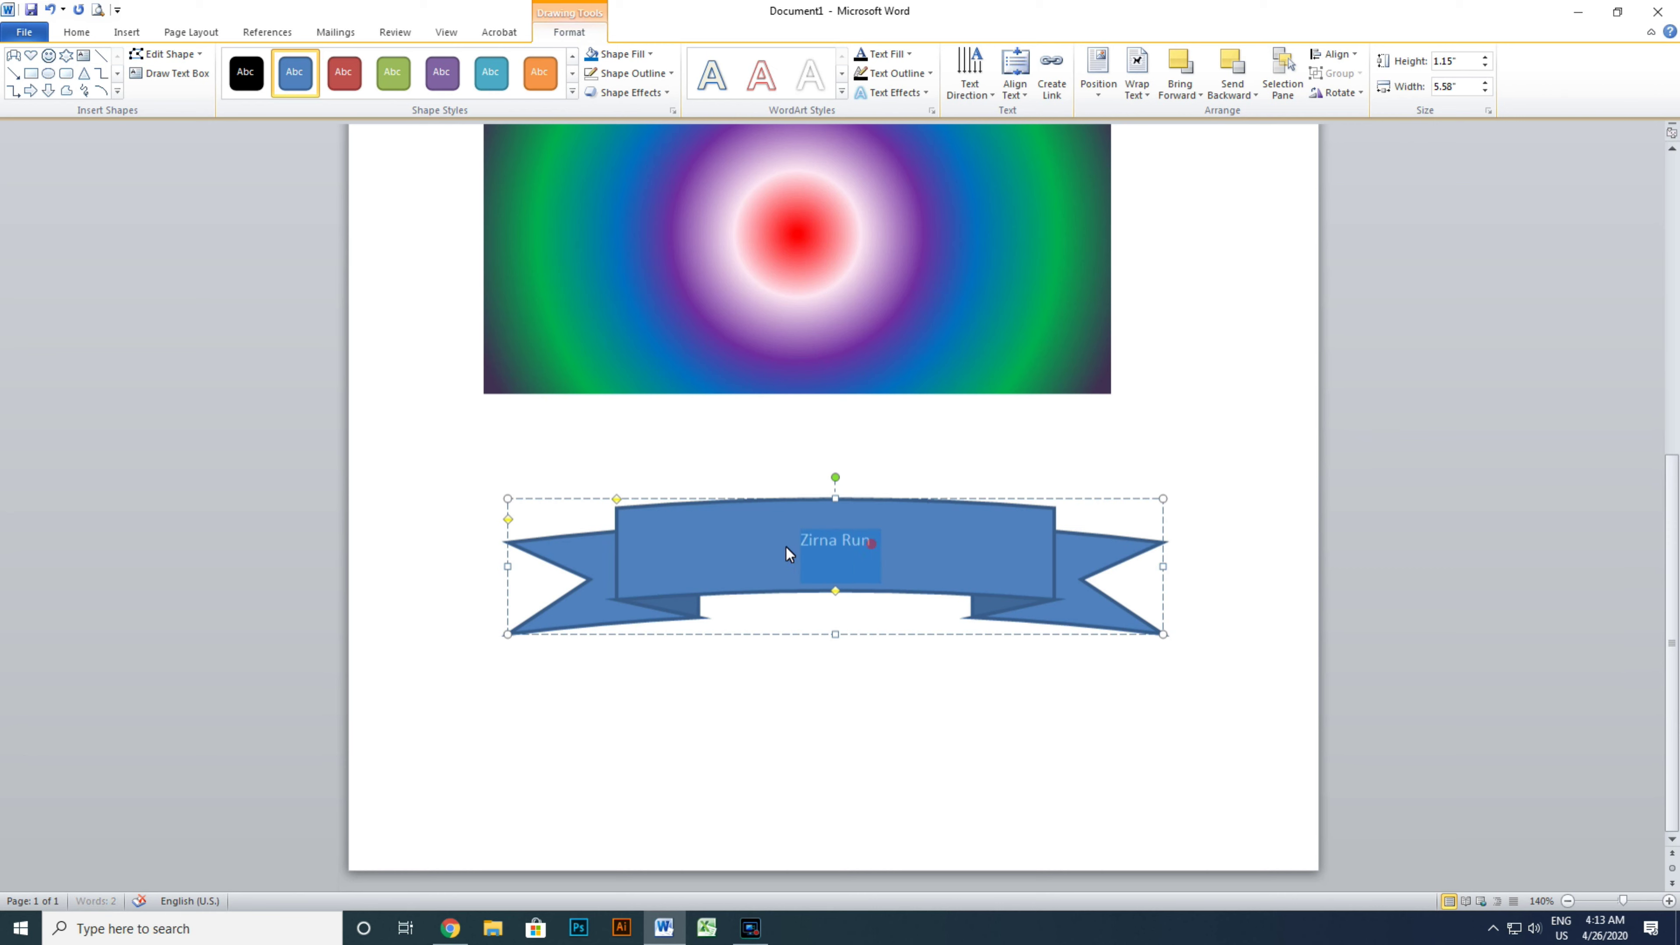
left_click(981, 501)
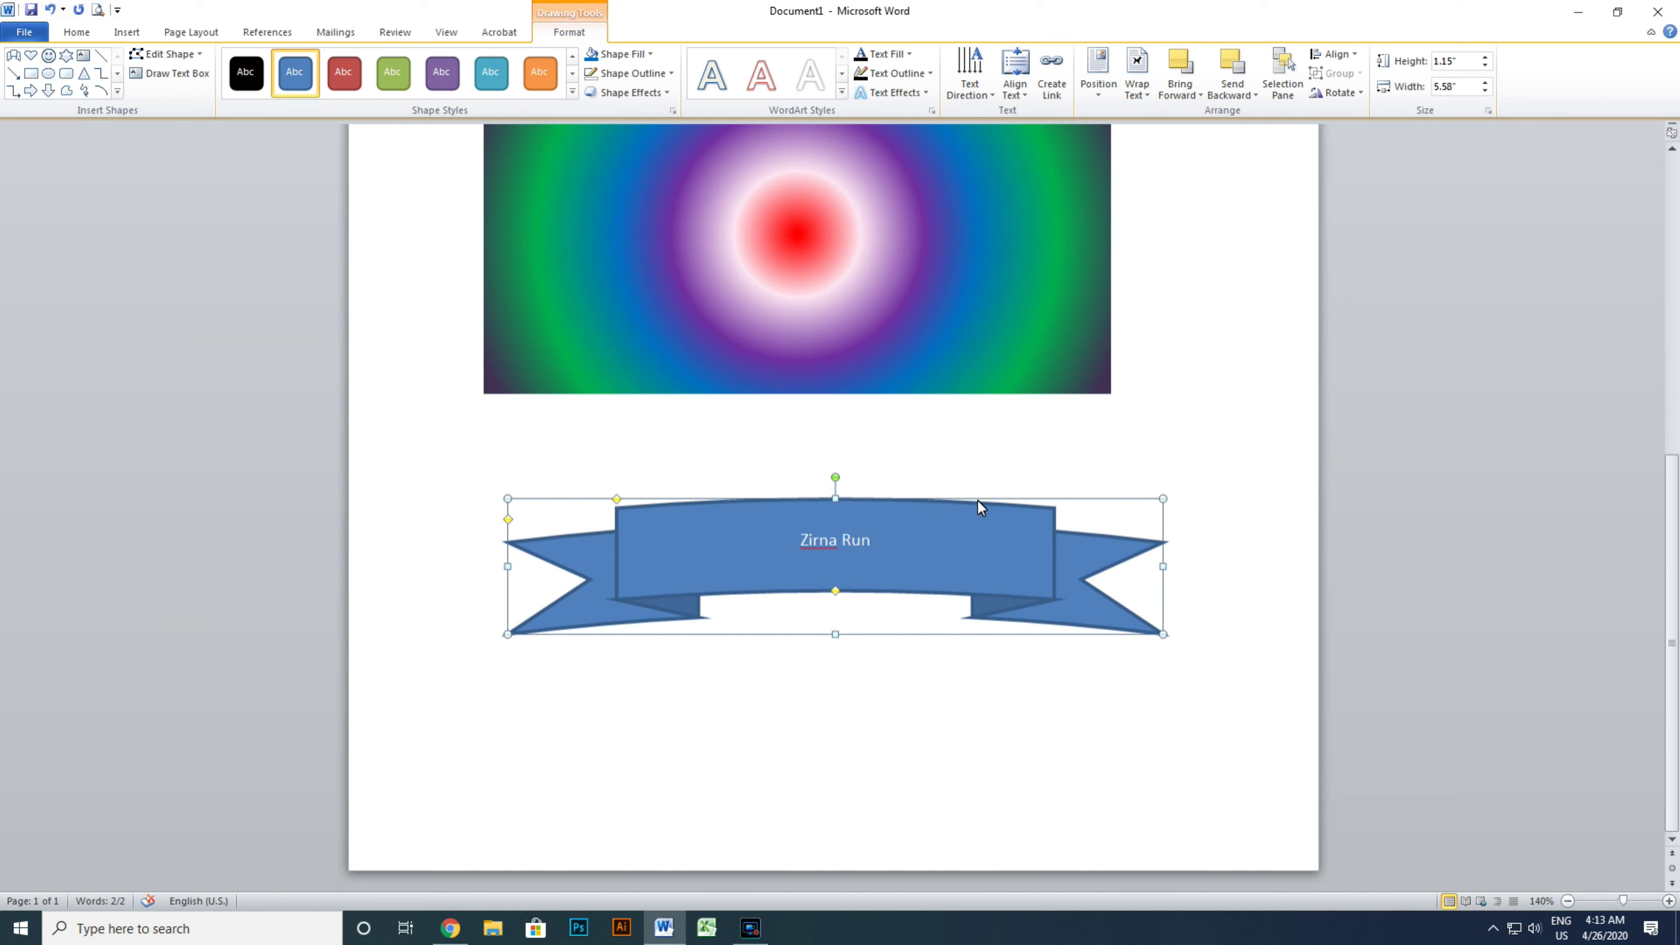
left_click(917, 501)
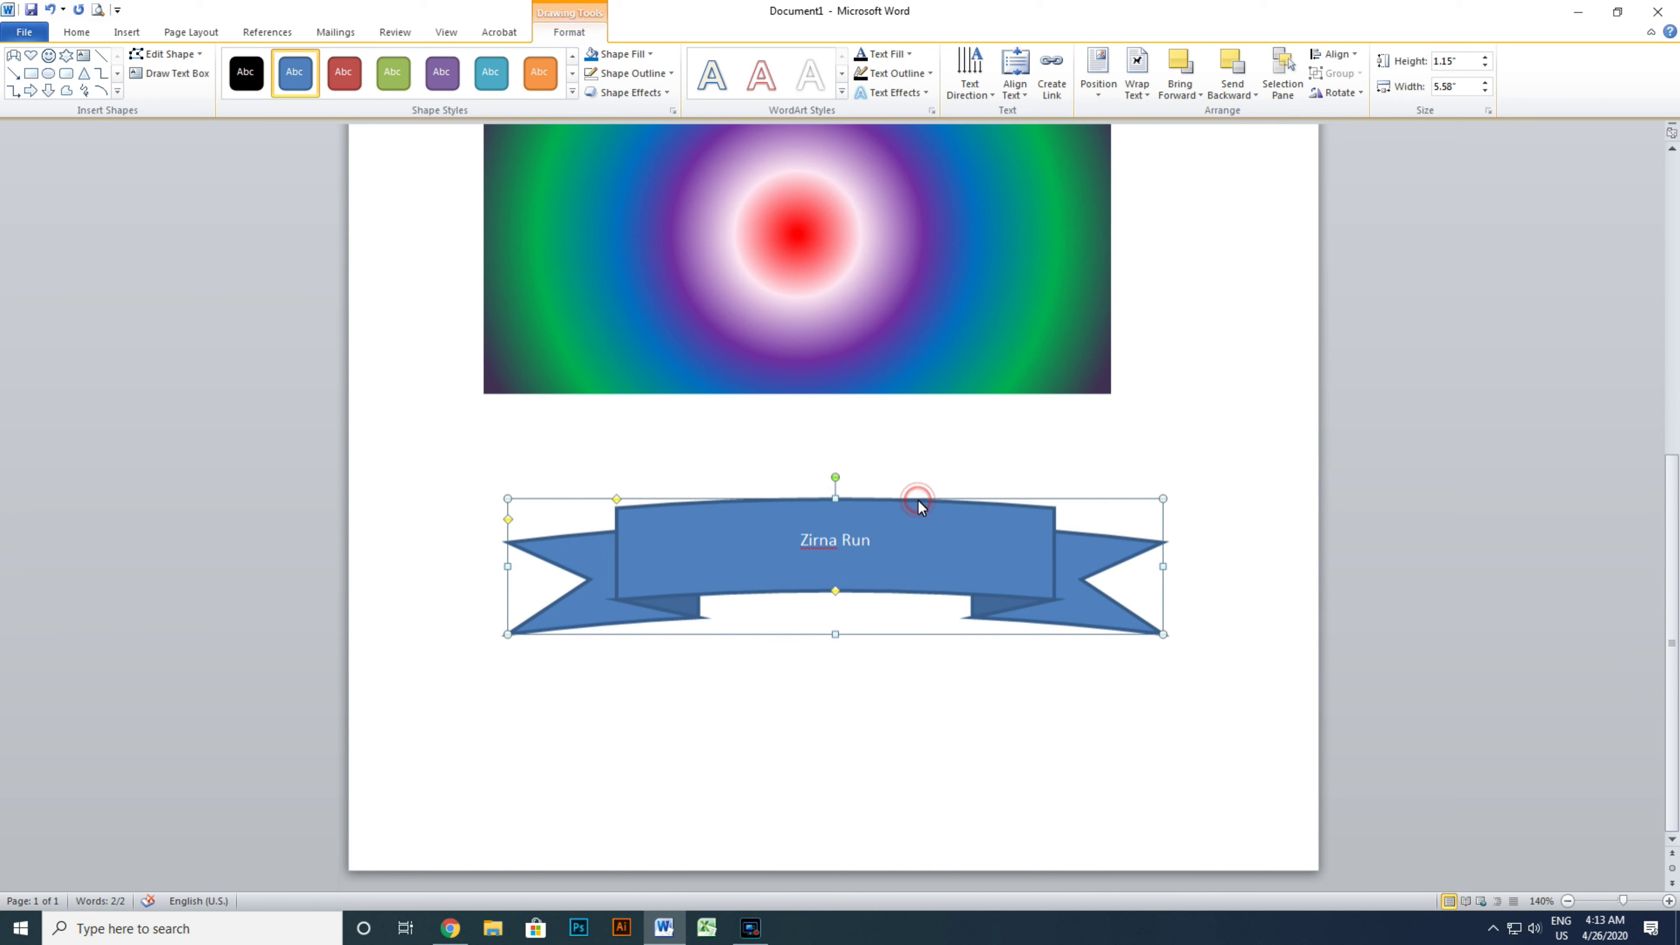
- Set the banner text to Britannic Bold and grow it to 36 points
left_click(76, 32)
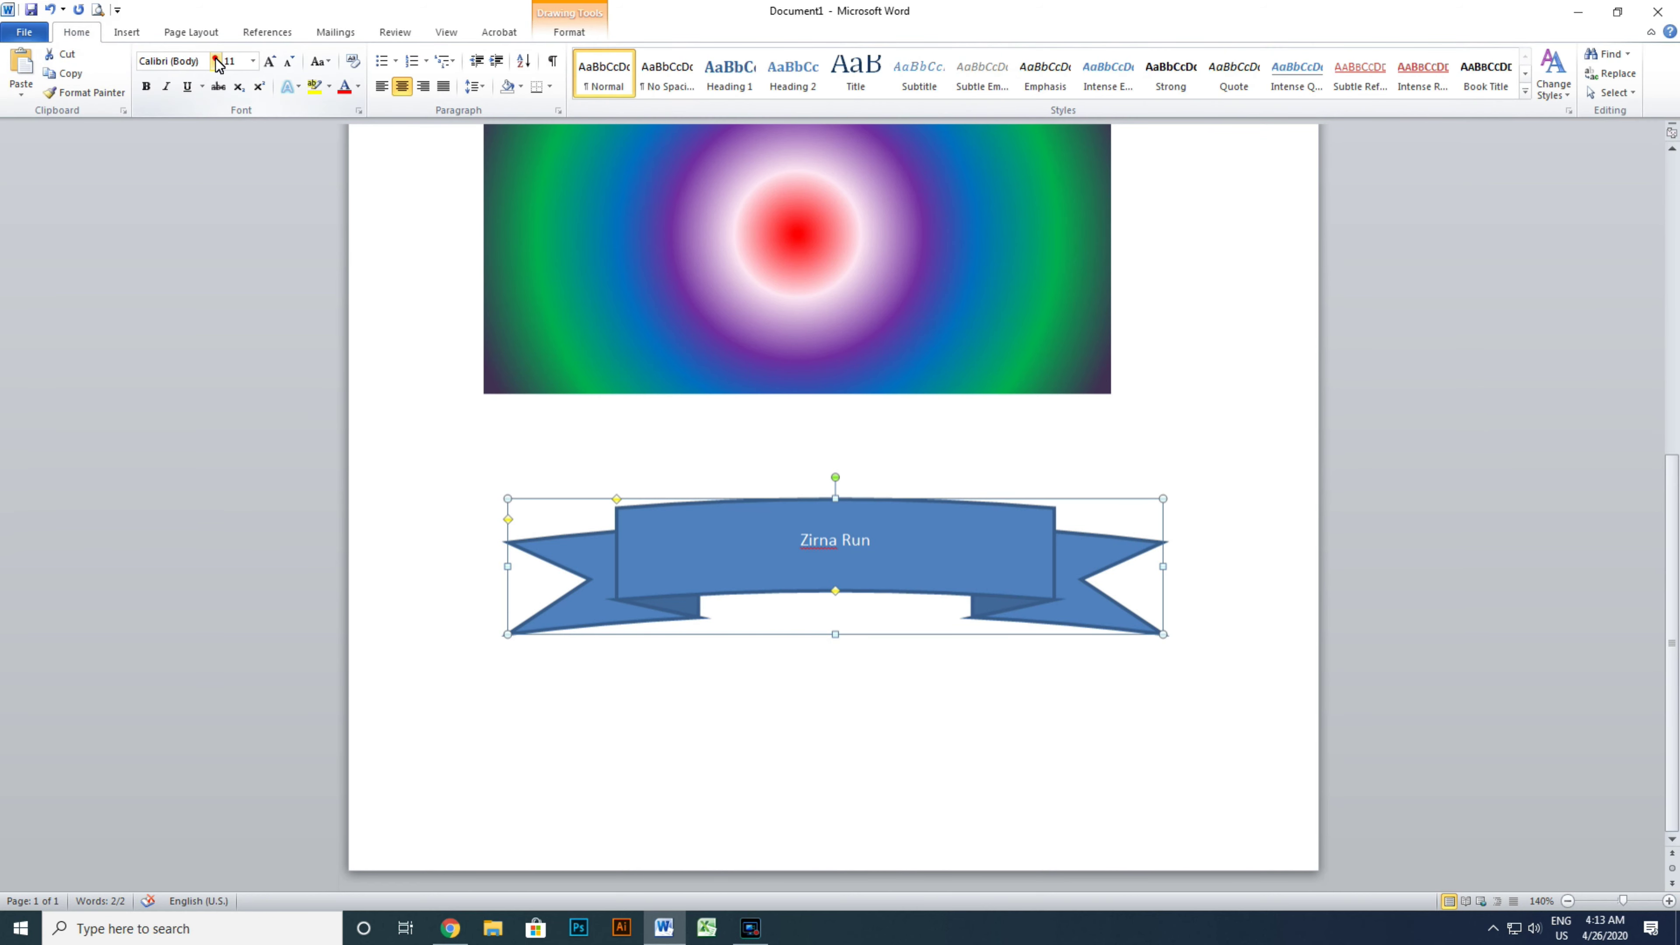
left_click(214, 61)
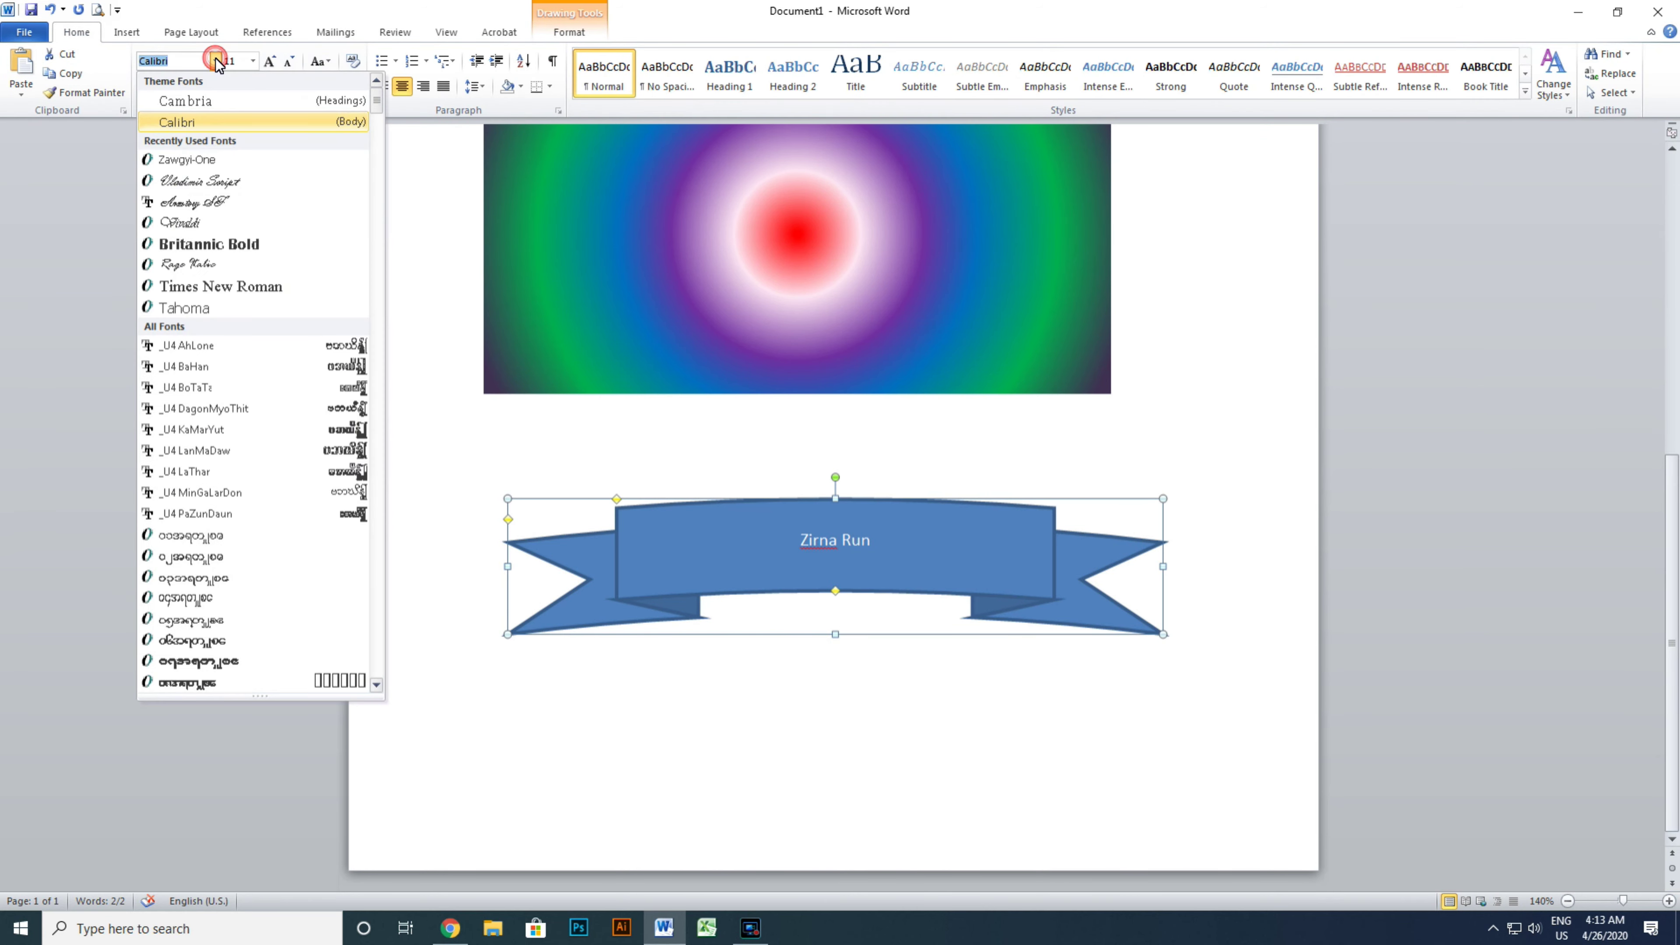
left_click(245, 245)
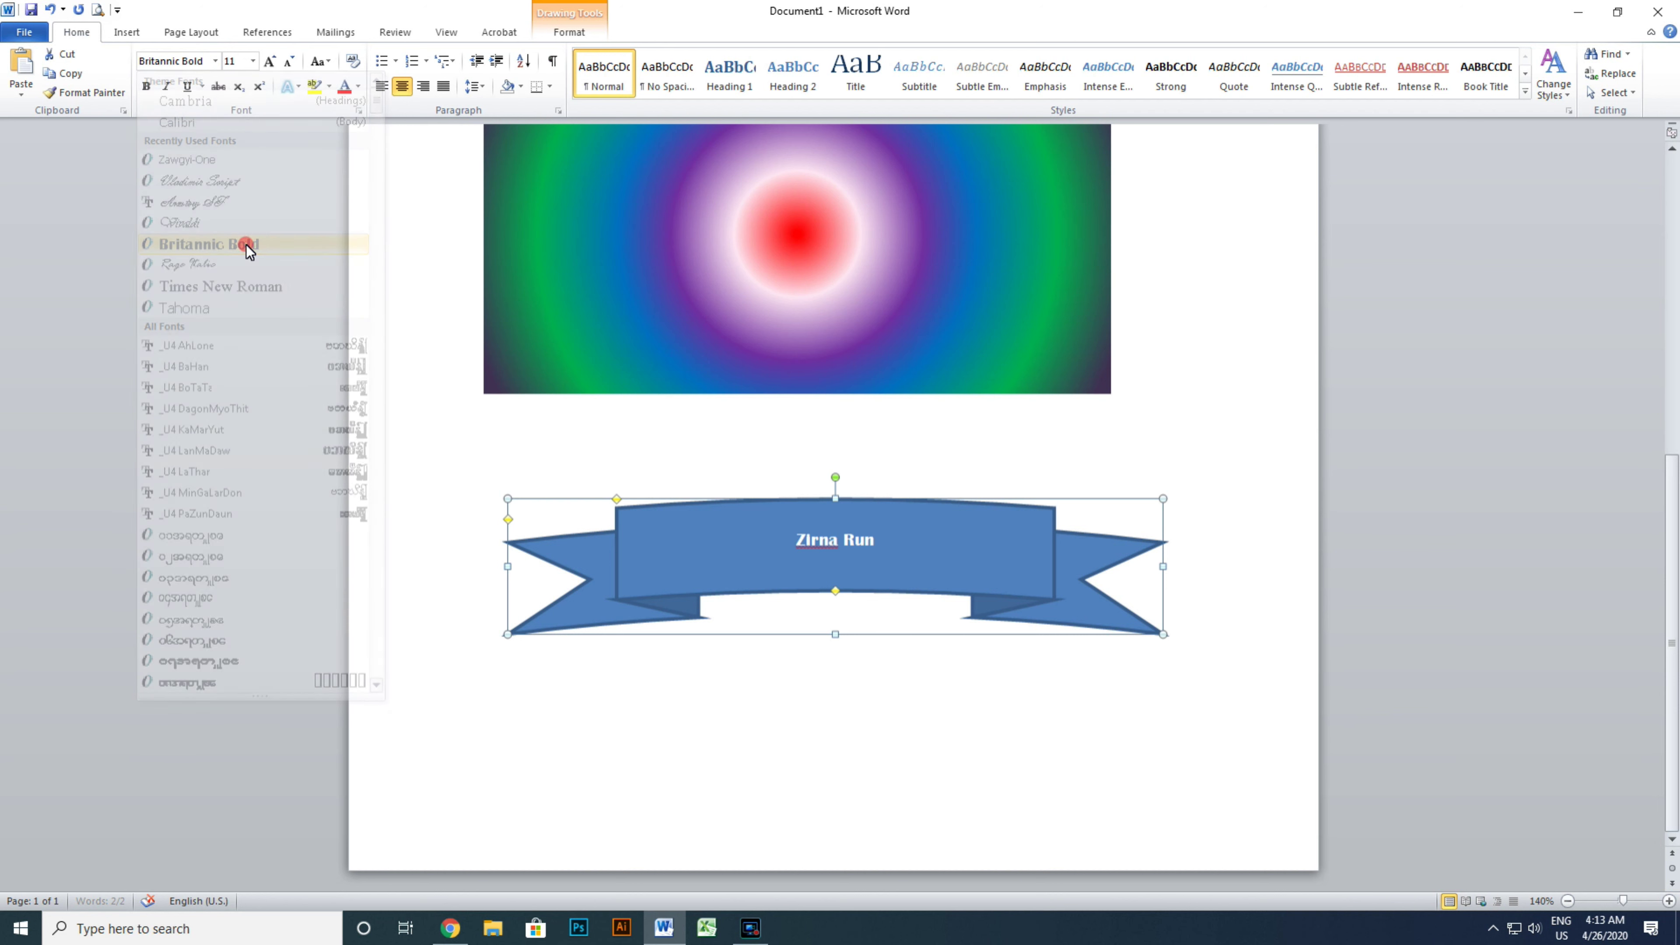
left_click(270, 61)
double_click(270, 62)
double_click(271, 61)
double_click(271, 61)
left_click(270, 62)
left_click(270, 62)
left_click(270, 62)
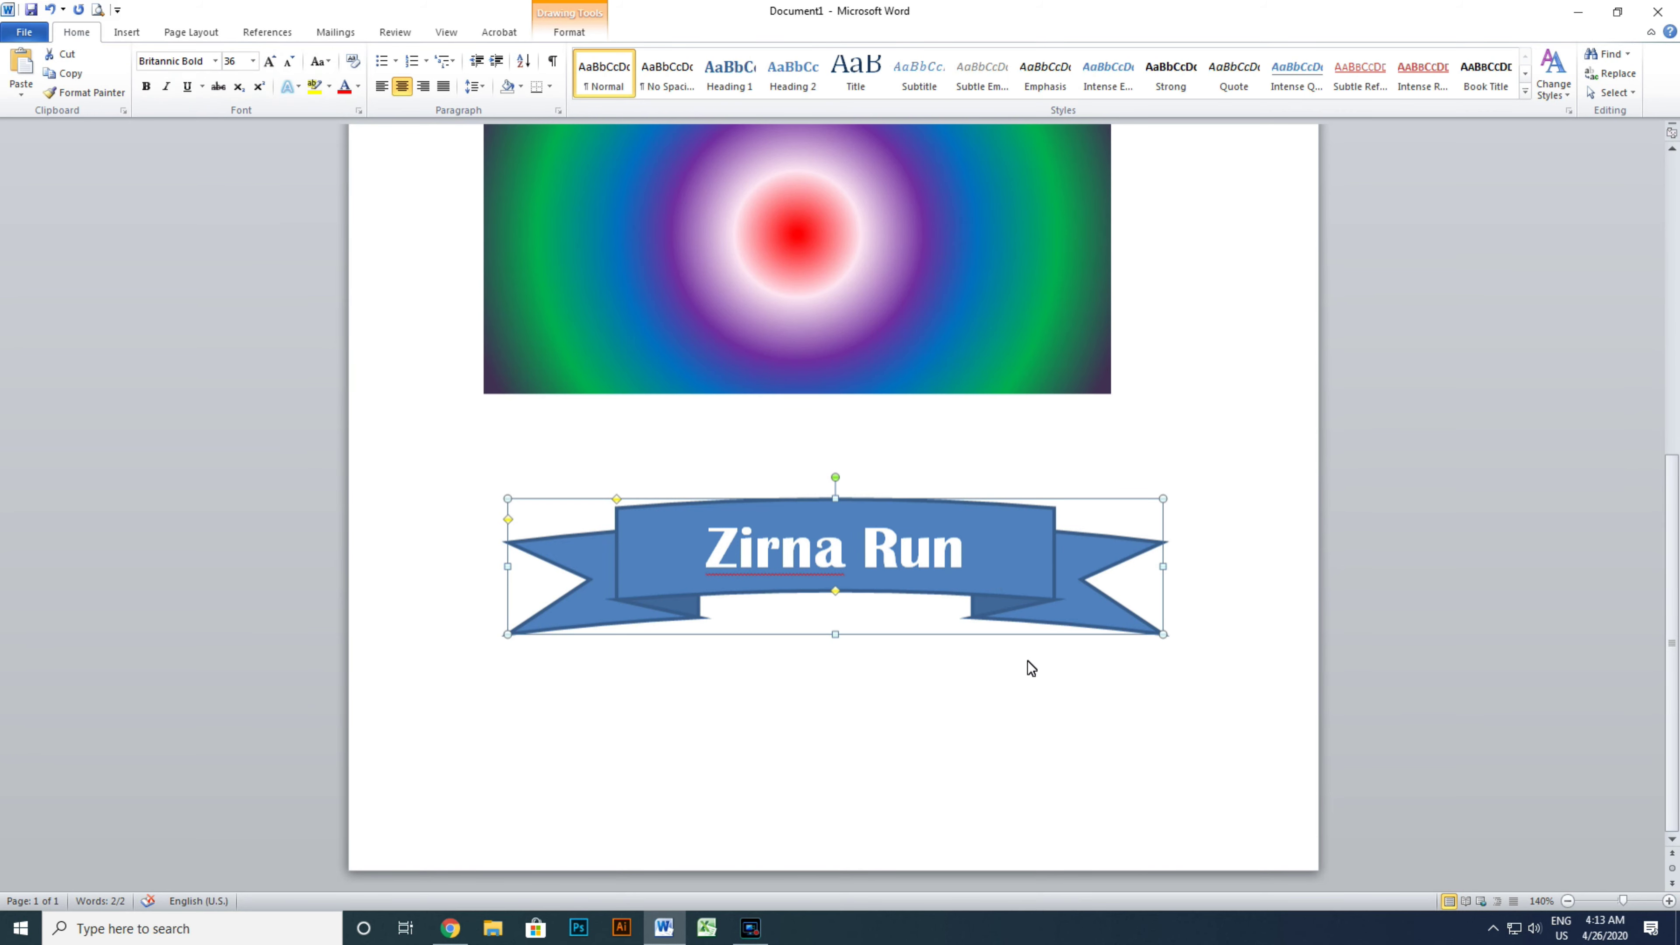
key("ctrl+Home")
scroll(1031, 572, "down", 5)
scroll(1031, 572, "up", 5)
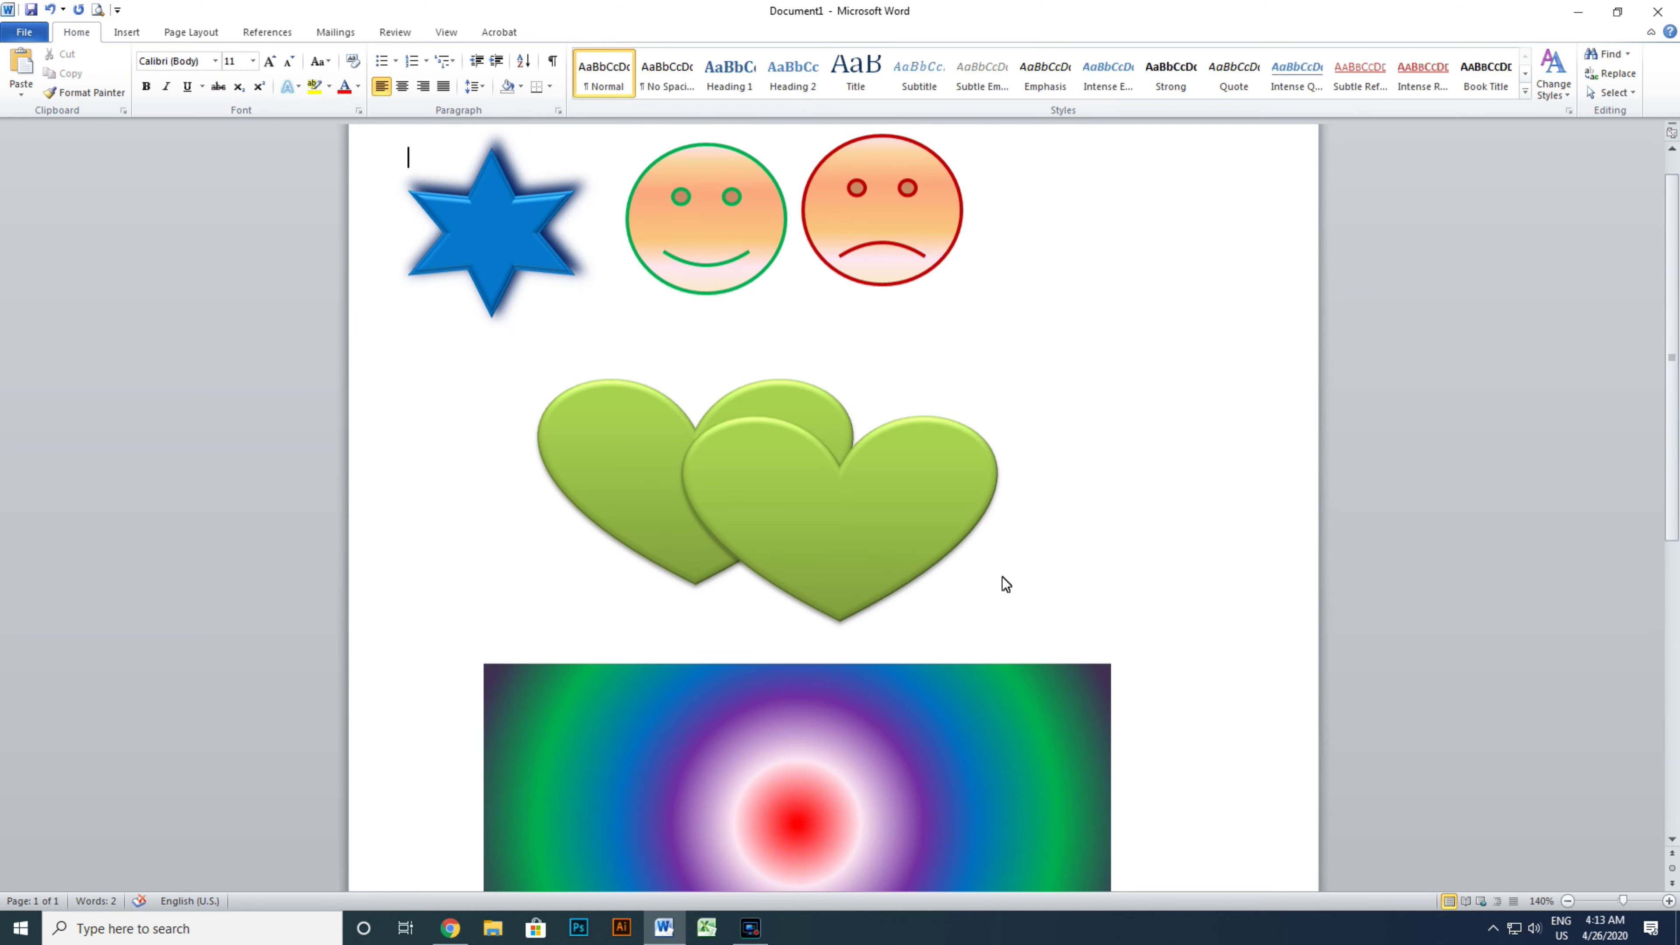
- Add the text 'Love' inside the front green heart
left_click(865, 525)
right_click(865, 525)
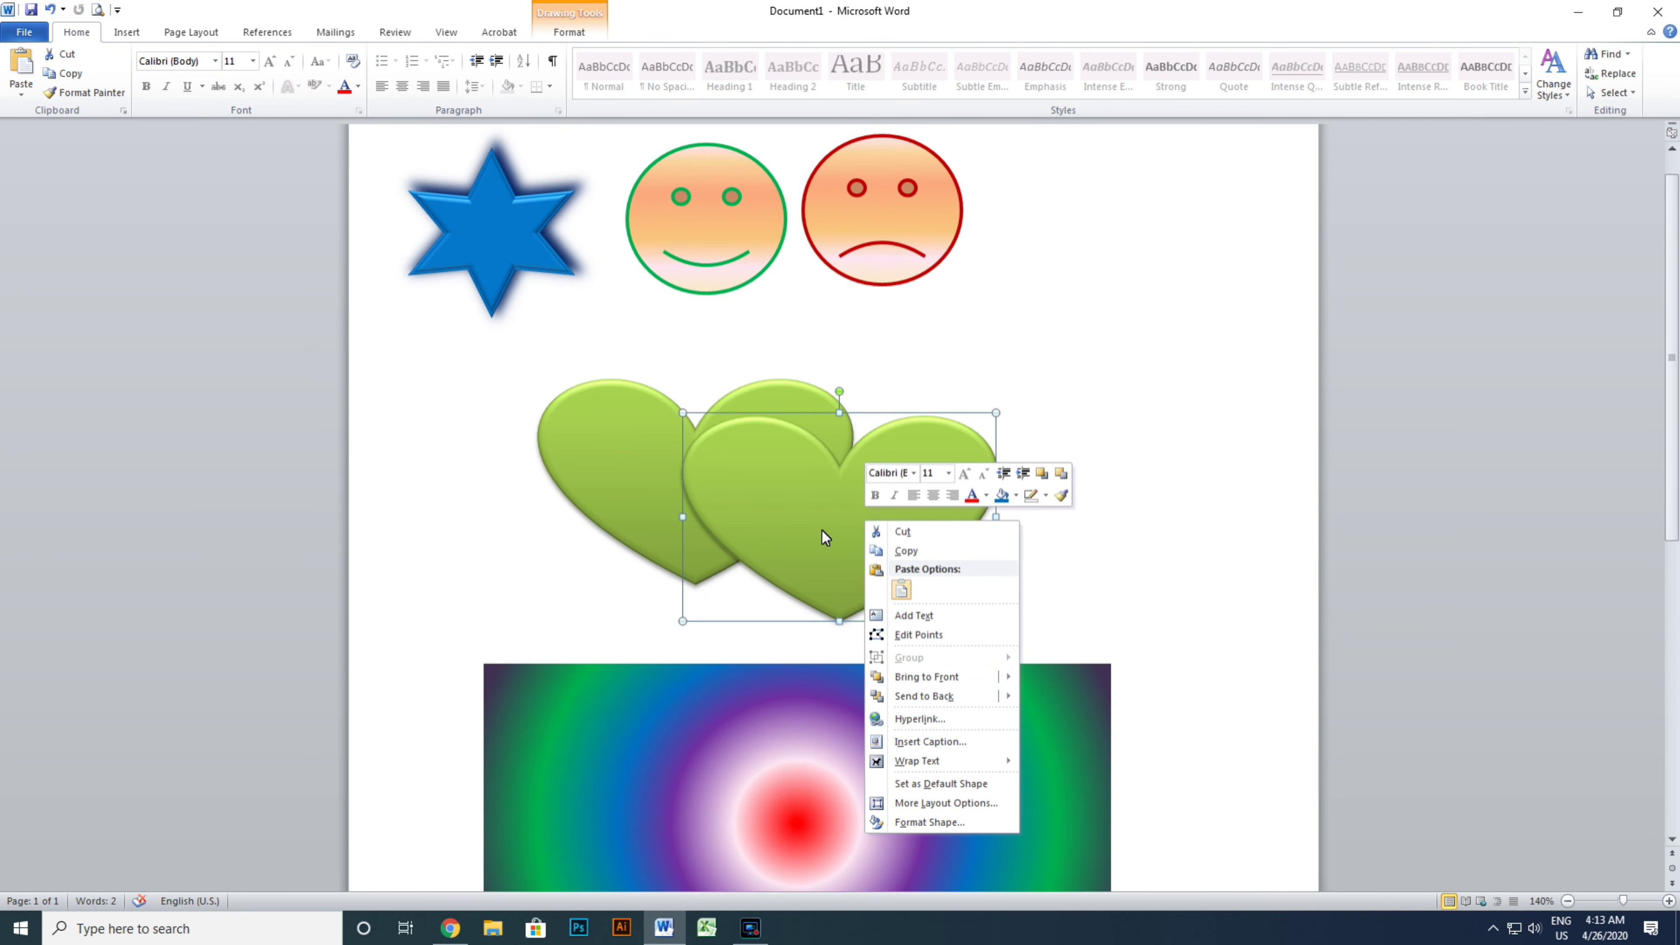
left_click(938, 619)
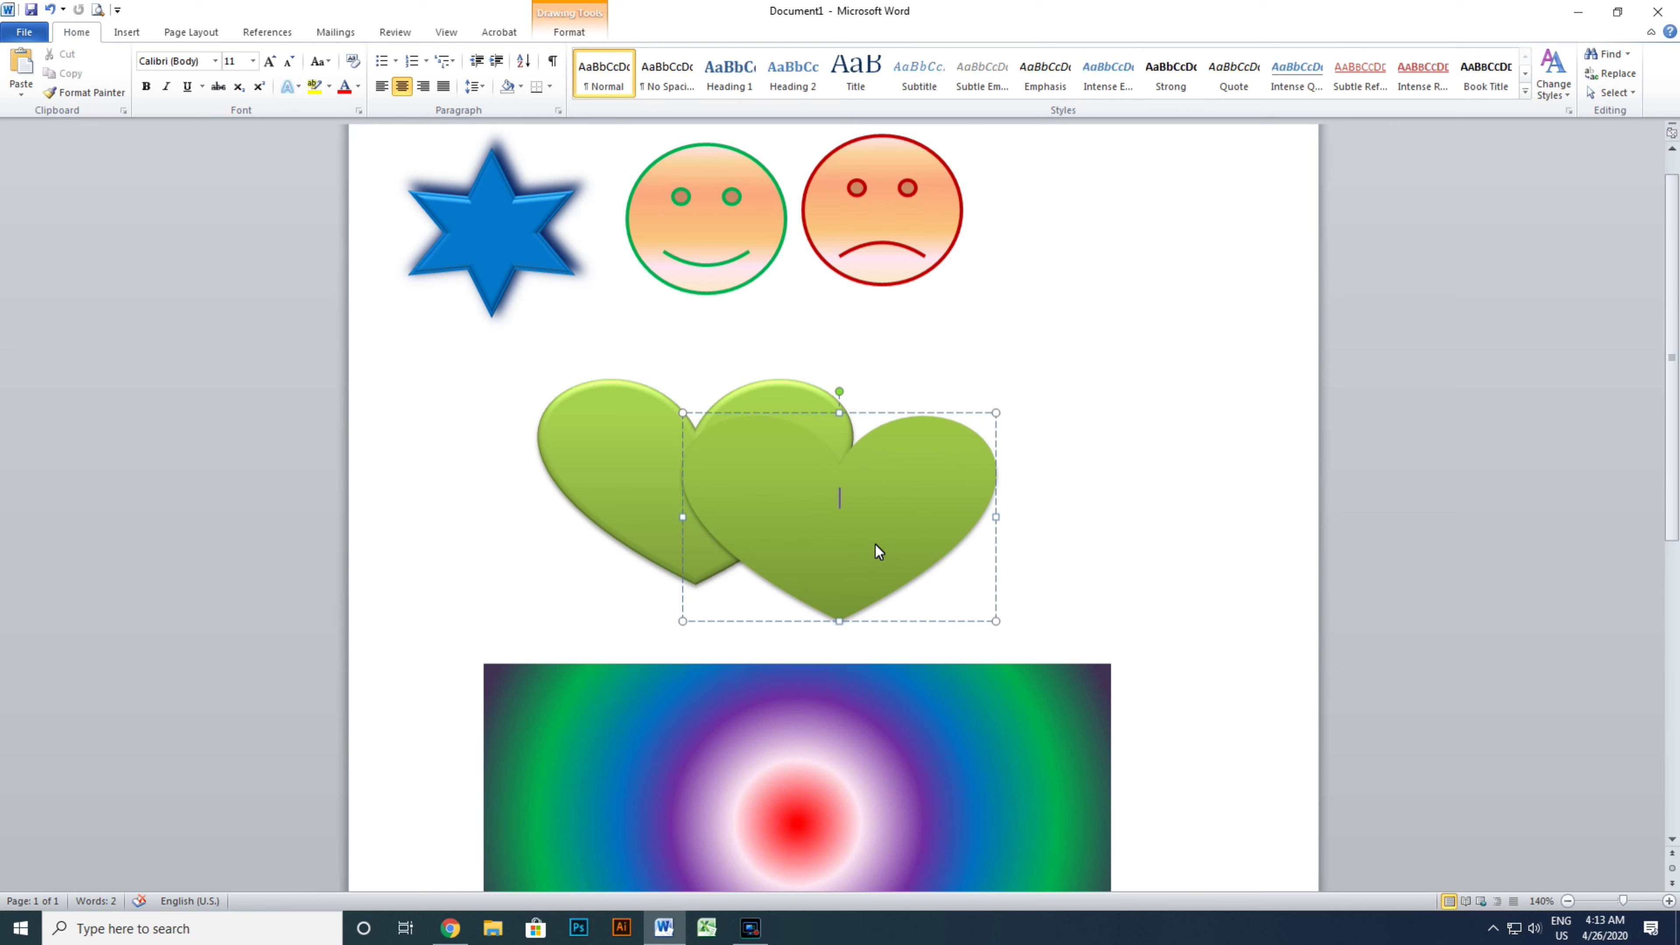
type("Love")
- Format the 'Love' text as red 48-point Vivaldi
key("ctrl+a")
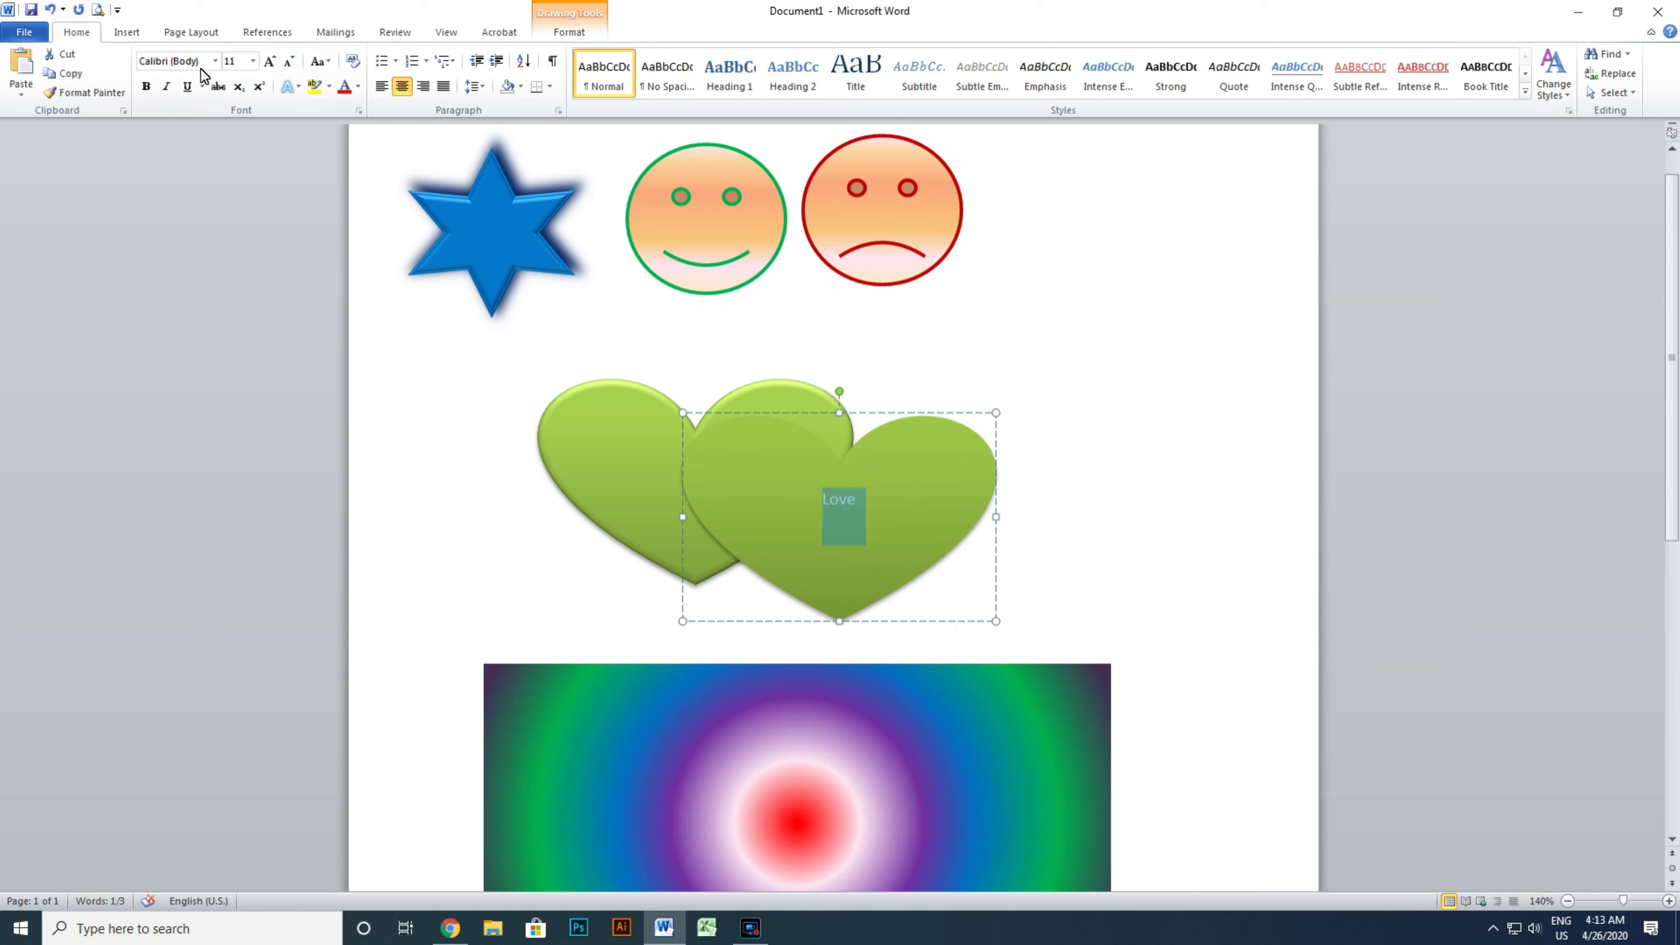
left_click(215, 60)
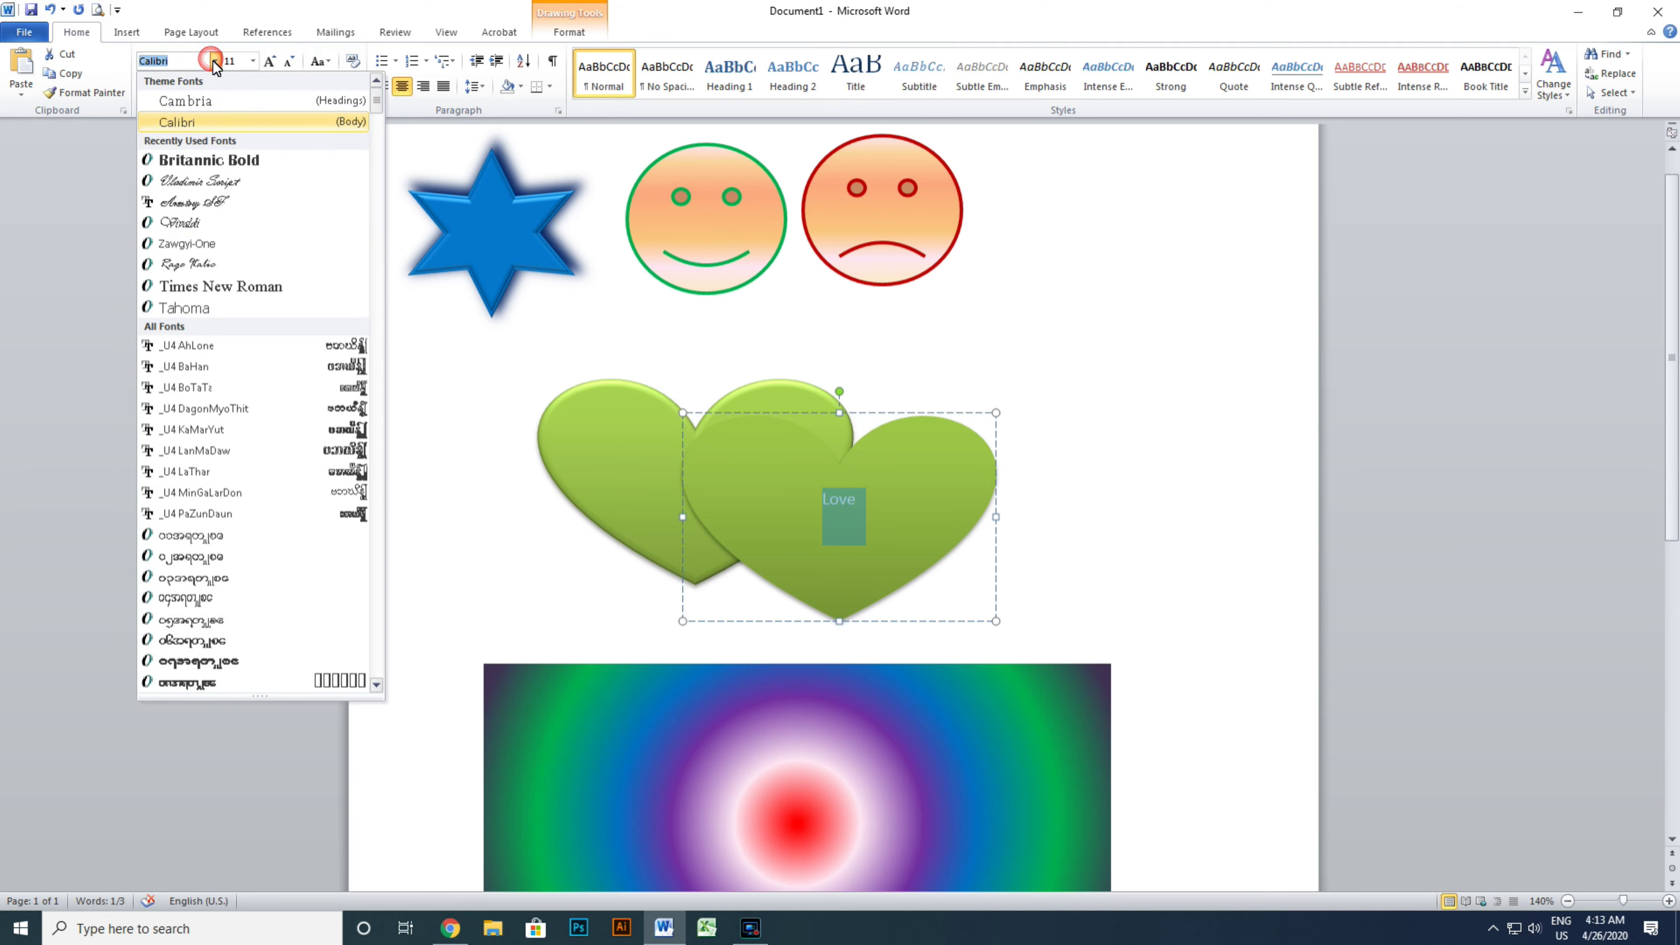
left_click(196, 225)
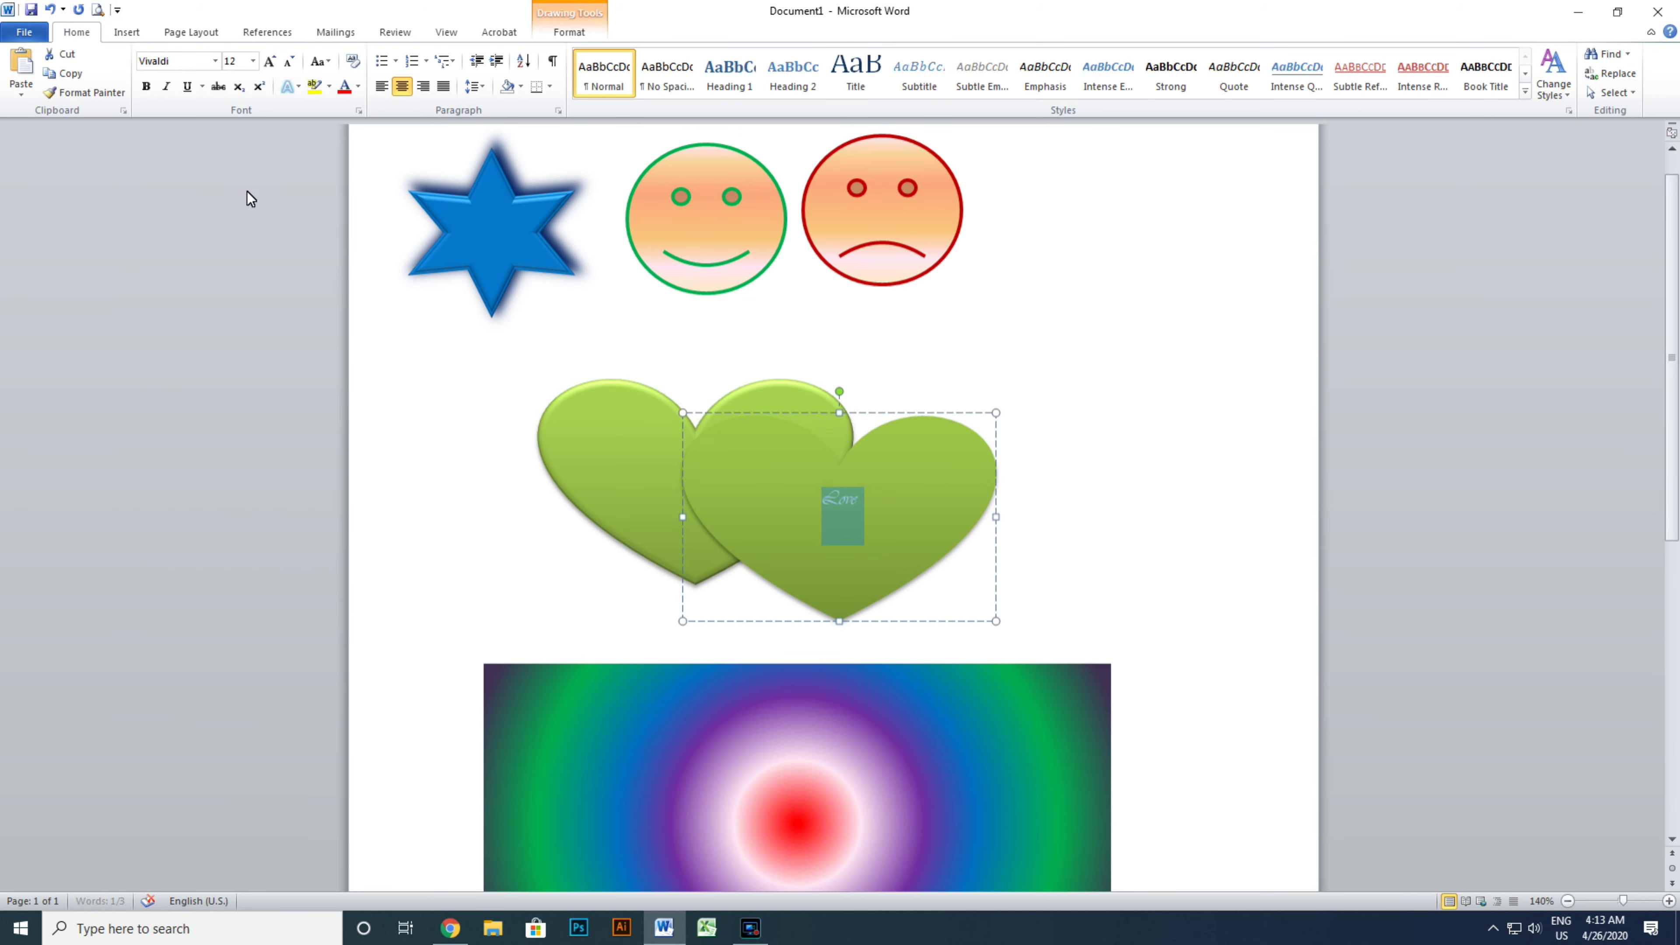
key("ctrl+shift+period")
key("ctrl+shift+period")
key("ctrl+shift+period")
key("ctrl+shift+period")
key("ctrl+shift+period")
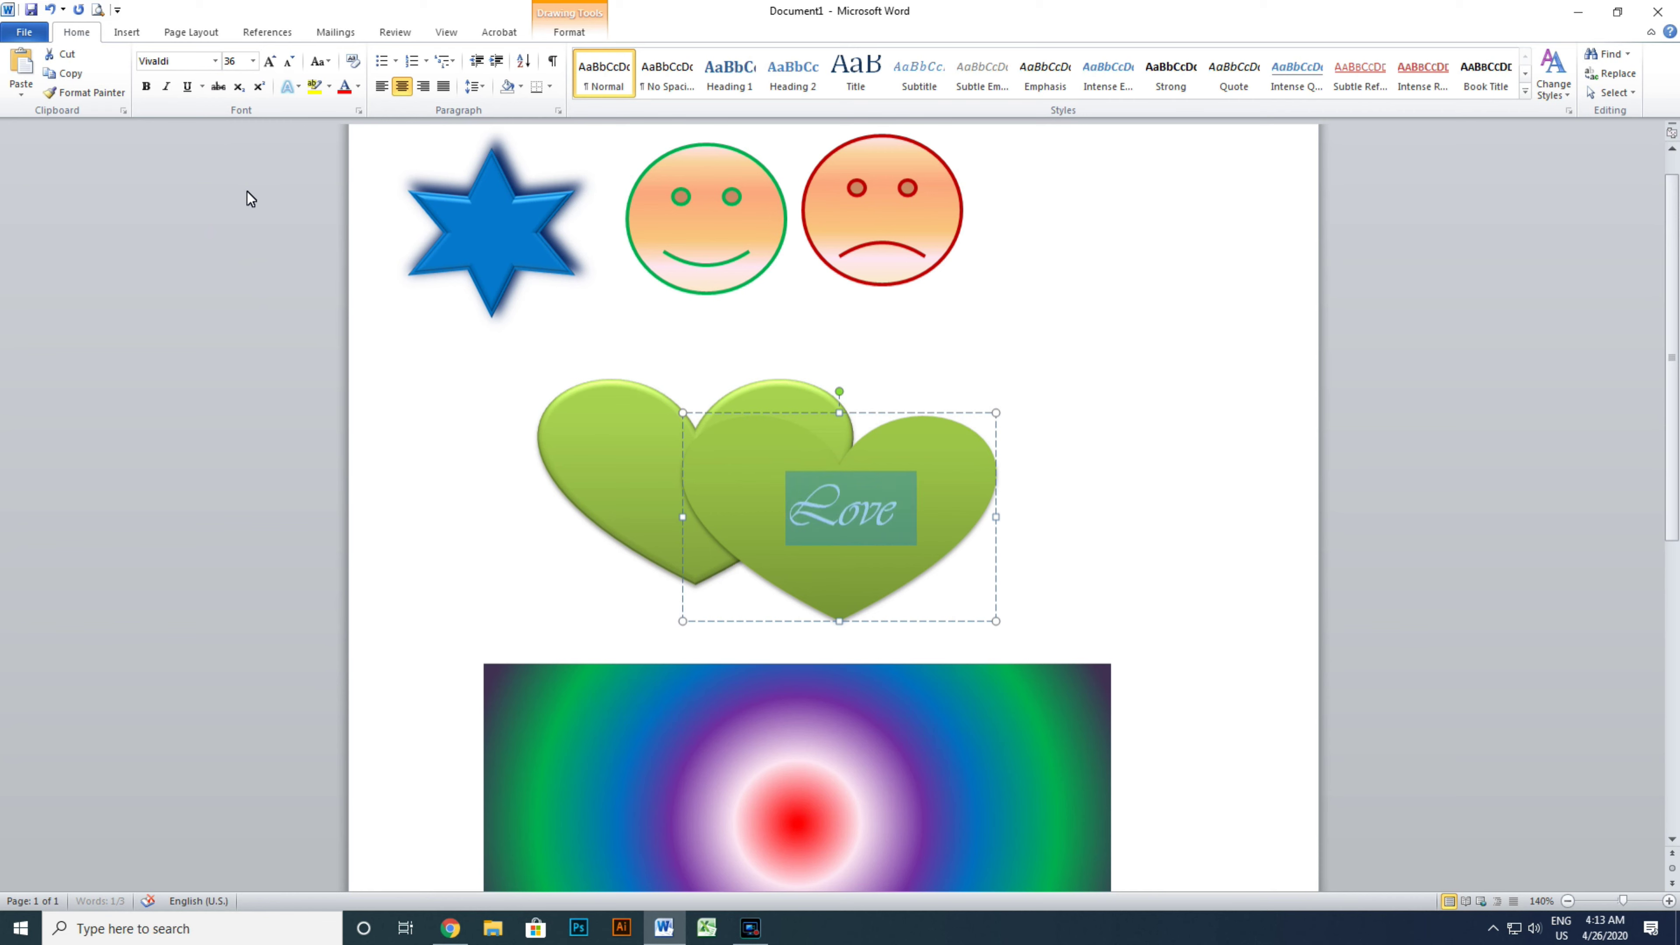
key("ctrl+shift+period")
key("ctrl+shift+period")
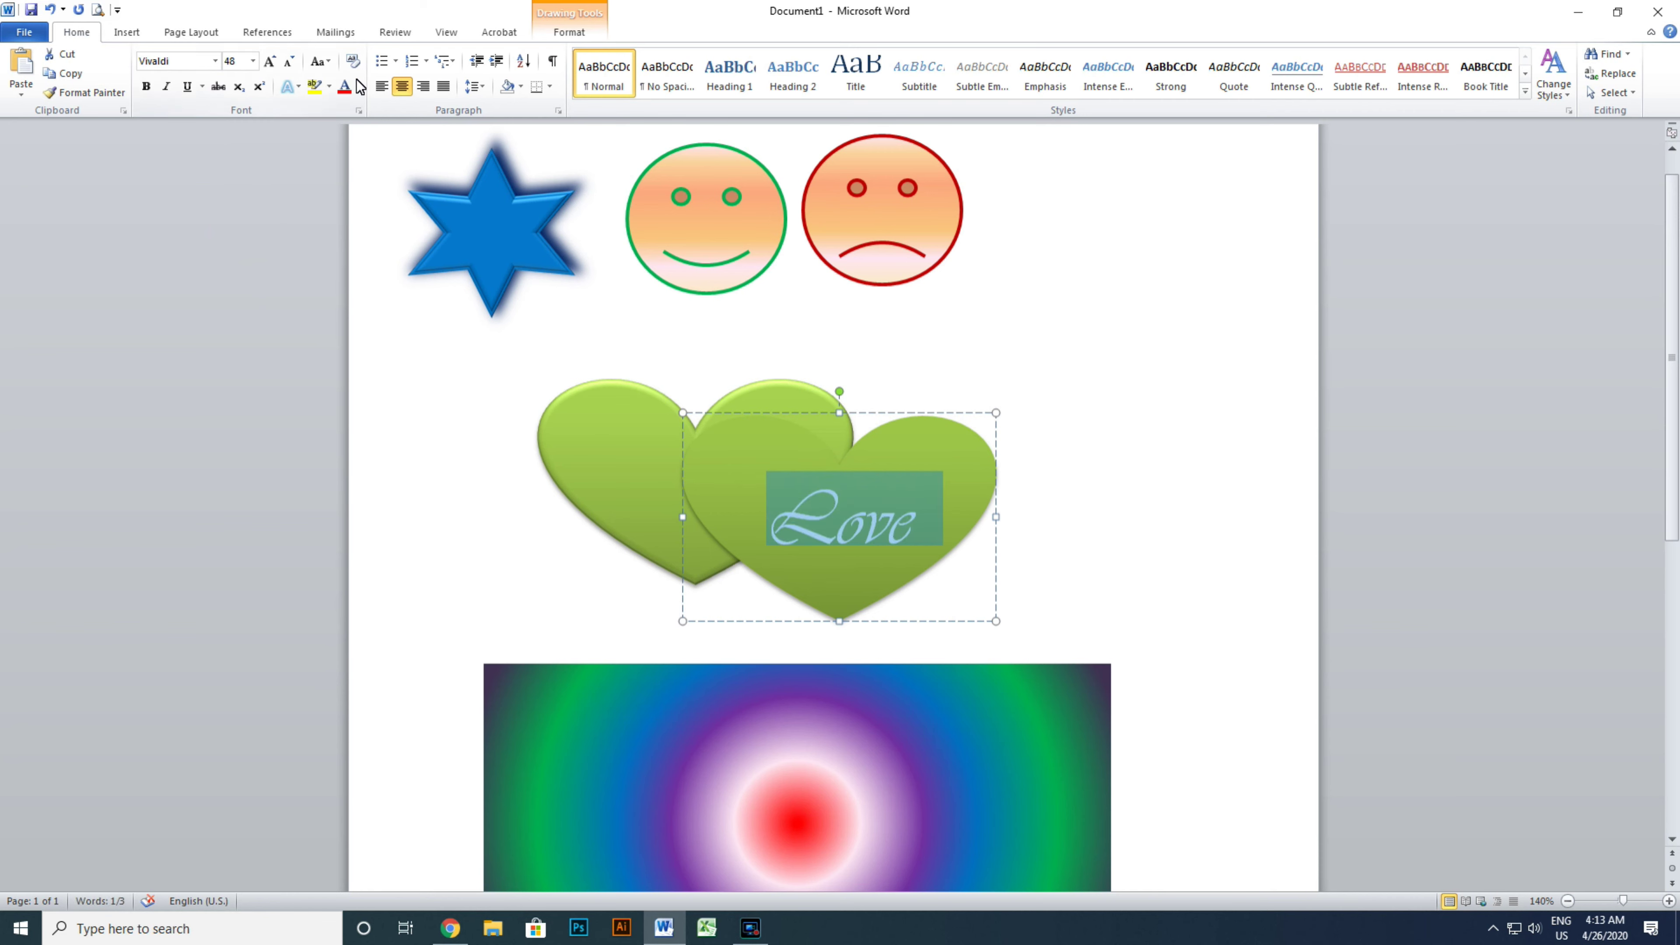
left_click(345, 87)
left_click(1099, 551)
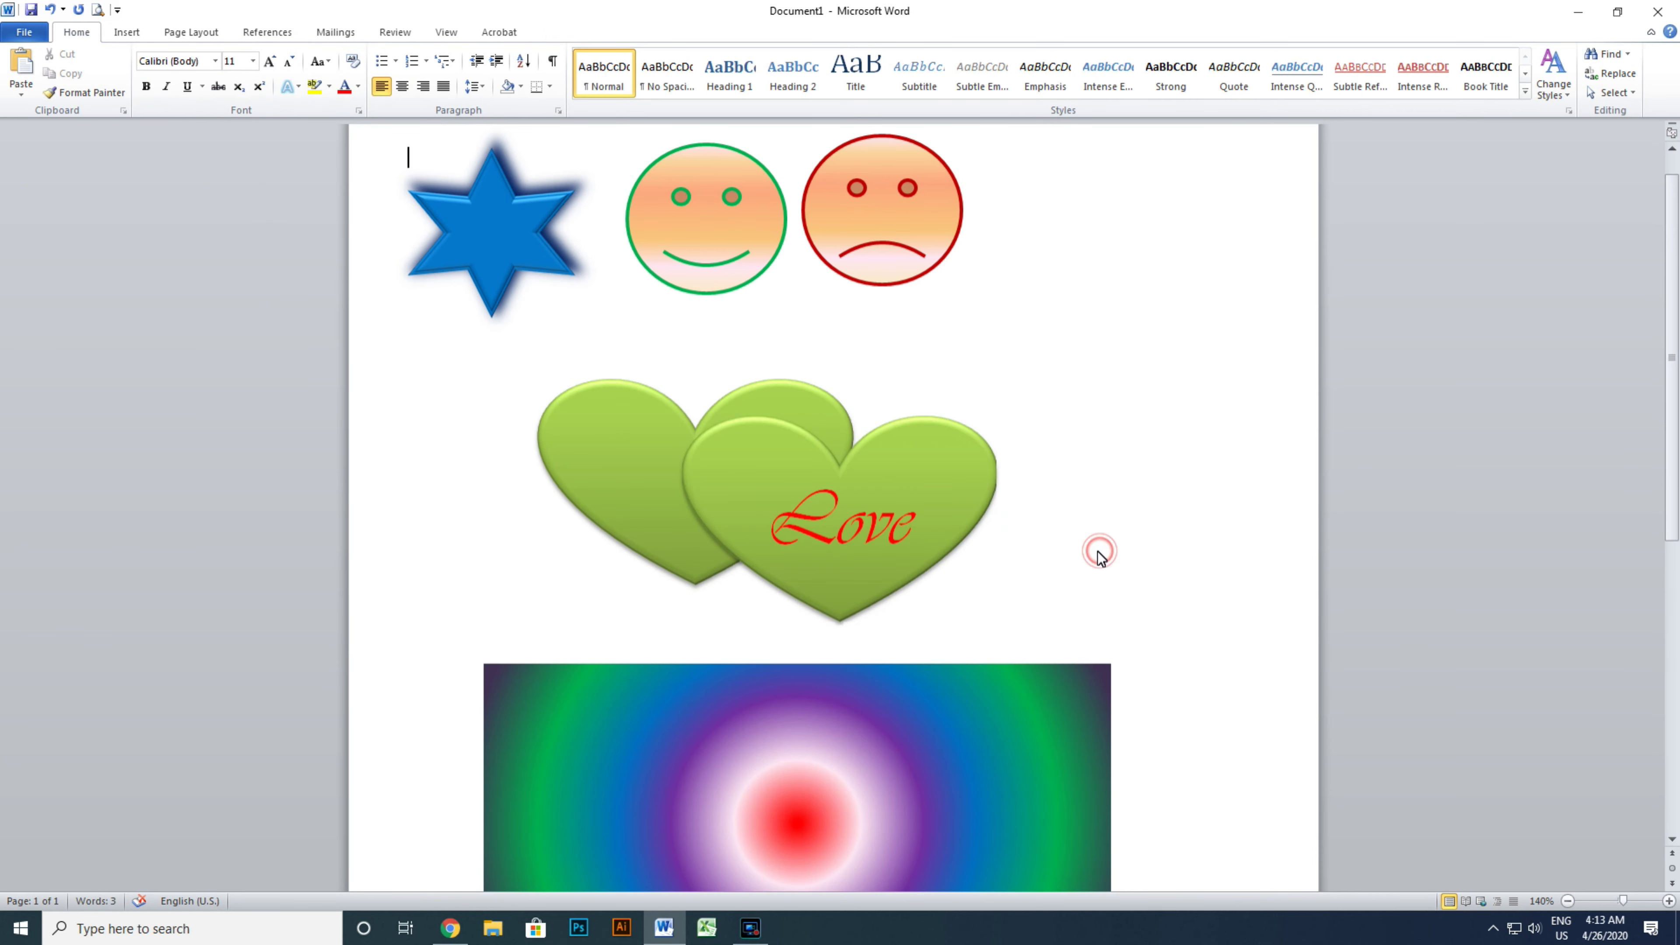
- Zoom out to 80% to see the whole page, then bring up the Insert Shapes gallery
scroll(830, 512, "down", 2, "ctrl")
scroll(831, 512, "down", 3, "ctrl")
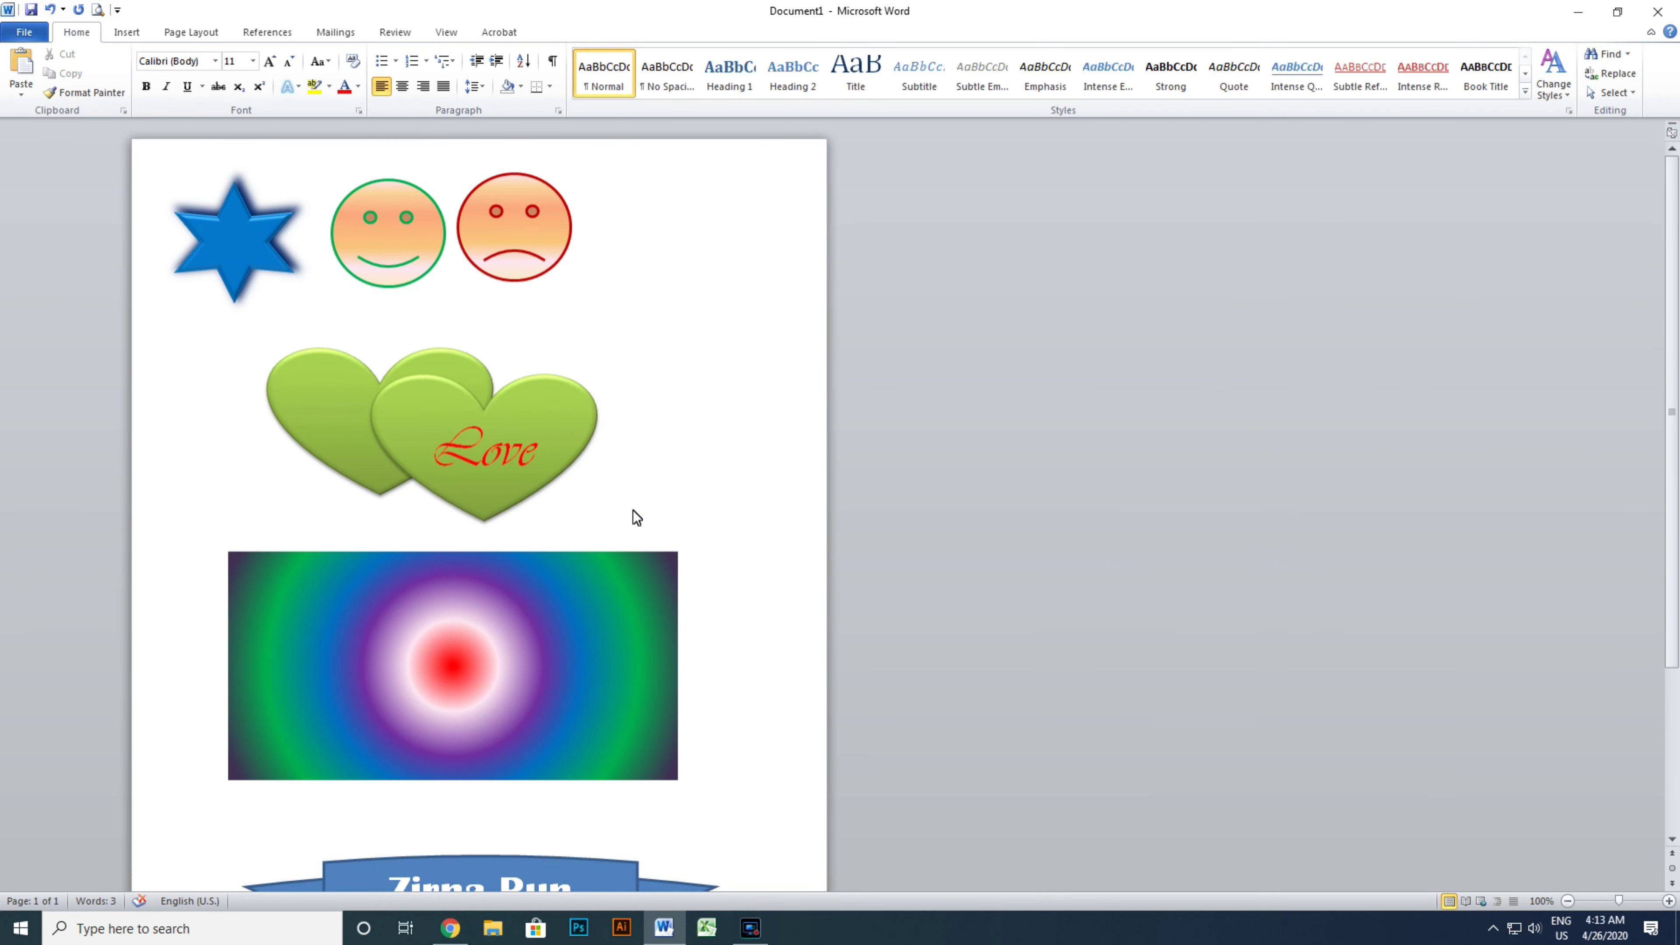
scroll(632, 508, "down", 1, "ctrl")
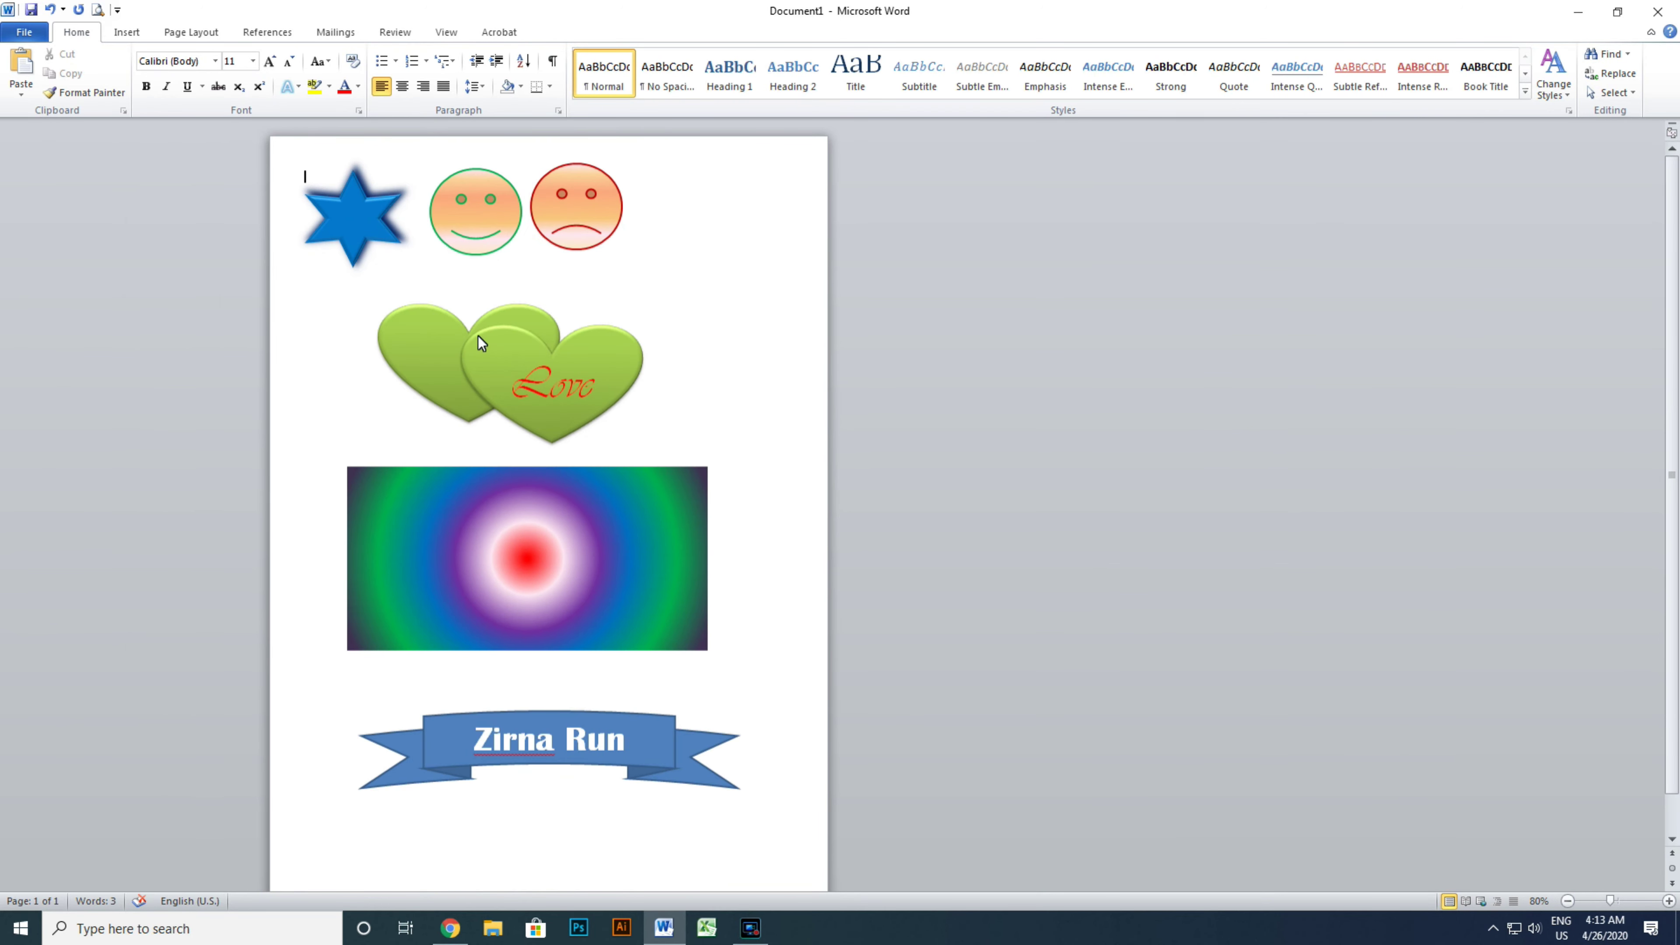
left_click(126, 32)
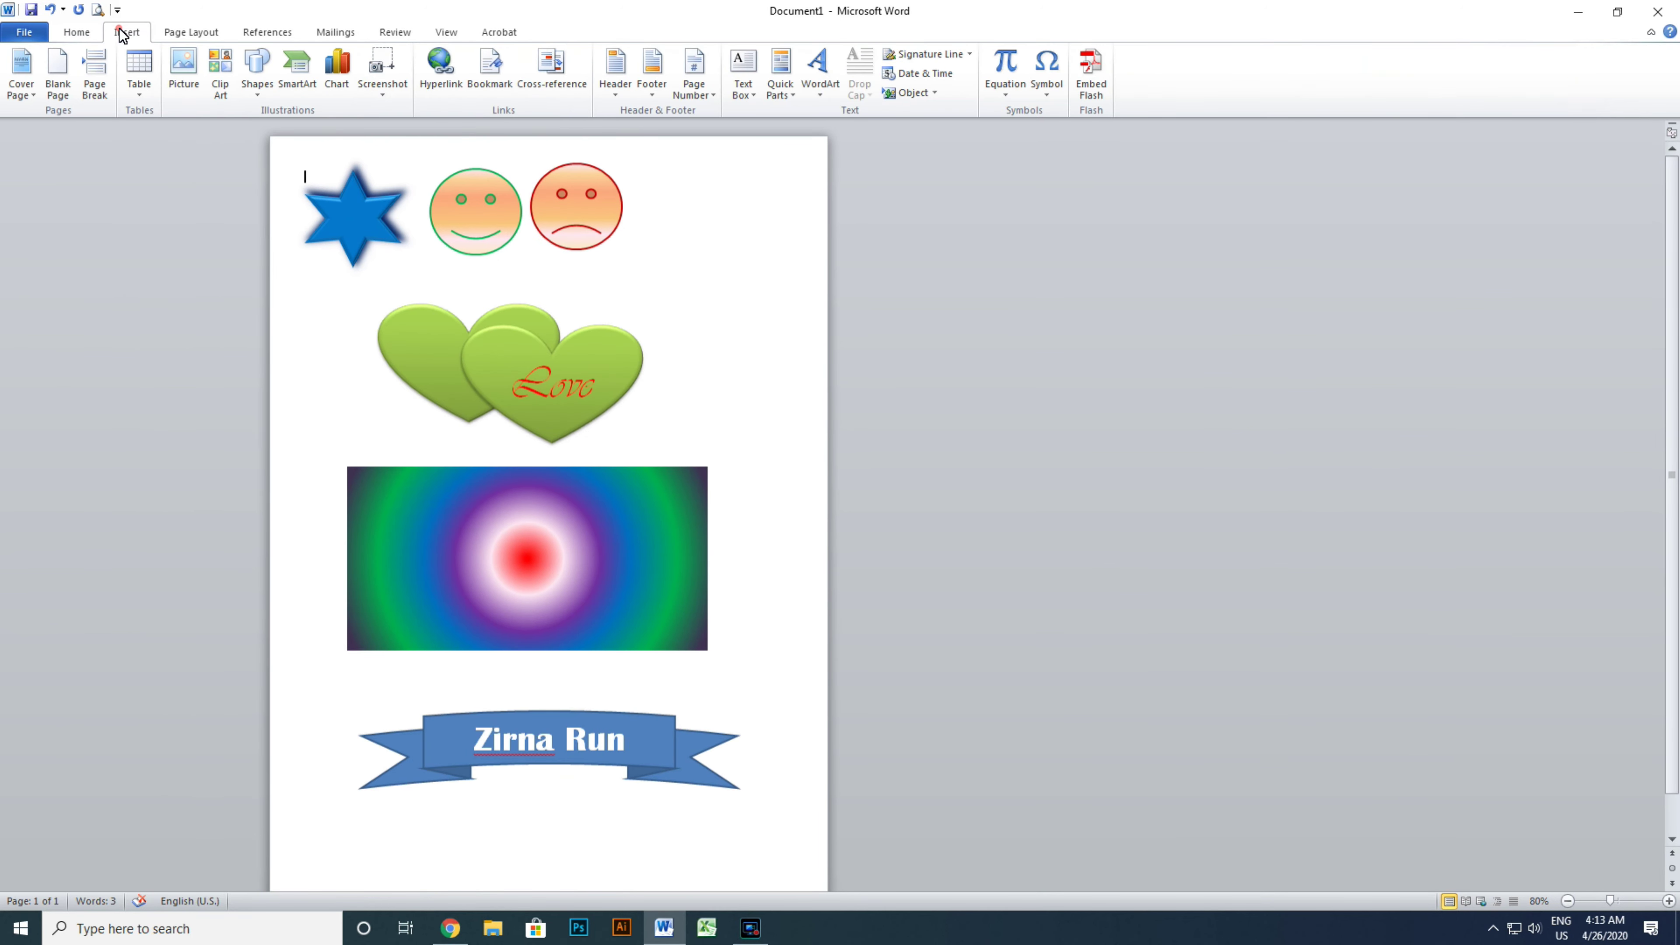
left_click(255, 100)
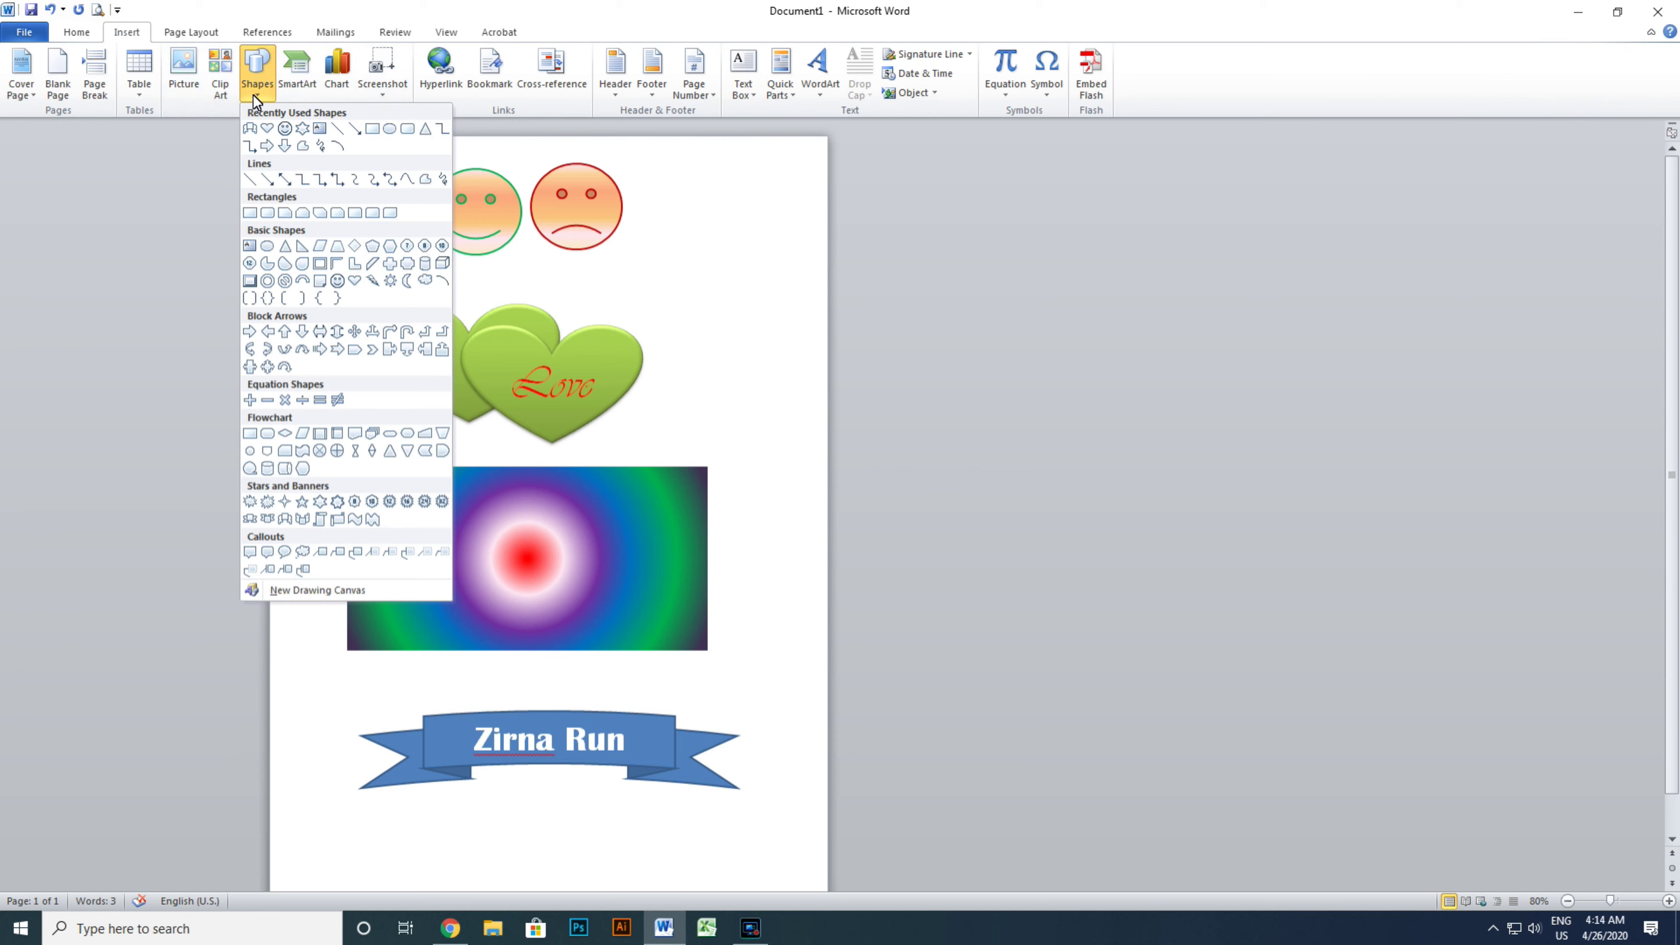